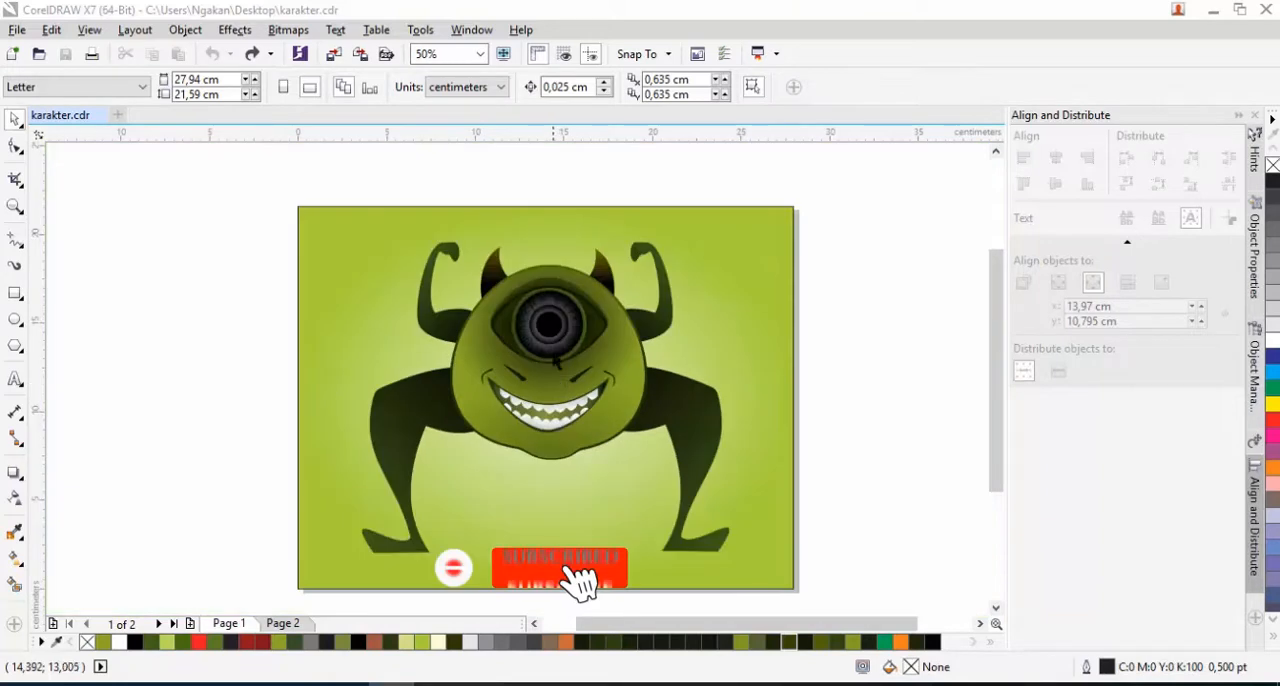
pyautogui.scroll(2, 557, 342)
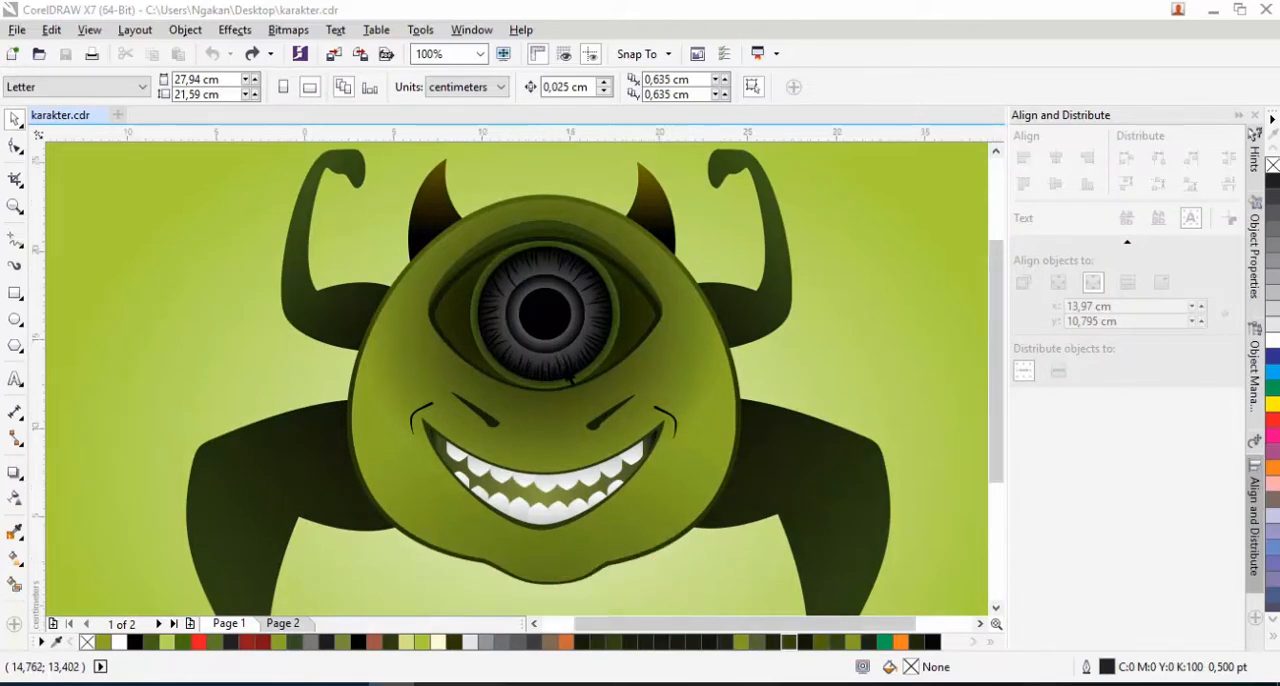
pyautogui.scroll(-2, 570, 378)
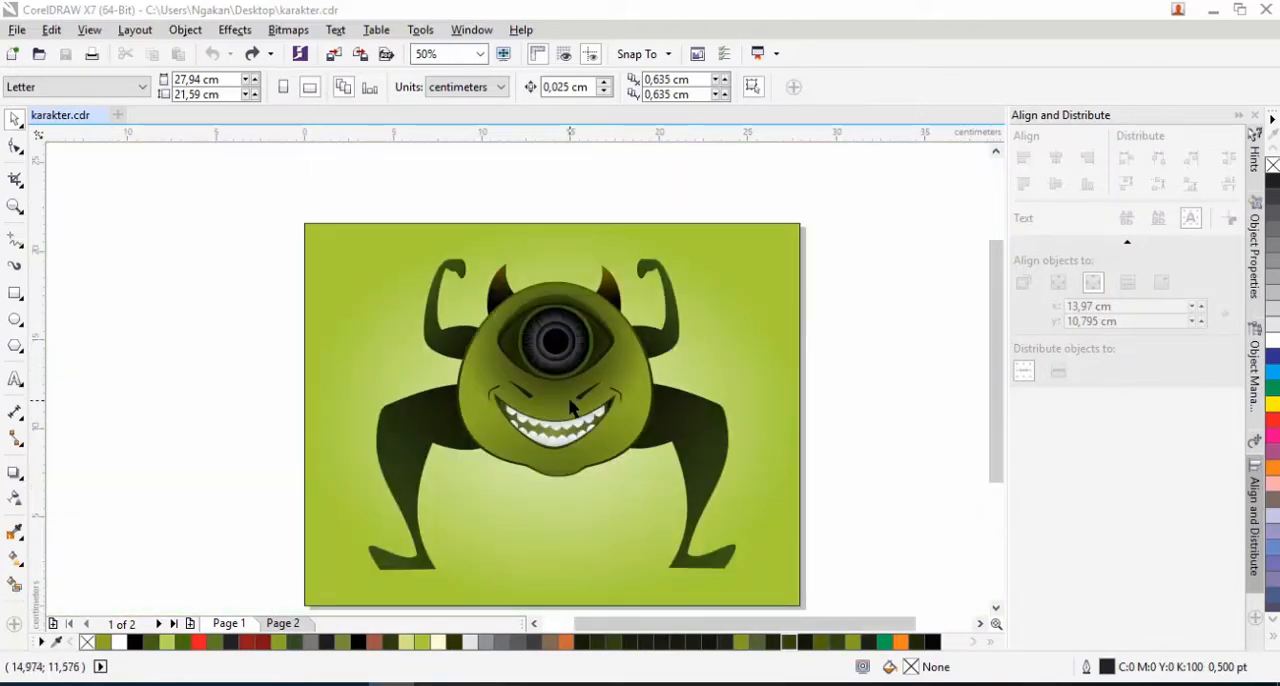
pyautogui.click(286, 625)
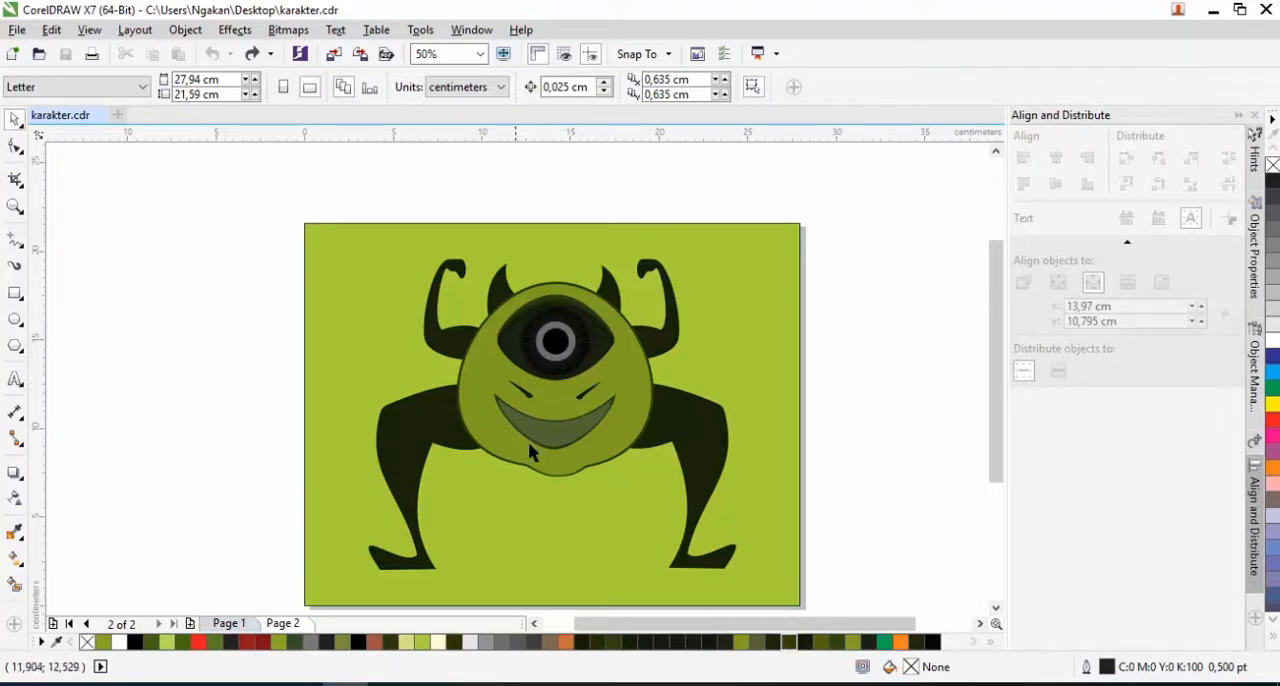
pyautogui.click(247, 621)
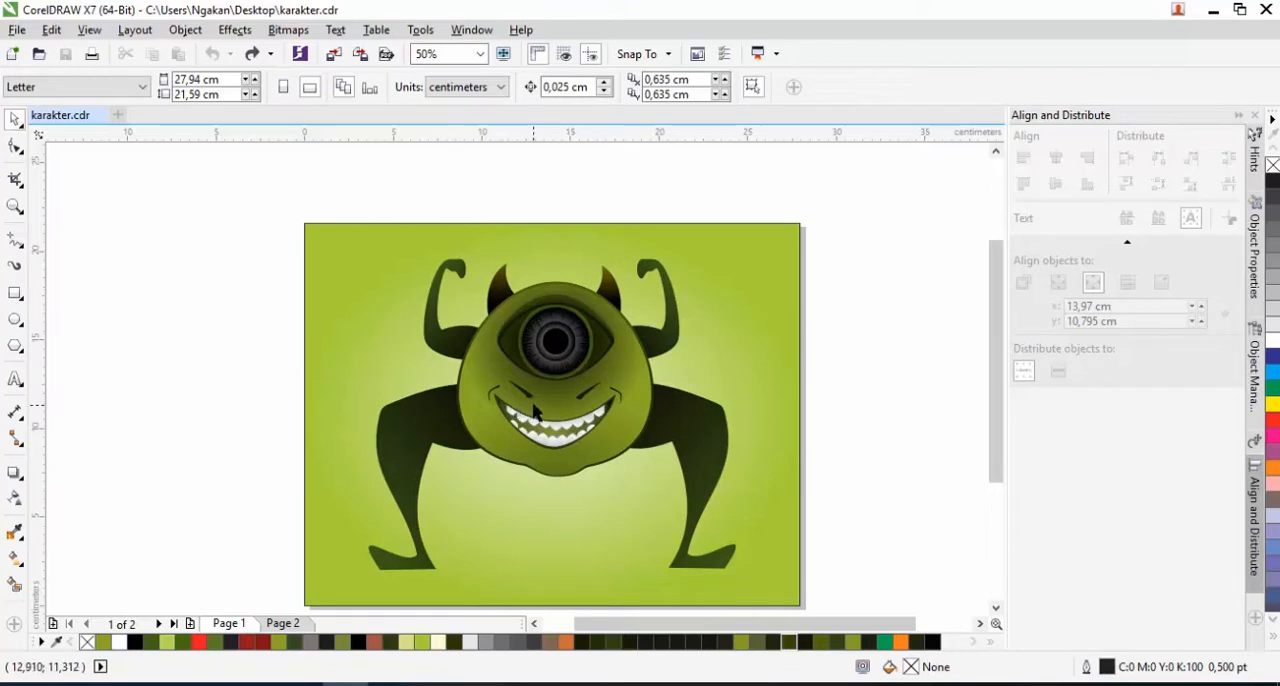
# Move the whole finished character illustration off page 1 to the empty area beside it, keeping it as a reference
pyautogui.moveTo(266, 203); pyautogui.dragTo(833, 606)
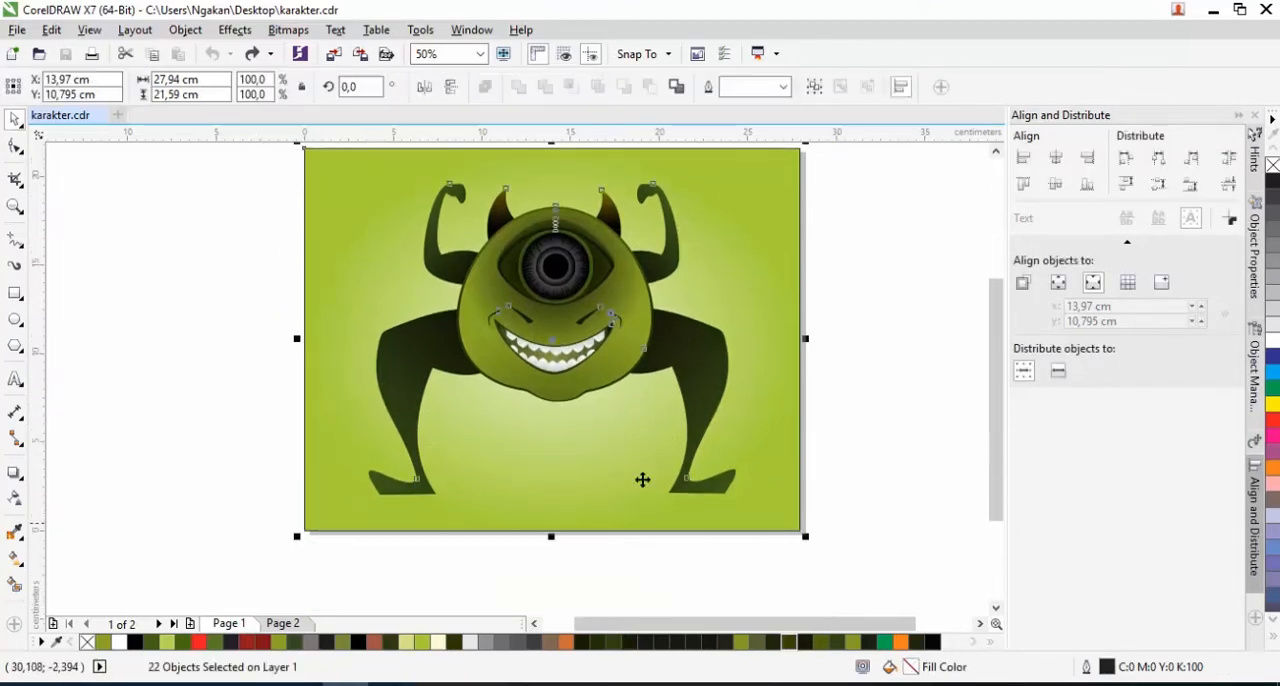
pyautogui.scroll(-2, 443, 434)
pyautogui.moveTo(432, 446); pyautogui.dragTo(690, 449)
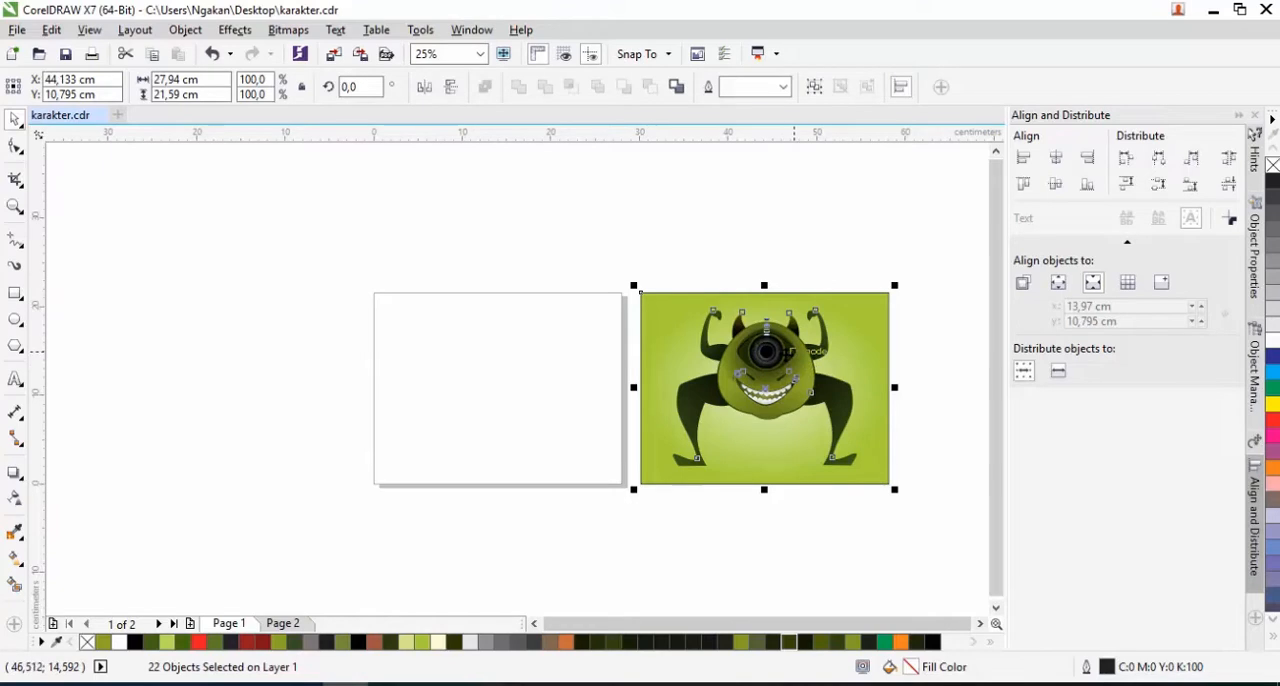
pyautogui.scroll(1, 785, 360)
pyautogui.scroll(-1, 785, 360)
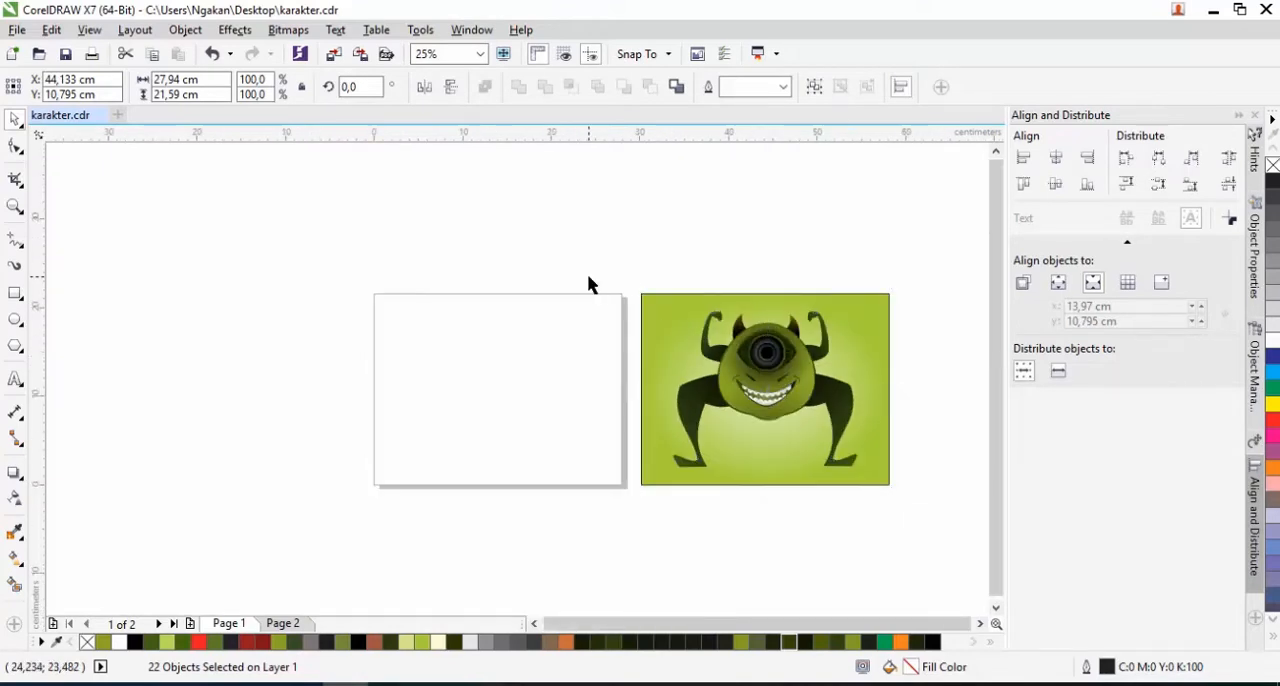
pyautogui.click(379, 330)
# Draw a circle about 14 cm in diameter near the middle of the blank page and convert it to curves
pyautogui.click(15, 319)
pyautogui.moveTo(440, 323); pyautogui.dragTo(525, 438)
pyautogui.scroll(1, 531, 399)
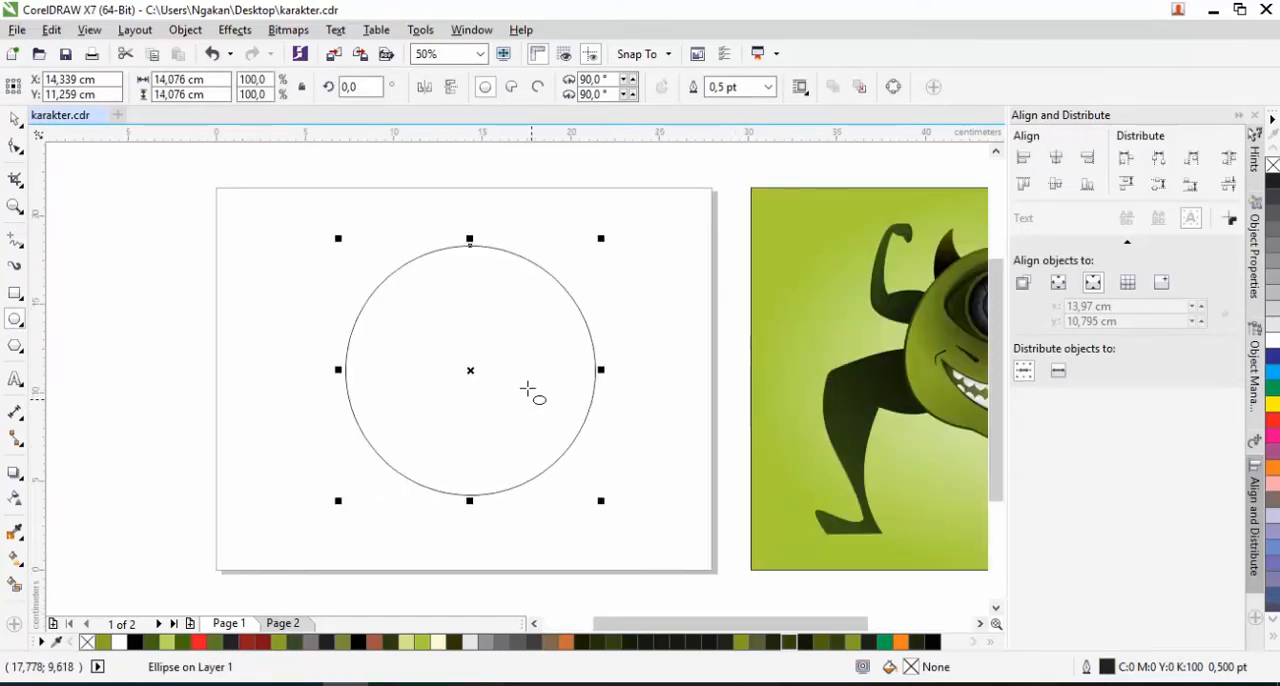
pyautogui.click(16, 148)
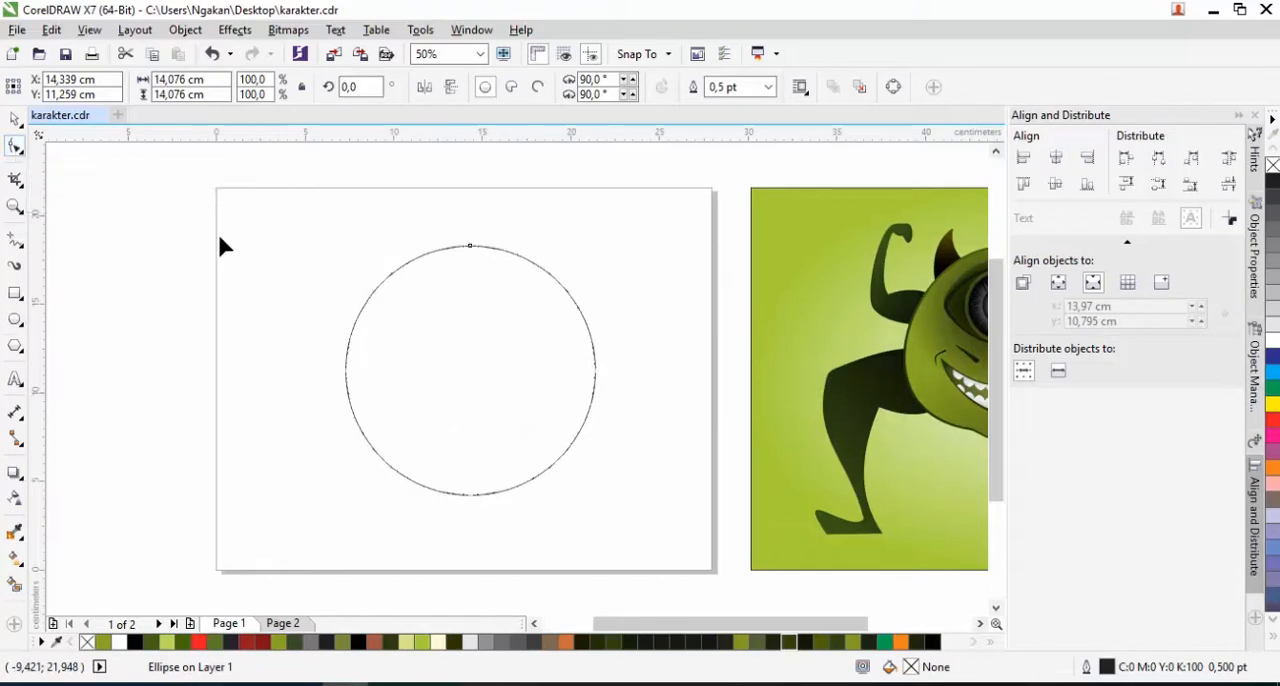
pyautogui.rightClick(415, 258)
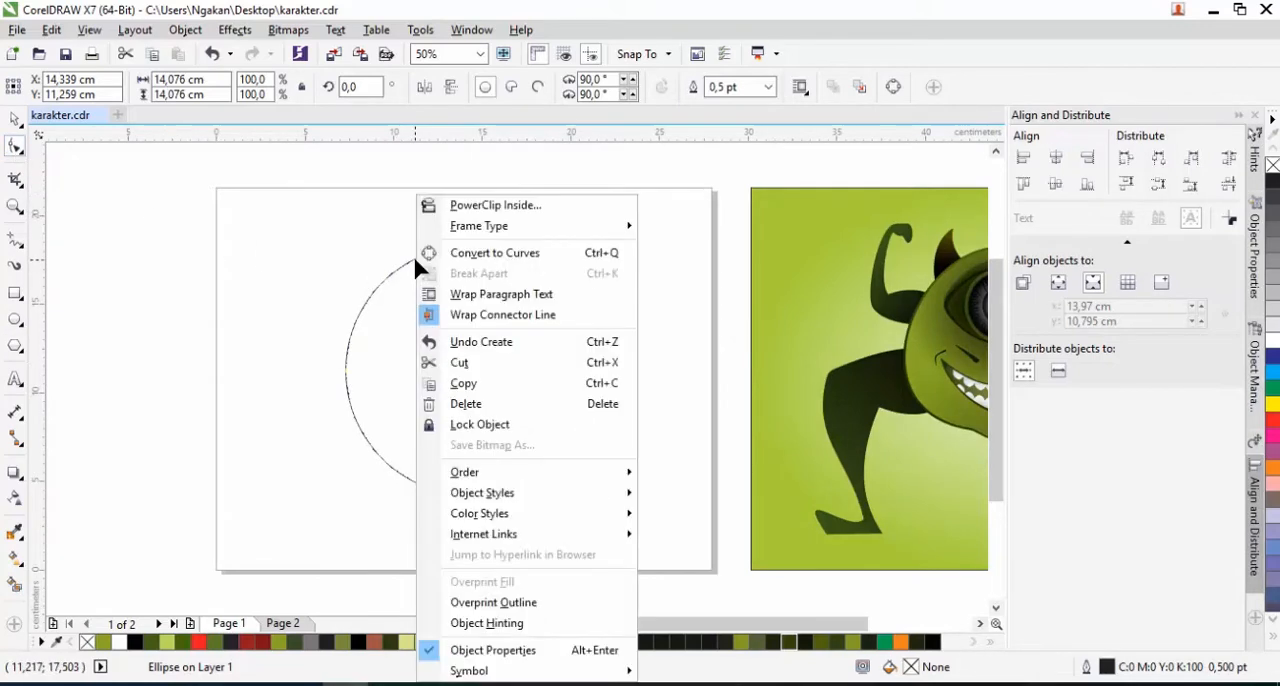
pyautogui.click(468, 256)
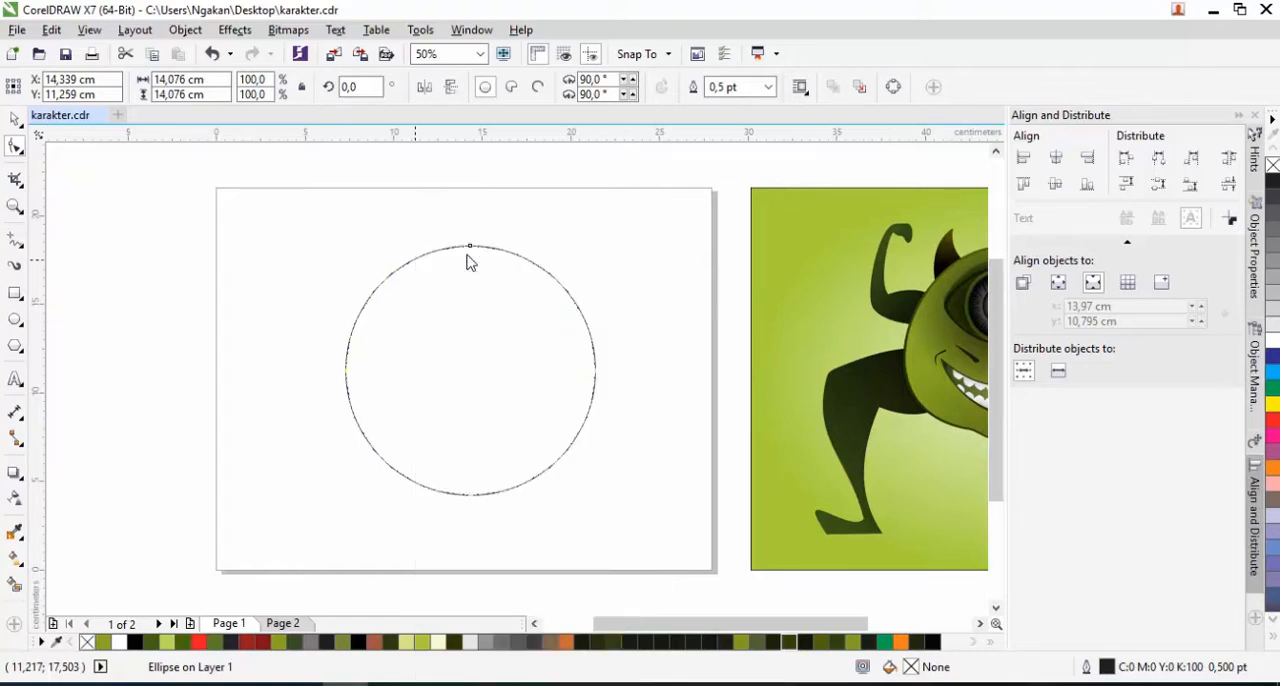
# Shape the circle into the body: add a node on each side of its bottom, raise both, and shorten the top node's handles
pyautogui.click(419, 486)
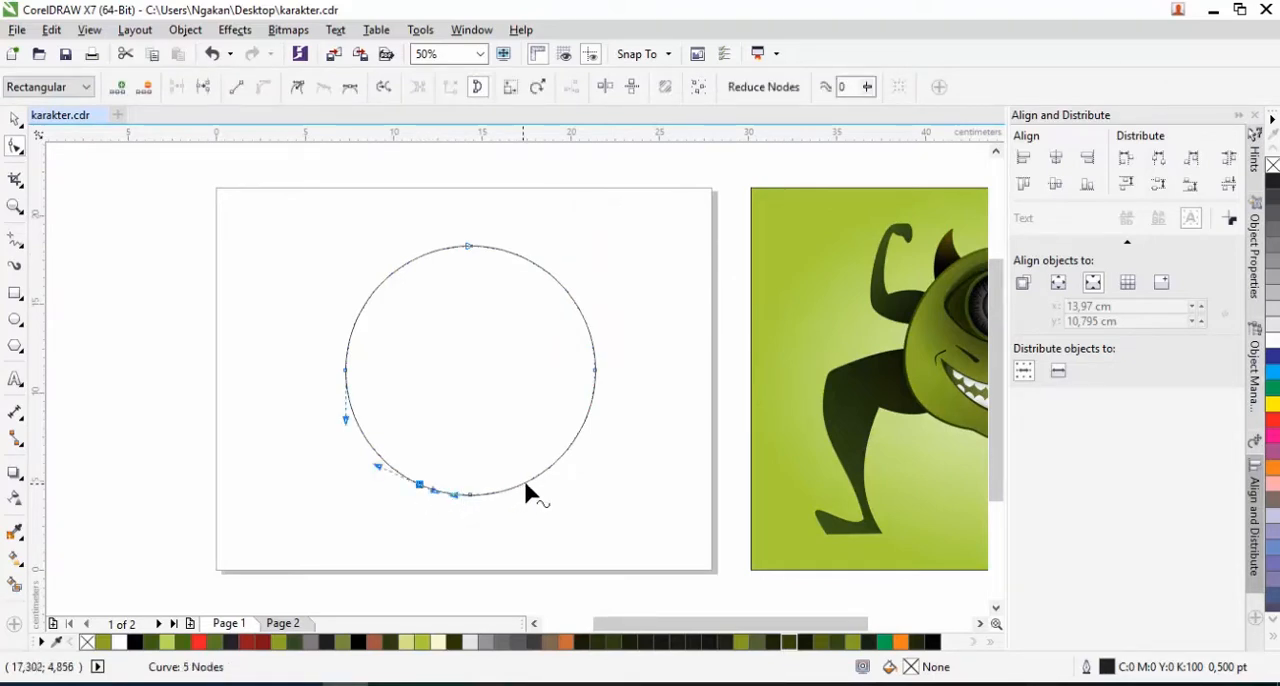
pyautogui.click(525, 485)
pyautogui.keyDown('shift'); pyautogui.click(420, 484); pyautogui.keyUp('shift')
pyautogui.moveTo(524, 481); pyautogui.dragTo(523, 470)
pyautogui.click(419, 472)
pyautogui.click(469, 246)
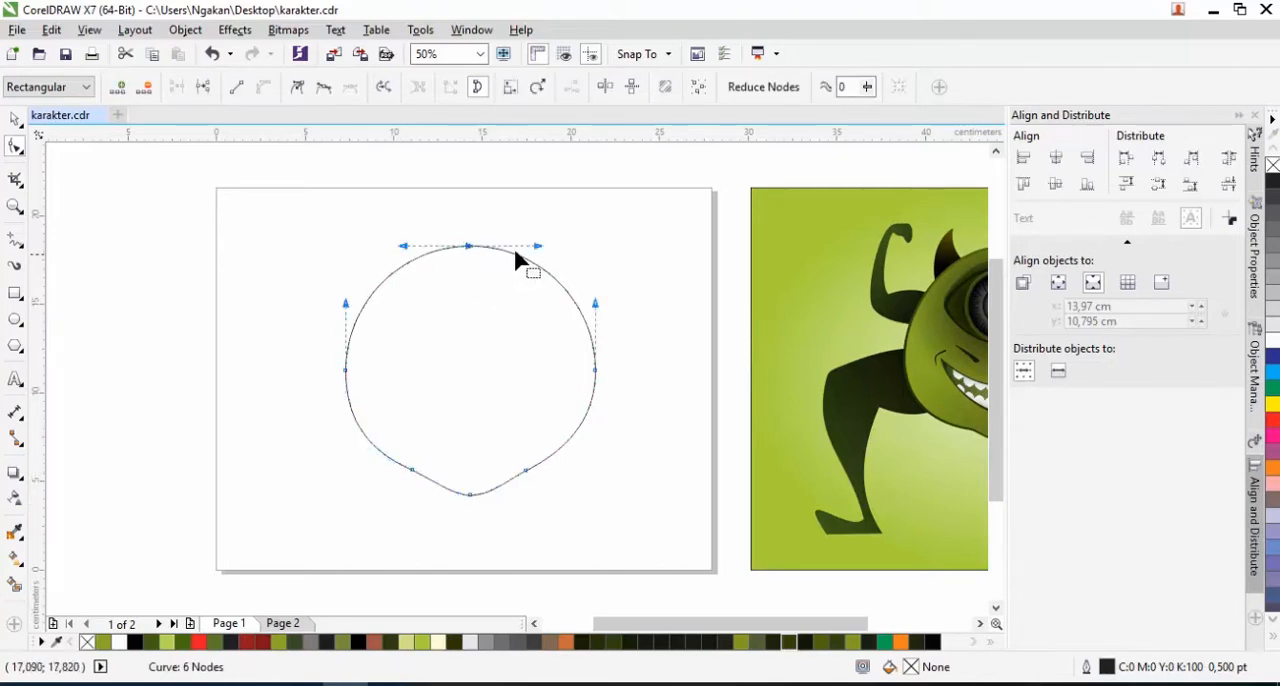
pyautogui.moveTo(538, 245); pyautogui.dragTo(500, 242)
# Draw an ellipse about 10.2 by 7.4 cm in the empty space beside the page
pyautogui.scroll(-2, 476, 297)
pyautogui.press('space')
pyautogui.click(15, 318)
pyautogui.moveTo(243, 253); pyautogui.dragTo(334, 318)
pyautogui.press('space')
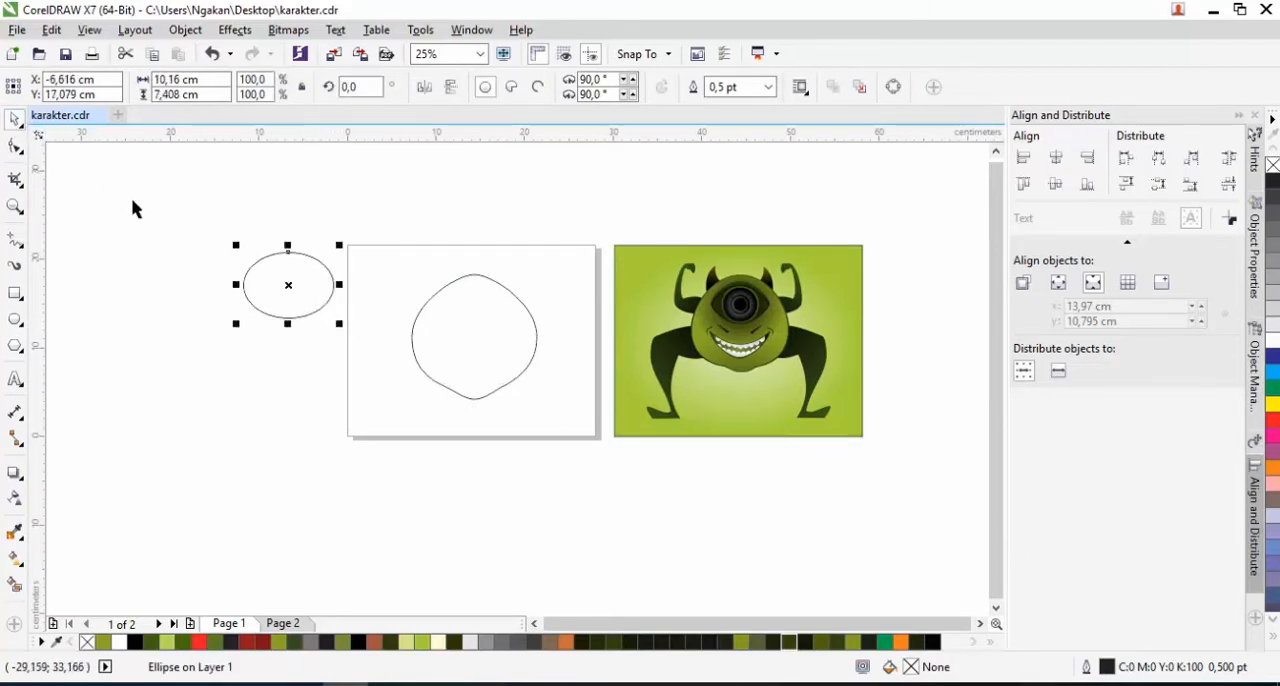
# Move the ellipse into the upper body, scale it to about 8.5 by 6.2 cm, and centre it horizontally on the body
pyautogui.moveTo(288, 285); pyautogui.dragTo(476, 318)
pyautogui.scroll(2, 492, 309)
pyautogui.moveTo(613, 206); pyautogui.dragTo(584, 229)
pyautogui.hotkey('ctrl', 'a')
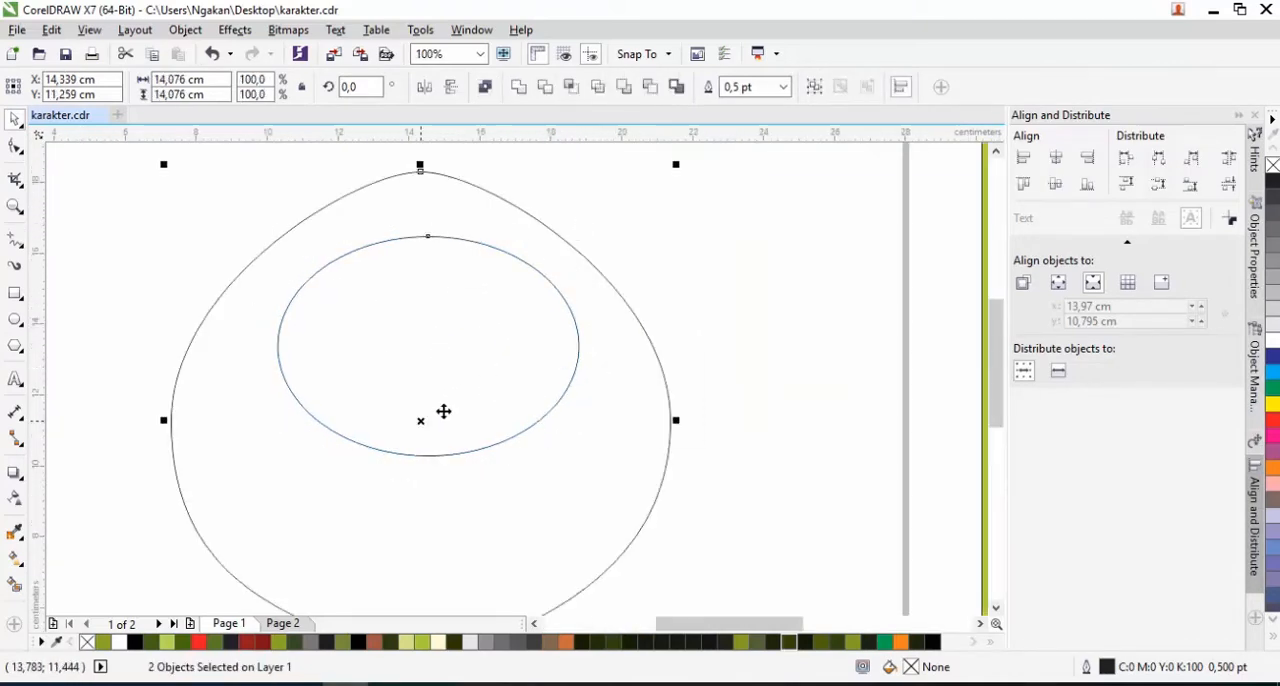
pyautogui.scroll(-1, 443, 411)
pyautogui.press('c')
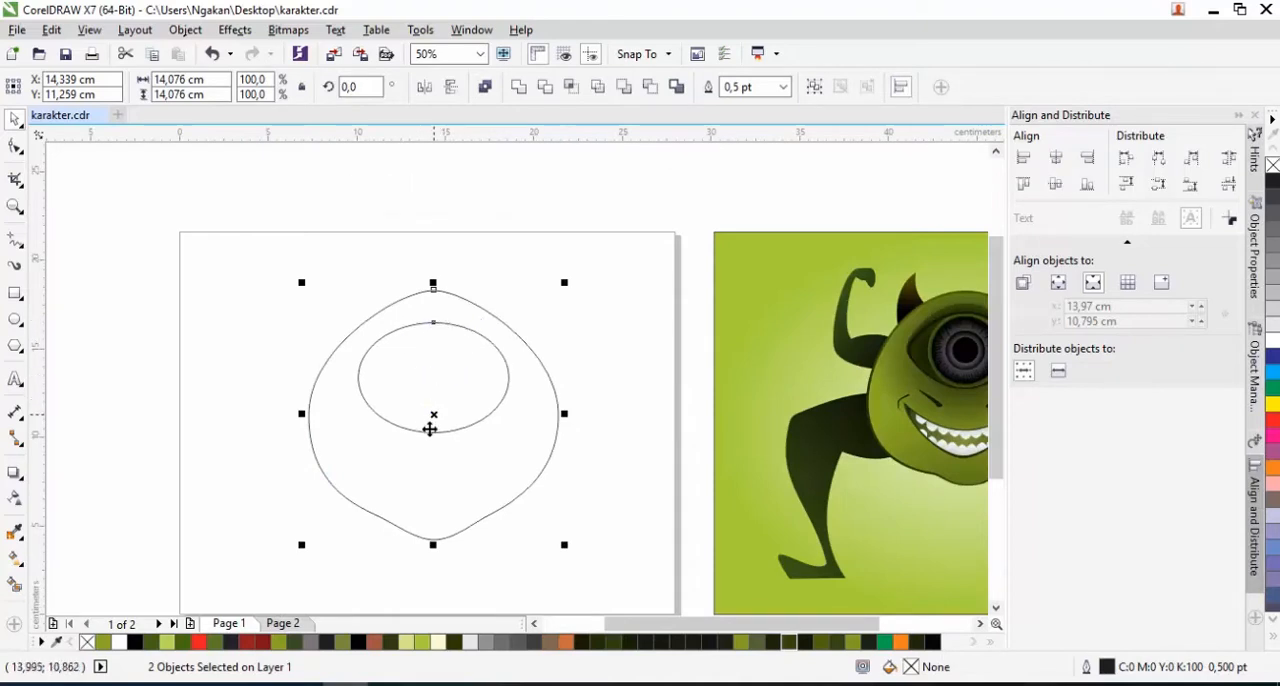
# Convert the inner ellipse to curves and pull in both side nodes' handles to form a pointed eye shape
pyautogui.click(507, 366)
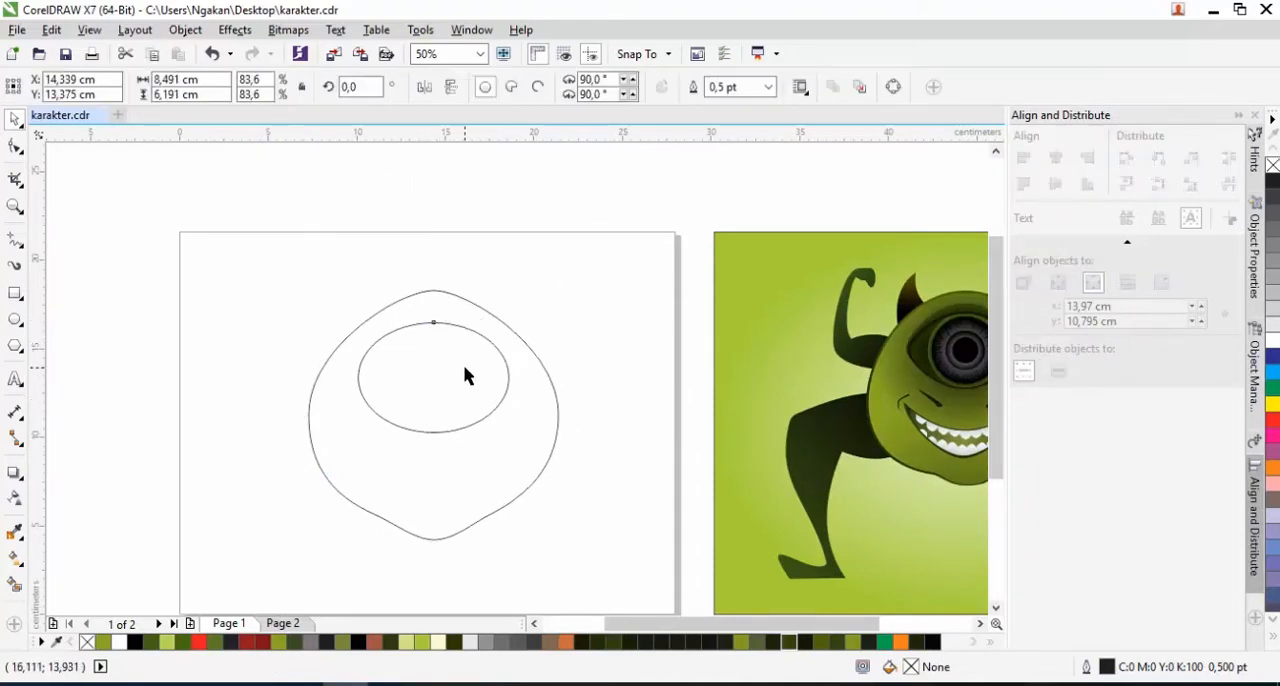
pyautogui.click(15, 146)
pyautogui.rightClick(398, 328)
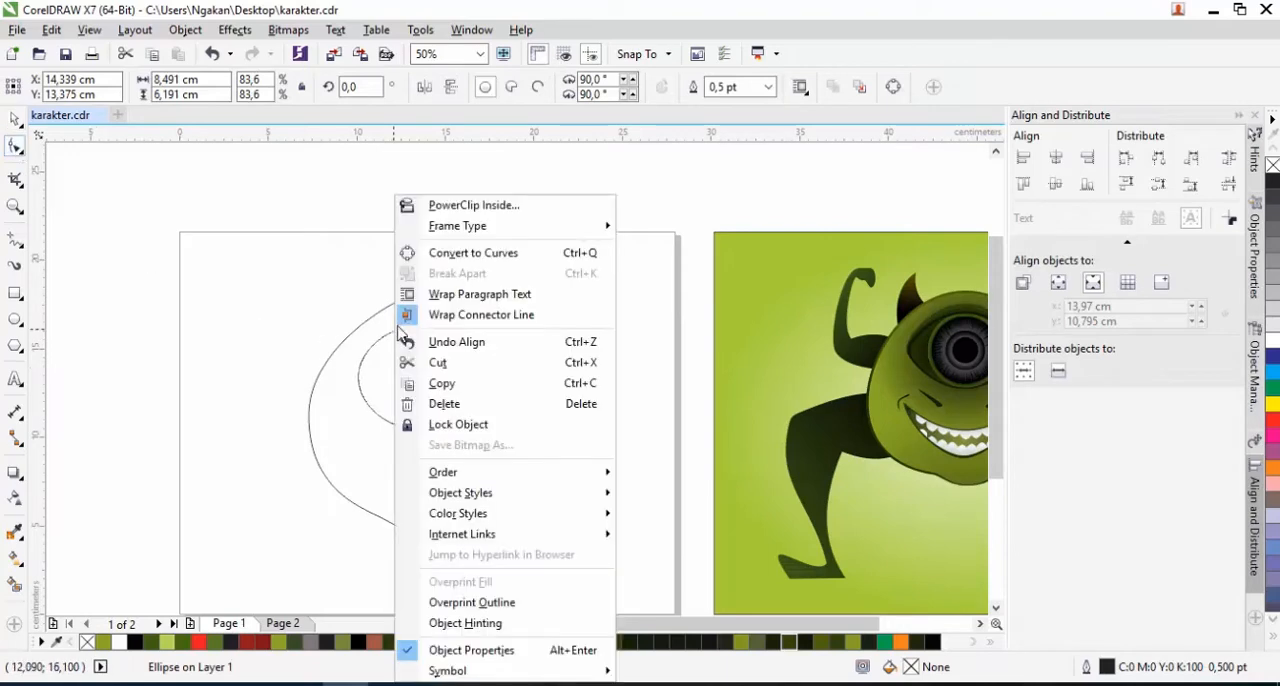
pyautogui.click(437, 256)
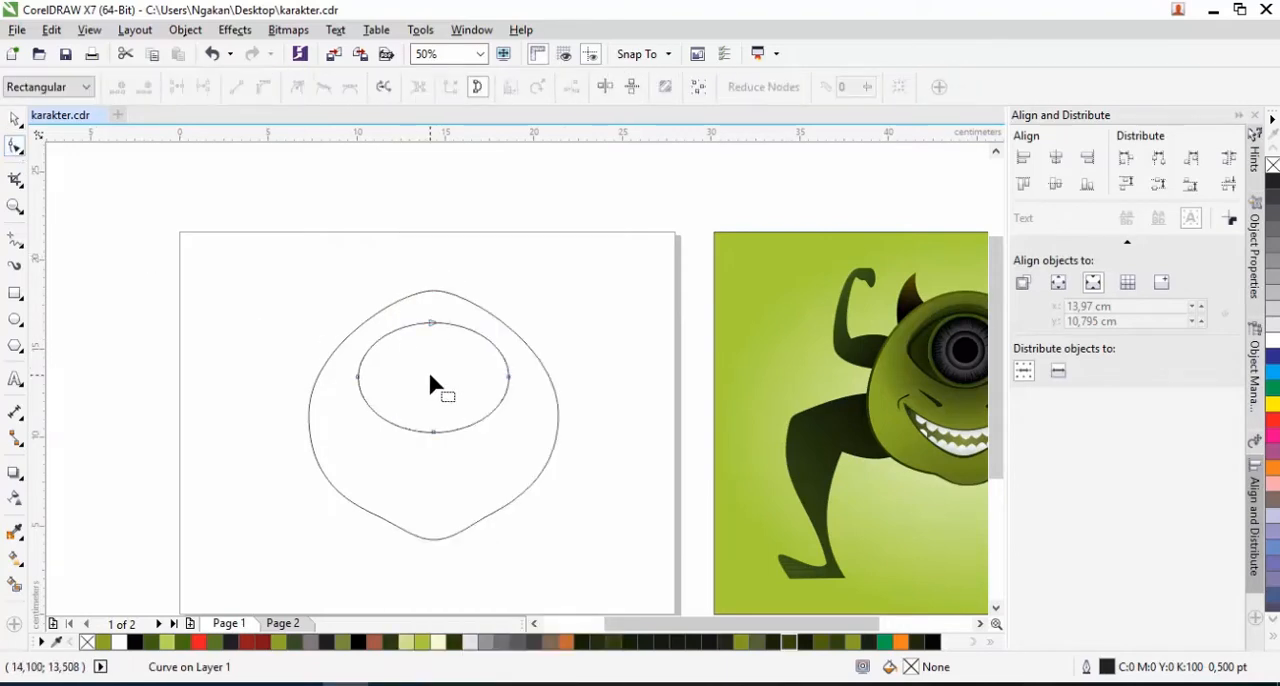
pyautogui.scroll(2, 437, 374)
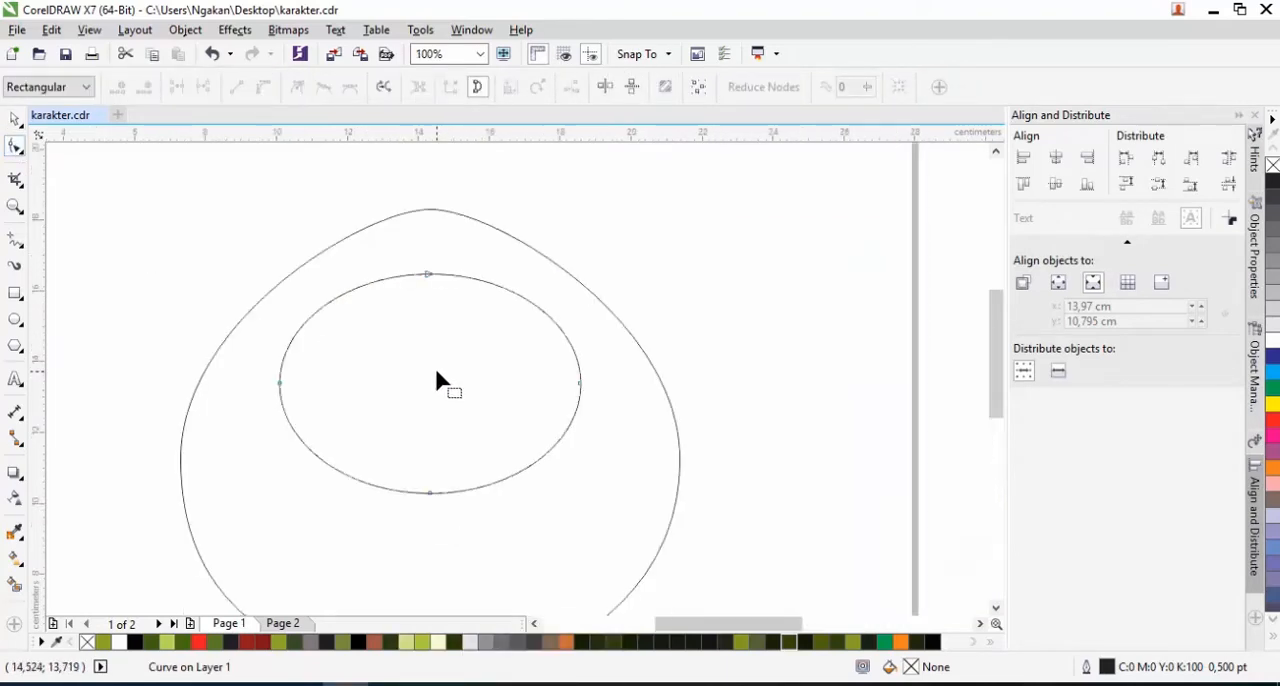
pyautogui.click(581, 384)
pyautogui.moveTo(580, 330); pyautogui.dragTo(580, 382)
pyautogui.click(279, 383)
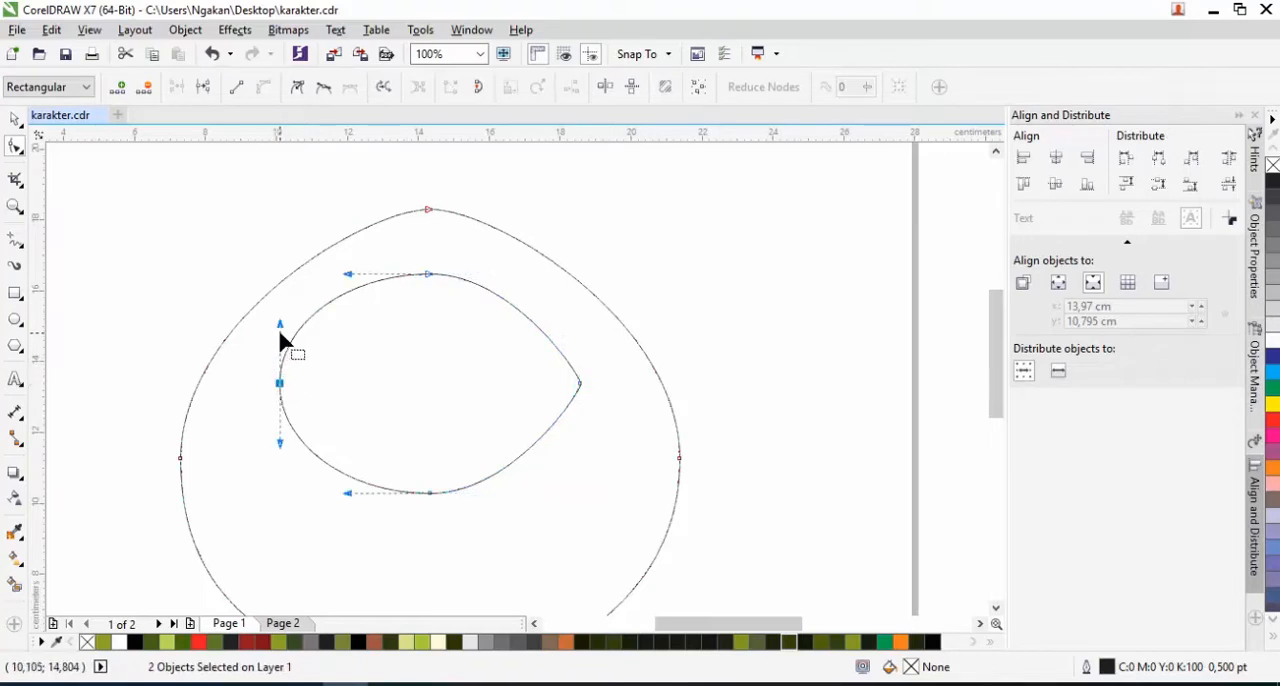
pyautogui.moveTo(280, 325); pyautogui.dragTo(281, 382)
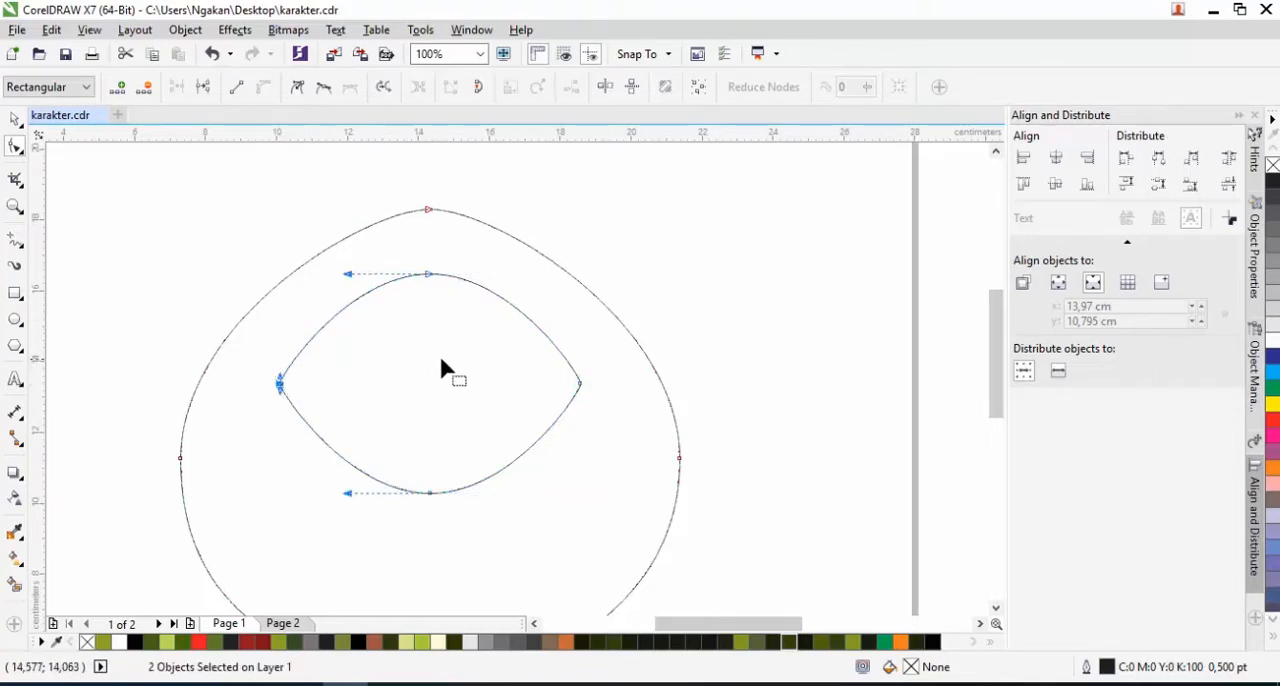
# Raise the eye shape slightly within the body and reduce its height to about 5.45 cm
pyautogui.scroll(-2, 439, 360)
pyautogui.click(15, 119)
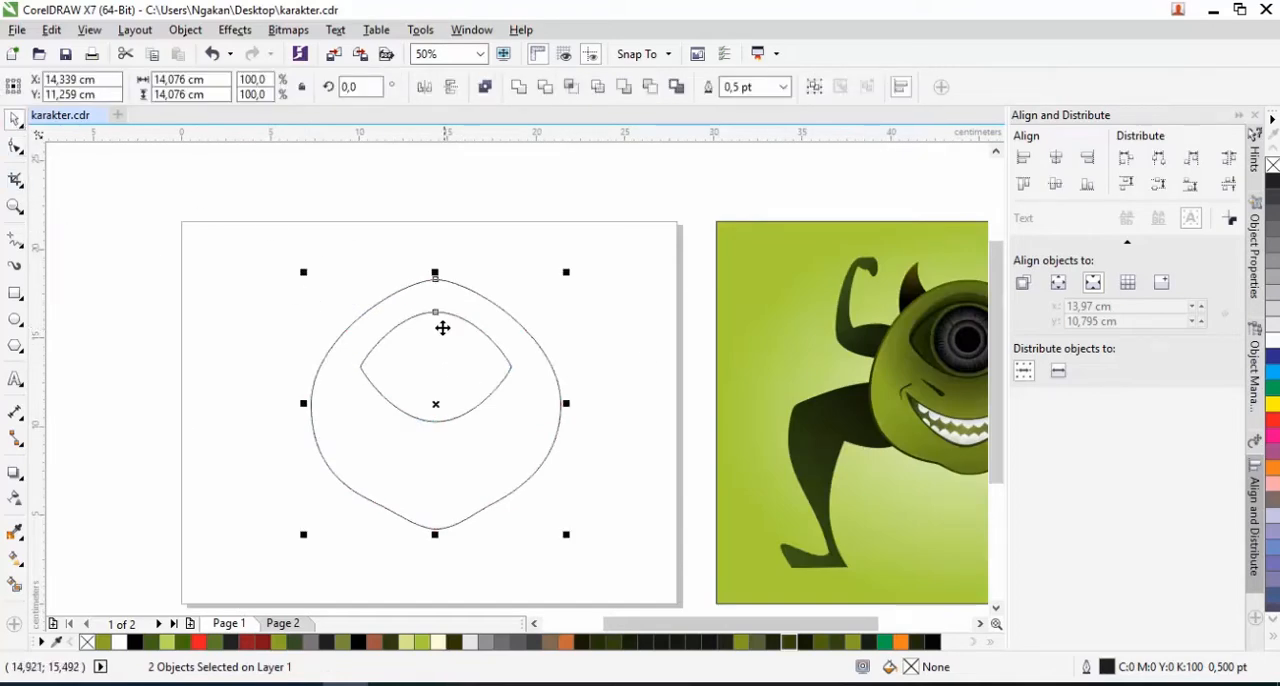
pyautogui.click(493, 349)
pyautogui.moveTo(437, 307)
pyautogui.mouseDown()
pyautogui.moveTo(437, 341)
pyautogui.moveTo(434, 294)
pyautogui.moveTo(435, 310)
pyautogui.mouseUp()
pyautogui.scroll(4, 436, 335)
pyautogui.moveTo(431, 482); pyautogui.dragTo(433, 444)
pyautogui.scroll(-6, 447, 443)
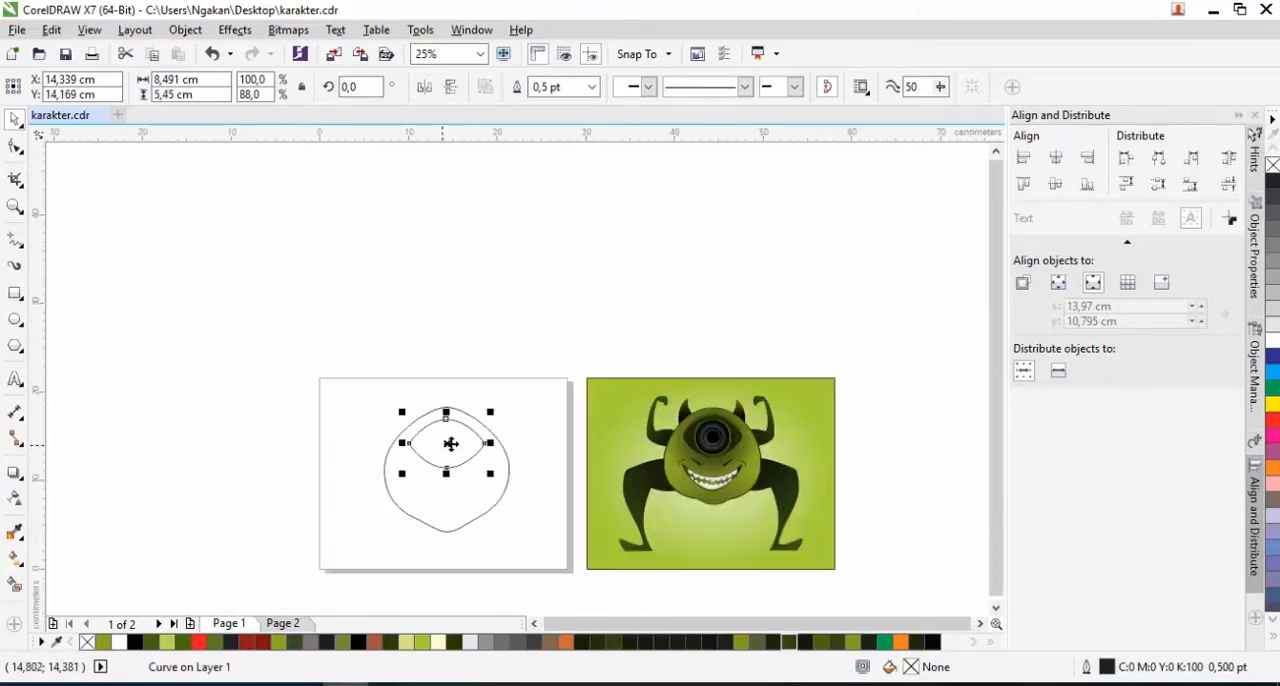
# Draw a circle about 6.3 cm wide beside the body and add three smaller concentric copies, the smallest about 1.5 cm wide
pyautogui.scroll(2, 440, 502)
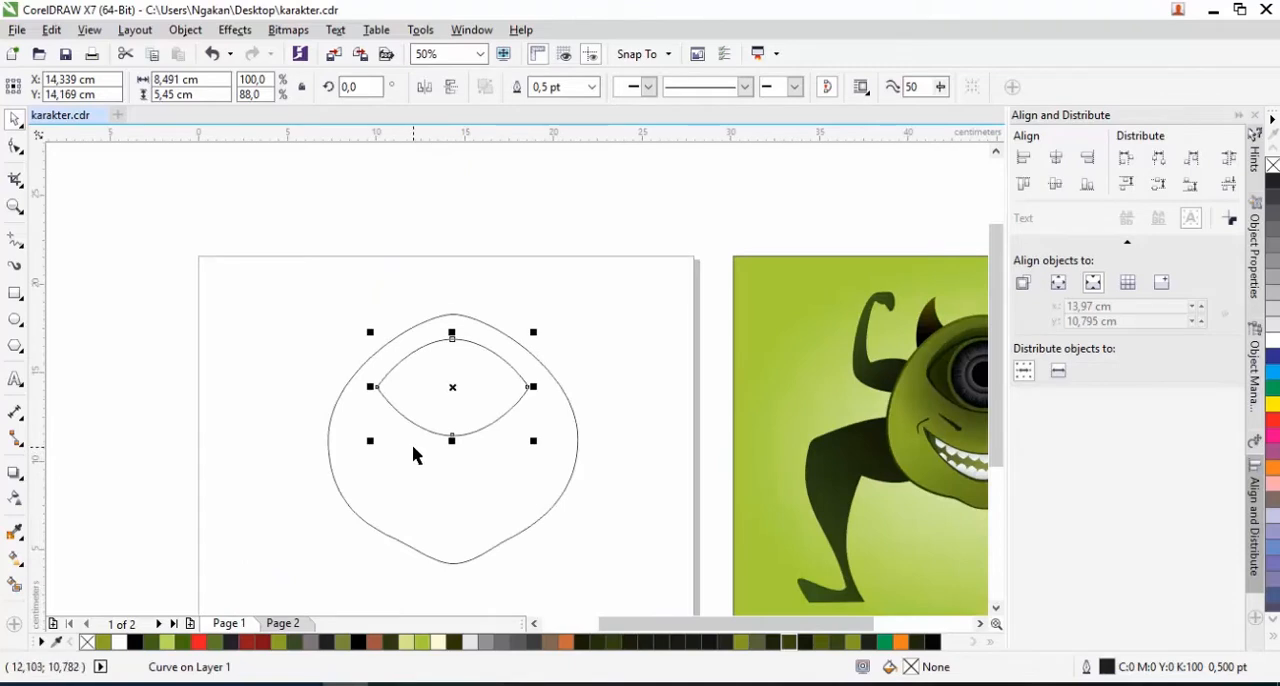
pyautogui.click(15, 319)
pyautogui.moveTo(220, 302); pyautogui.dragTo(283, 413)
pyautogui.click(15, 119)
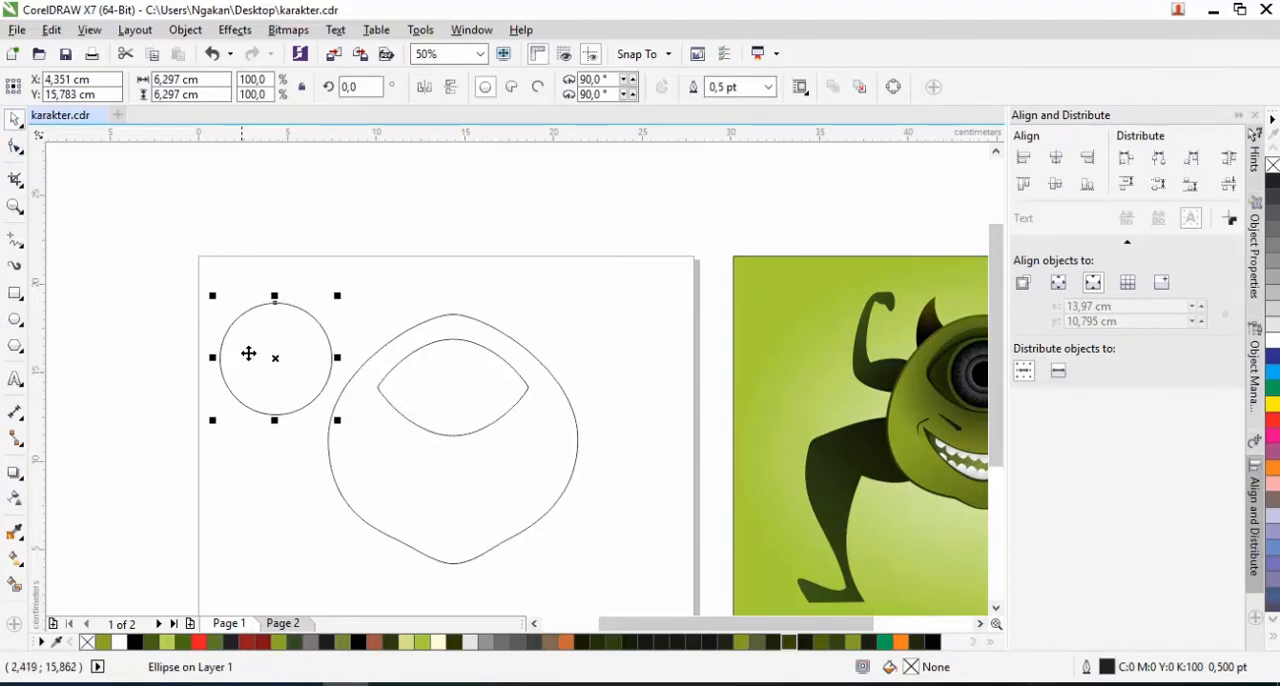
pyautogui.moveTo(337, 296); pyautogui.dragTo(298, 340)
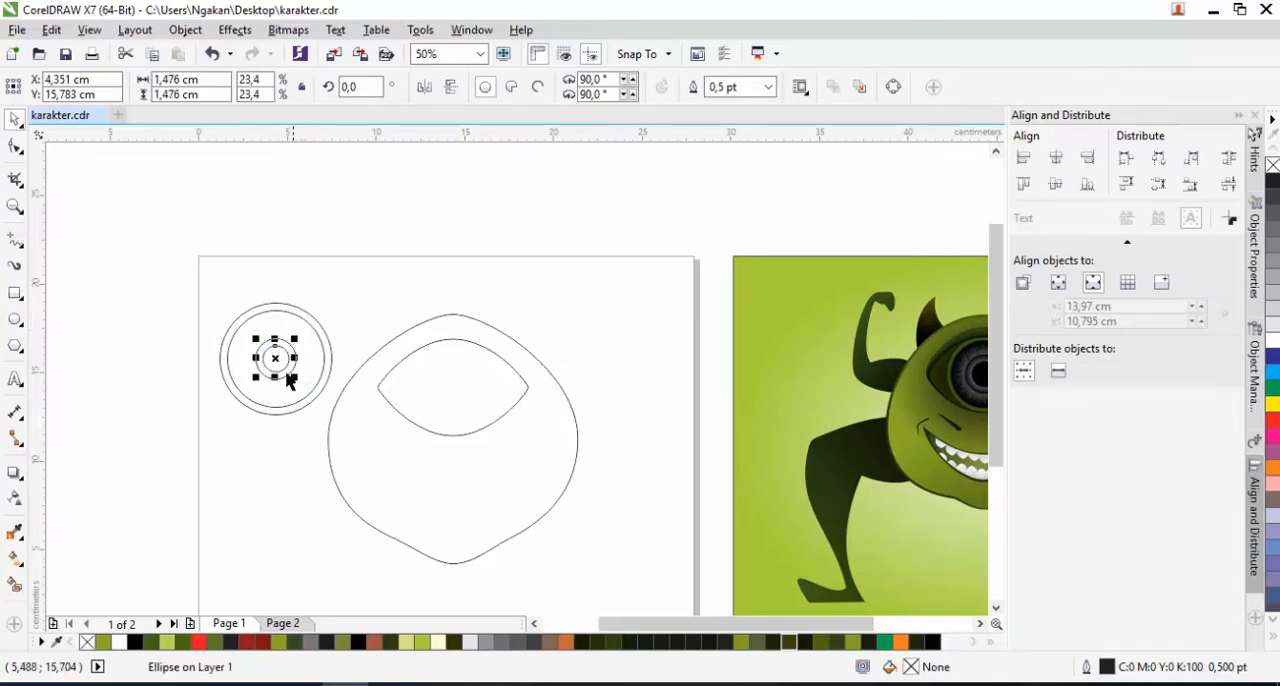
# Fill the innermost circle of the eyeball with black and the next larger circle with 80% black
pyautogui.click(133, 643)
pyautogui.click(275, 383)
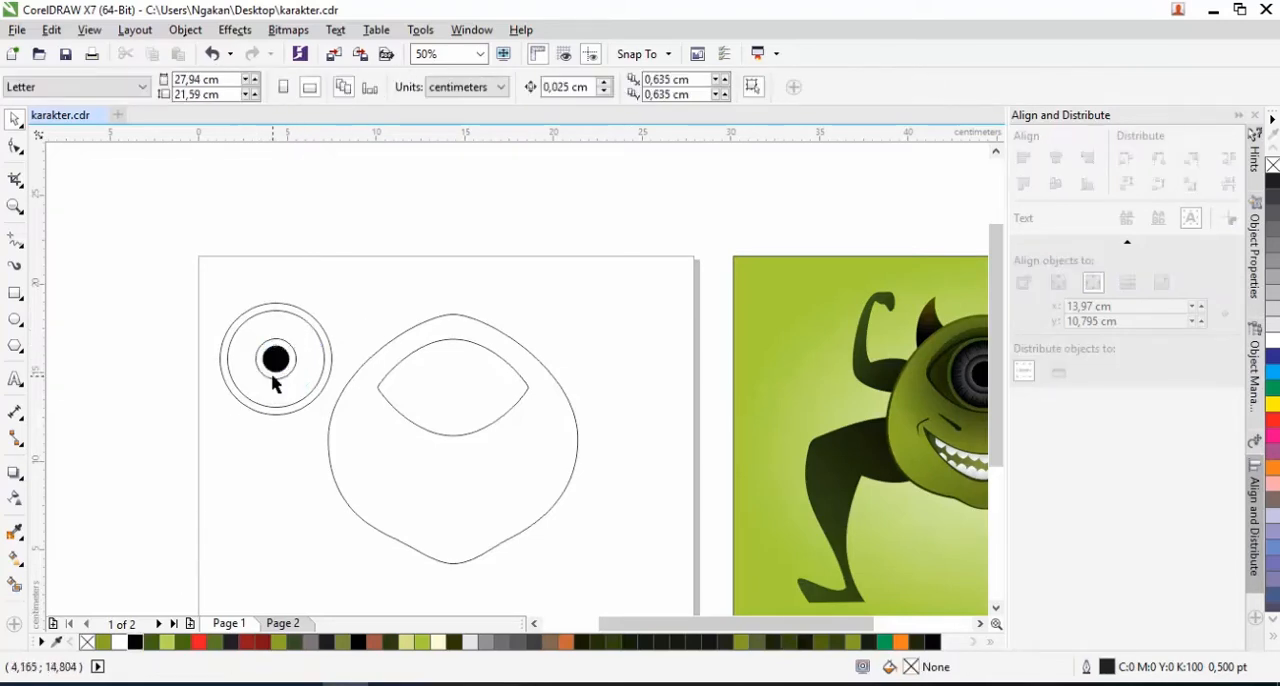
pyautogui.click(273, 374)
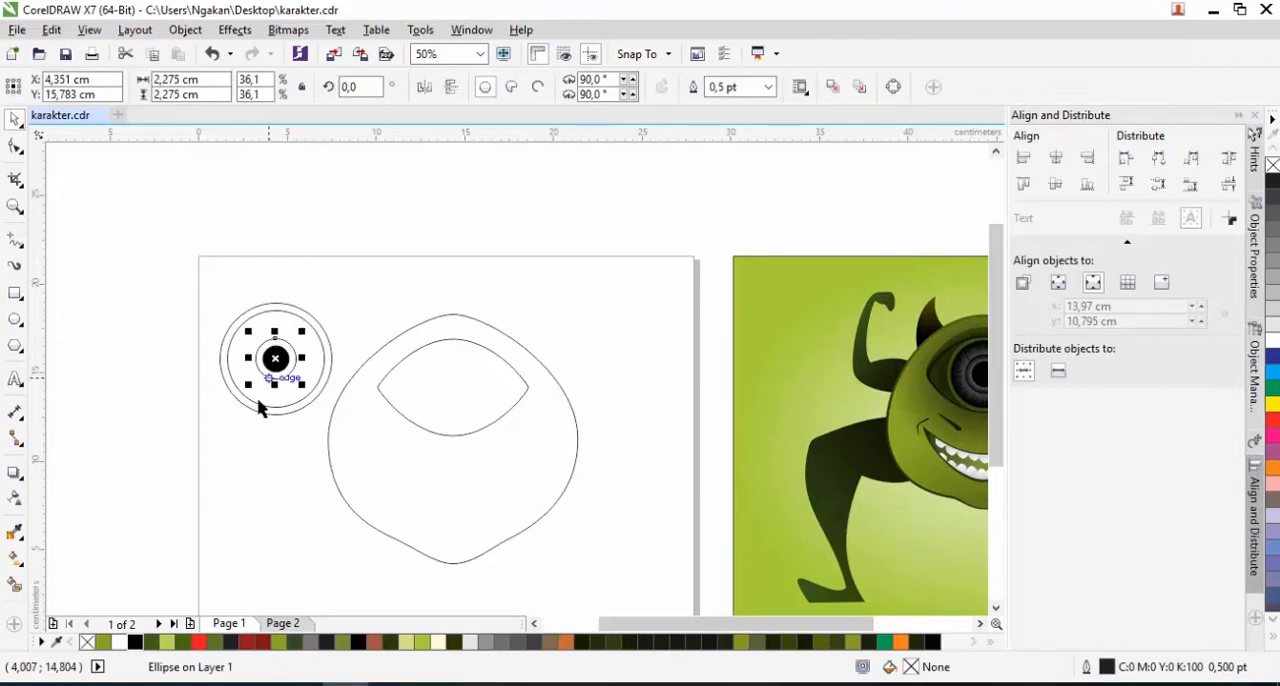
pyautogui.click(1275, 226)
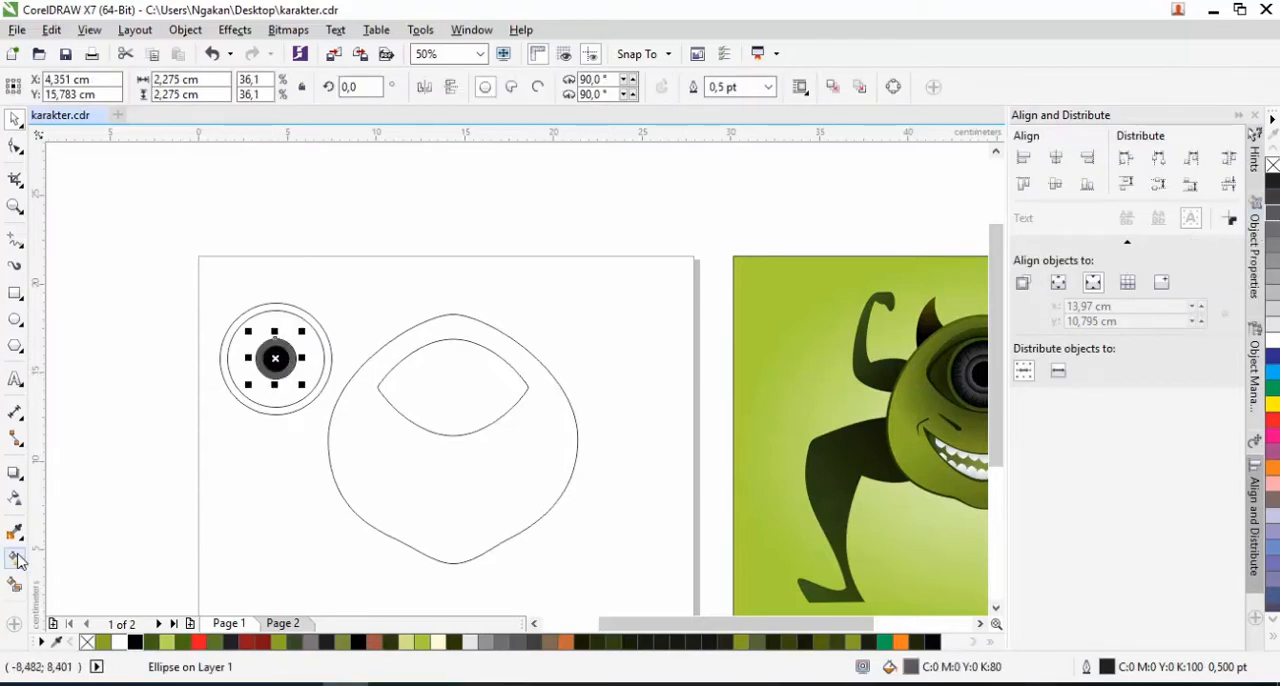
# Give the circle around the black pupil an elliptical fountain fill and set its centre colour to grey
pyautogui.click(16, 559)
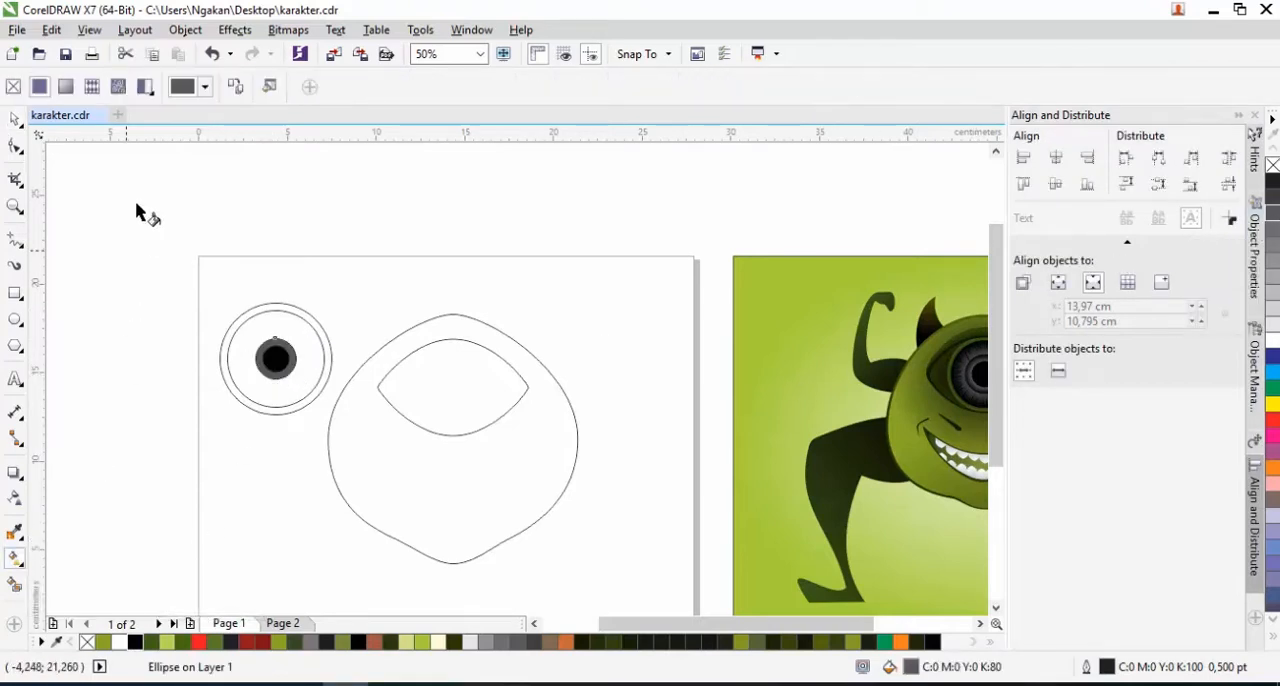
pyautogui.click(65, 87)
pyautogui.click(261, 87)
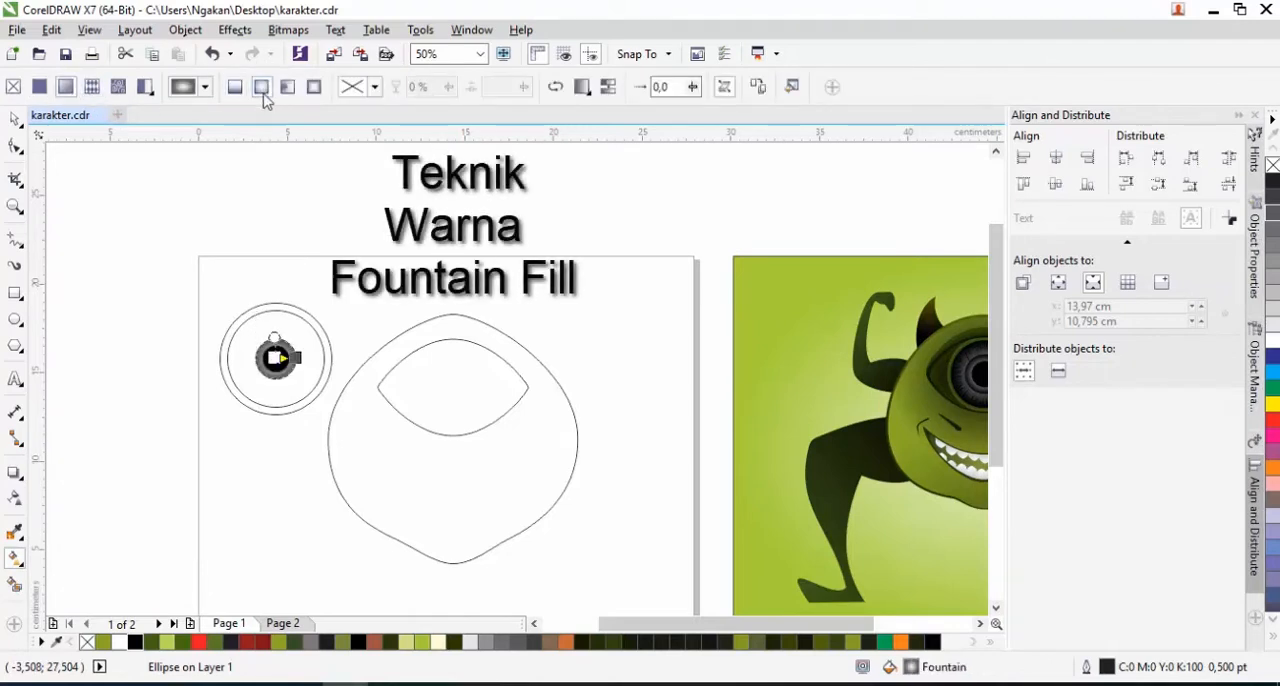
pyautogui.scroll(2, 268, 357)
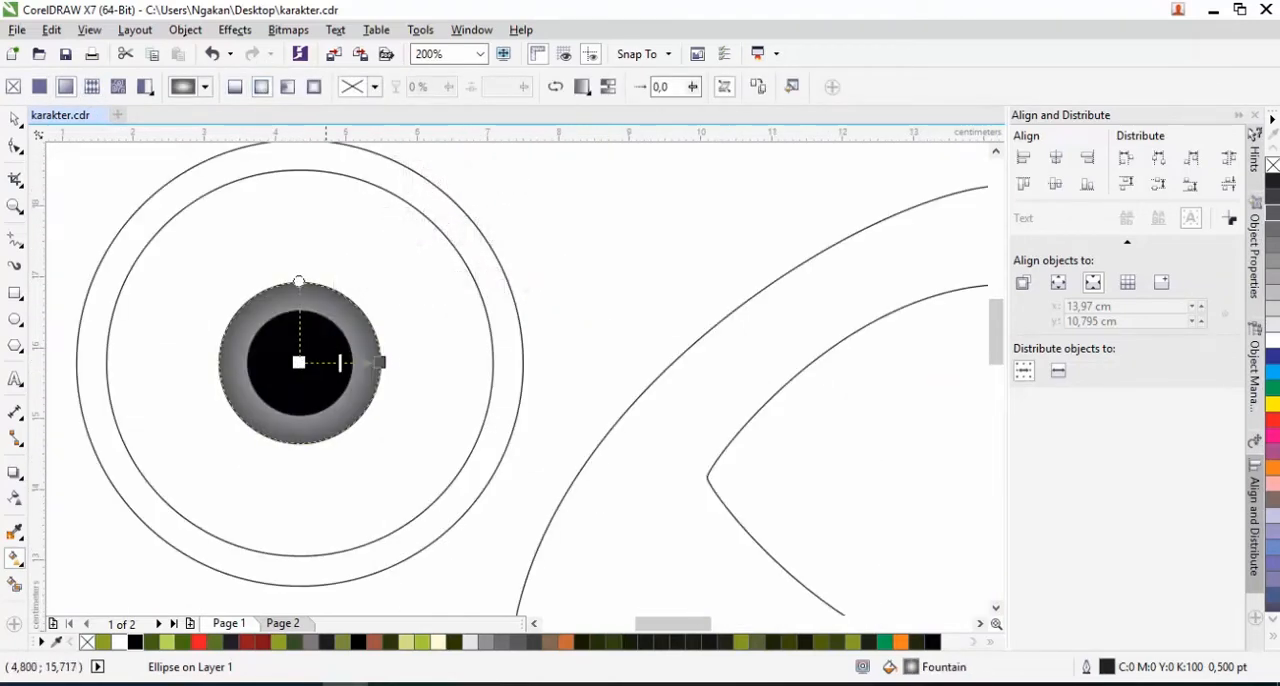
pyautogui.click(301, 363)
pyautogui.click(266, 392)
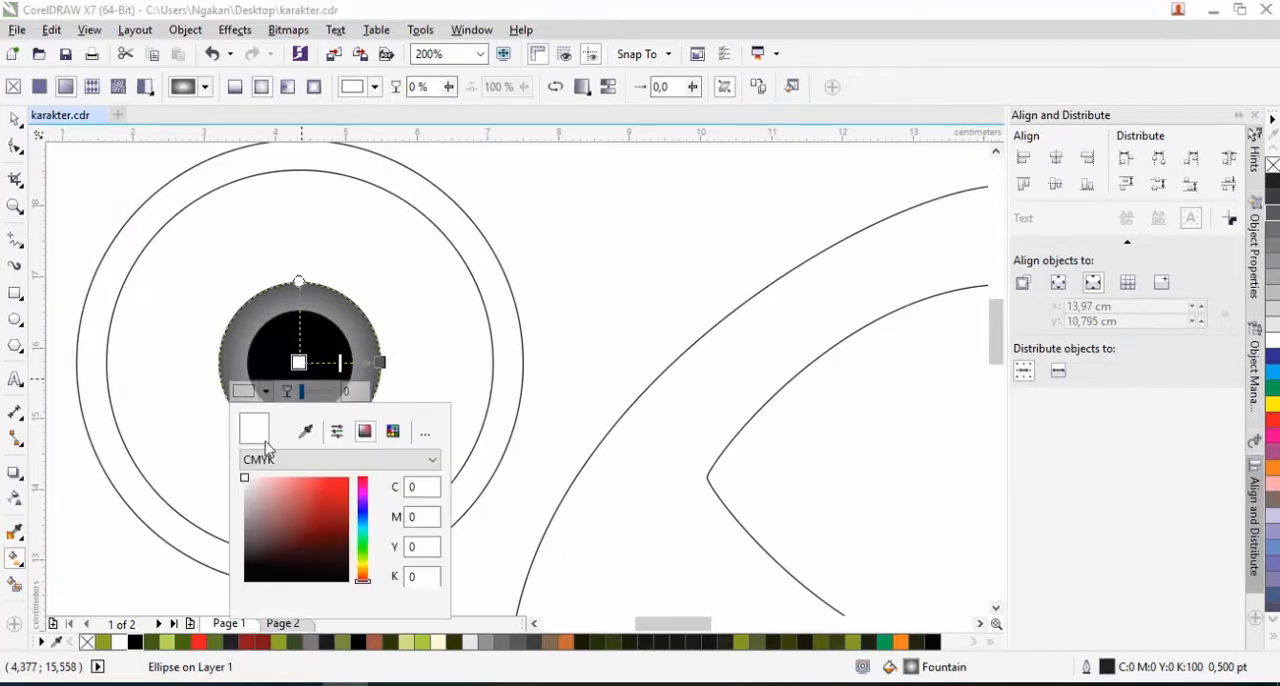
pyautogui.click(250, 509)
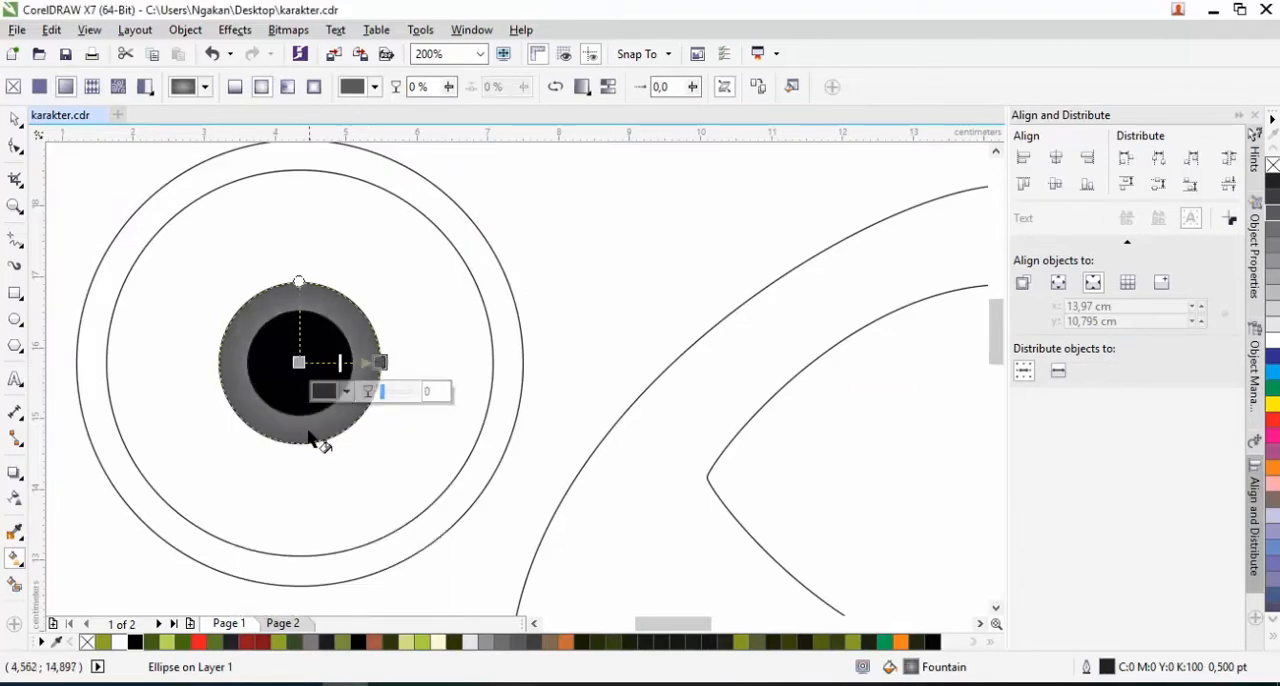
# Set the outer colour of the fountain fill on the ring around the pupil to dark grey
pyautogui.click(345, 395)
pyautogui.moveTo(325, 540); pyautogui.dragTo(325, 547)
pyautogui.click(82, 195)
pyautogui.click(15, 119)
# Copy only the fill property from the grey ring around the pupil to the next larger circle, 5.45 cm wide
pyautogui.click(177, 297)
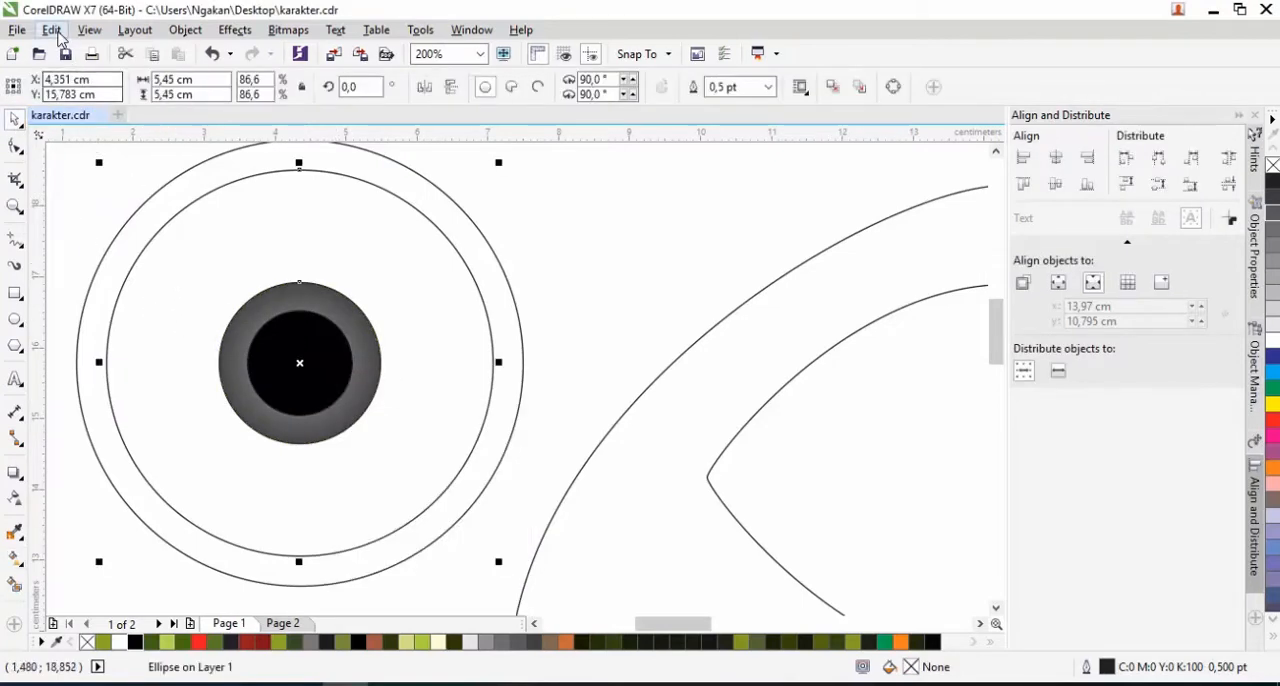
pyautogui.click(51, 29)
pyautogui.click(145, 293)
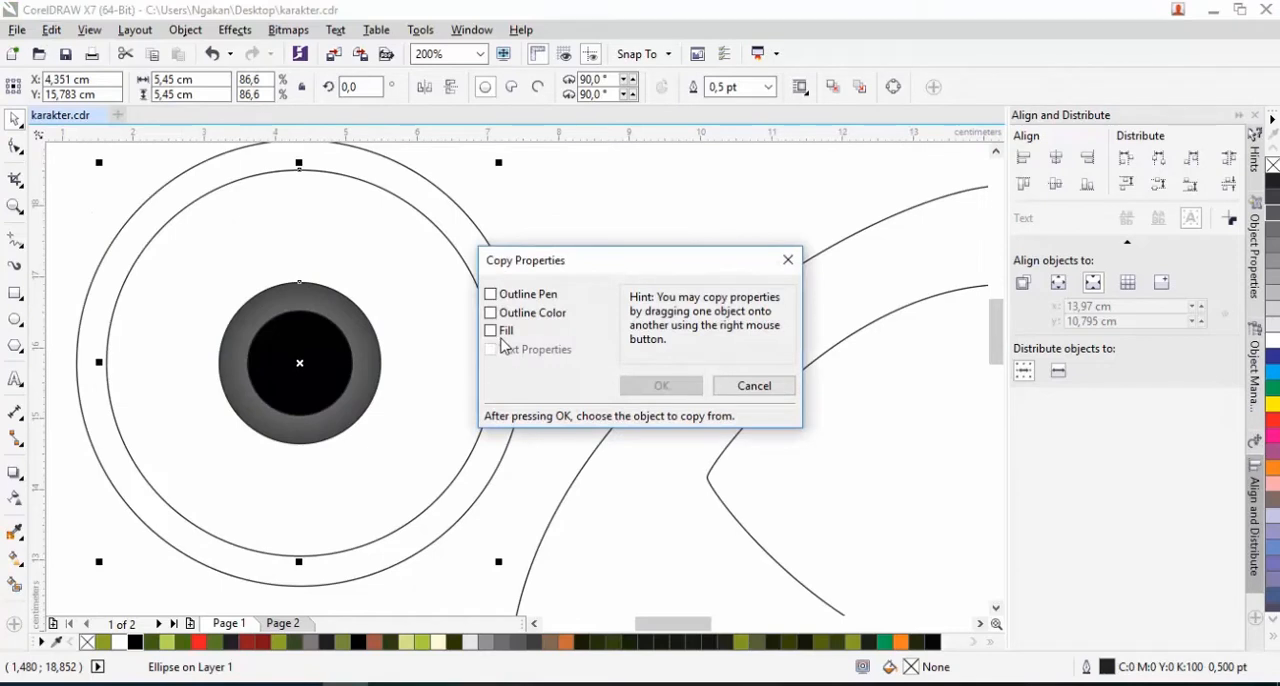
pyautogui.click(491, 330)
pyautogui.click(661, 385)
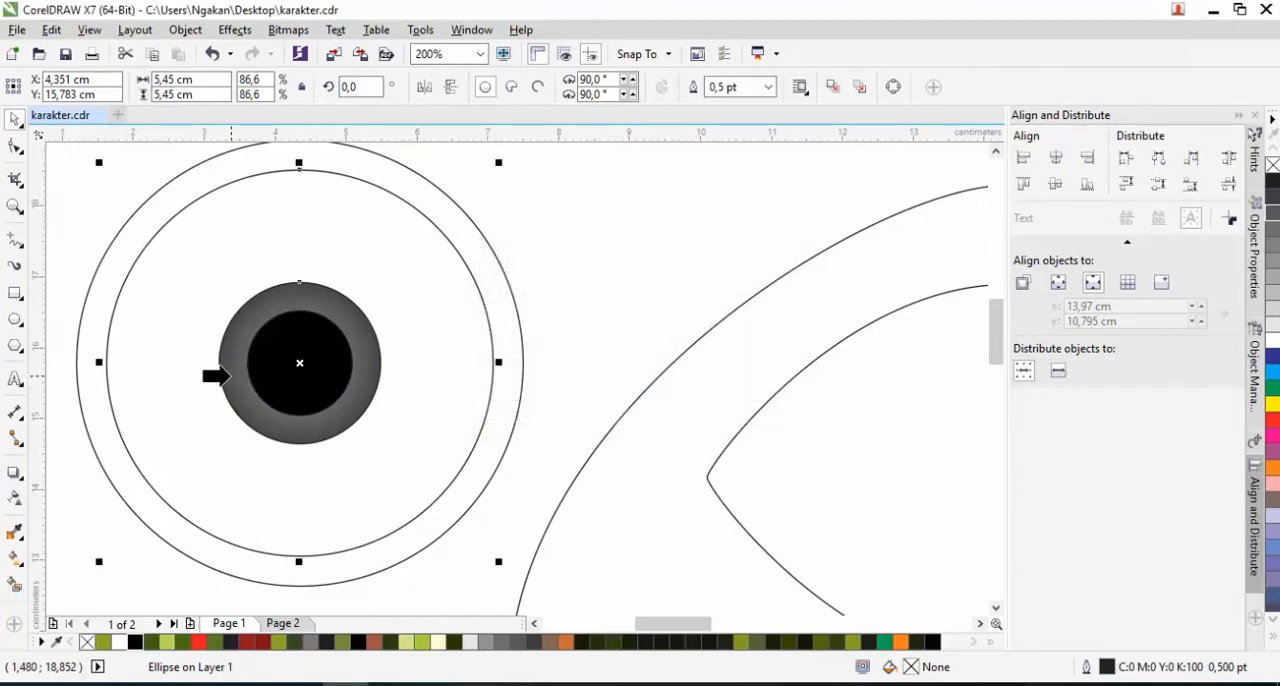
pyautogui.click(228, 376)
# Fill the outermost eyeball circle with the dark green sampled from the rim of the reference artwork's eye
pyautogui.scroll(-2, 236, 383)
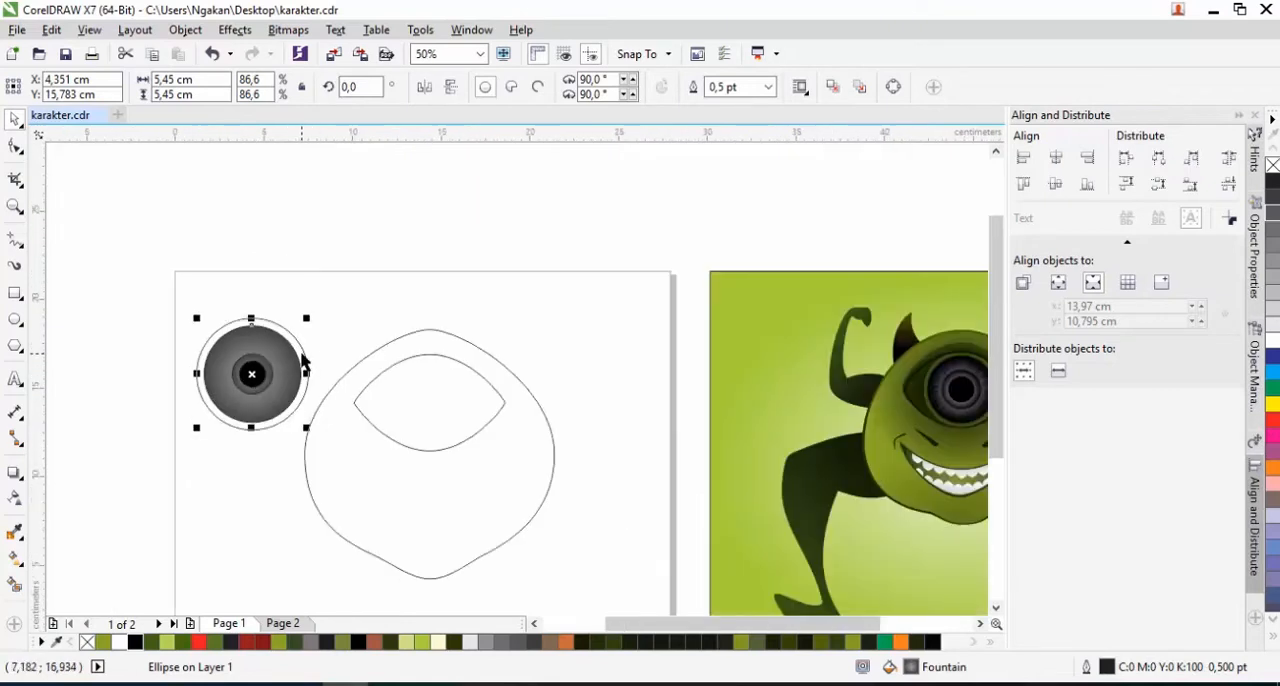
pyautogui.click(304, 356)
pyautogui.click(15, 536)
pyautogui.scroll(3, 918, 405)
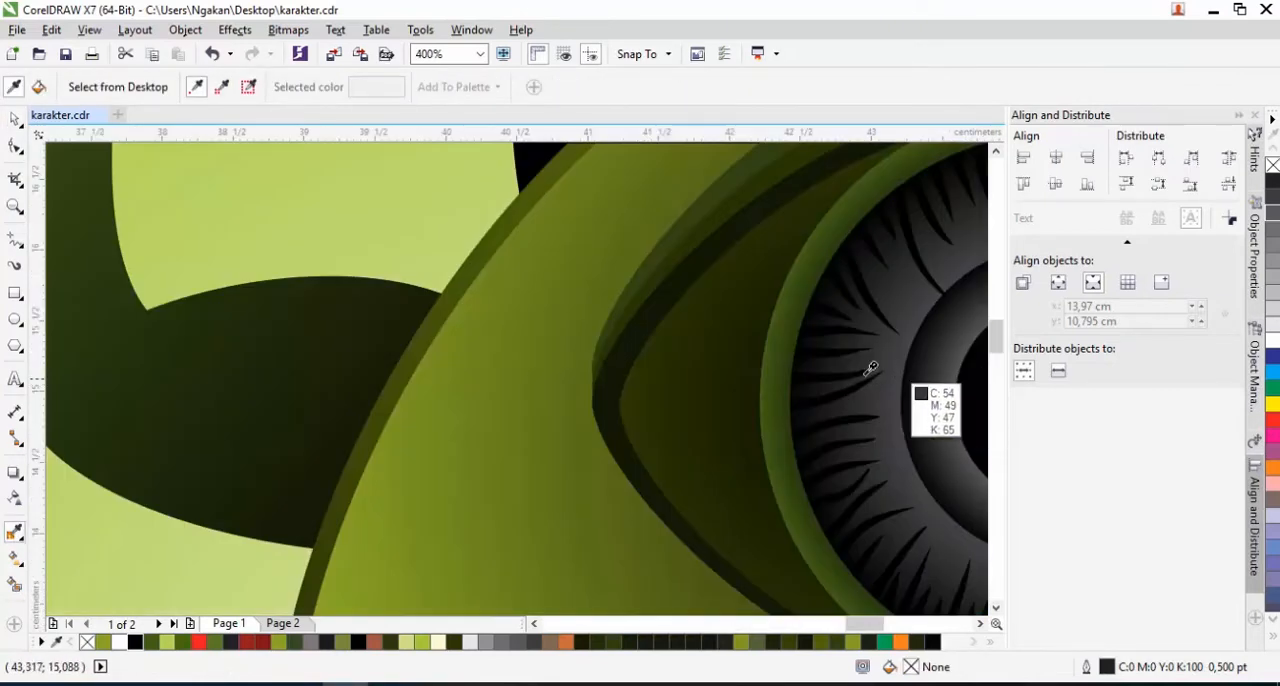
pyautogui.click(776, 353)
pyautogui.scroll(-2, 831, 346)
pyautogui.click(193, 310)
# Select all four eyeball circles and remove their outlines
pyautogui.scroll(-2, 220, 315)
pyautogui.press('space')
pyautogui.moveTo(165, 279); pyautogui.dragTo(262, 390)
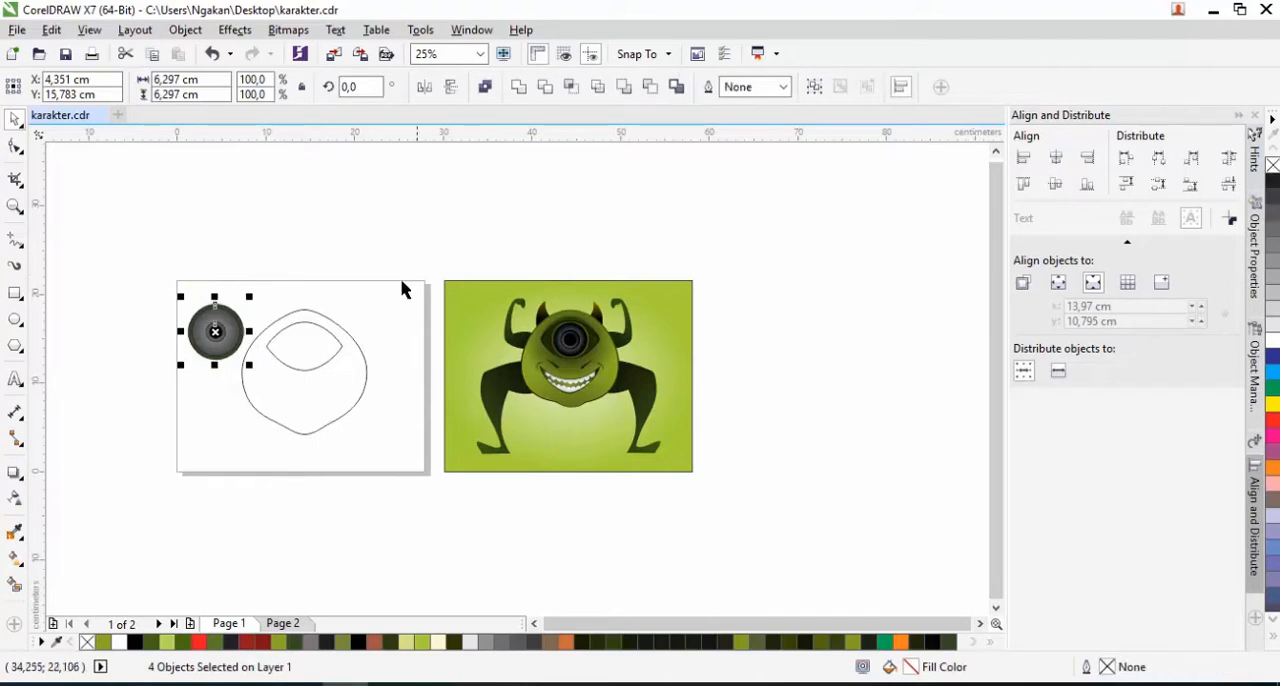
pyautogui.click(183, 337)
# Darken the outer colour of the large iris circle's fountain fill to near black
pyautogui.scroll(2, 206, 334)
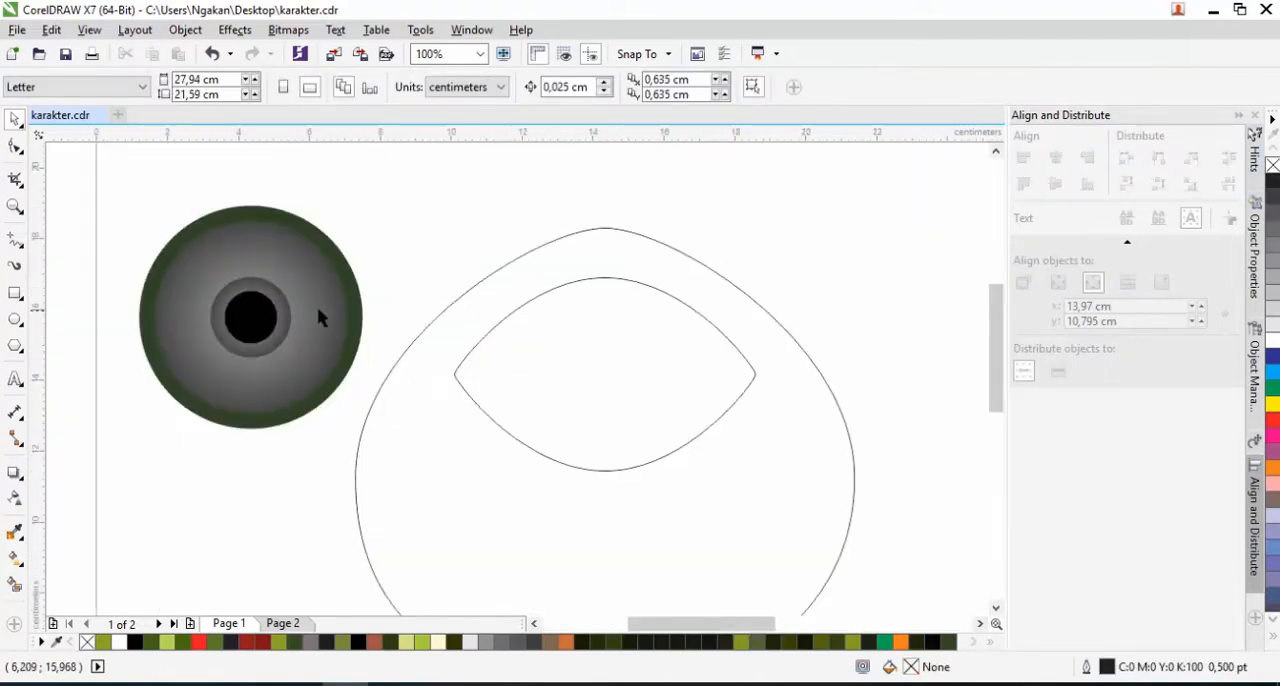
pyautogui.click(246, 287)
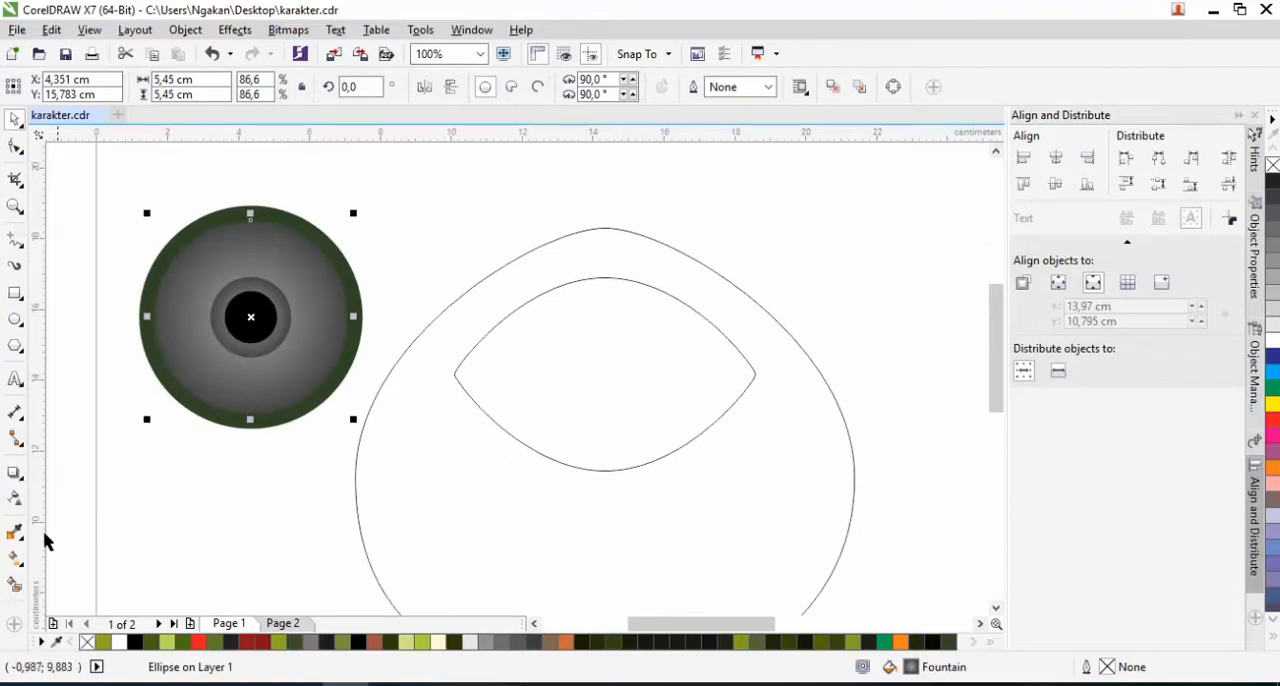
pyautogui.click(14, 560)
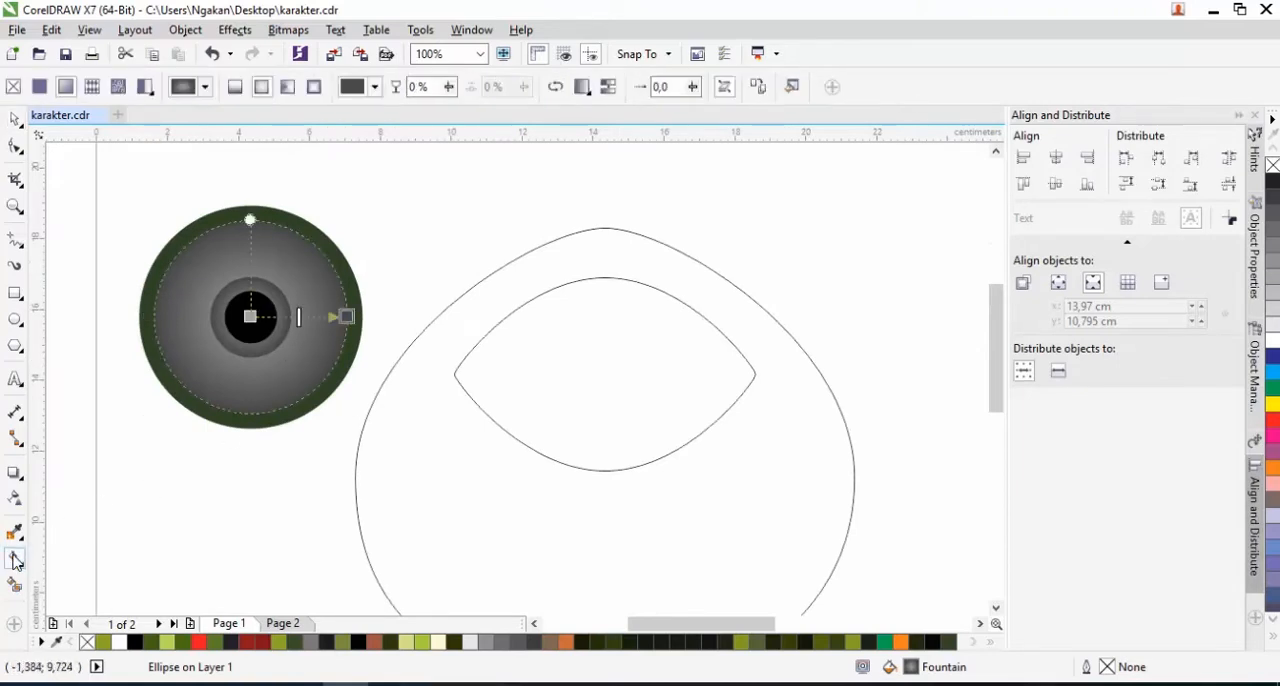
pyautogui.click(346, 317)
pyautogui.click(312, 345)
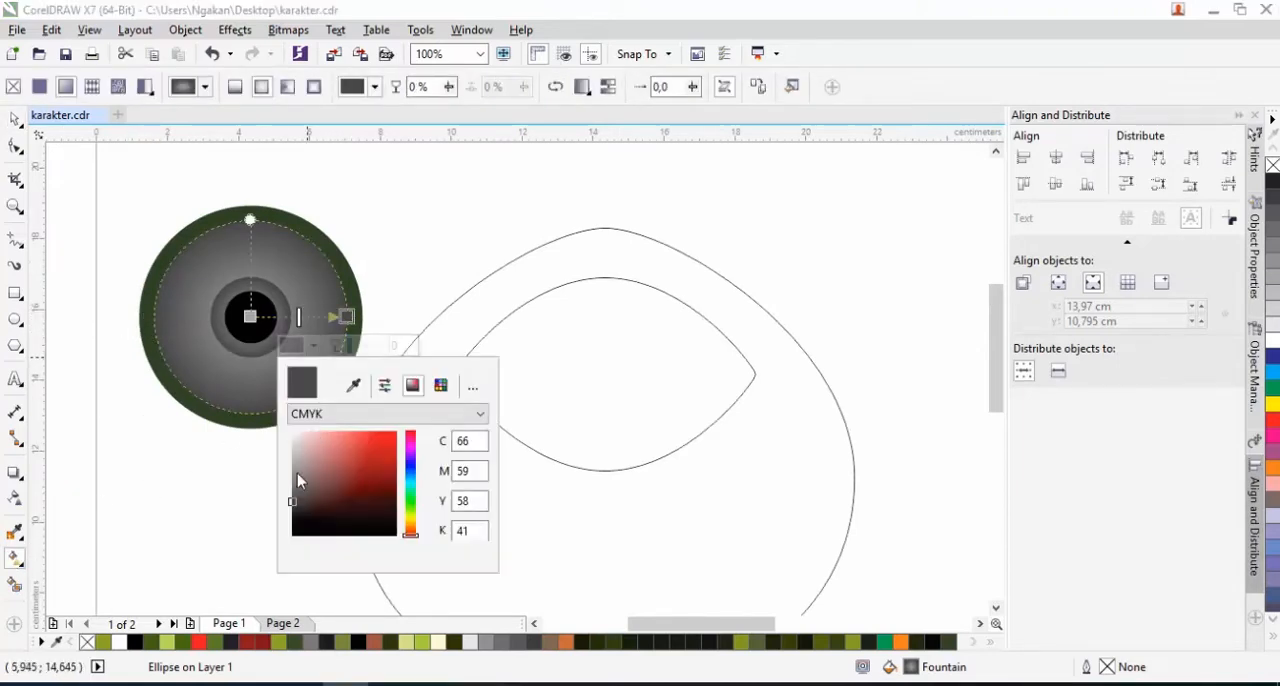
pyautogui.click(290, 513)
pyautogui.click(16, 120)
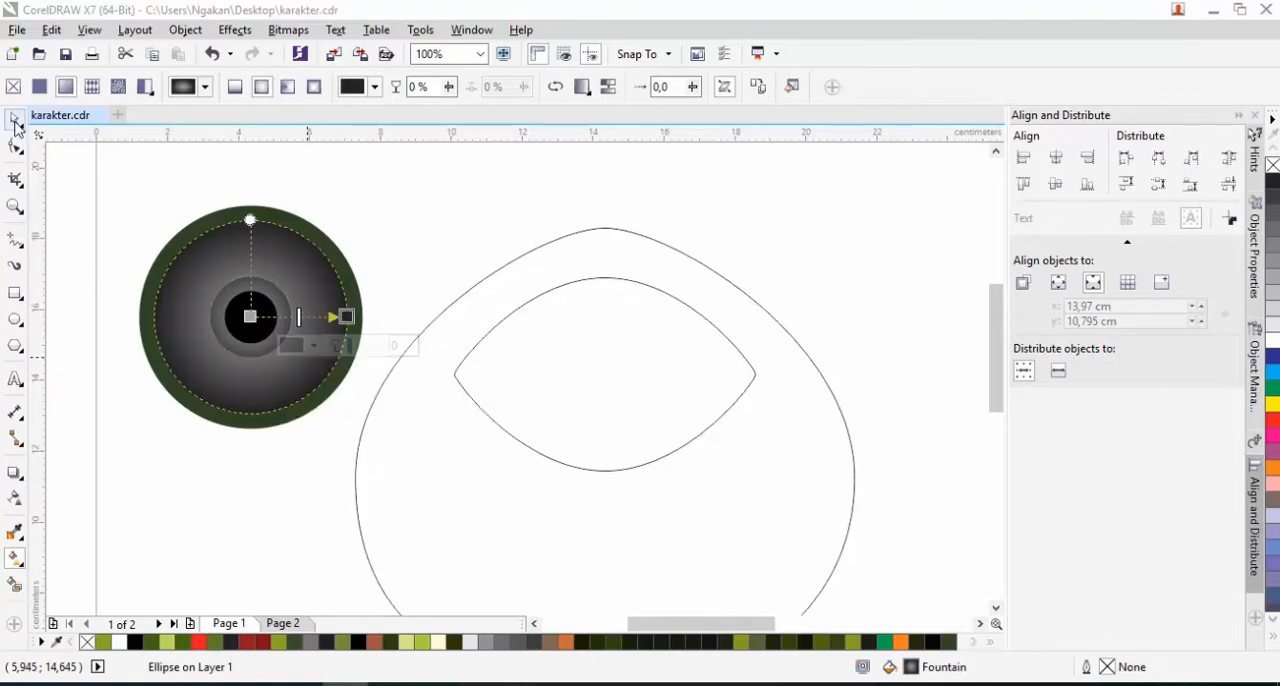
pyautogui.click(143, 210)
# Paint tapered black Artistic Media strokes, 0.1 cm wide, pointing inward from the iris edge all the way around the eye
pyautogui.scroll(-2, 798, 356)
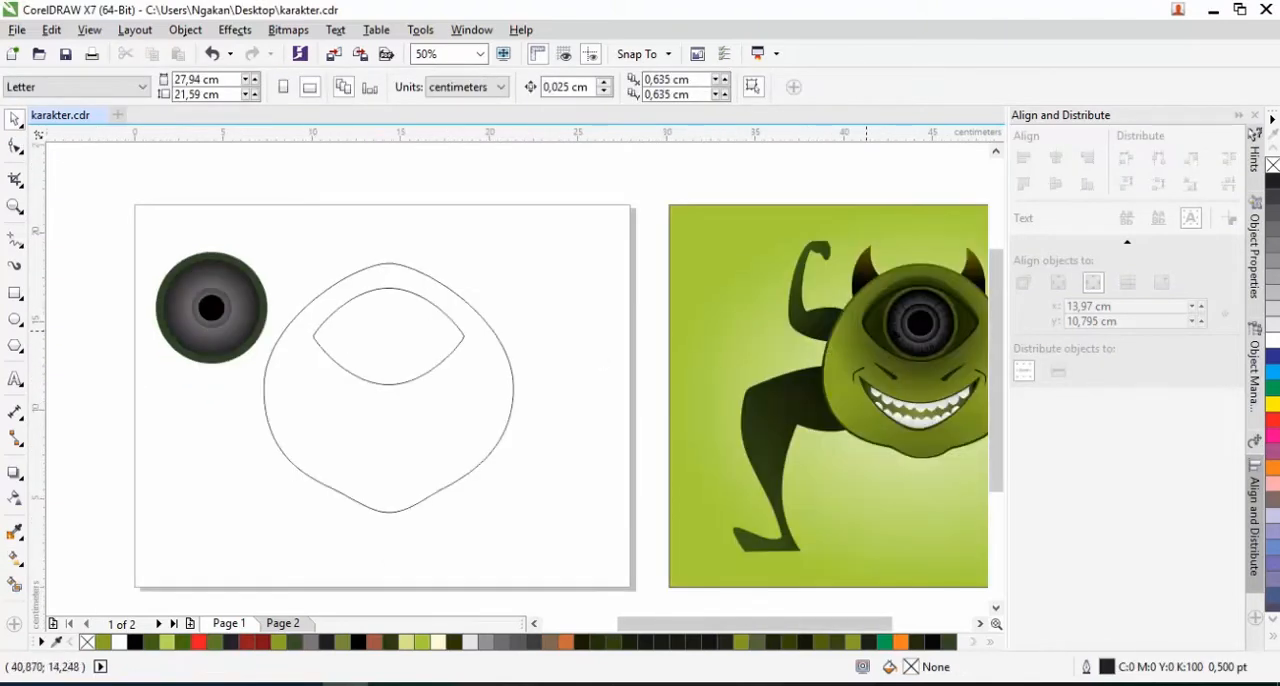
pyautogui.scroll(2, 900, 330)
pyautogui.scroll(-2, 450, 350)
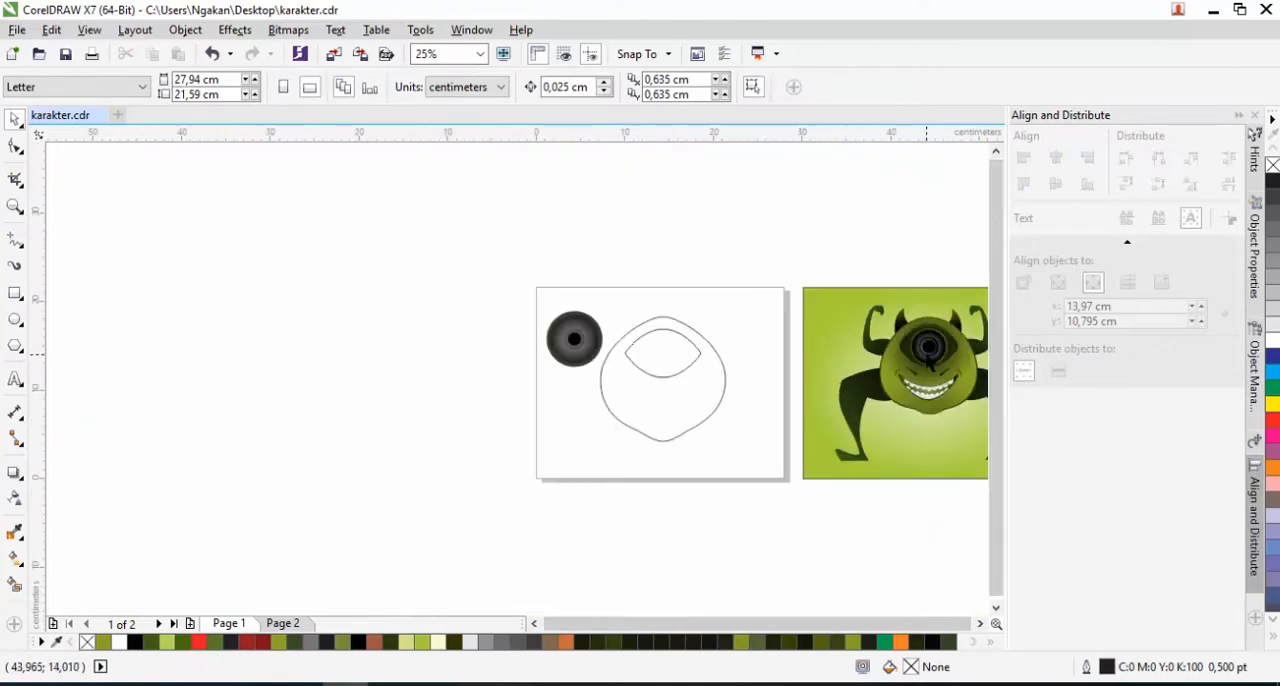
pyautogui.scroll(3, 565, 343)
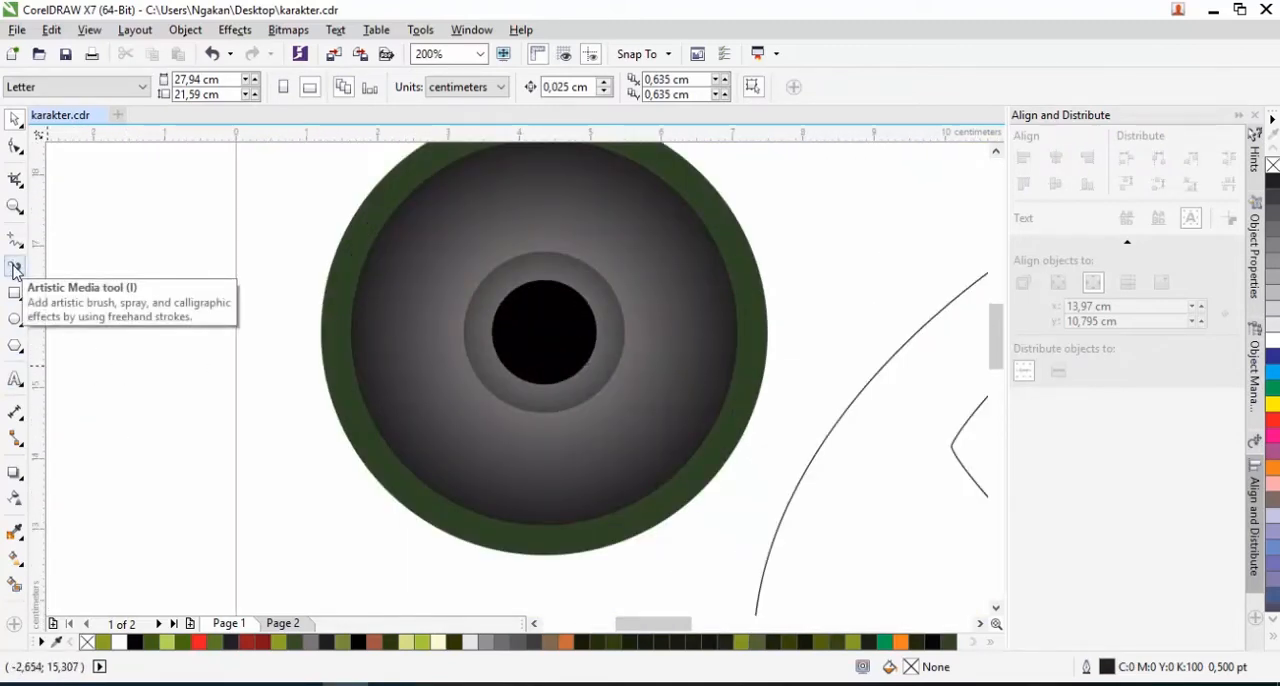
pyautogui.click(14, 268)
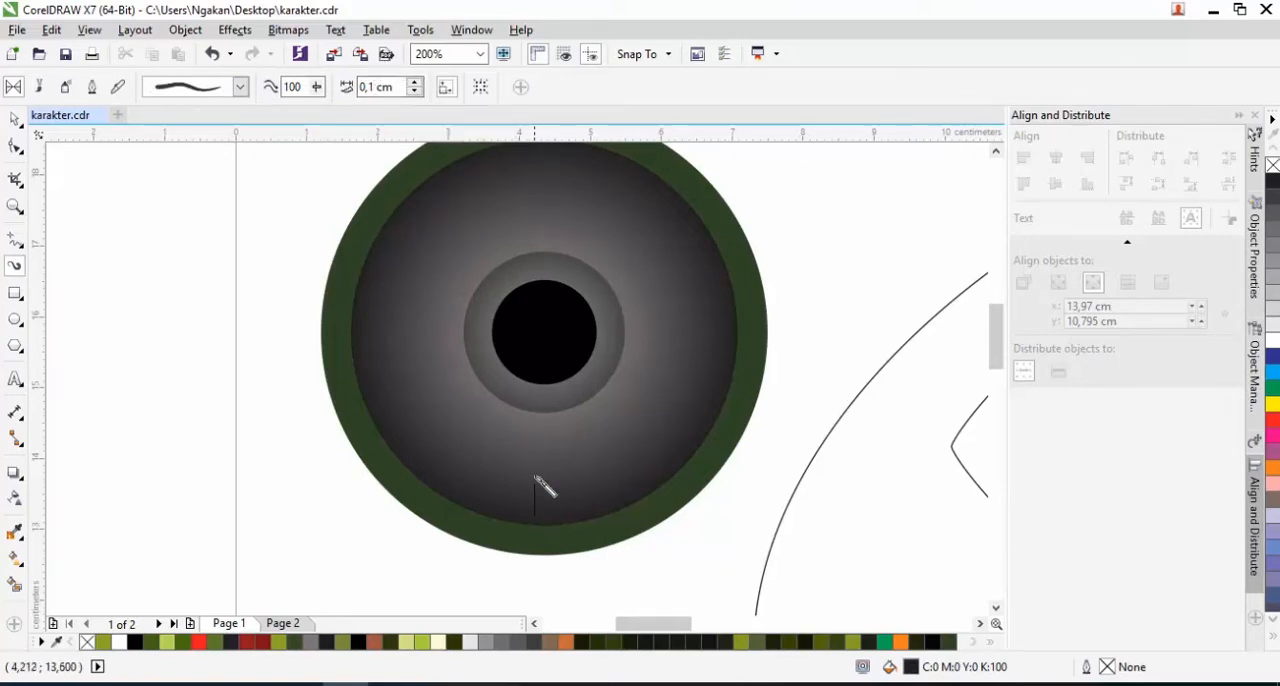
pyautogui.moveTo(534, 441); pyautogui.dragTo(533, 436)
pyautogui.moveTo(551, 518); pyautogui.dragTo(548, 450)
pyautogui.moveTo(574, 518); pyautogui.dragTo(573, 455)
pyautogui.moveTo(598, 517); pyautogui.dragTo(592, 460)
pyautogui.moveTo(521, 521); pyautogui.dragTo(519, 431)
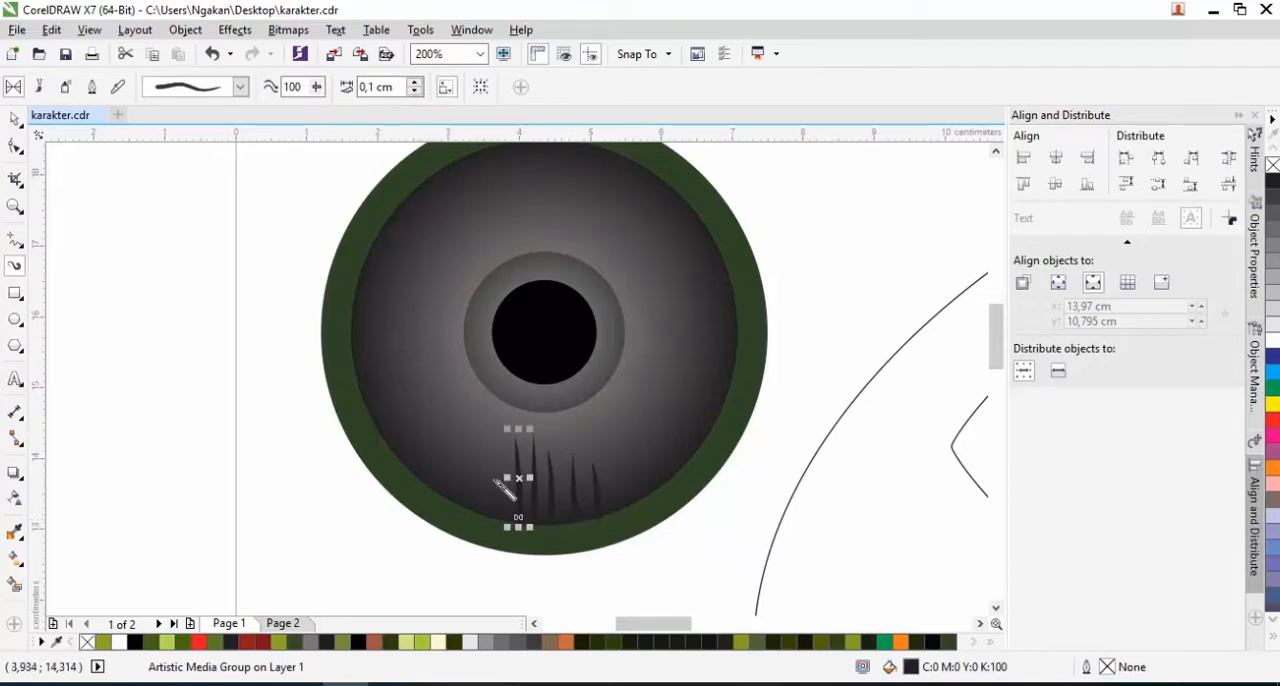
pyautogui.moveTo(490, 515); pyautogui.dragTo(490, 437)
pyautogui.moveTo(454, 501); pyautogui.dragTo(473, 432)
pyautogui.moveTo(498, 518); pyautogui.dragTo(512, 437)
pyautogui.moveTo(478, 513); pyautogui.dragTo(484, 438)
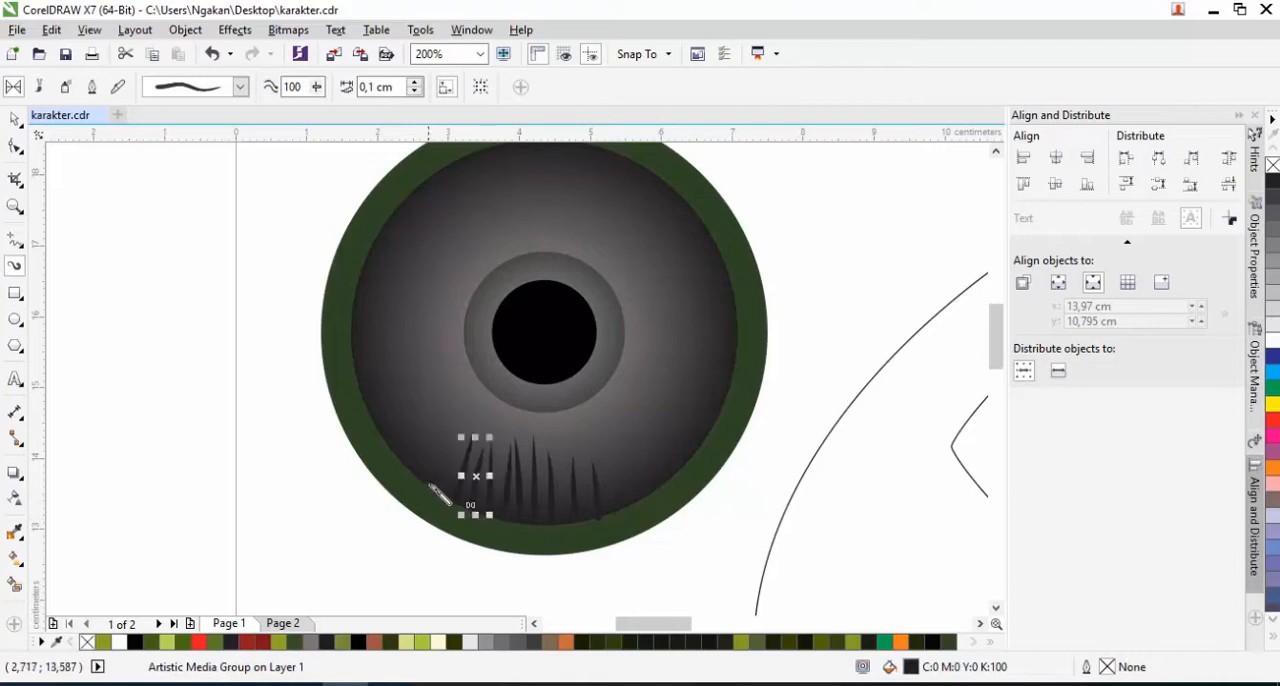
pyautogui.moveTo(432, 490); pyautogui.dragTo(462, 403)
pyautogui.moveTo(441, 499); pyautogui.dragTo(460, 446)
pyautogui.moveTo(407, 473)
pyautogui.mouseDown()
pyautogui.moveTo(436, 407)
pyautogui.moveTo(389, 456)
pyautogui.moveTo(417, 402)
pyautogui.moveTo(420, 378)
pyautogui.moveTo(405, 368)
pyautogui.mouseUp()
pyautogui.moveTo(354, 404); pyautogui.dragTo(411, 371)
pyautogui.moveTo(619, 513)
pyautogui.mouseDown()
pyautogui.moveTo(601, 445)
pyautogui.moveTo(617, 434)
pyautogui.mouseUp()
pyautogui.moveTo(667, 489); pyautogui.dragTo(628, 428)
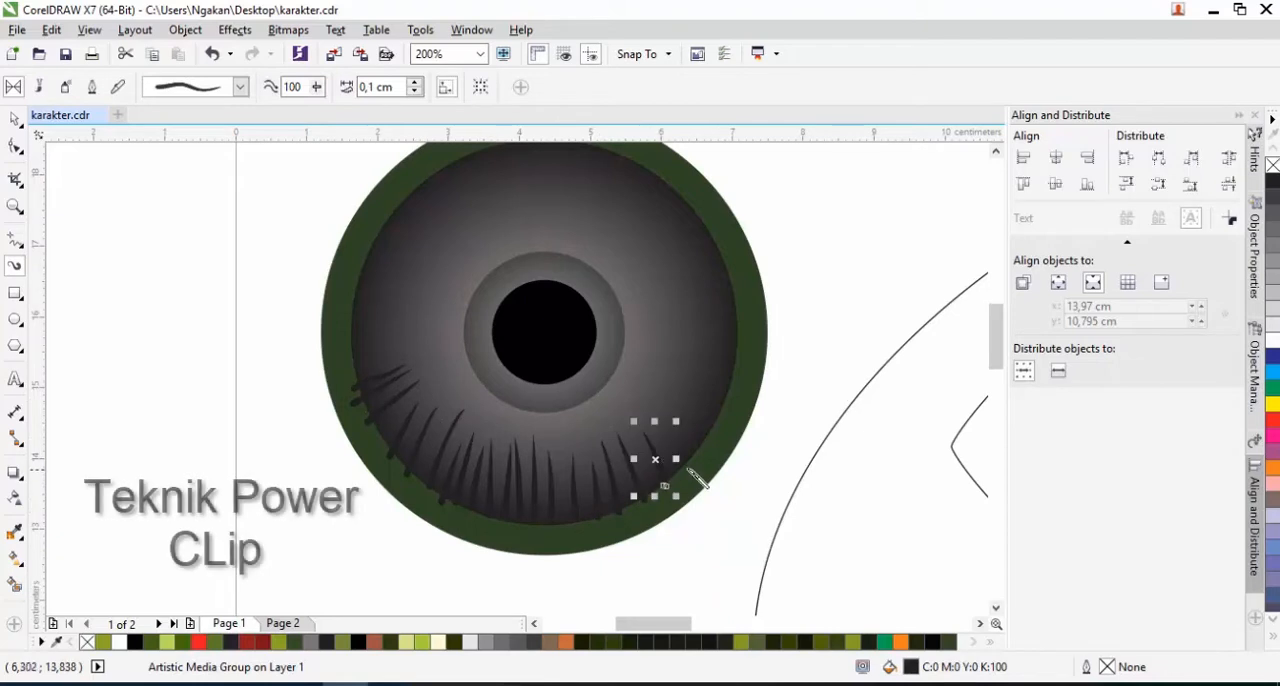
pyautogui.moveTo(706, 462); pyautogui.dragTo(652, 392)
pyautogui.moveTo(720, 437)
pyautogui.mouseDown()
pyautogui.moveTo(674, 389)
pyautogui.moveTo(676, 333)
pyautogui.mouseUp()
pyautogui.moveTo(747, 372); pyautogui.dragTo(682, 353)
pyautogui.moveTo(742, 314); pyautogui.dragTo(678, 311)
pyautogui.moveTo(727, 261); pyautogui.dragTo(647, 273)
pyautogui.moveTo(747, 283)
pyautogui.mouseDown()
pyautogui.moveTo(679, 286)
pyautogui.moveTo(728, 326)
pyautogui.moveTo(685, 324)
pyautogui.mouseUp()
pyautogui.moveTo(743, 356); pyautogui.dragTo(689, 344)
pyautogui.moveTo(737, 388); pyautogui.dragTo(688, 362)
pyautogui.moveTo(712, 236); pyautogui.dragTo(665, 267)
pyautogui.moveTo(402, 199); pyautogui.dragTo(468, 242)
pyautogui.moveTo(424, 175); pyautogui.dragTo(465, 228)
pyautogui.scroll(1, 550, 178)
pyautogui.moveTo(520, 298); pyautogui.dragTo(527, 443)
pyautogui.moveTo(583, 303); pyautogui.dragTo(562, 469)
pyautogui.moveTo(554, 272); pyautogui.dragTo(563, 423)
pyautogui.moveTo(621, 311); pyautogui.dragTo(597, 450)
pyautogui.moveTo(684, 341); pyautogui.dragTo(630, 457)
pyautogui.moveTo(394, 289); pyautogui.dragTo(439, 430)
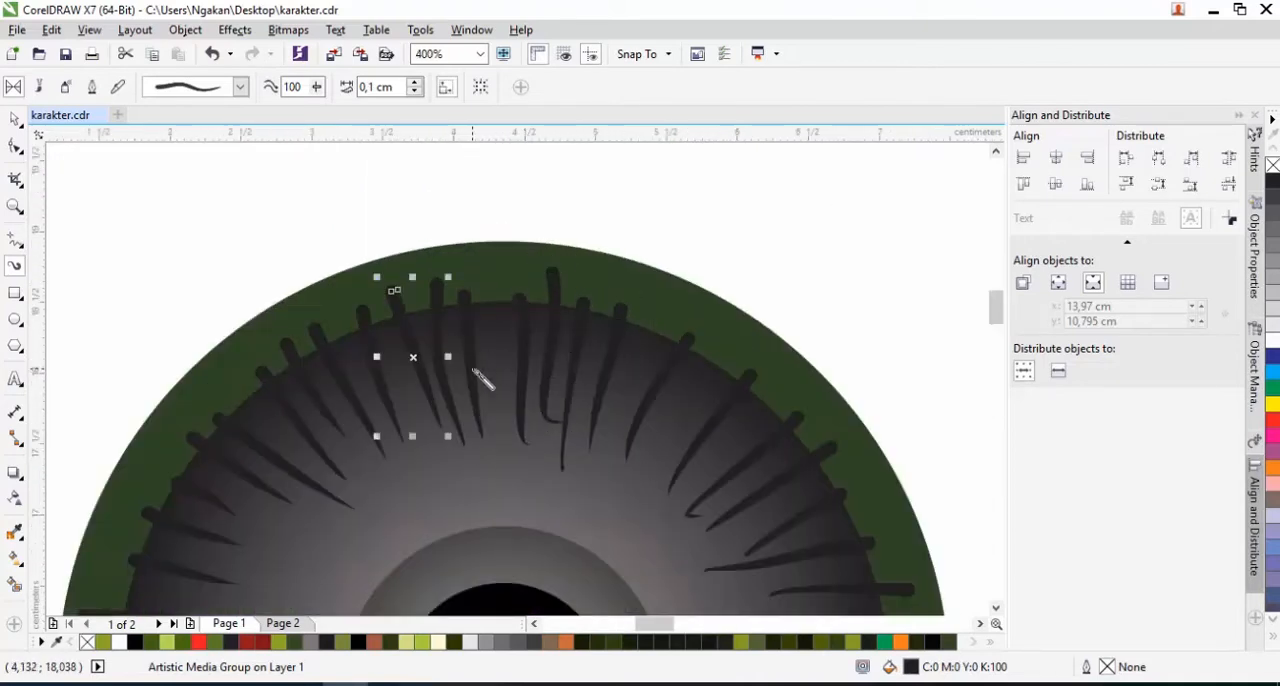
pyautogui.scroll(-2, 474, 371)
pyautogui.scroll(1, 480, 423)
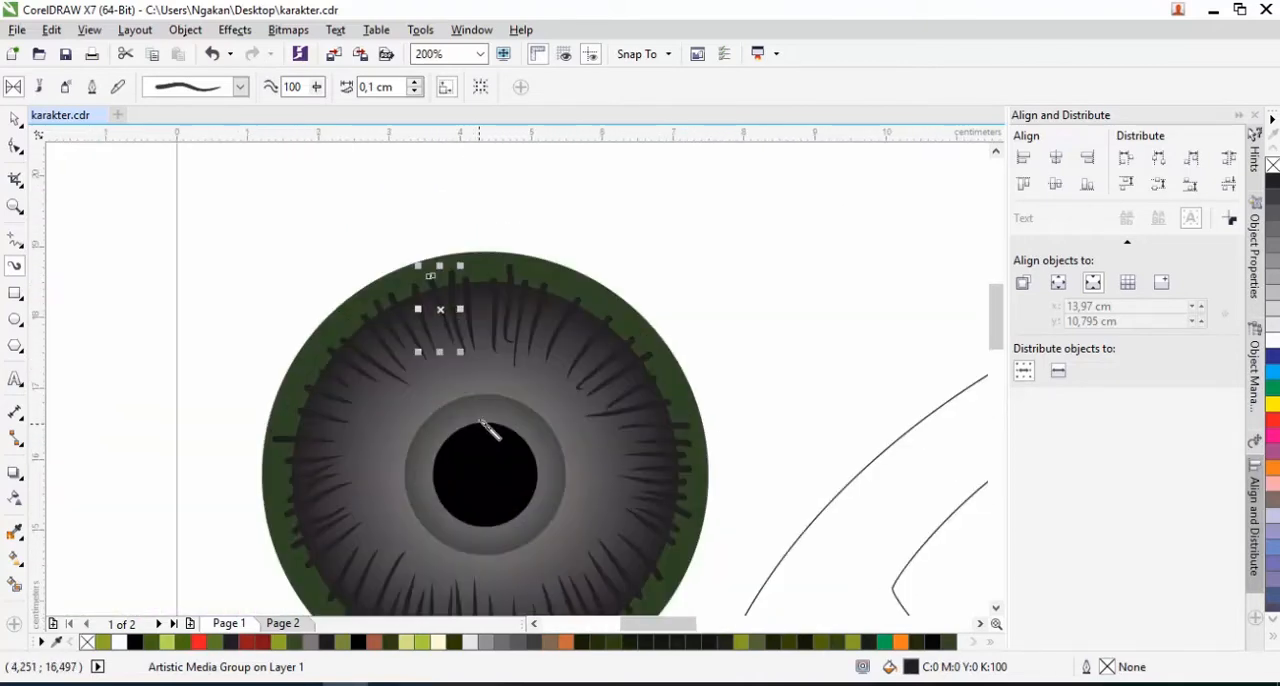
# Select all the iris strokes without the circles and group them in their original position
pyautogui.click(15, 122)
pyautogui.scroll(-1, 223, 264)
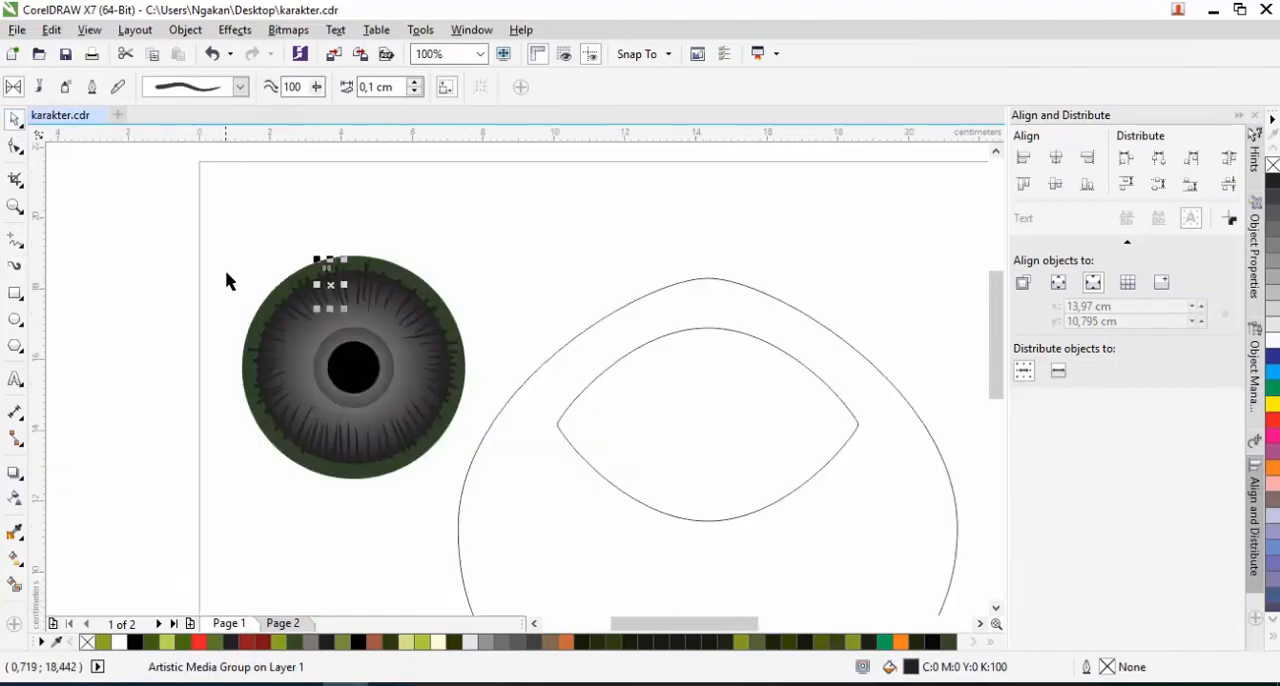
pyautogui.moveTo(229, 225); pyautogui.dragTo(485, 477)
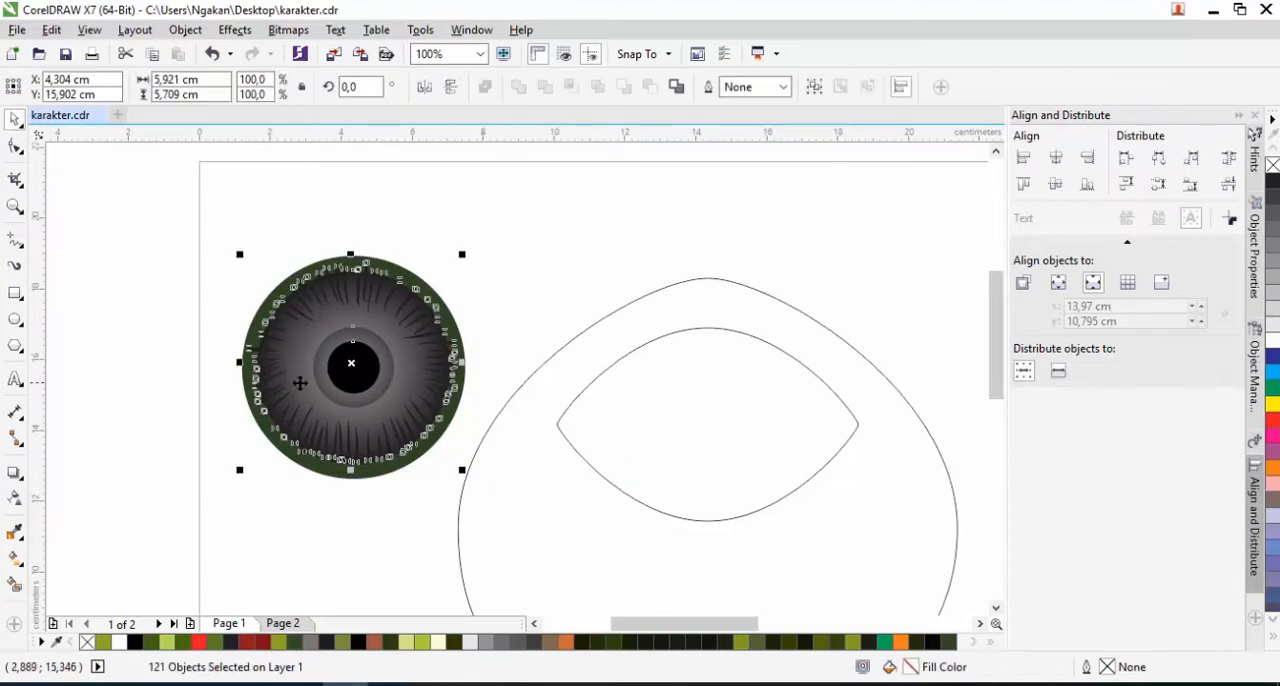
pyautogui.keyDown('shift'); pyautogui.click(312, 362); pyautogui.keyUp('shift')
pyautogui.keyDown('shift'); pyautogui.click(339, 359); pyautogui.keyUp('shift')
pyautogui.moveTo(406, 303); pyautogui.dragTo(596, 246)
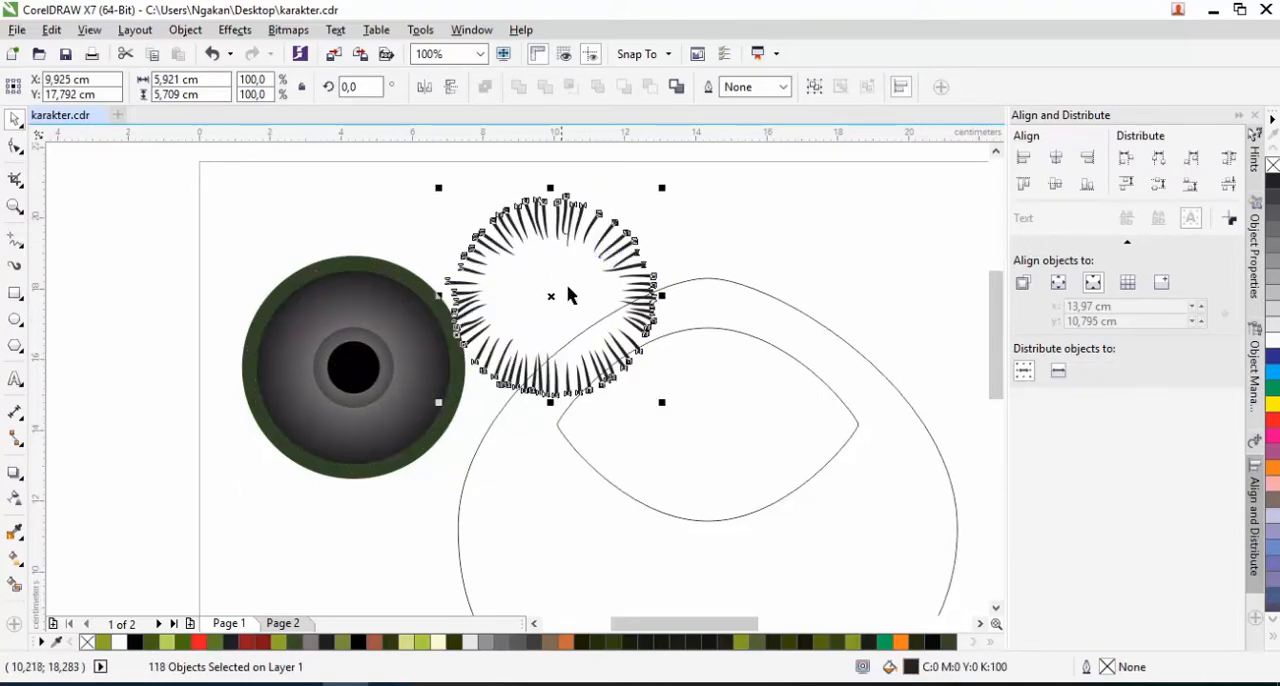
pyautogui.hotkey('ctrl', 'z')
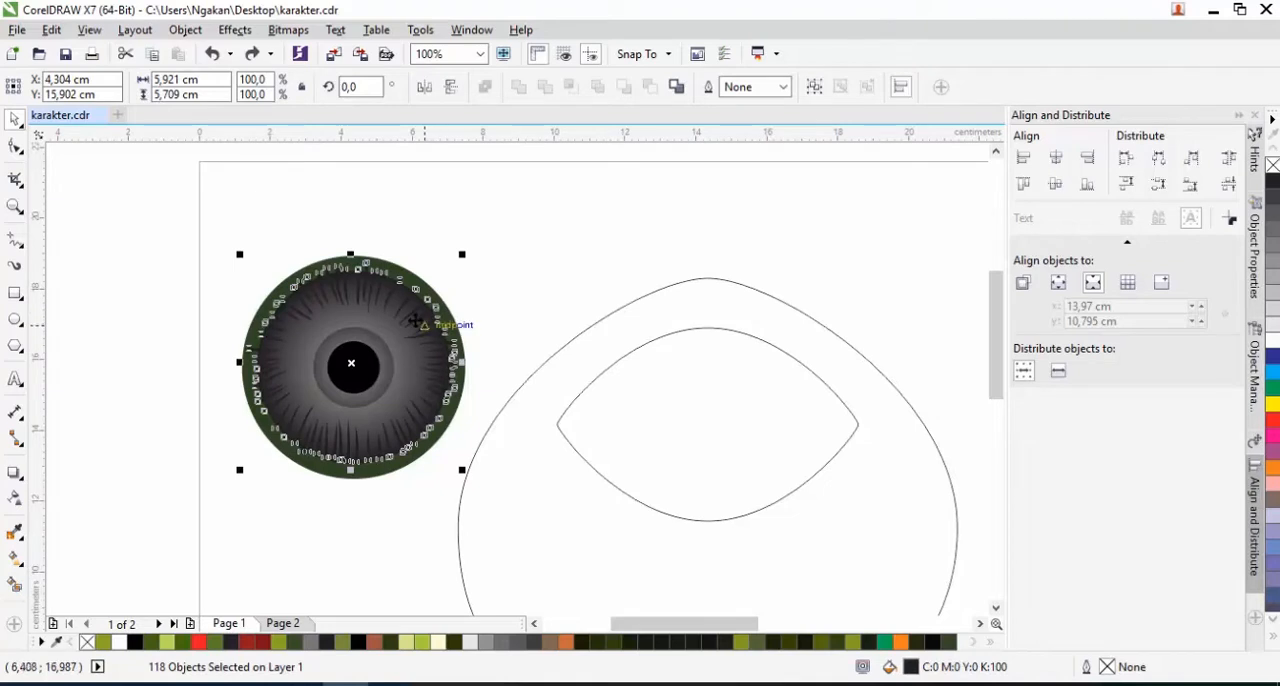
pyautogui.rightClick(414, 318)
pyautogui.click(452, 360)
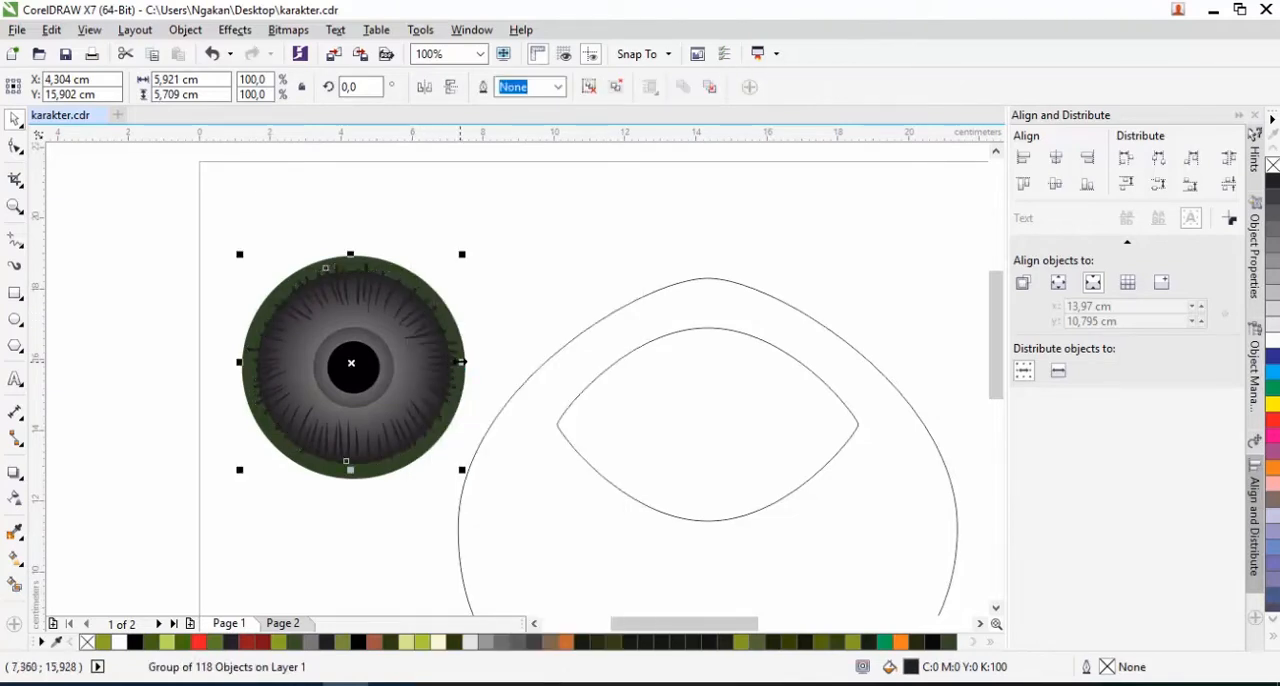
# PowerClip the grouped strokes inside the large grey iris circle
pyautogui.rightClick(407, 297)
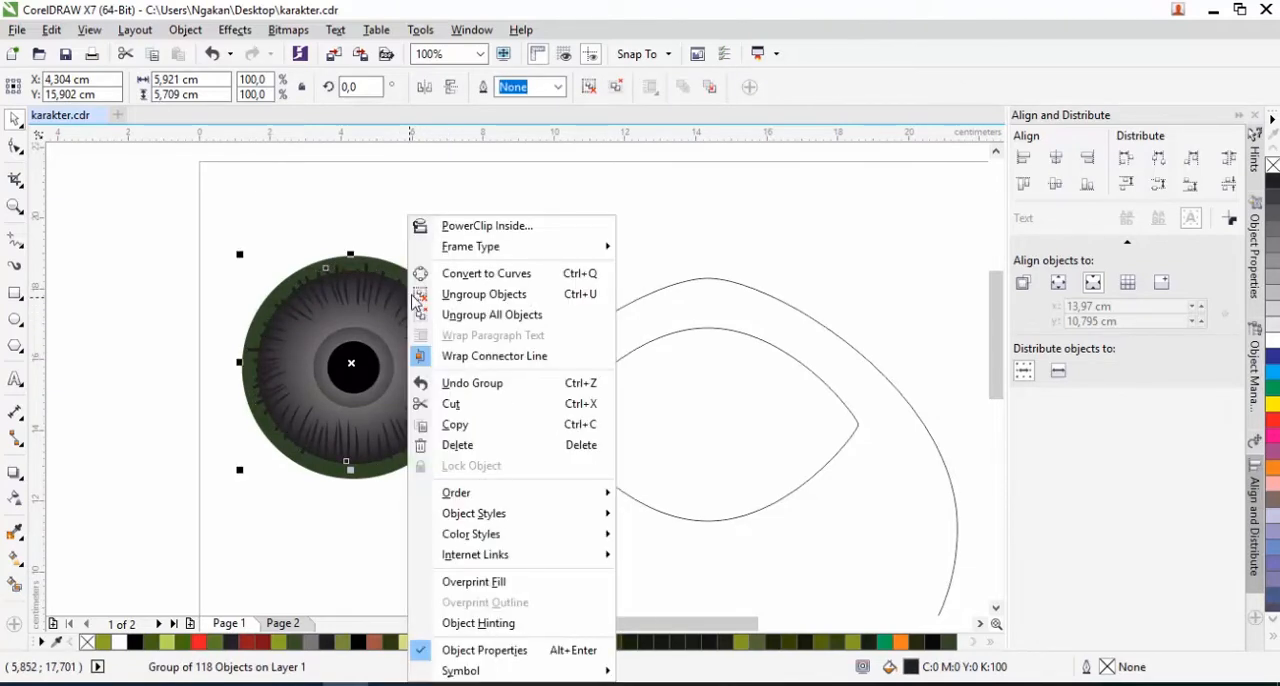
pyautogui.click(487, 226)
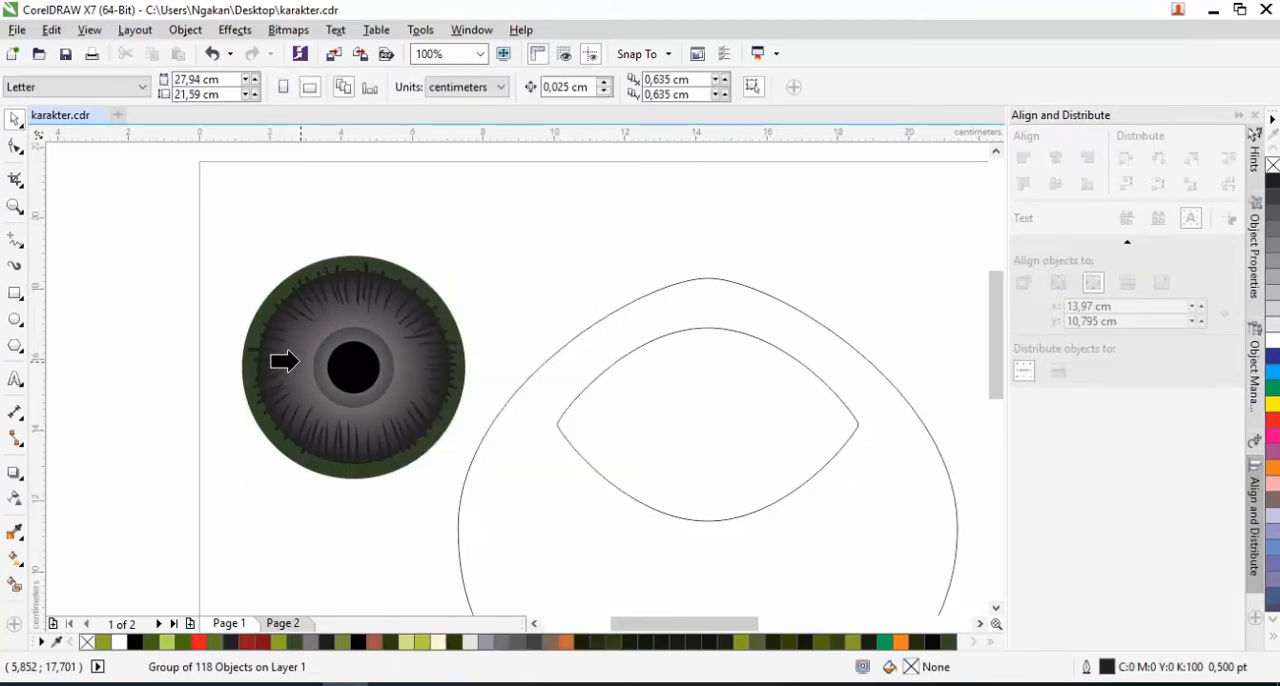
pyautogui.click(285, 361)
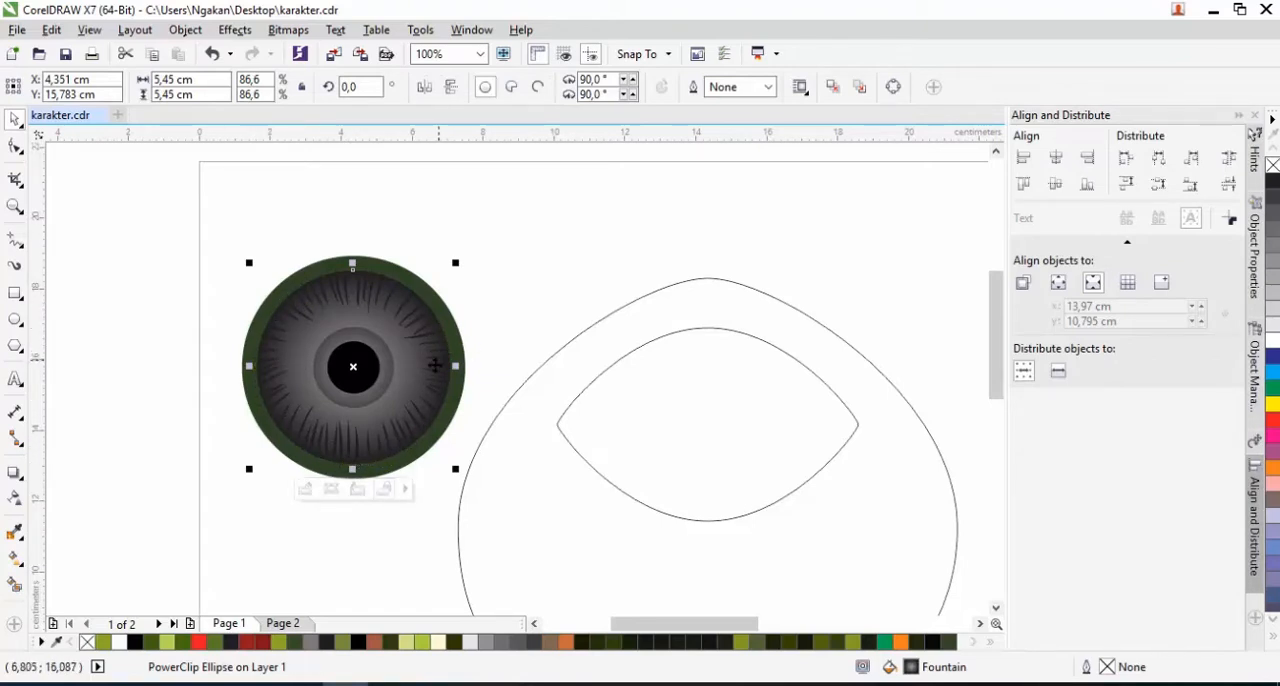
# Select all parts of the finished eyeball and group them
pyautogui.moveTo(218, 246); pyautogui.dragTo(491, 534)
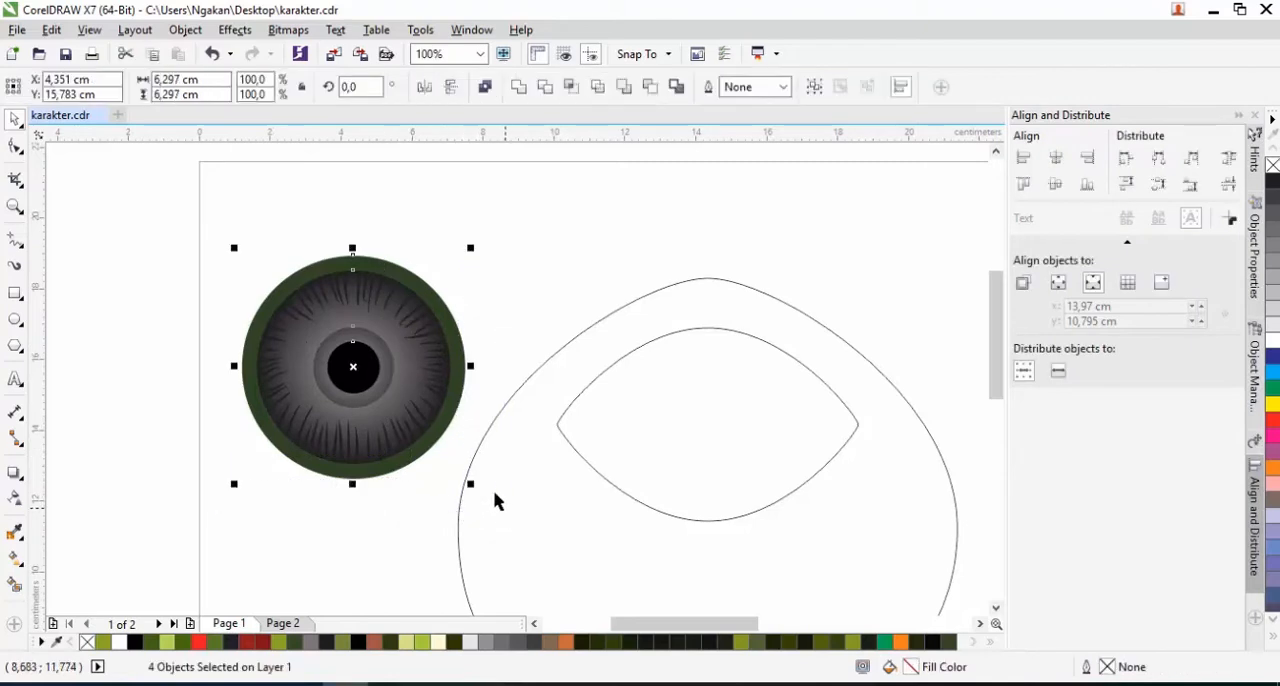
pyautogui.rightClick(402, 428)
pyautogui.click(468, 117)
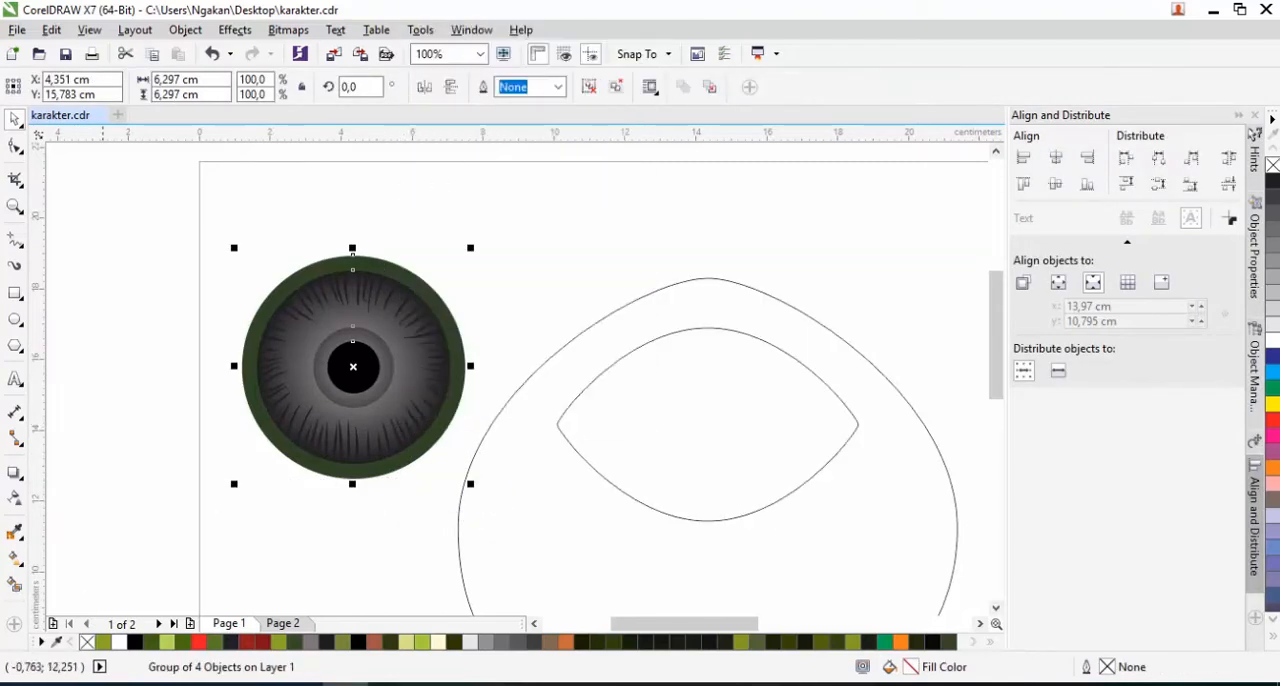
# Fill the almond-shaped eye opening in the body with the very dark green sampled from the reference eye, C72 M59 Y80 K76
pyautogui.scroll(-1, 373, 388)
pyautogui.click(530, 413)
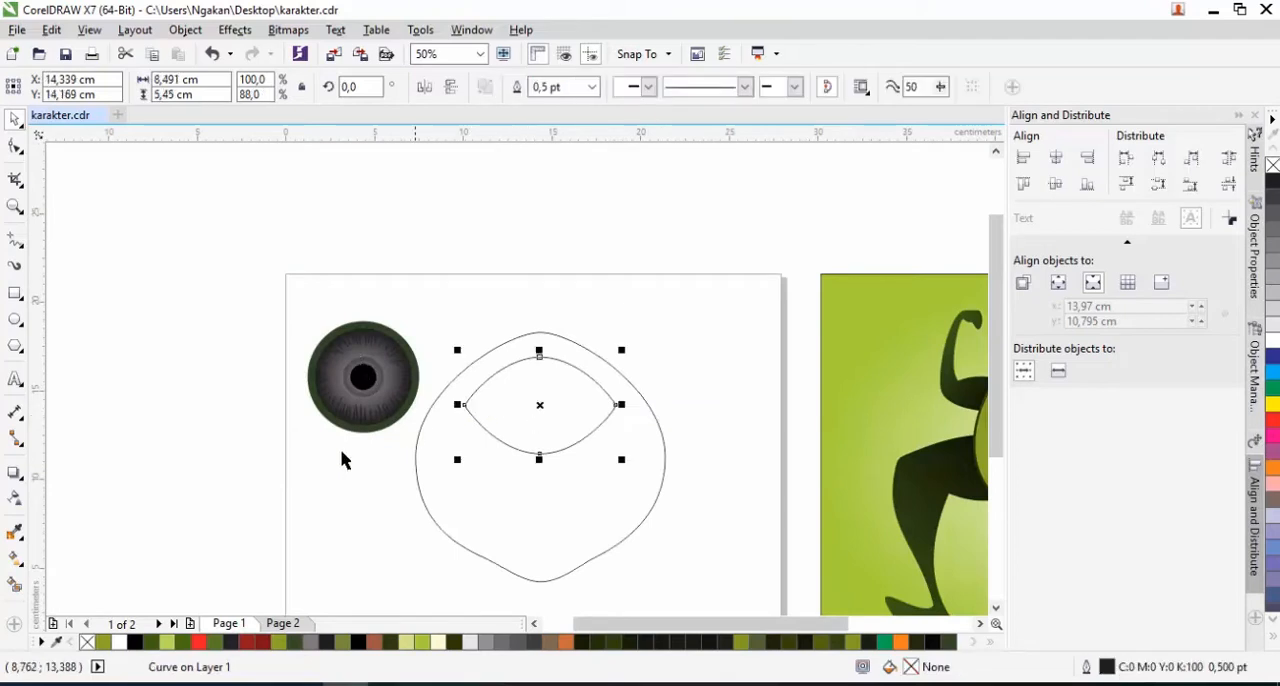
pyautogui.click(16, 532)
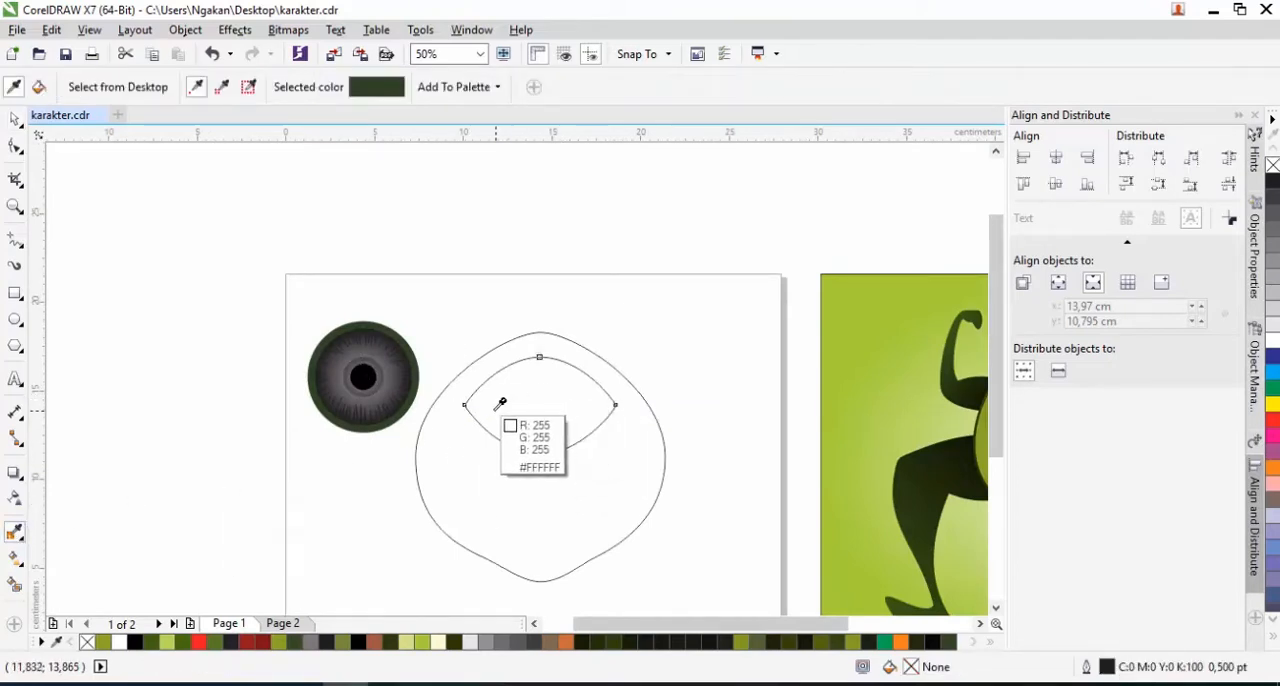
pyautogui.scroll(-1, 837, 423)
pyautogui.scroll(4, 937, 409)
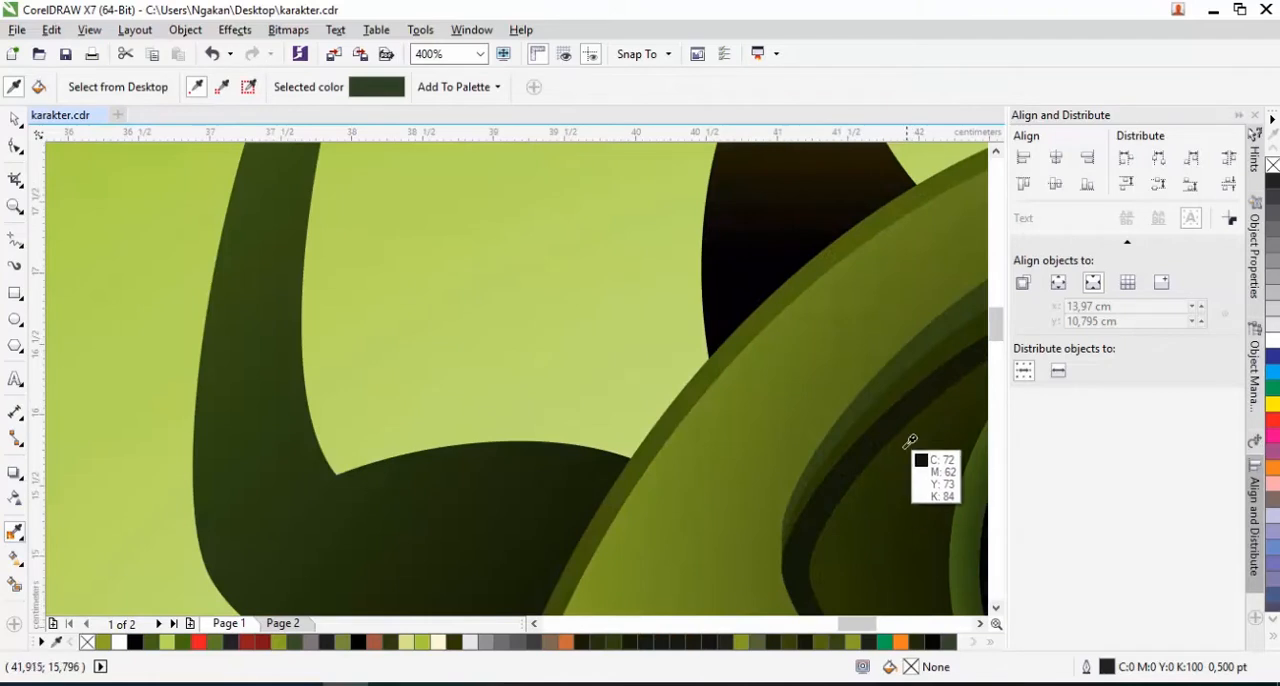
pyautogui.click(914, 462)
pyautogui.scroll(-3, 357, 463)
pyautogui.scroll(1, 360, 460)
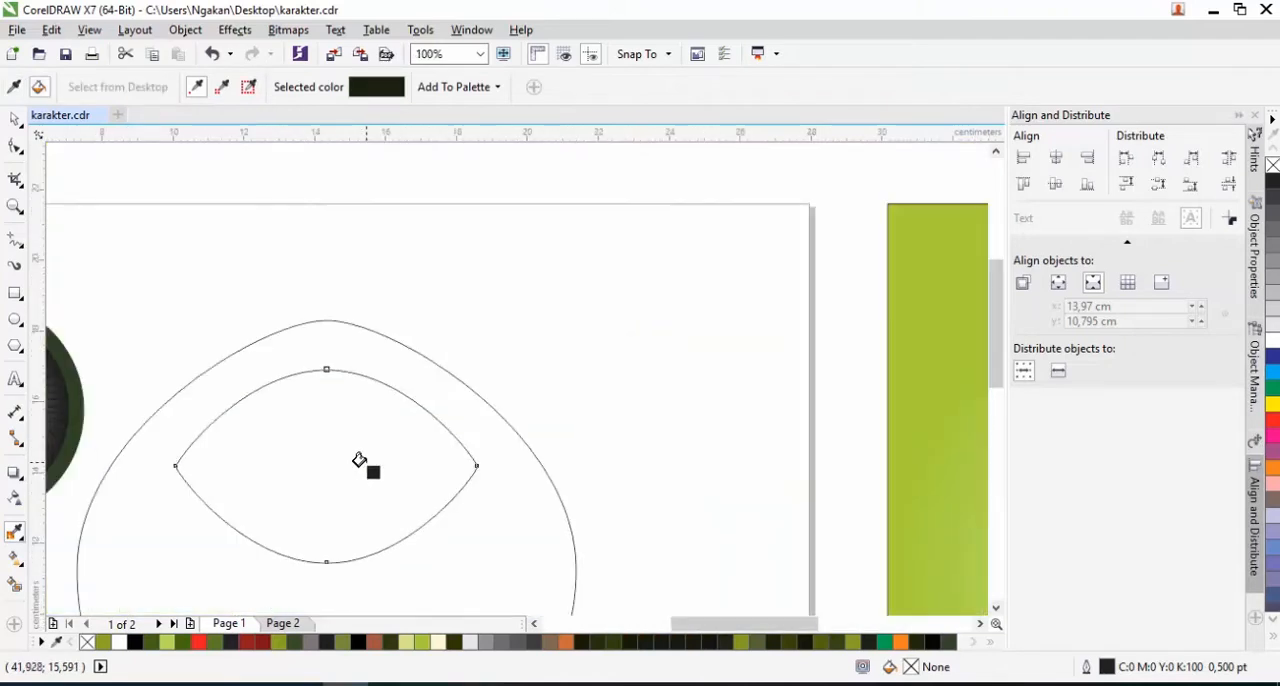
pyautogui.click(366, 458)
pyautogui.scroll(-1, 401, 451)
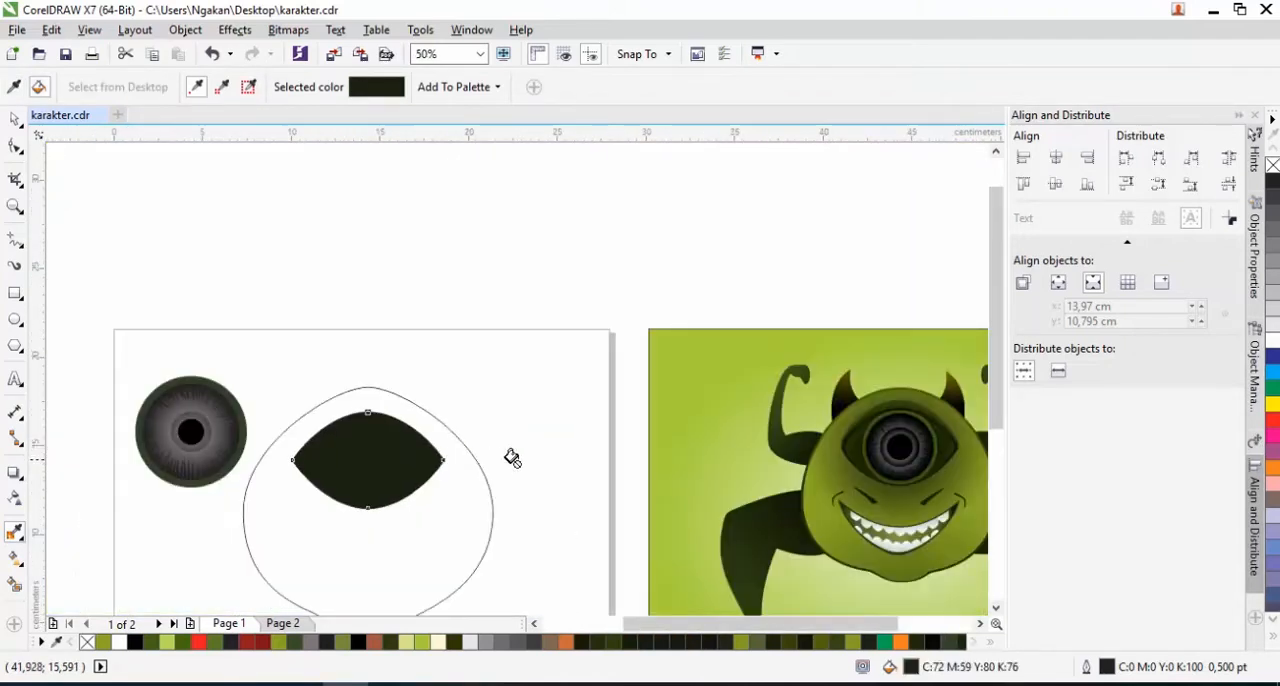
# Refill the almond-shaped eye opening with the reference eye's sampled C71 M58 Y82 K74 and PowerClip the grouped eyeball inside it
pyautogui.click(14, 533)
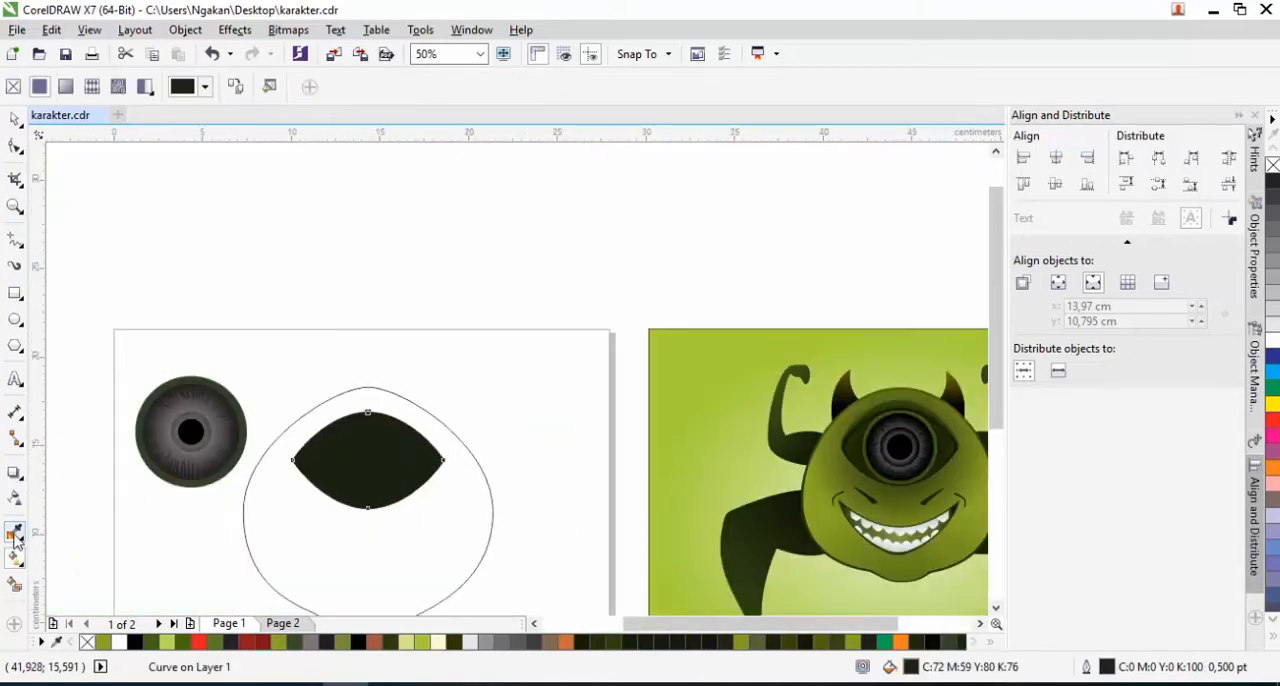
pyautogui.click(858, 443)
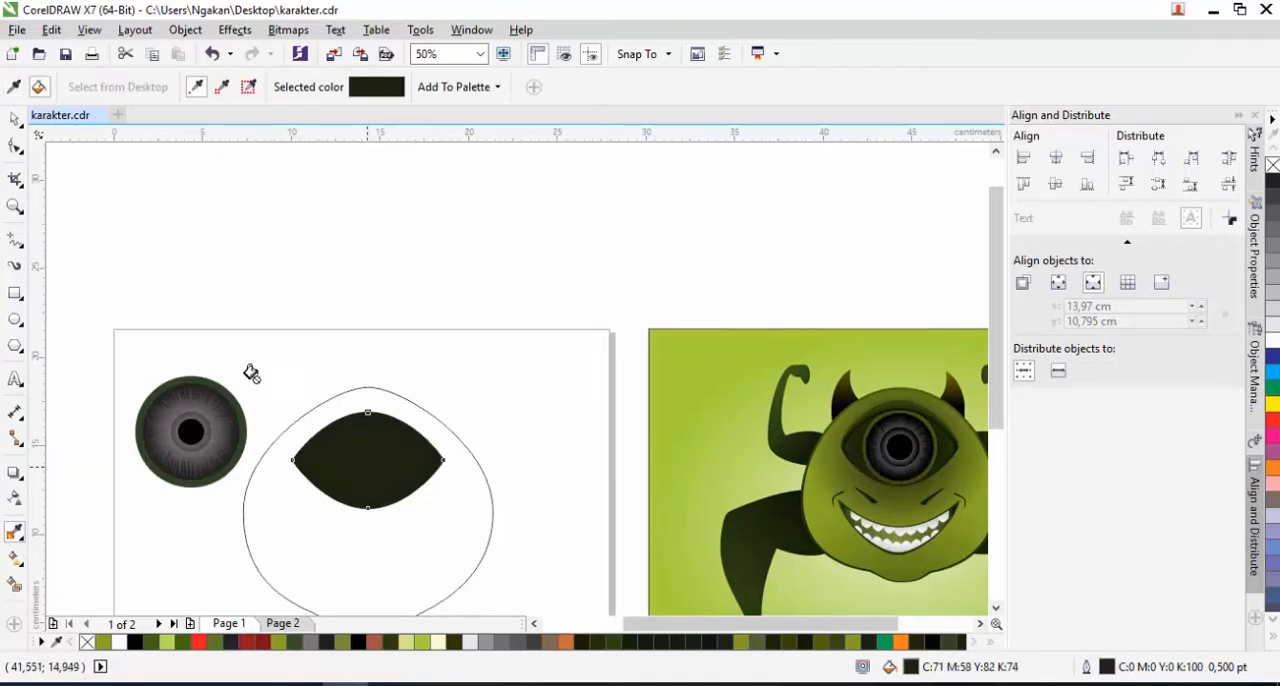
pyautogui.click(20, 118)
pyautogui.rightClick(167, 412)
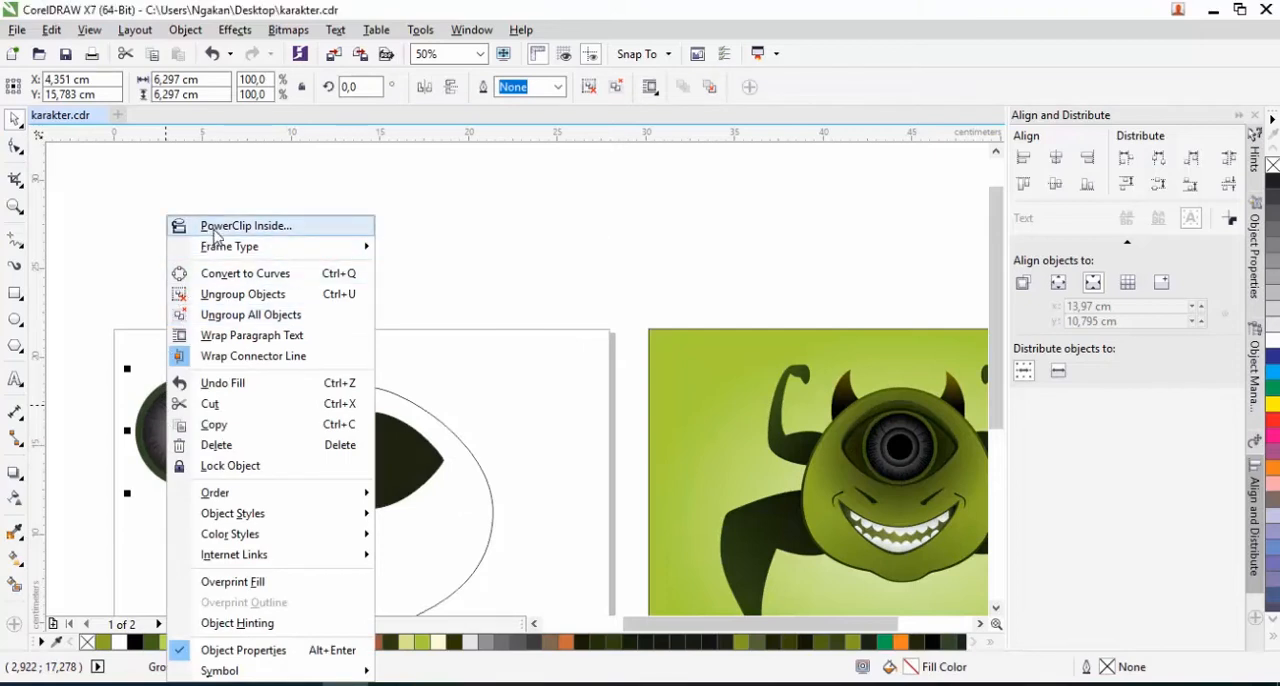
pyautogui.click(245, 226)
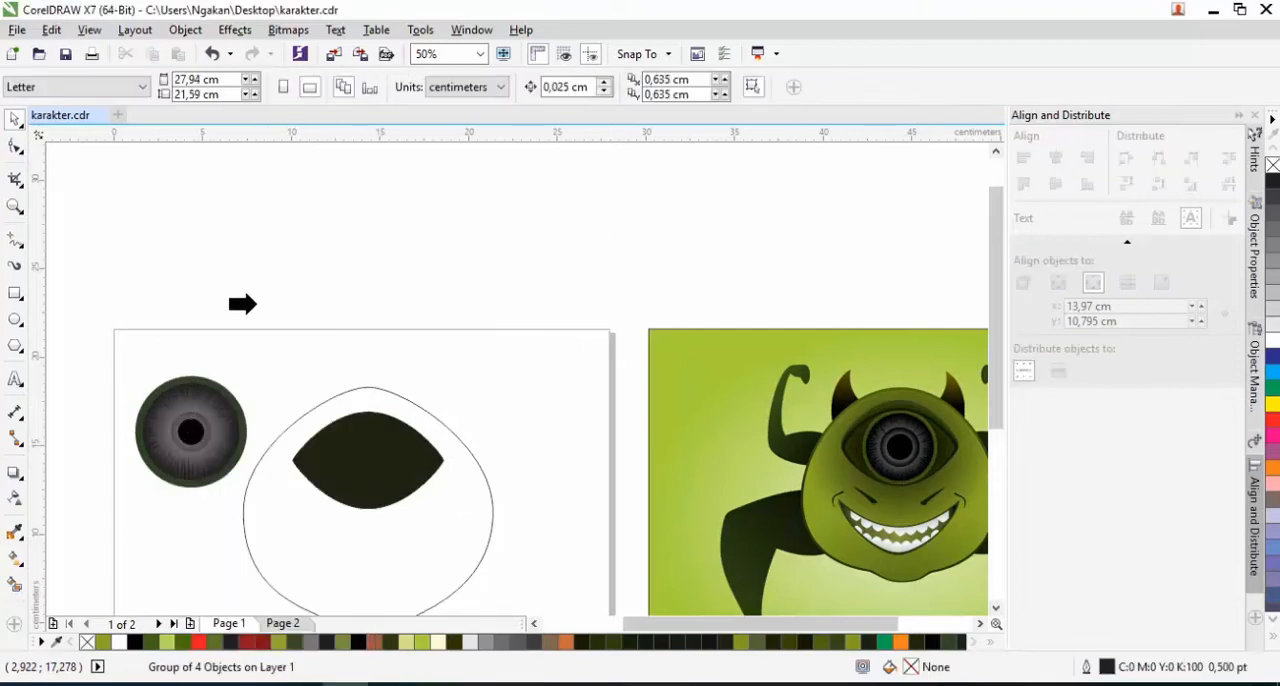
pyautogui.click(325, 460)
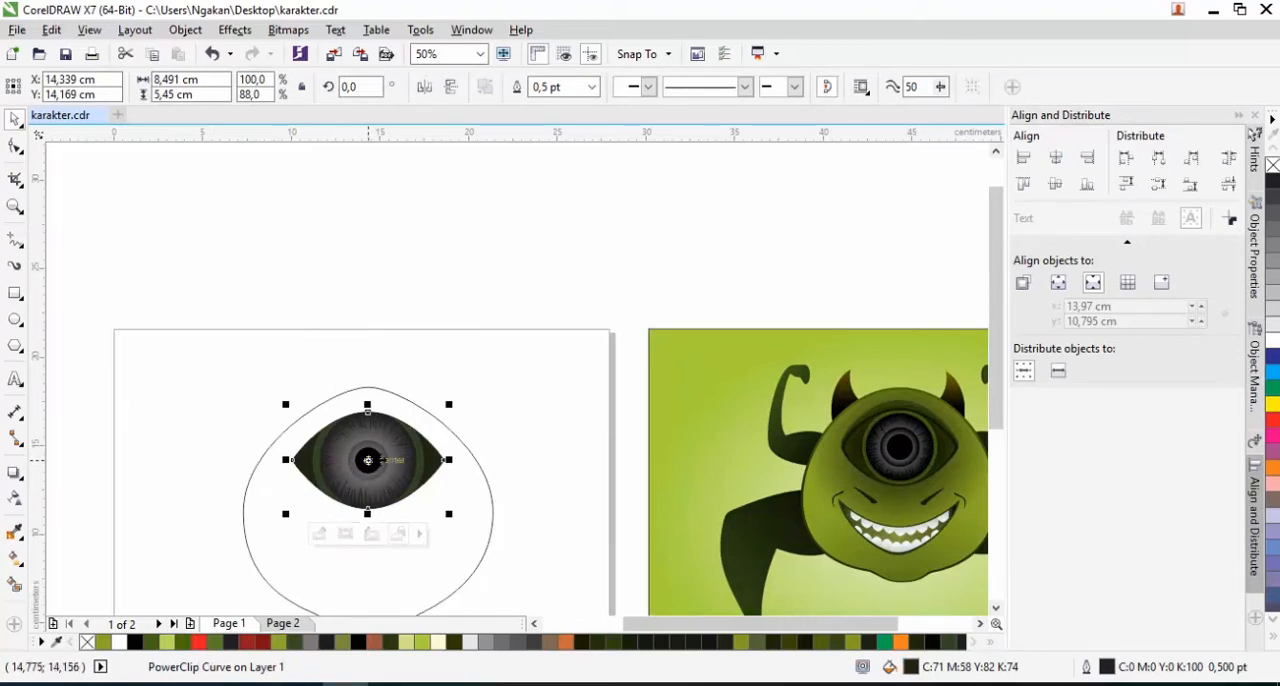
# Remove the outline from the PowerClipped eye shape
pyautogui.click(501, 433)
pyautogui.click(398, 468)
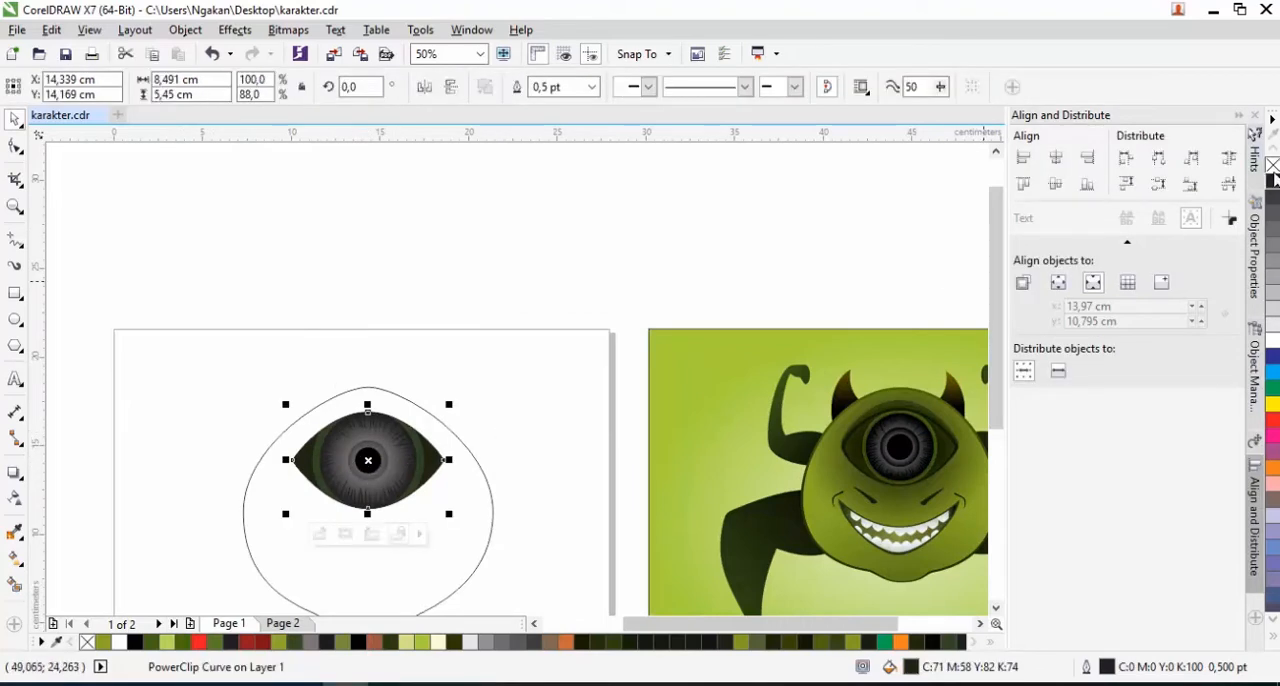
pyautogui.click(606, 434)
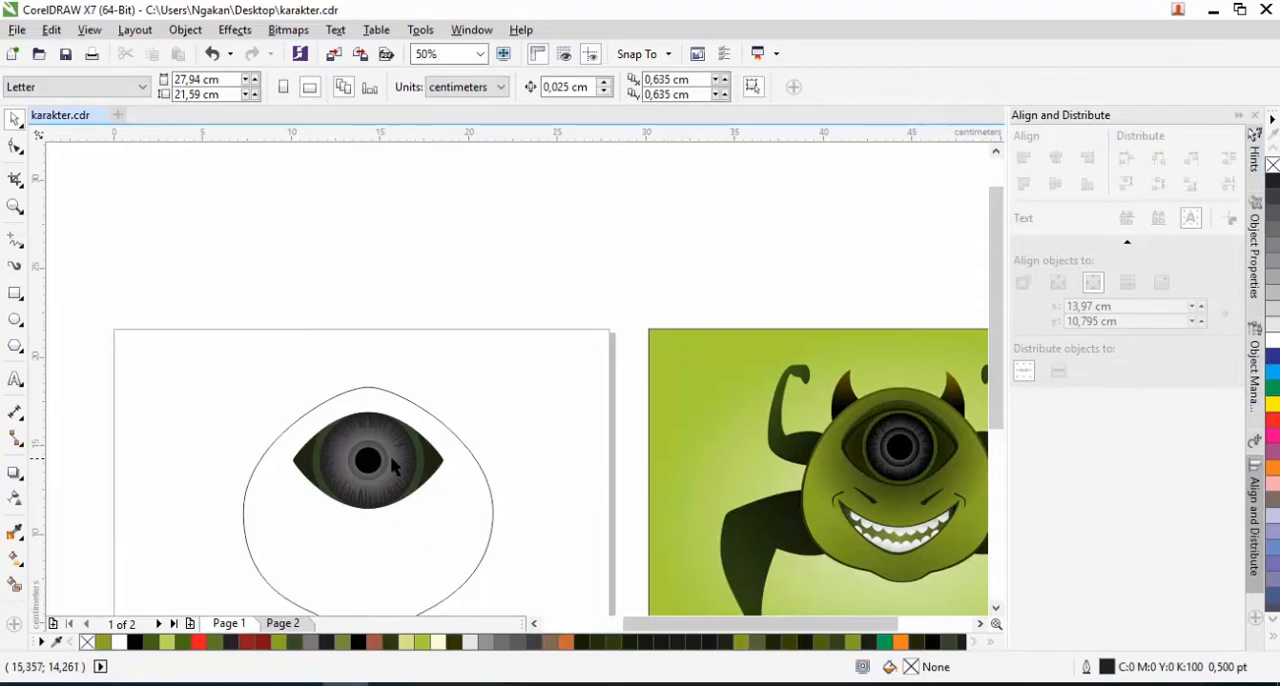
# Duplicate the PowerClipped eye and scale the copy up from its centre to 110% width, about 9.34 by 6 cm
pyautogui.scroll(3, 383, 470)
pyautogui.scroll(-3, 383, 470)
pyautogui.click(434, 464)
pyautogui.moveTo(446, 407); pyautogui.dragTo(455, 401)
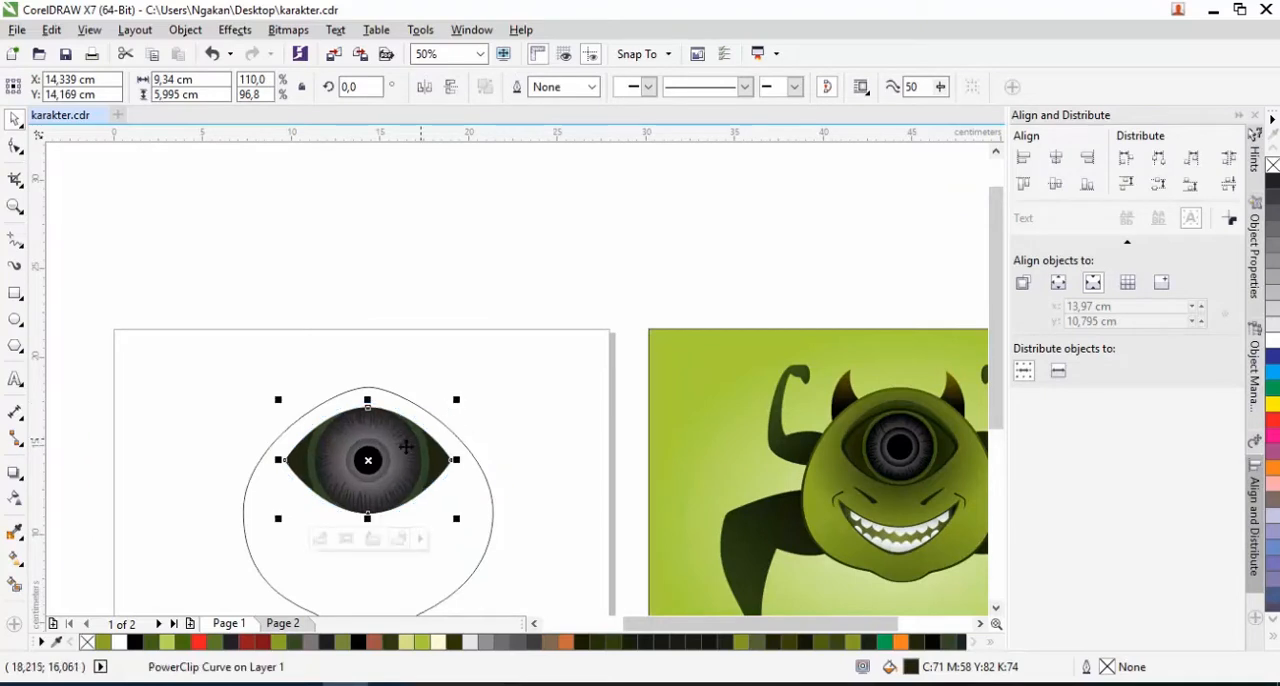
# Extract and delete the eyeball inside the enlarged copy, and set its frame type to None so only a plain curve remains
pyautogui.rightClick(391, 478)
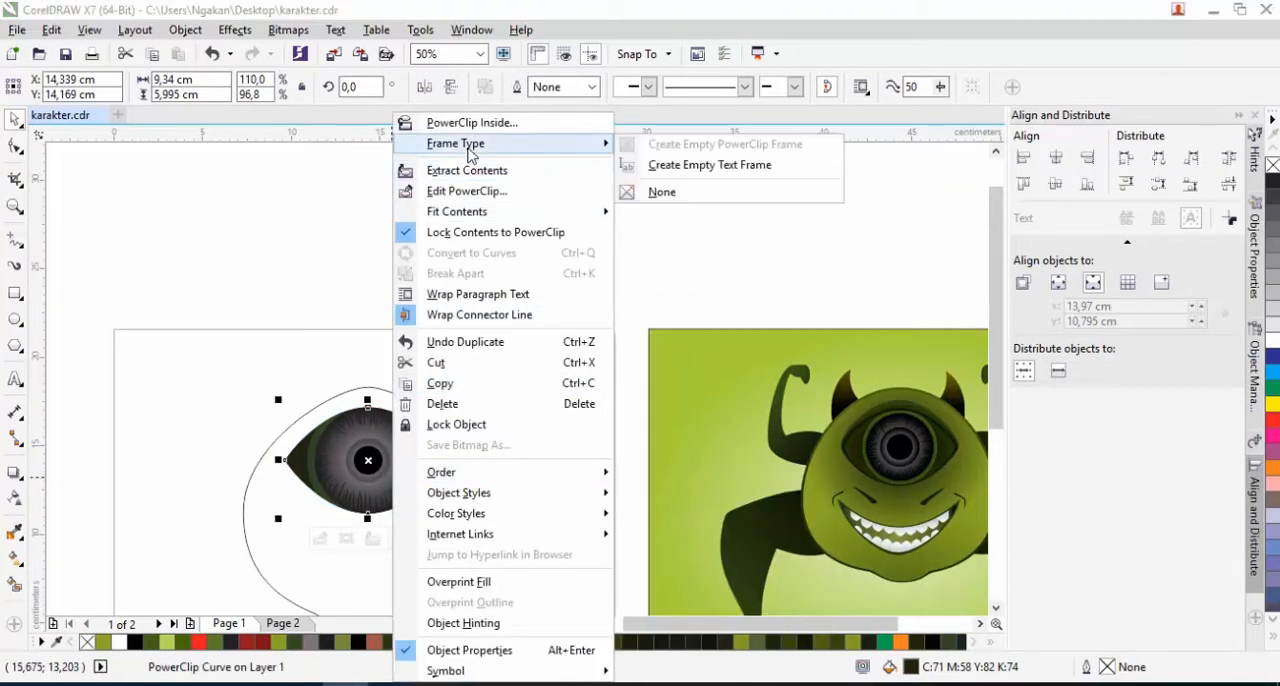
pyautogui.click(452, 169)
pyautogui.press('Delete')
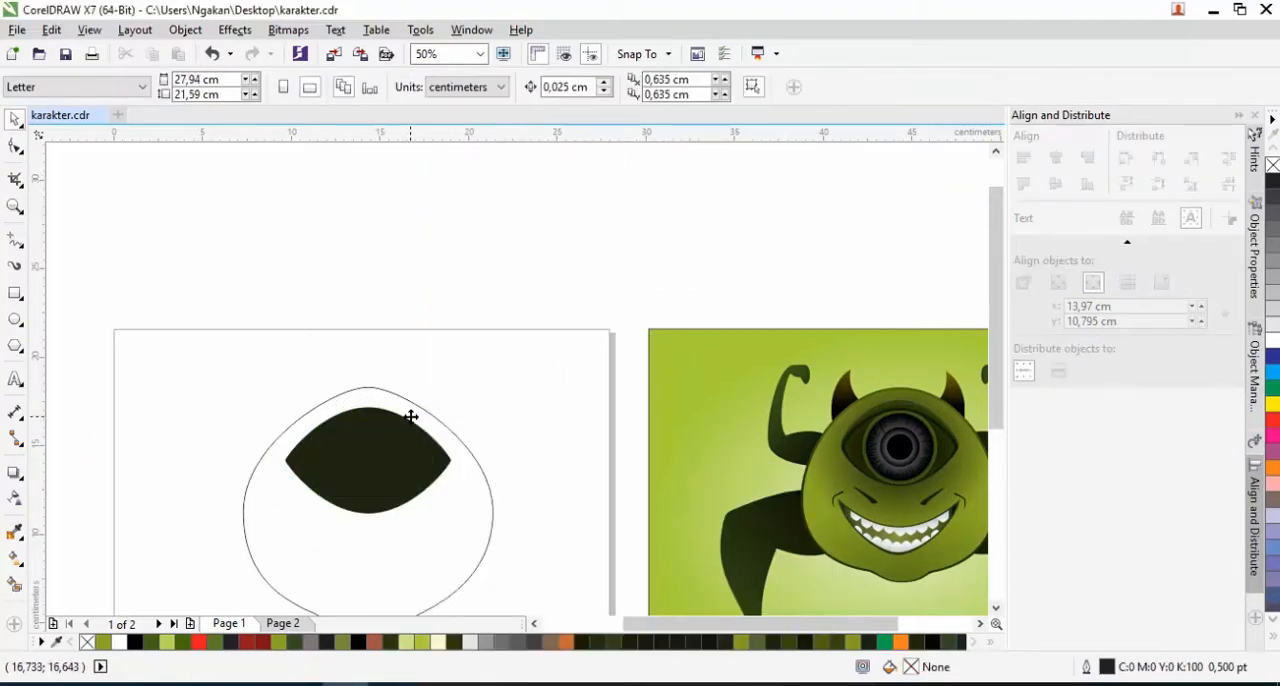
pyautogui.rightClick(395, 460)
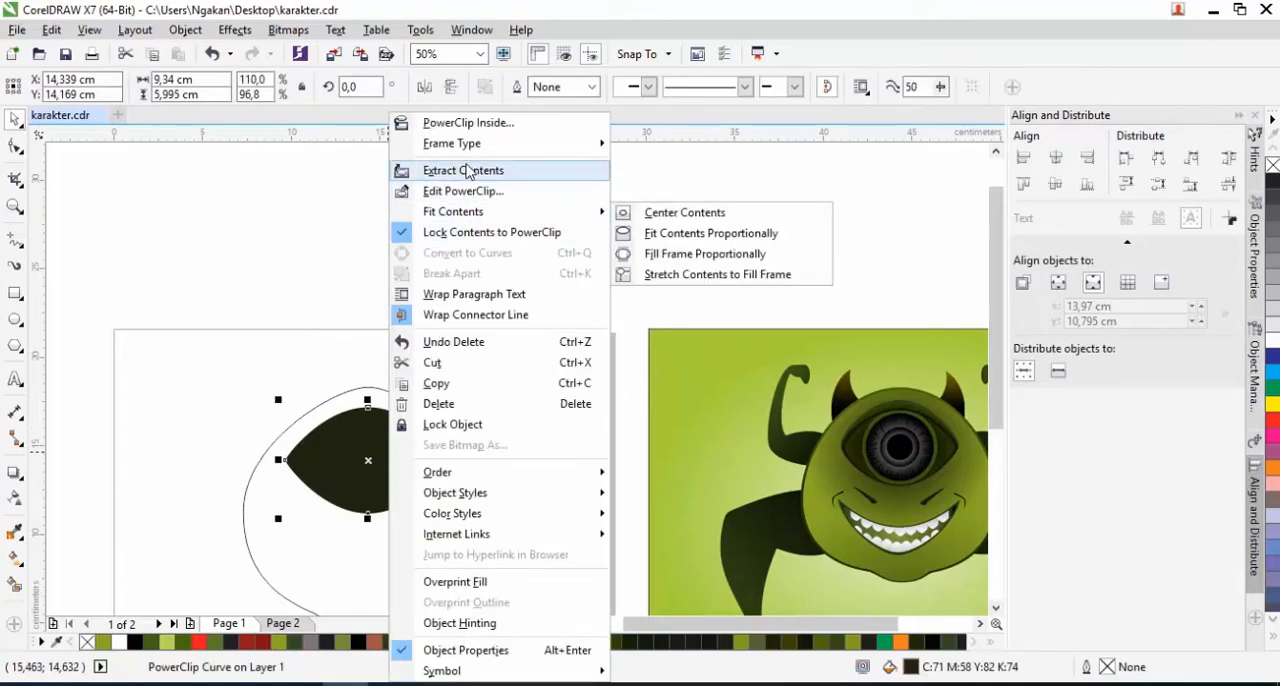
pyautogui.moveTo(557, 148)
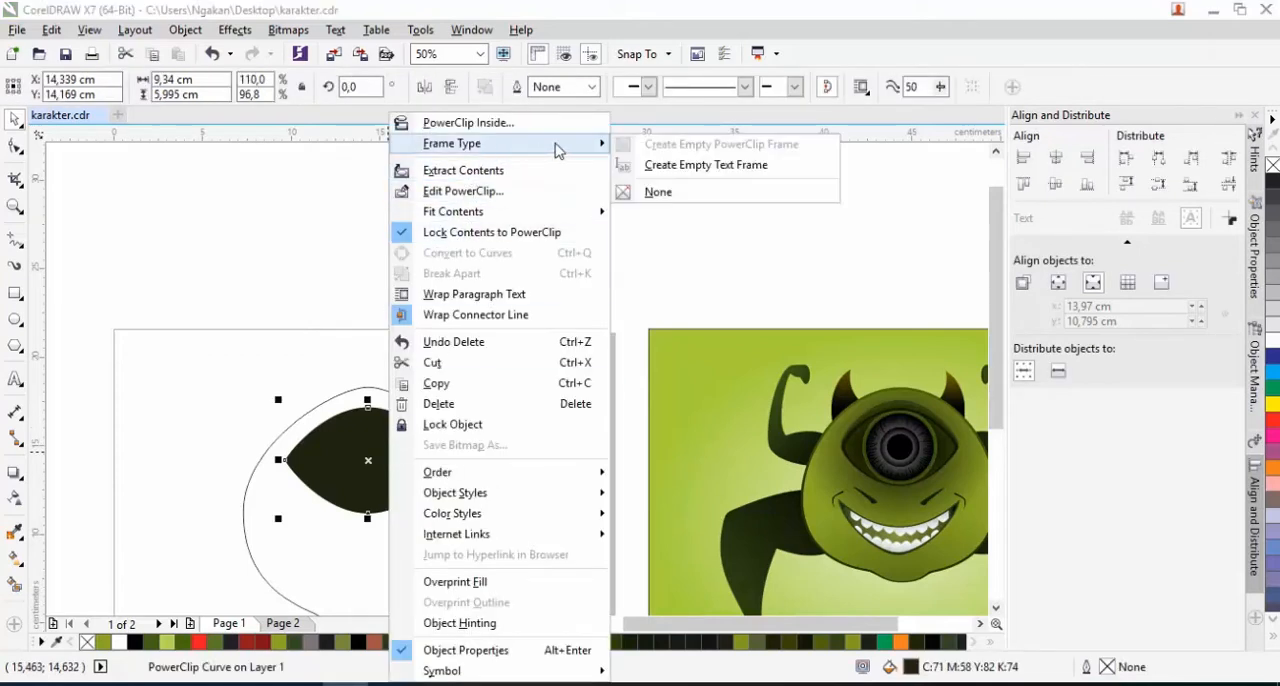
pyautogui.click(648, 192)
pyautogui.click(582, 324)
# Fill the enlarged almond shape with the dark olive R42 G54 B3 sampled from the eyelid edge of the reference
pyautogui.click(391, 470)
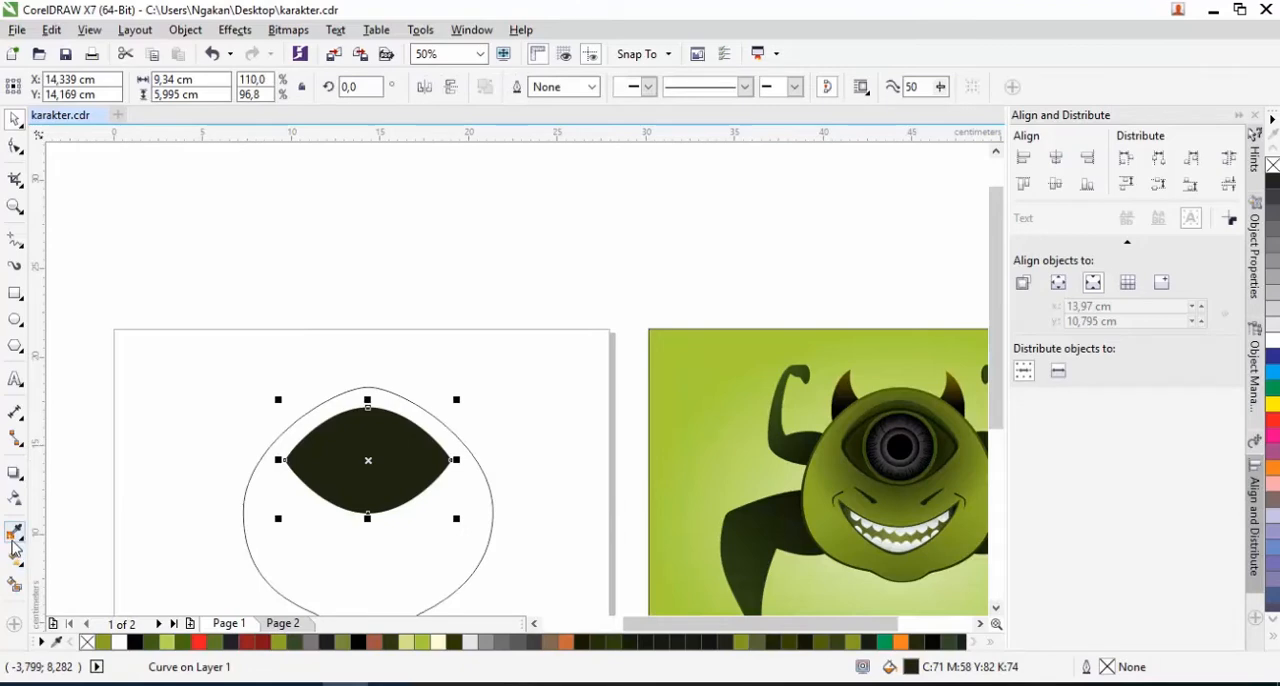
pyautogui.click(14, 535)
pyautogui.scroll(3, 860, 480)
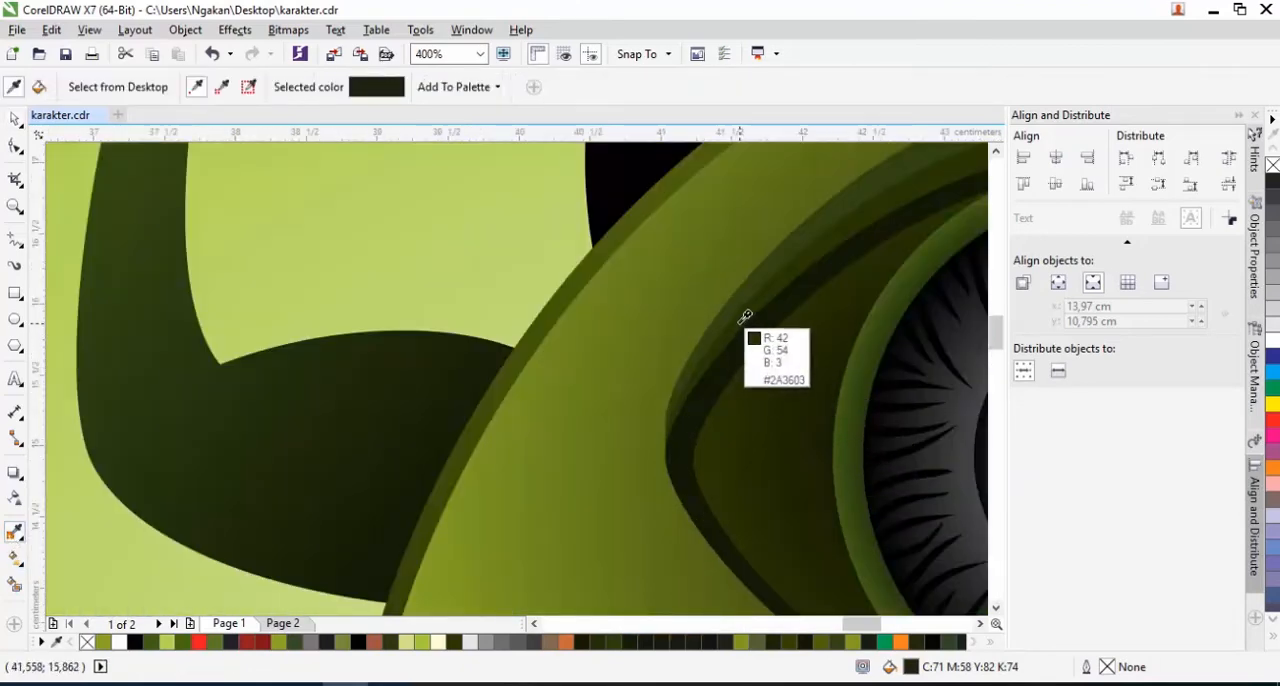
pyautogui.click(740, 323)
pyautogui.scroll(-2, 794, 357)
pyautogui.scroll(-2, 374, 426)
pyautogui.scroll(2, 330, 403)
pyautogui.click(347, 408)
pyautogui.press('space')
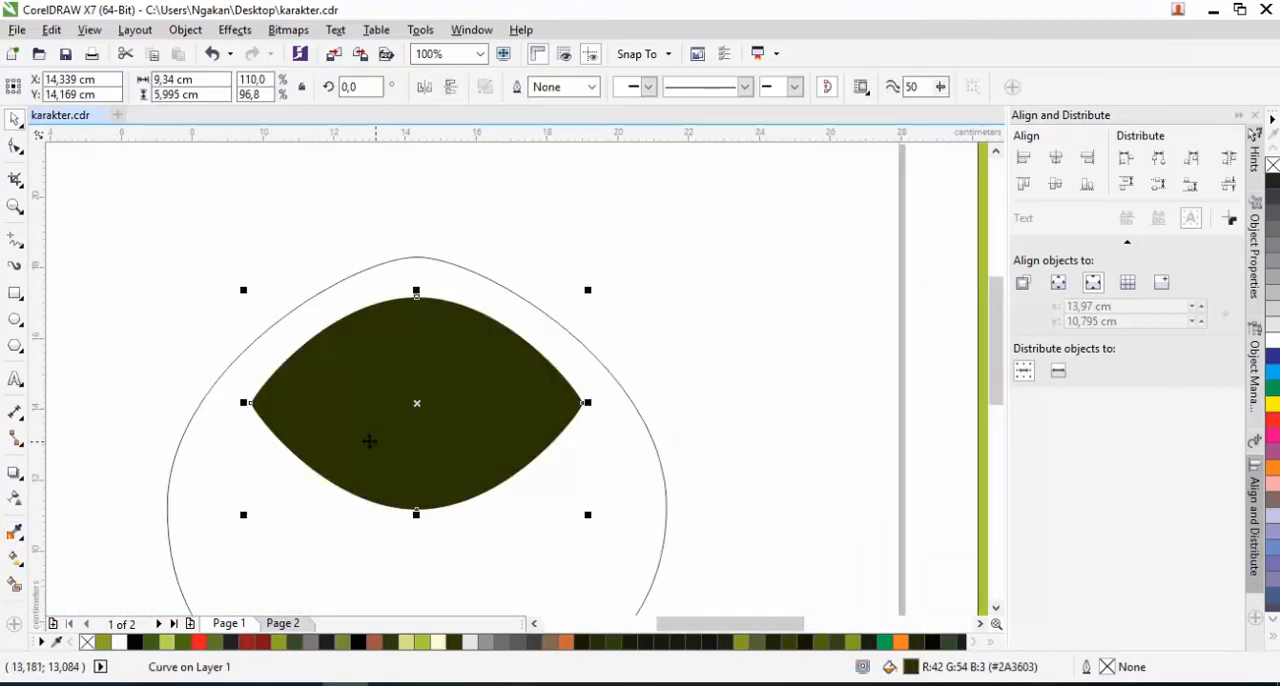
# Send the enlarged olive almond shape to the back of the page, behind the clipped eye
pyautogui.rightClick(309, 443)
pyautogui.moveTo(412, 471)
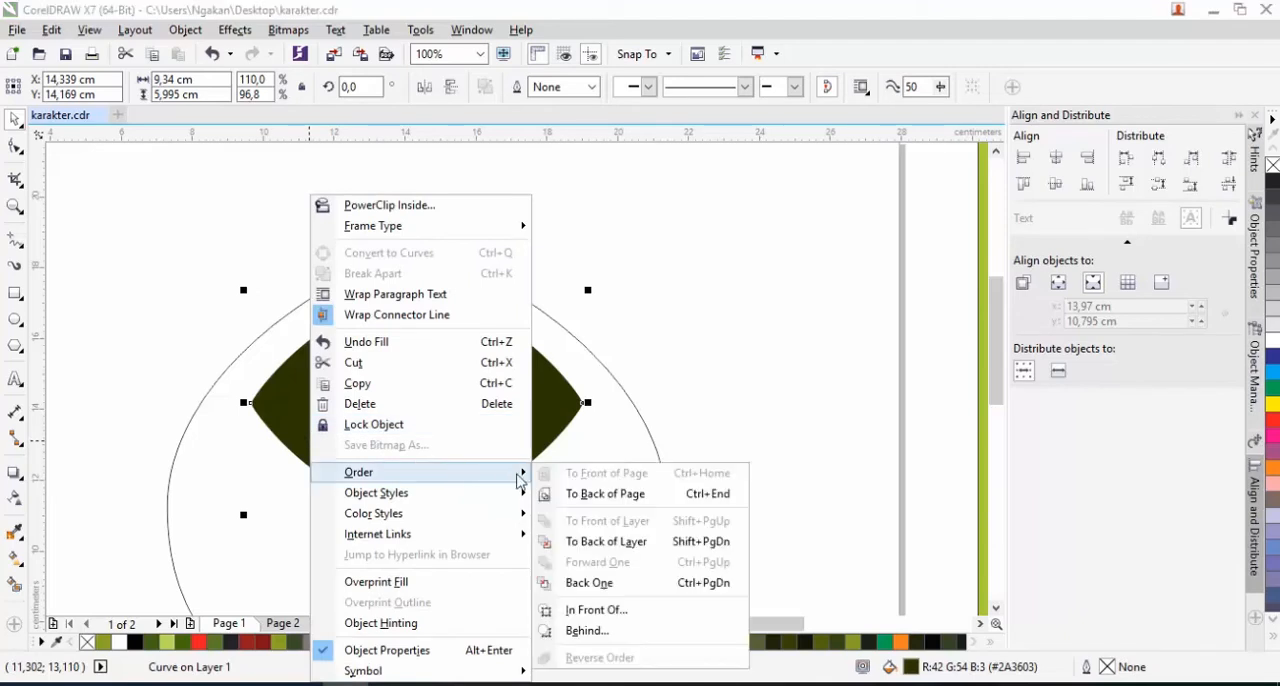
pyautogui.click(600, 495)
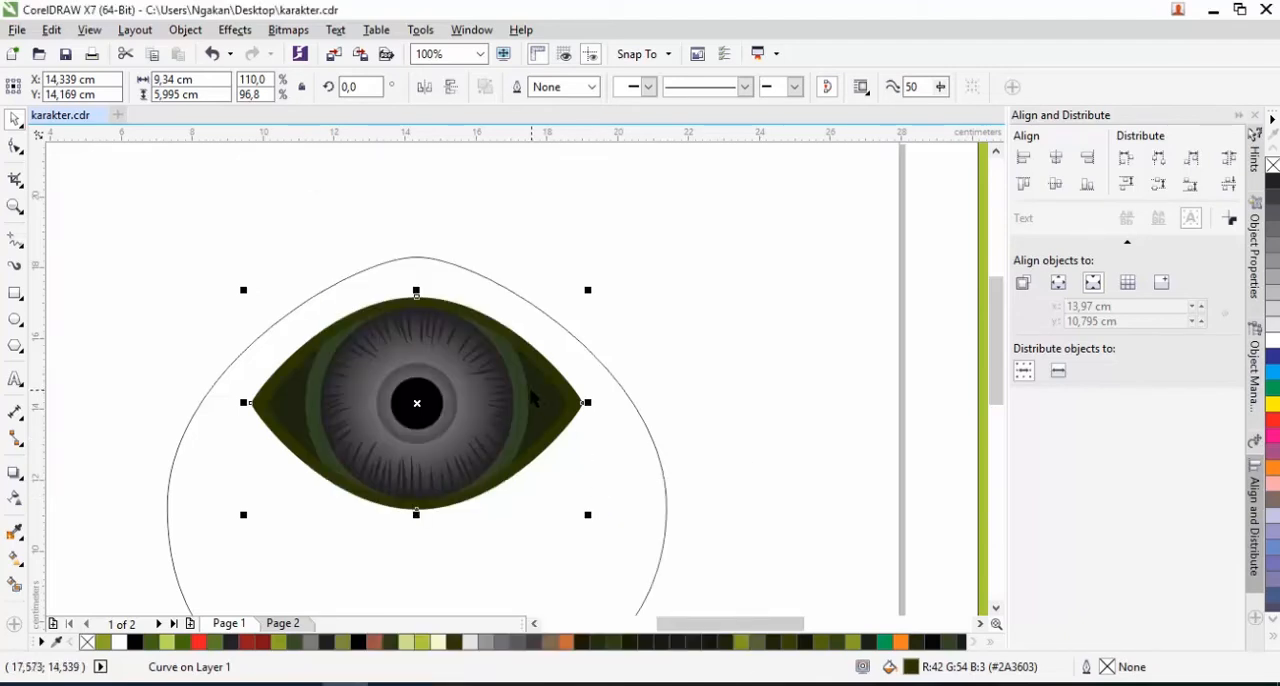
# Fill the body outline with the green R109 G133 B31 sampled from the reference artwork
pyautogui.scroll(-2, 533, 400)
pyautogui.click(558, 505)
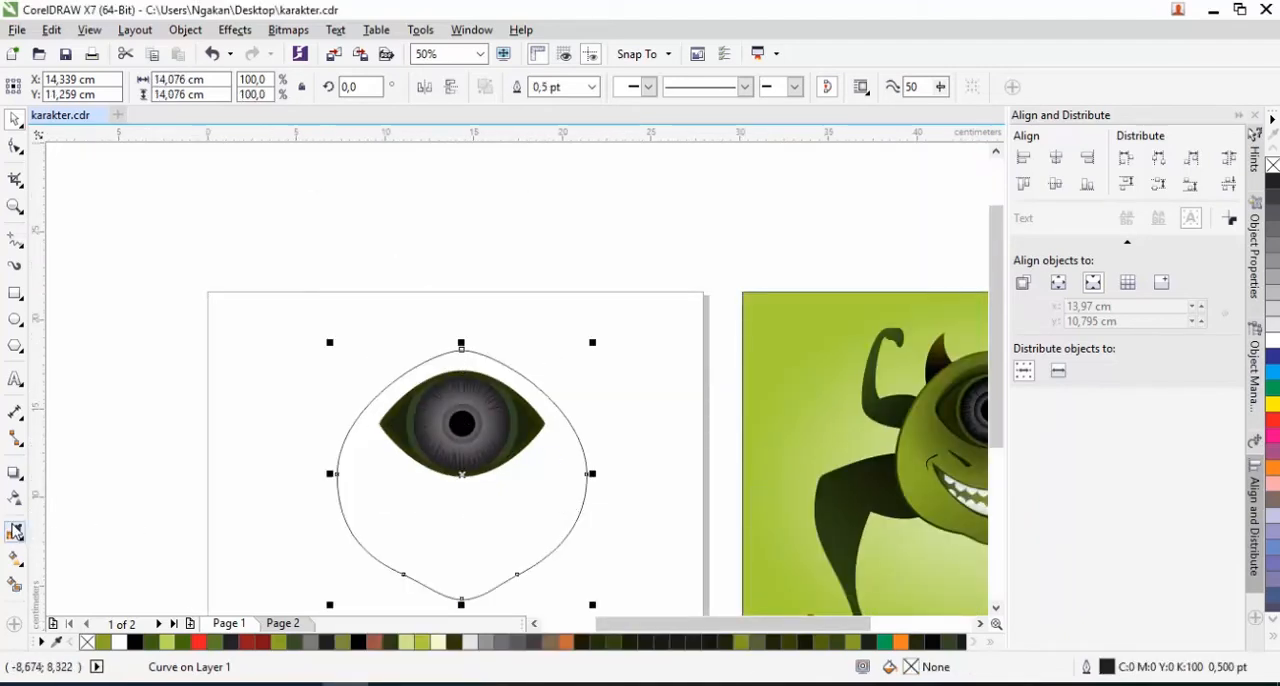
pyautogui.click(15, 533)
pyautogui.click(871, 500)
pyautogui.click(551, 508)
# Send the filled body shape to the back of the page, behind the eye
pyautogui.rightClick(427, 540)
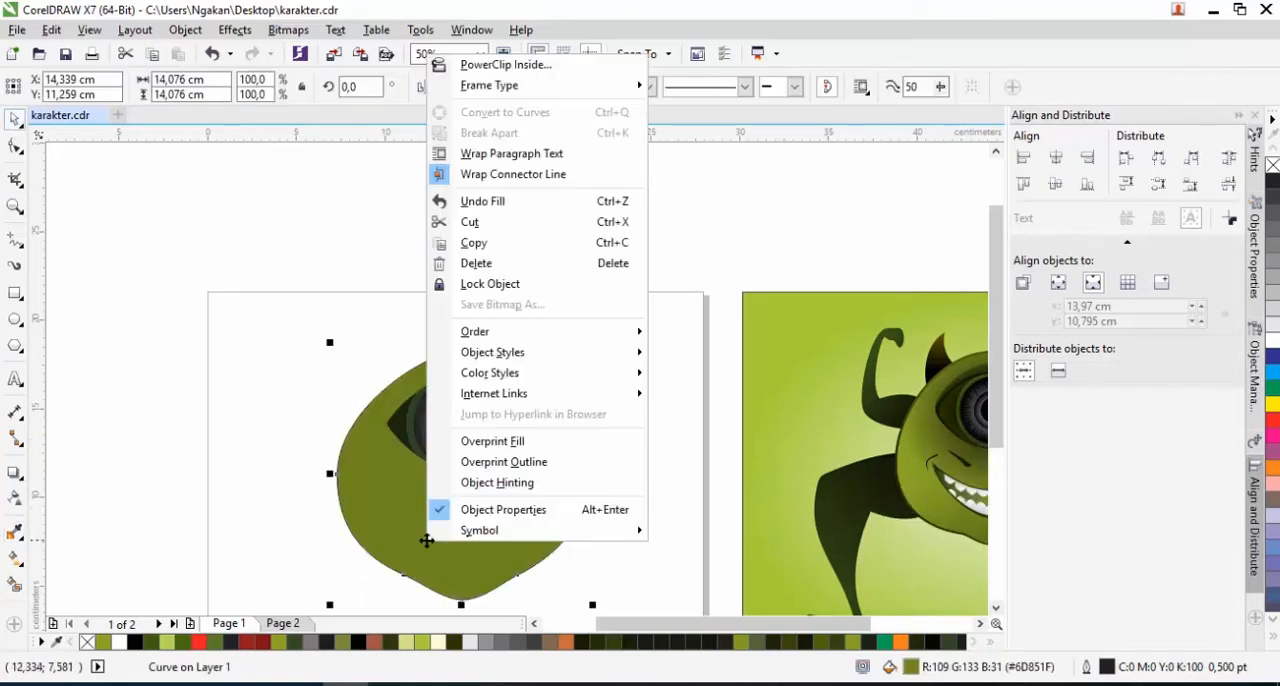
pyautogui.moveTo(614, 331)
pyautogui.click(702, 355)
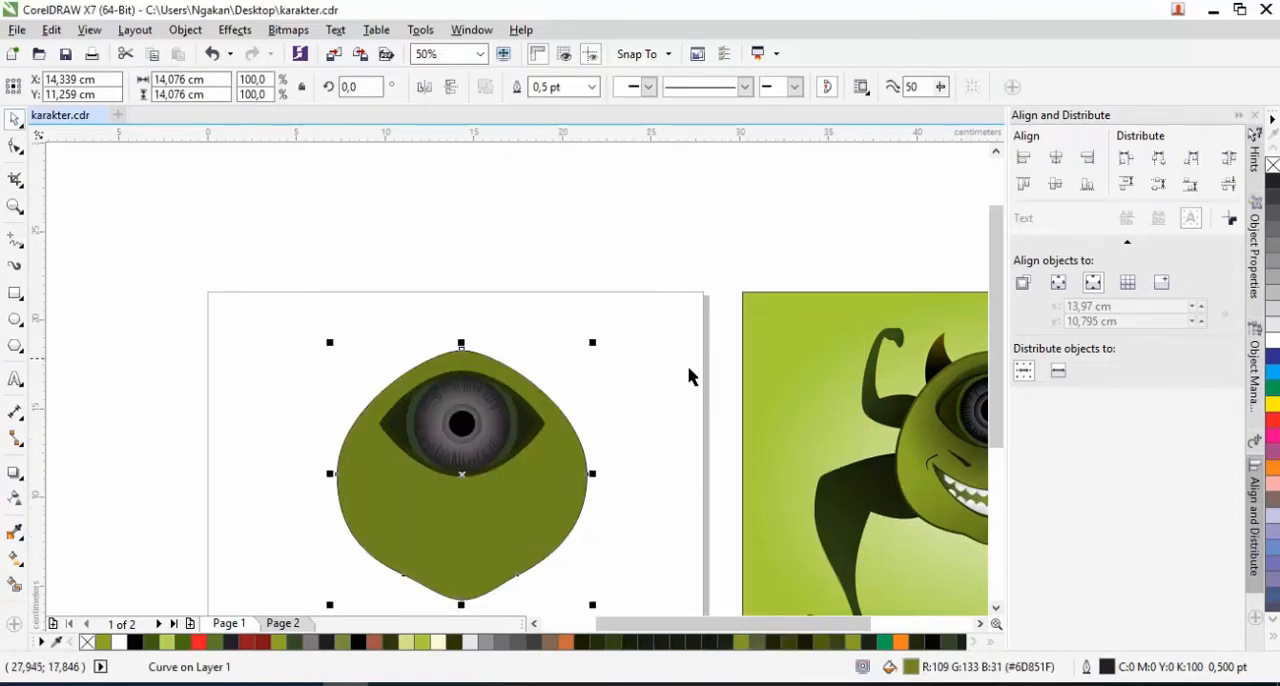
pyautogui.click(614, 423)
# Draw an ellipse about 7.5 cm tall for the mouth, overlapping the body's left edge
pyautogui.scroll(2, 467, 443)
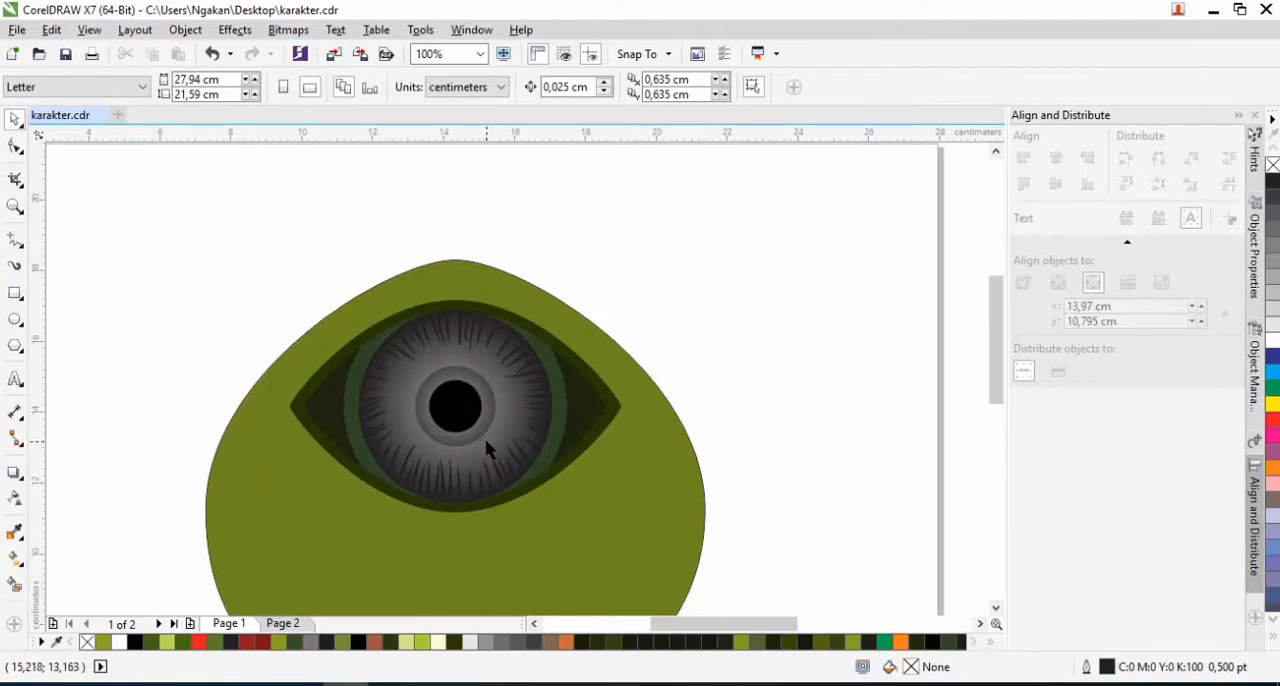
pyautogui.scroll(-2, 490, 432)
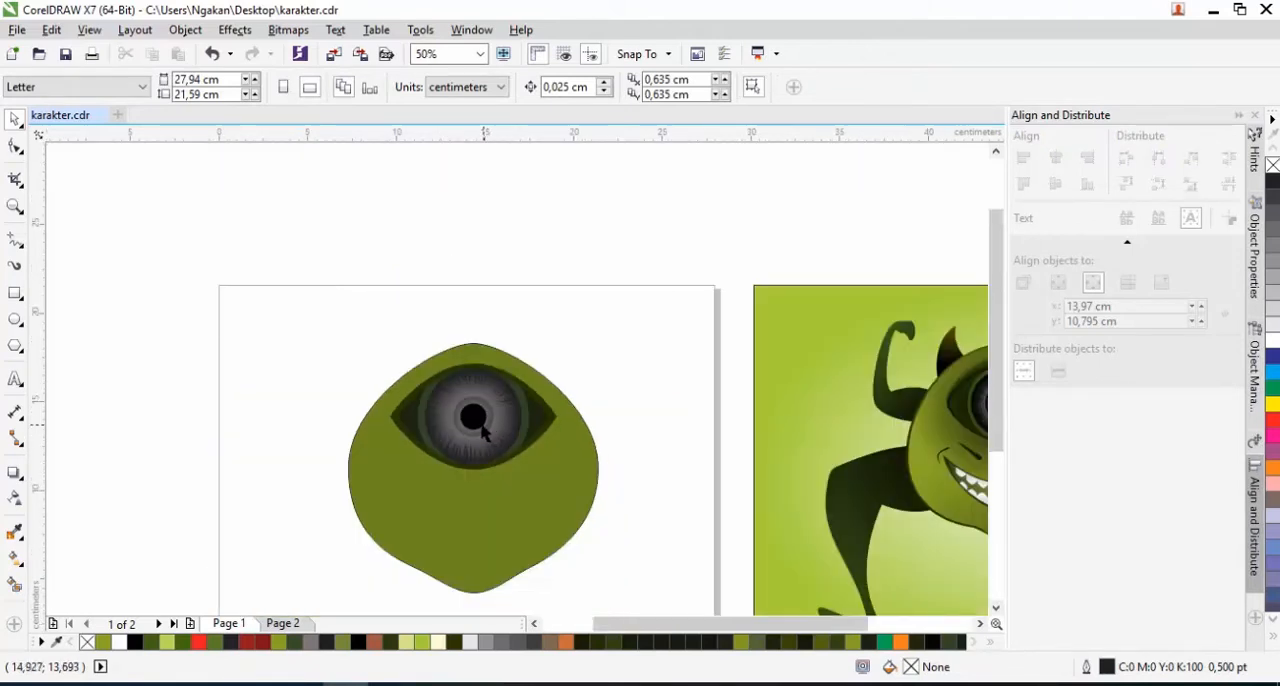
pyautogui.scroll(-2, 486, 476)
pyautogui.scroll(2, 485, 475)
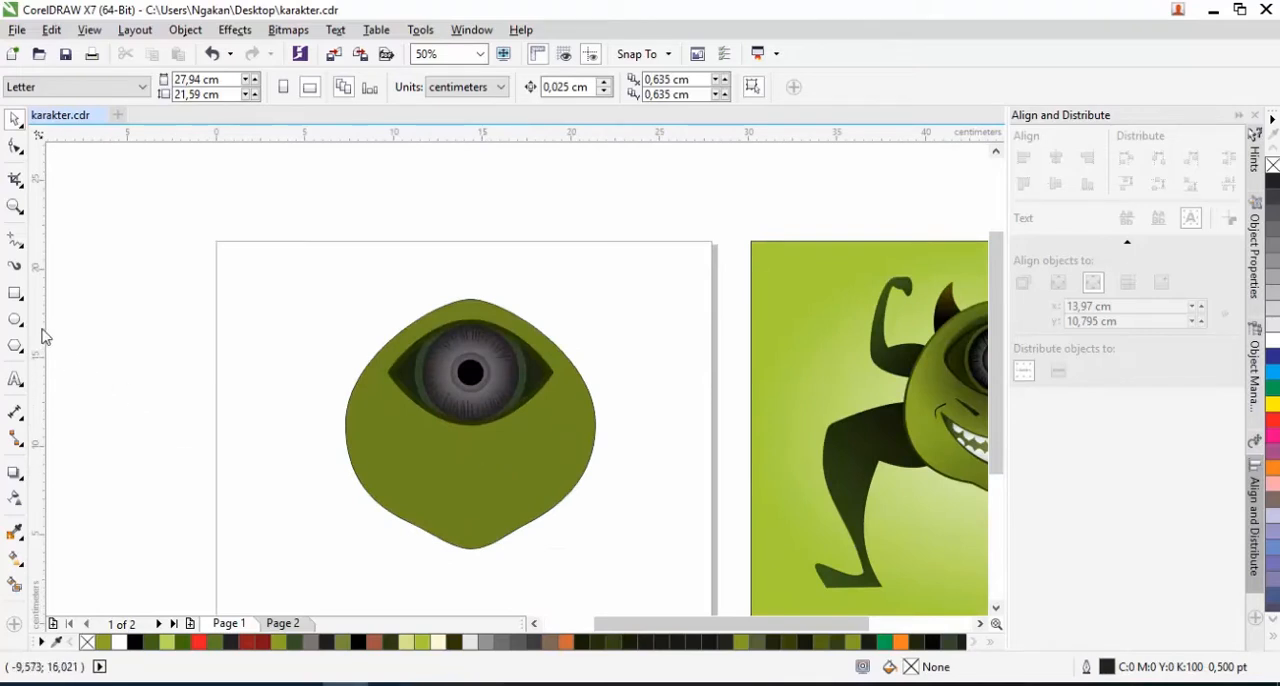
pyautogui.moveTo(234, 393); pyautogui.dragTo(310, 525)
pyautogui.press('space')
# Duplicate the ellipse straight upward, widen the copy symmetrically to about 13.12 cm and raise it slightly above the first ellipse
pyautogui.moveTo(311, 469); pyautogui.dragTo(310, 435)
pyautogui.moveTo(394, 437); pyautogui.dragTo(437, 437)
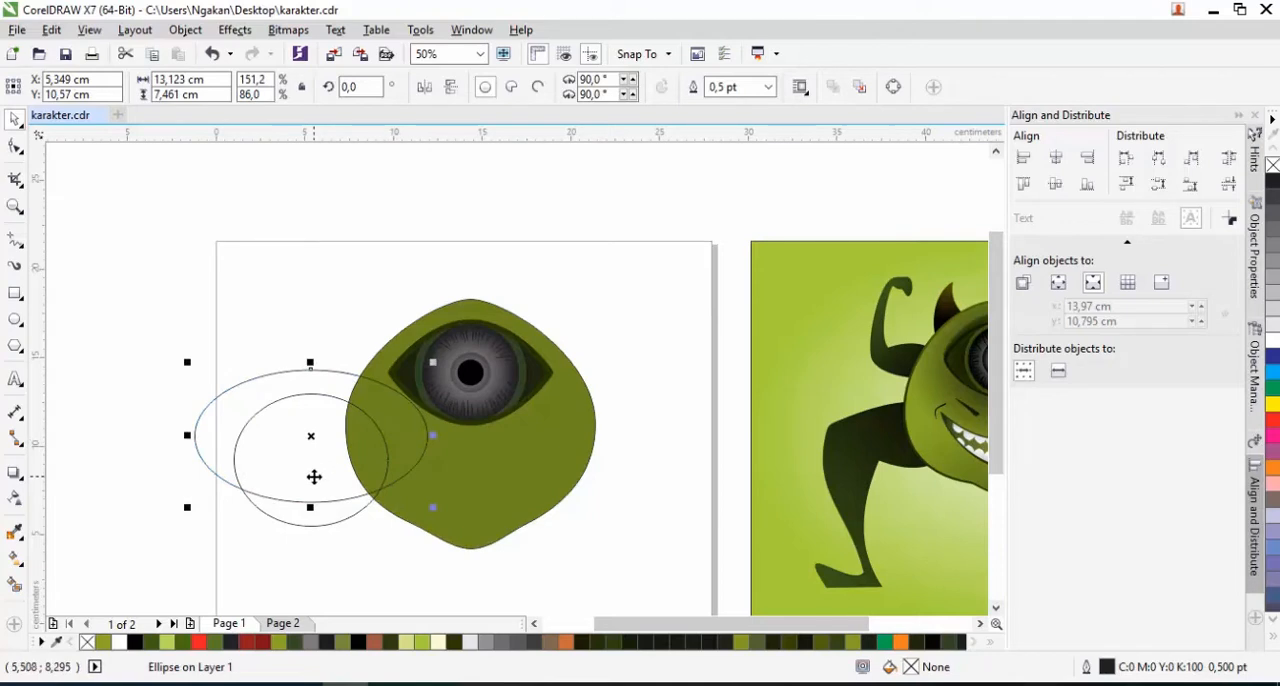
pyautogui.scroll(2, 309, 445)
pyautogui.moveTo(309, 445); pyautogui.dragTo(309, 429)
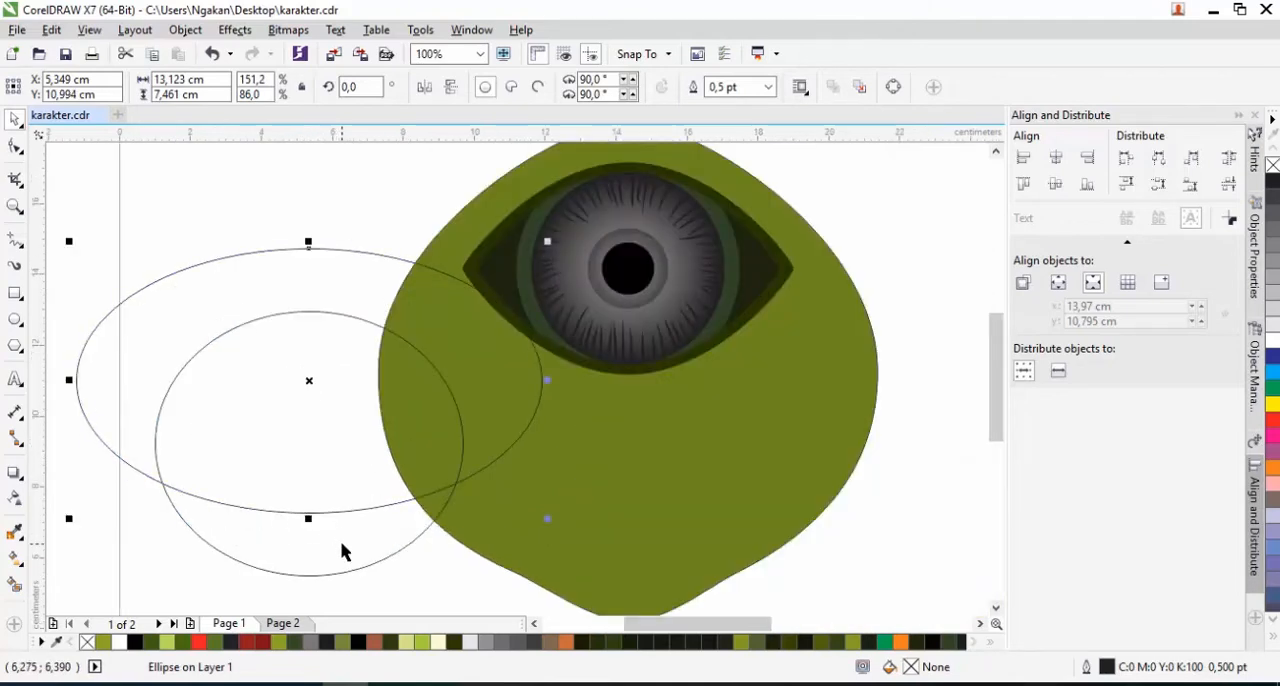
# Subtract the wide ellipse from the smaller one with Back minus front and place the resulting crescent mouth on the lower face
pyautogui.keyDown('shift'); pyautogui.click(340, 540); pyautogui.keyUp('shift')
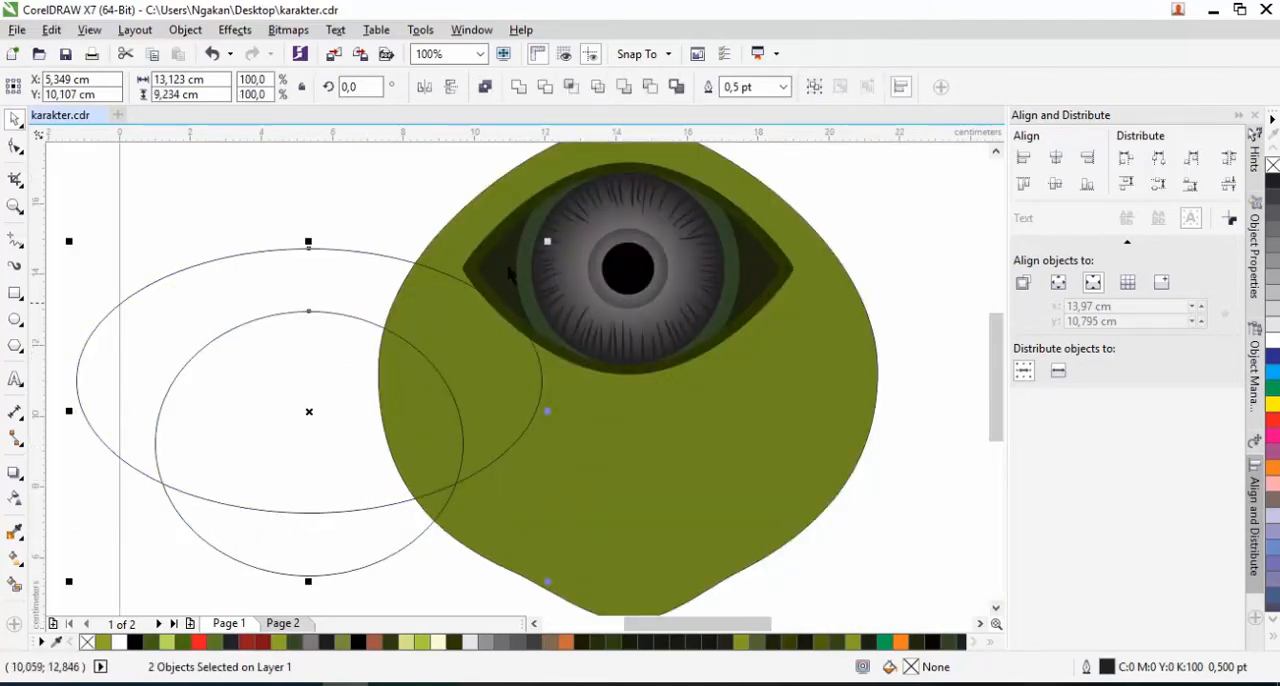
pyautogui.click(650, 92)
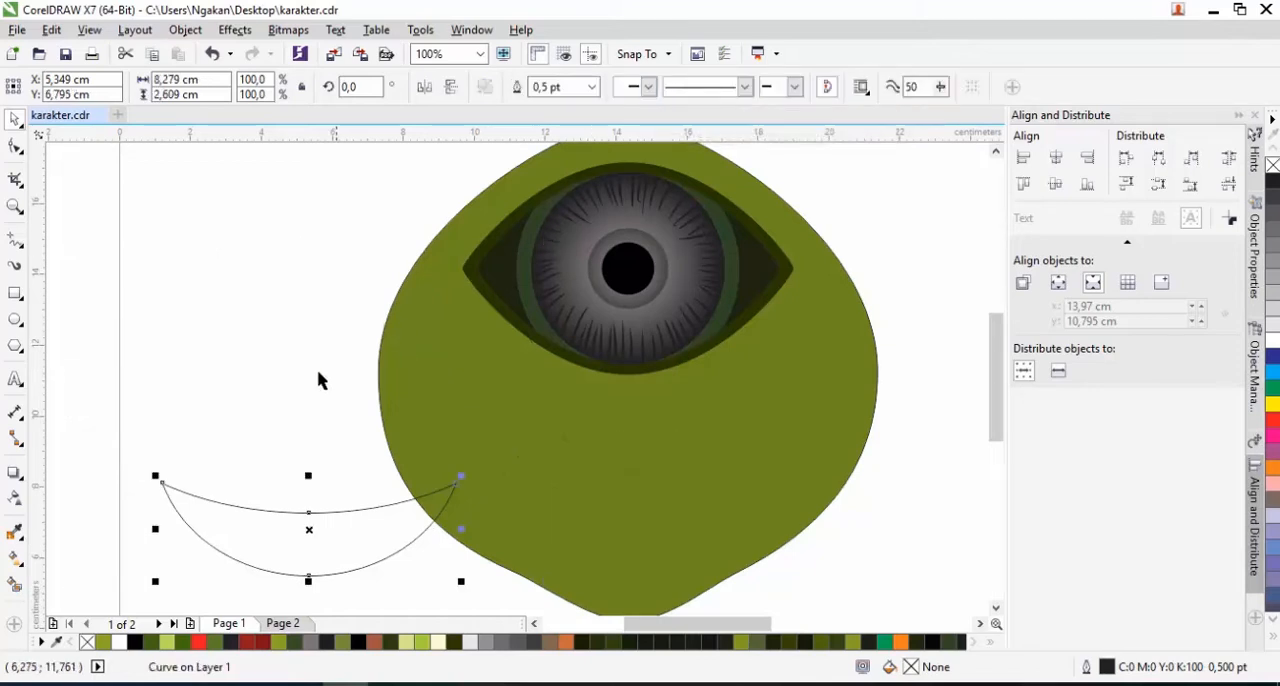
pyautogui.moveTo(306, 529); pyautogui.dragTo(625, 500)
# Fill the crescent mouth with the muted green C58 M33 Y95 K19 sampled between the teeth of the reference mouth
pyautogui.scroll(-3, 535, 487)
pyautogui.scroll(1, 559, 495)
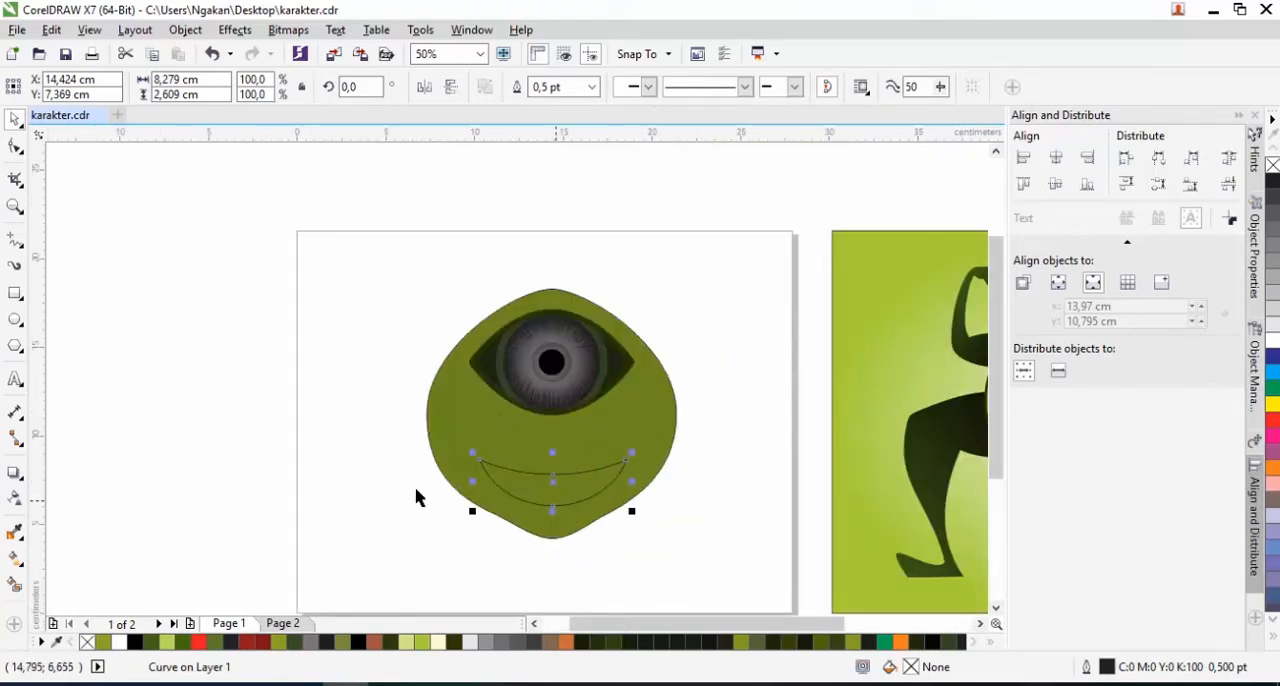
pyautogui.click(14, 531)
pyautogui.scroll(-2, 731, 500)
pyautogui.scroll(4, 534, 490)
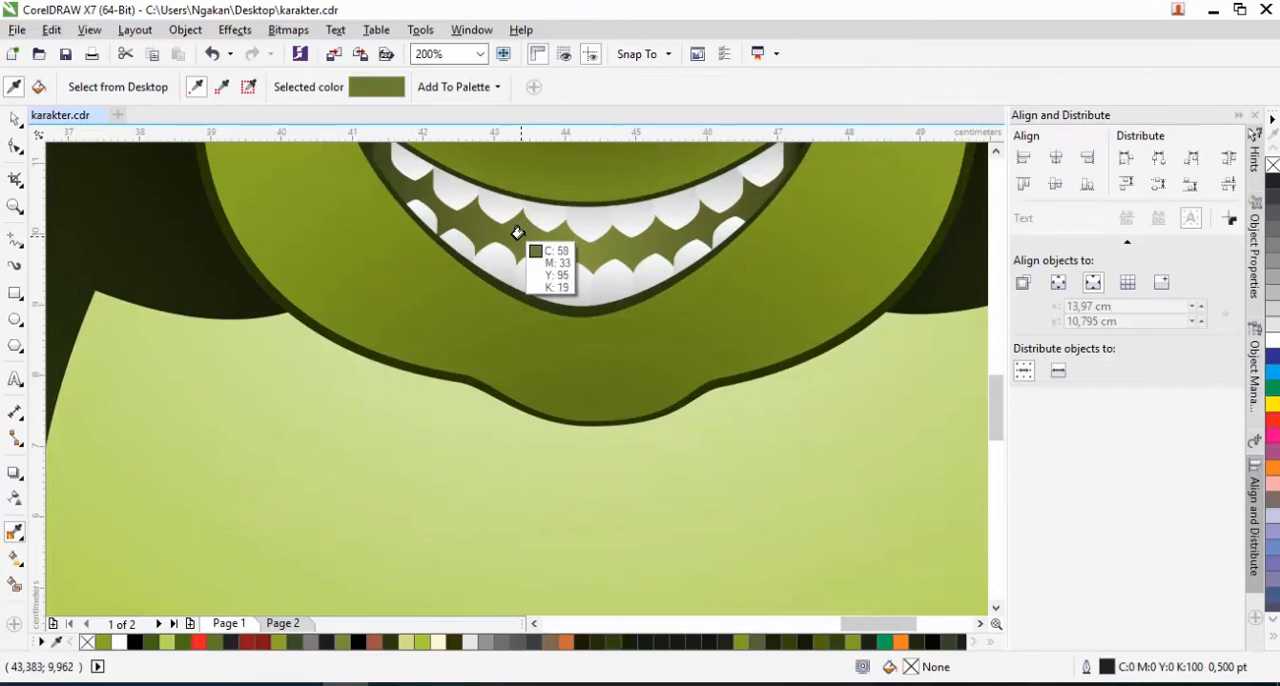
pyautogui.click(605, 298)
pyautogui.scroll(-2, 611, 303)
pyautogui.scroll(-1, 406, 354)
pyautogui.scroll(3, 223, 337)
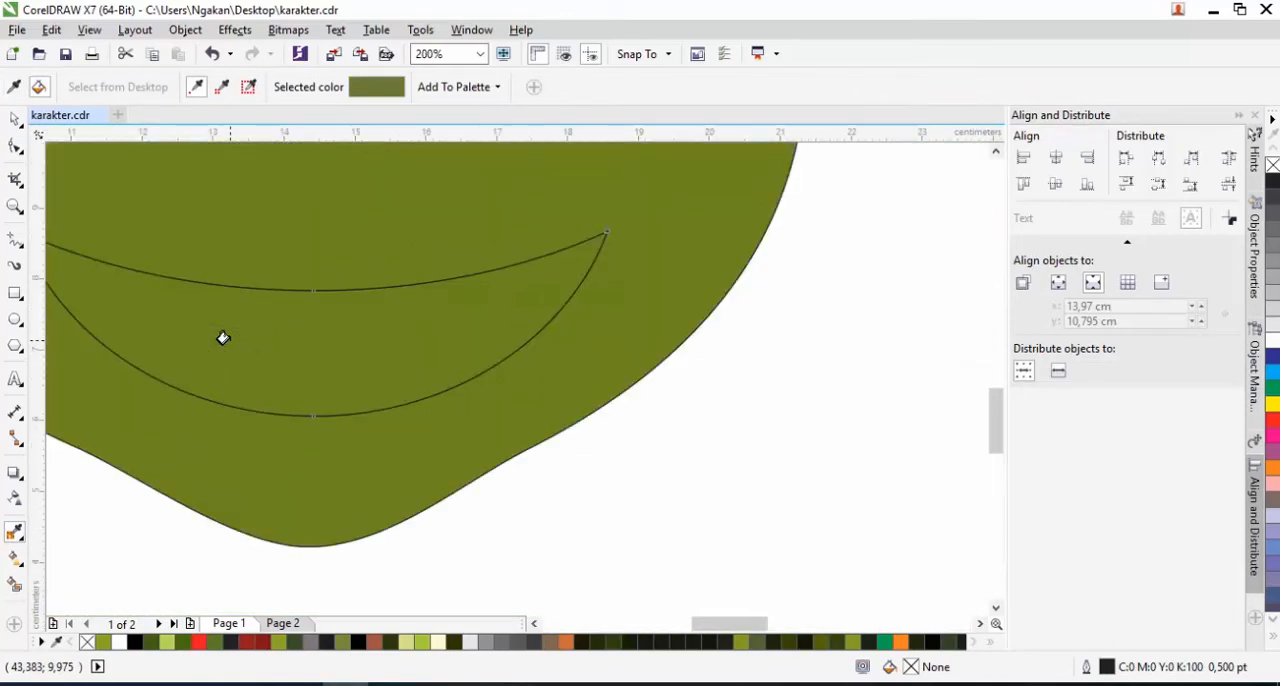
pyautogui.click(350, 359)
# Reshape the mouth curve by pulling the middle of its upper edge downward to deepen the smile
pyautogui.scroll(-2, 350, 359)
pyautogui.click(15, 148)
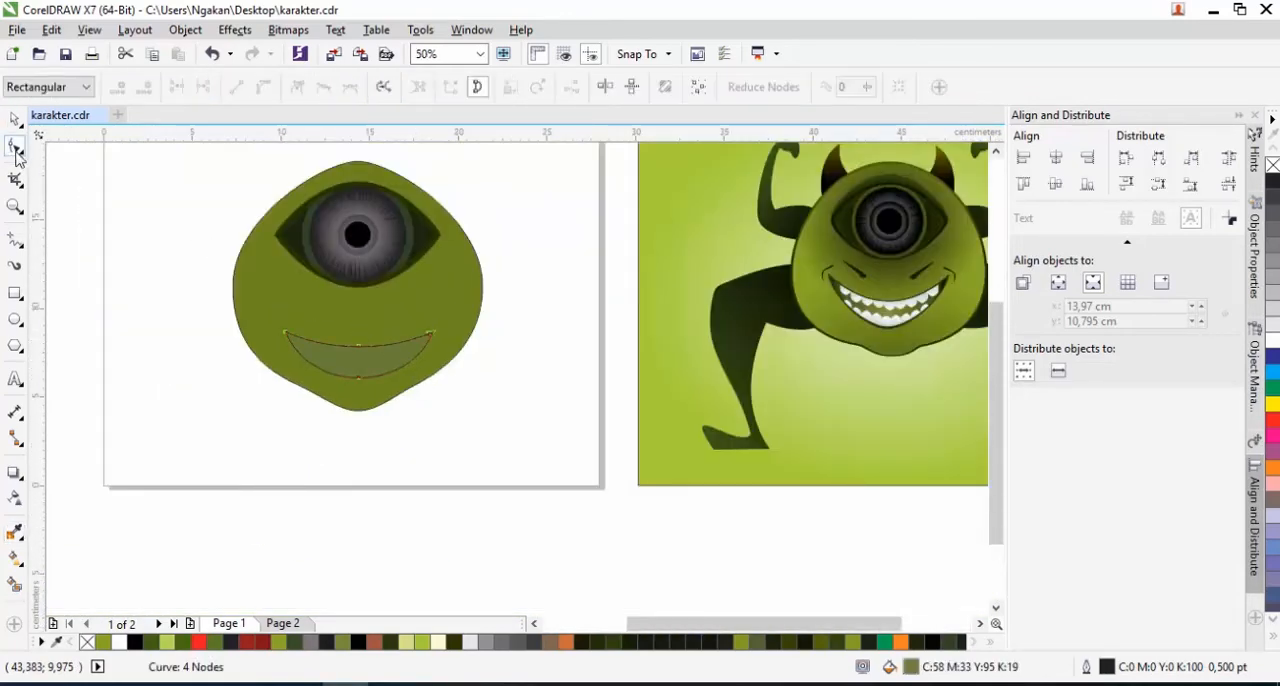
pyautogui.scroll(1, 346, 380)
pyautogui.moveTo(372, 386); pyautogui.dragTo(370, 400)
pyautogui.moveTo(367, 312); pyautogui.dragTo(369, 347)
pyautogui.scroll(-1, 351, 294)
# Enlarge the mouth slightly from its centre and move it a little higher on the face
pyautogui.press('space')
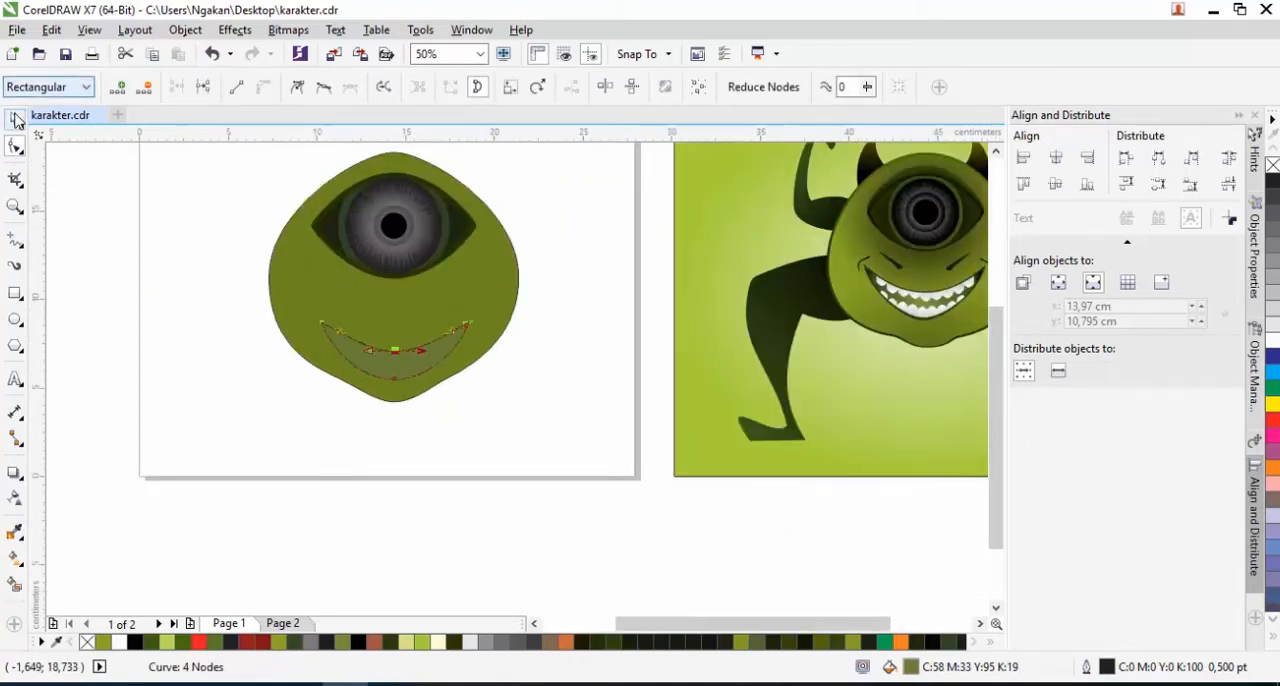
pyautogui.moveTo(479, 313); pyautogui.dragTo(488, 303)
pyautogui.moveTo(397, 349); pyautogui.dragTo(397, 331)
pyautogui.click(530, 348)
# Draw an upright rectangle about 2.22 cm wide and 4.13 cm tall in the empty area beside the body
pyautogui.scroll(-1, 528, 348)
pyautogui.scroll(1, 466, 352)
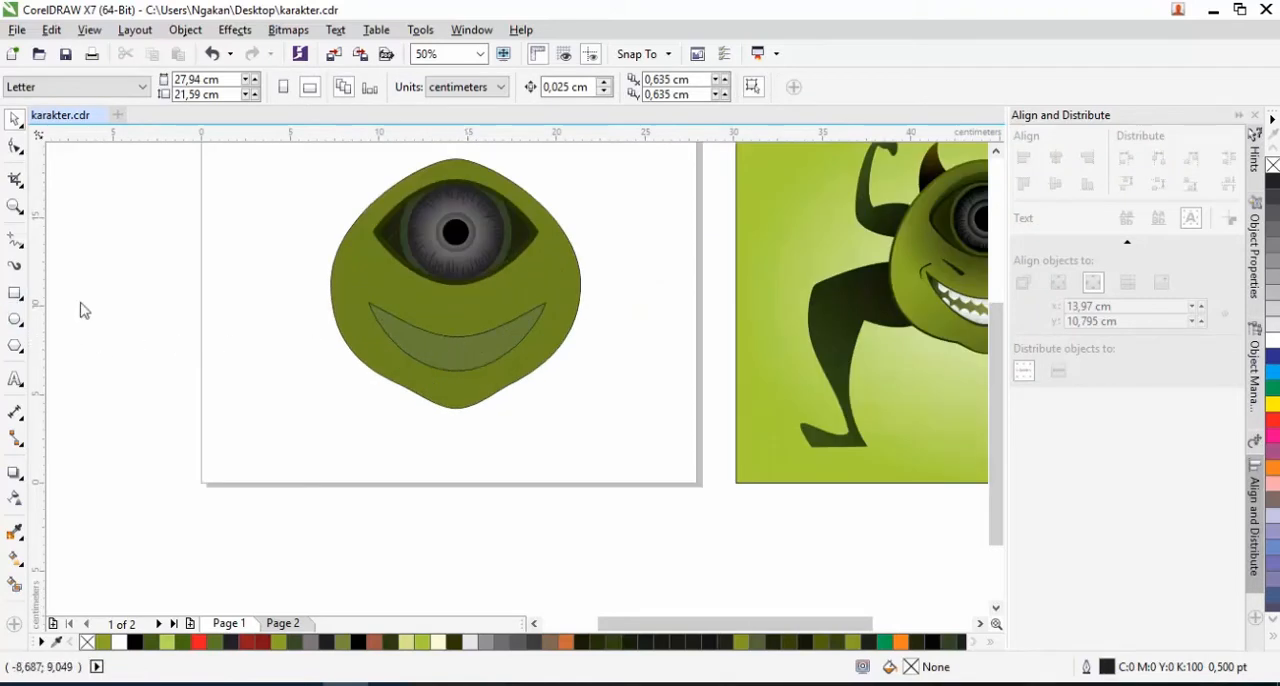
pyautogui.press('F6')
pyautogui.moveTo(227, 256); pyautogui.dragTo(268, 330)
# Convert the upright rectangle to curves and add a node in its lower edge, pulled down into a point
pyautogui.click(15, 146)
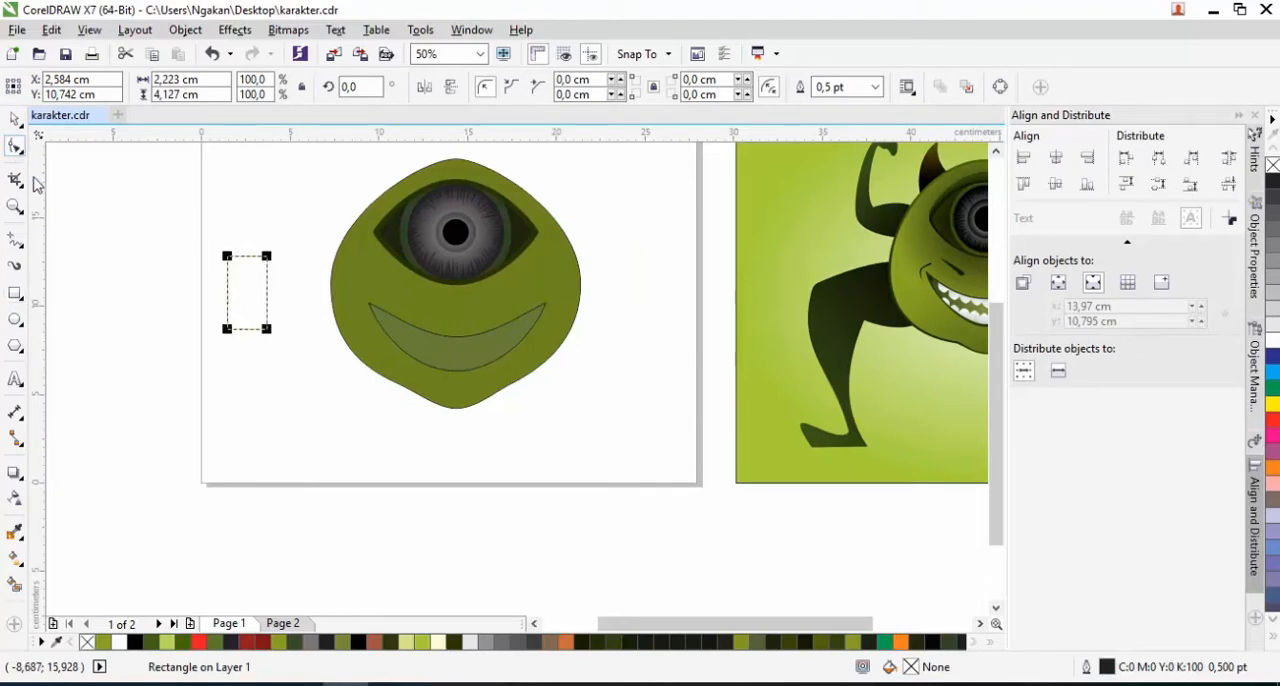
pyautogui.rightClick(226, 290)
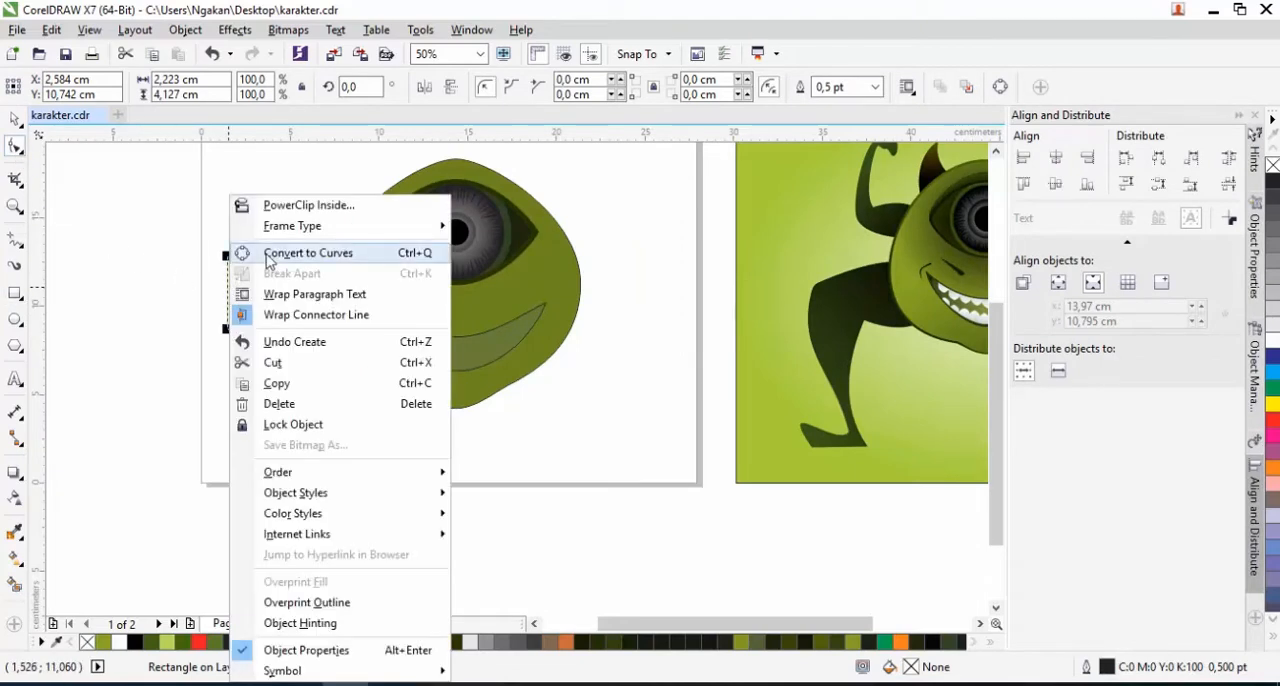
pyautogui.click(300, 253)
pyautogui.scroll(2, 240, 330)
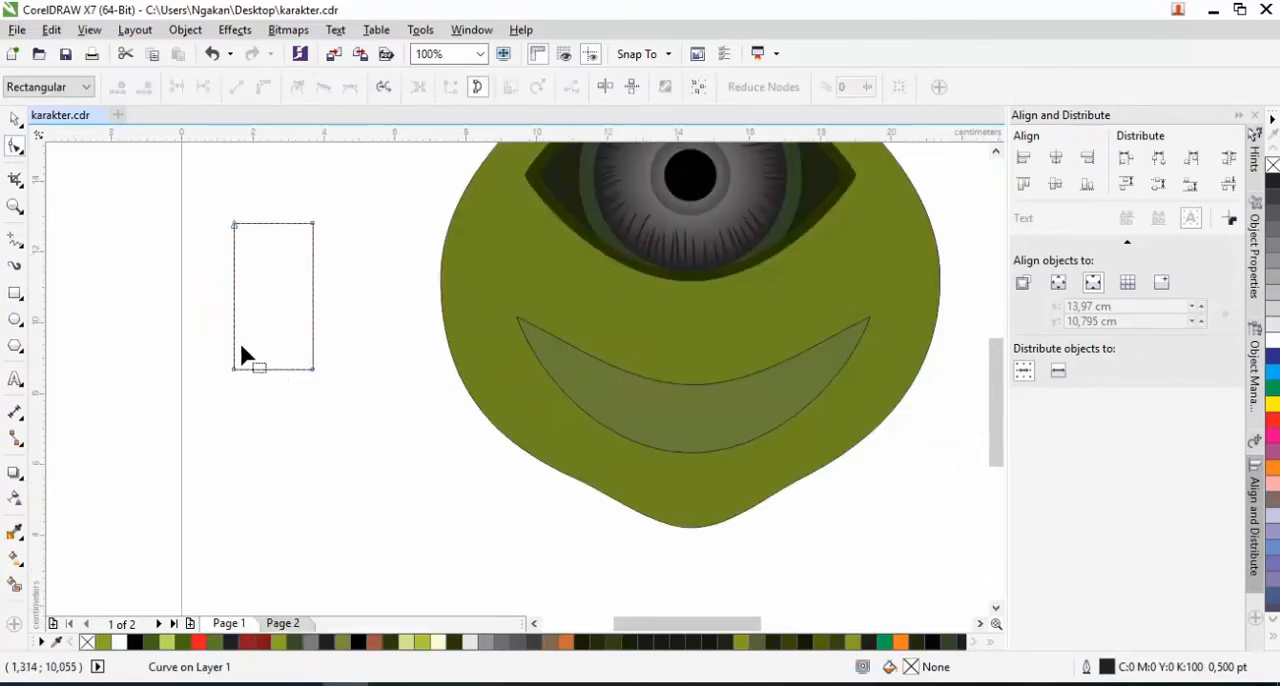
pyautogui.doubleClick(273, 369)
pyautogui.moveTo(273, 370); pyautogui.dragTo(270, 424)
# Convert the vertical sides and both slanted lower edges of the pointed shape to curve segments
pyautogui.rightClick(233, 333)
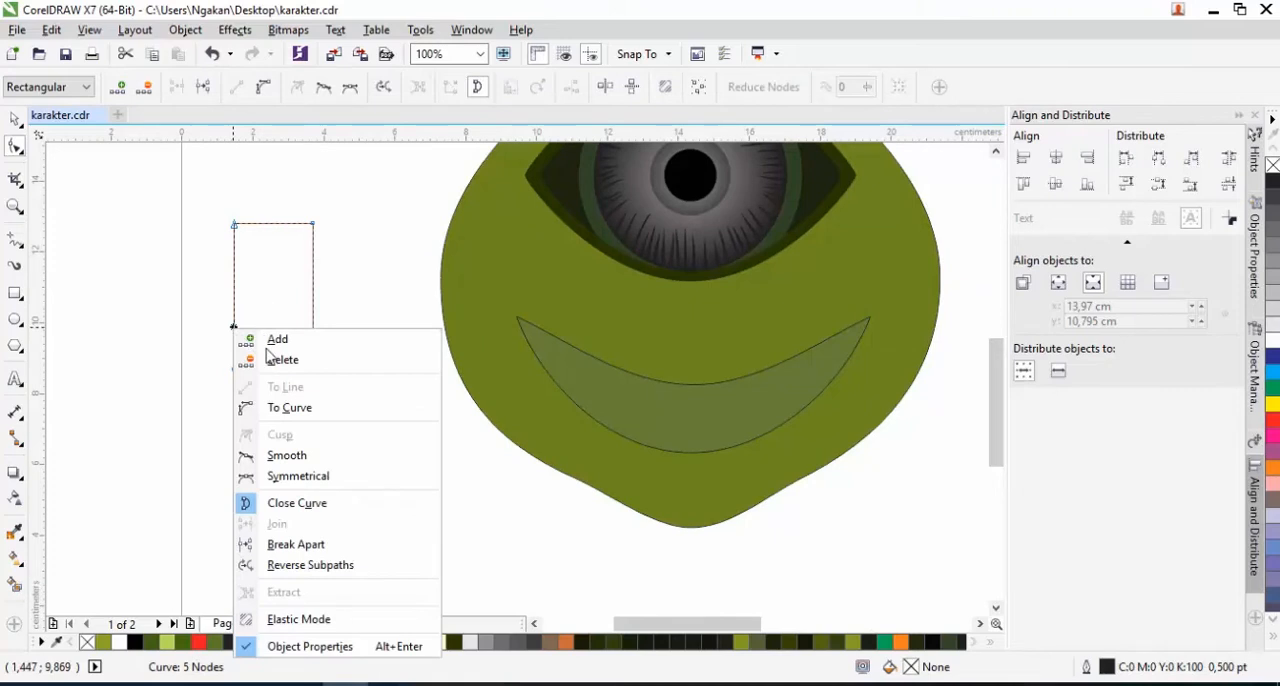
pyautogui.click(268, 410)
pyautogui.rightClick(311, 321)
pyautogui.click(346, 404)
pyautogui.rightClick(296, 391)
pyautogui.click(351, 148)
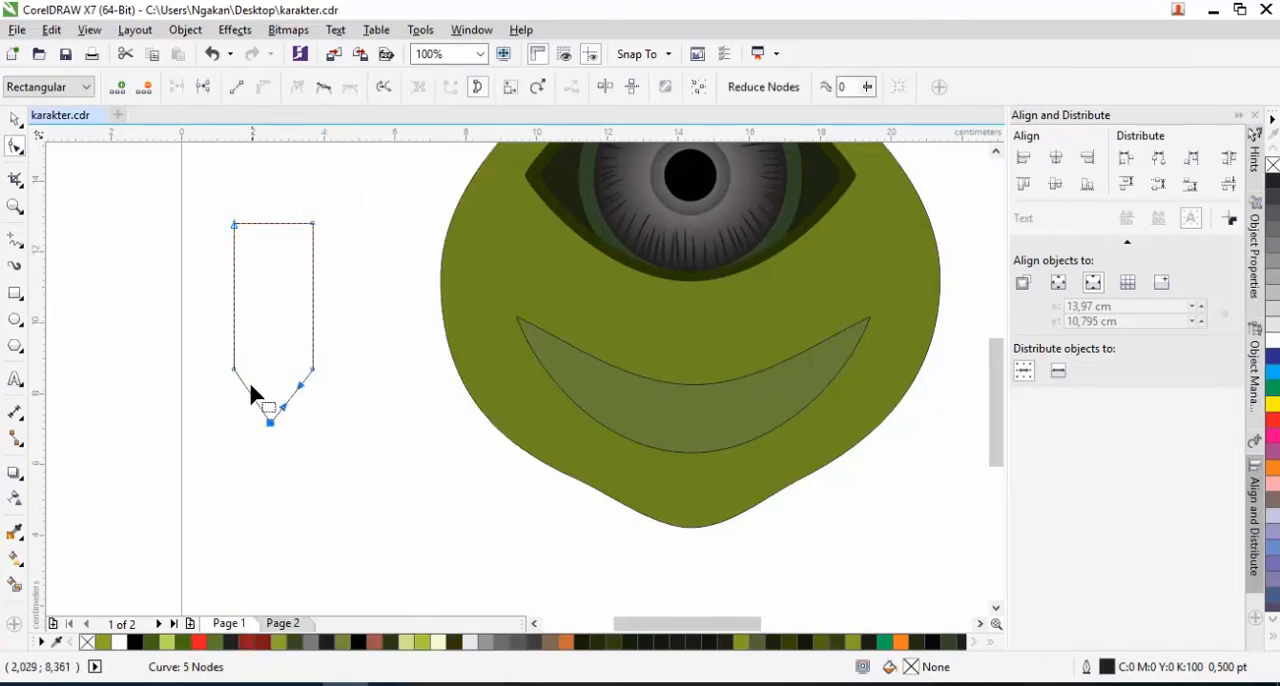
pyautogui.rightClick(250, 388)
pyautogui.click(246, 391)
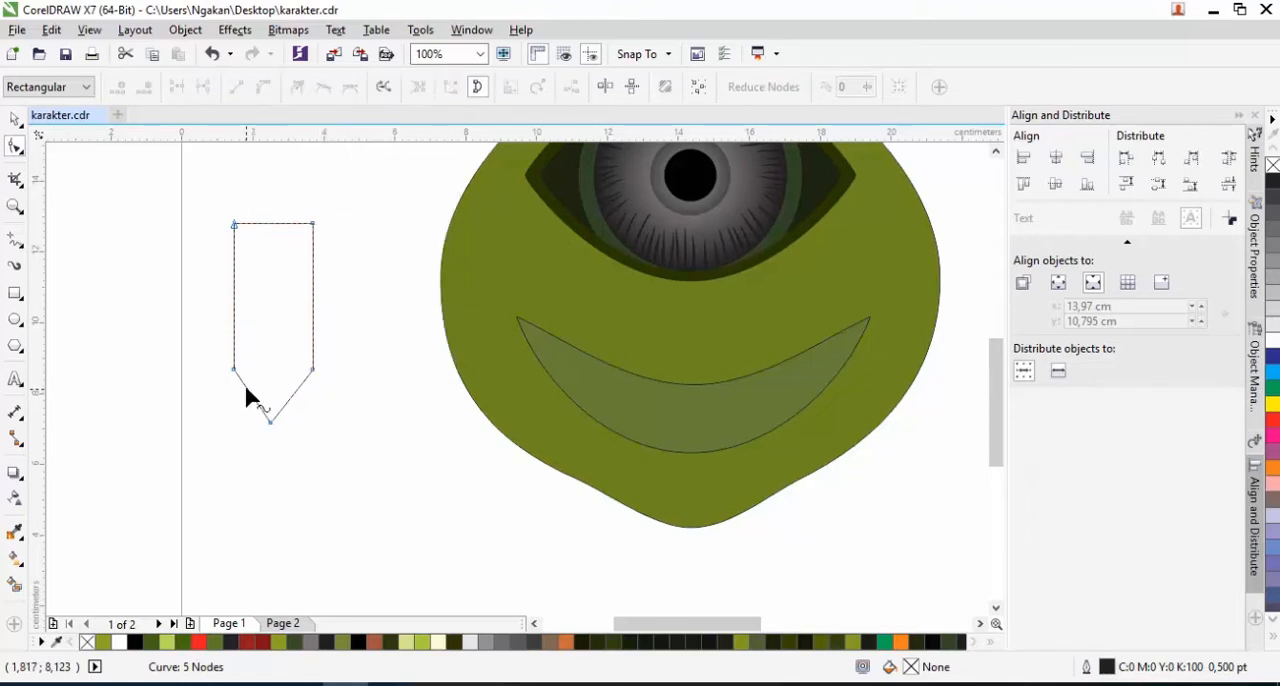
pyautogui.rightClick(245, 387)
pyautogui.click(300, 143)
pyautogui.click(300, 385)
# Round the shape's two lower side corners by adding nodes around each corner and deleting the corner nodes
pyautogui.doubleClick(312, 340)
pyautogui.doubleClick(312, 370)
pyautogui.doubleClick(246, 389)
pyautogui.doubleClick(234, 341)
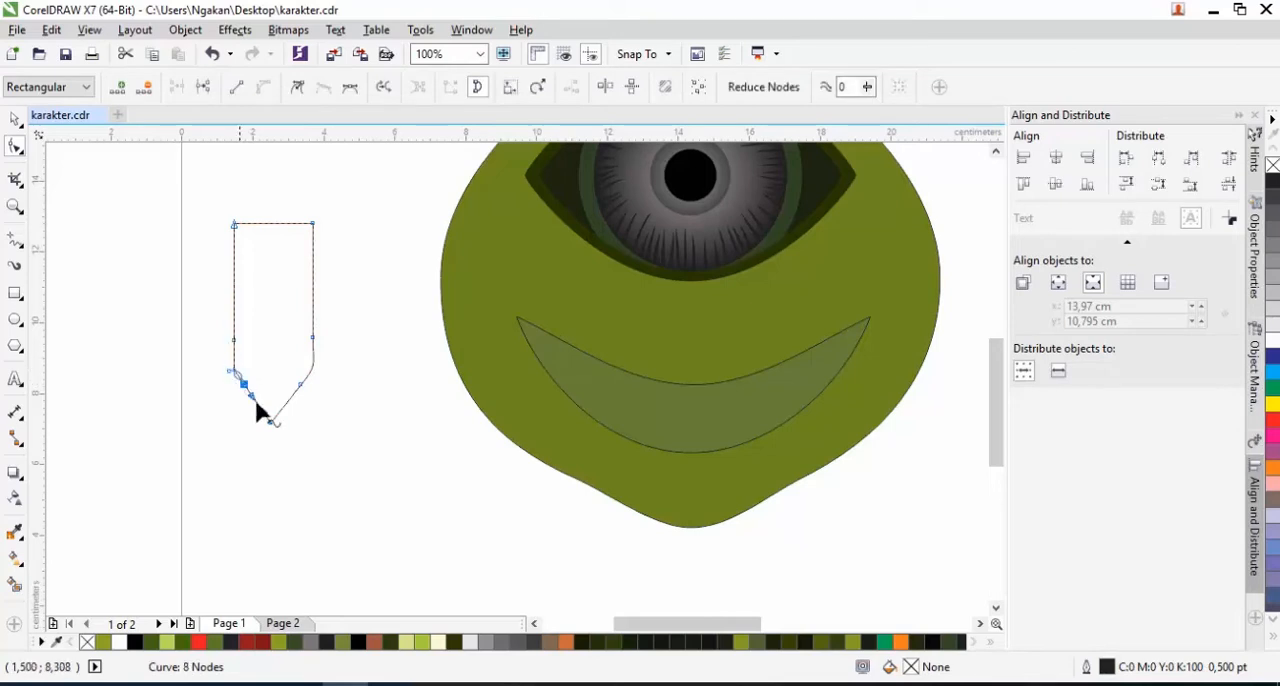
pyautogui.scroll(1, 252, 394)
pyautogui.doubleClick(234, 370)
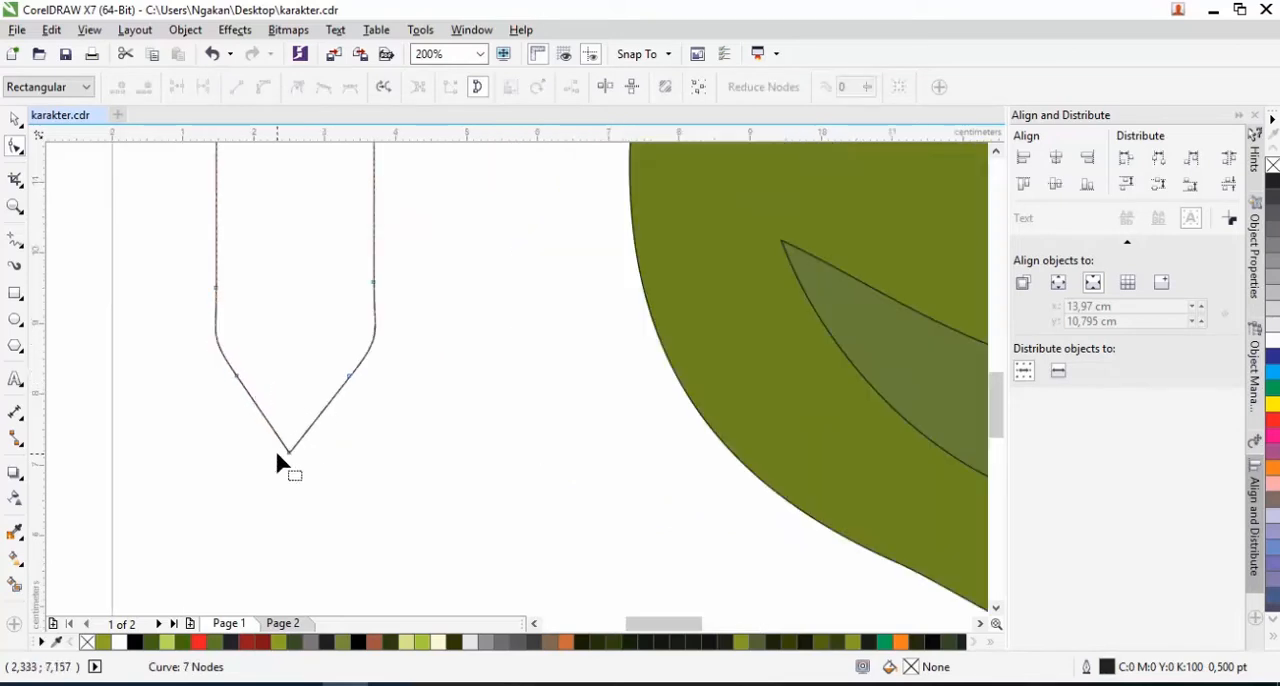
# Bow the lower edges into a blunt rounded tip without the extra side nodes, and shorten the shape to about 3.61 cm tall
pyautogui.moveTo(287, 450); pyautogui.dragTo(264, 421)
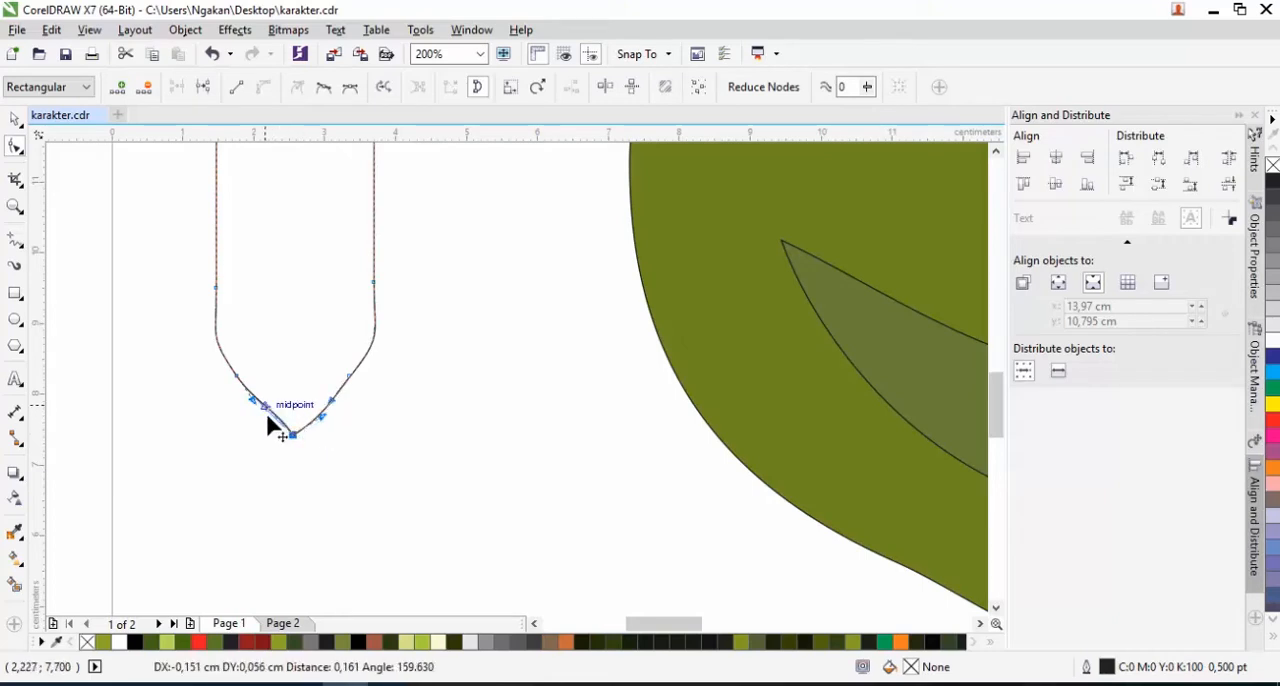
pyautogui.doubleClick(349, 378)
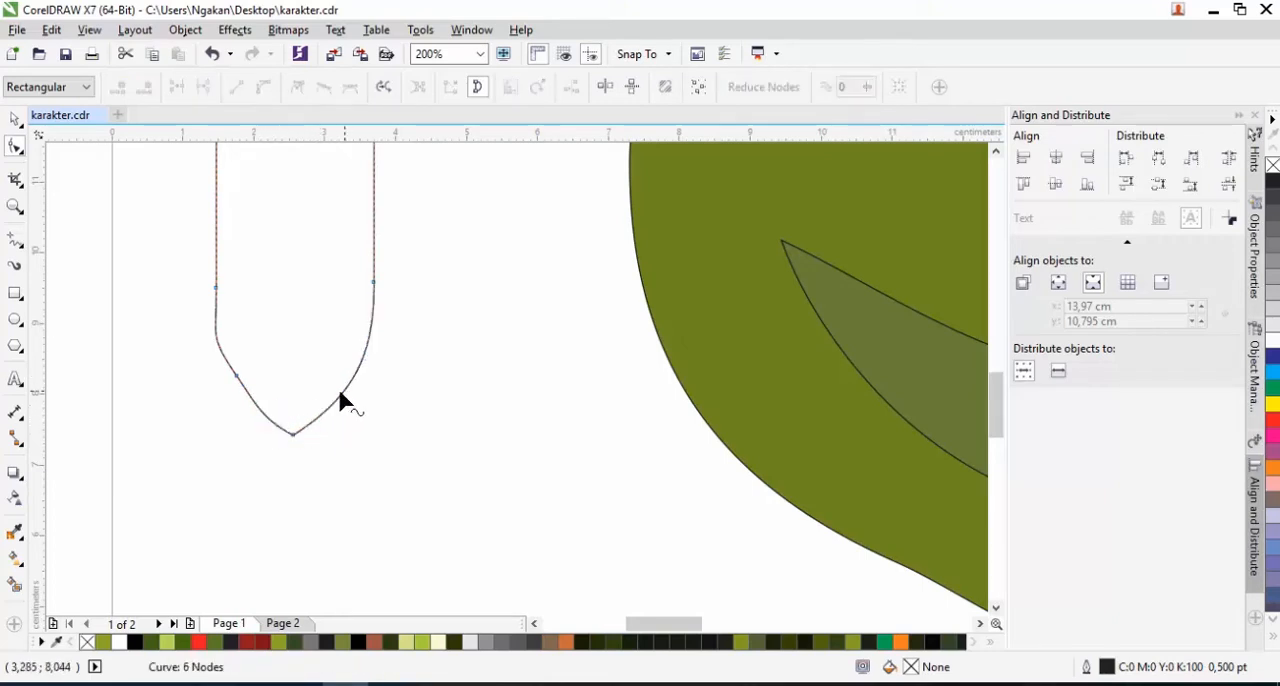
pyautogui.doubleClick(236, 376)
pyautogui.scroll(-2, 314, 408)
pyautogui.click(15, 119)
pyautogui.moveTo(304, 424); pyautogui.dragTo(305, 362)
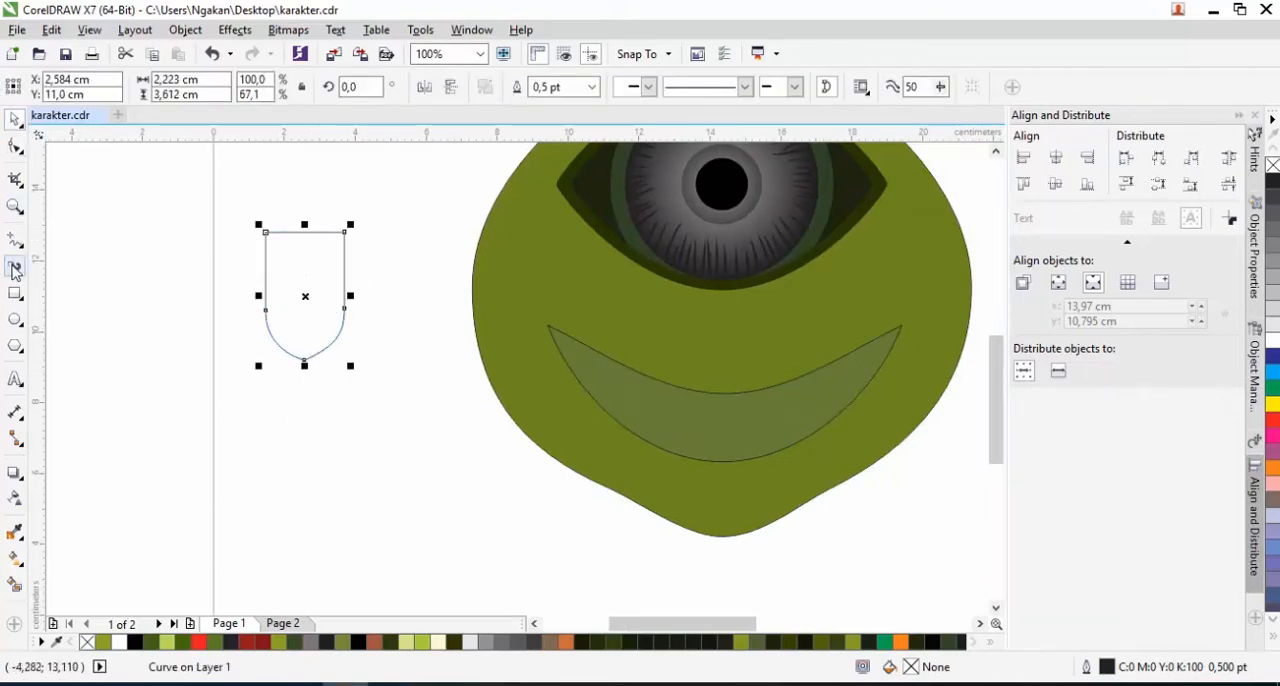
# Round the two upper corners of the tooth shape by adding nodes beside them, deleting the corner nodes and adjusting the curves
pyautogui.click(15, 146)
pyautogui.doubleClick(287, 231)
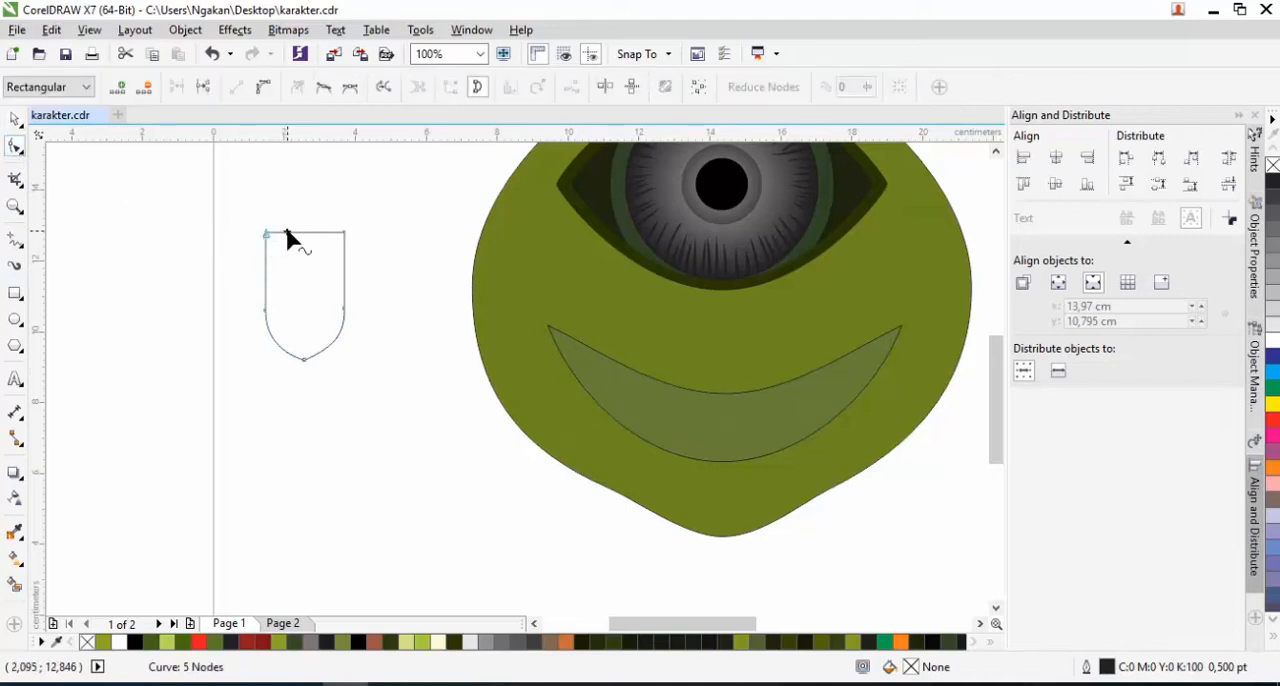
pyautogui.doubleClick(265, 254)
pyautogui.doubleClick(322, 233)
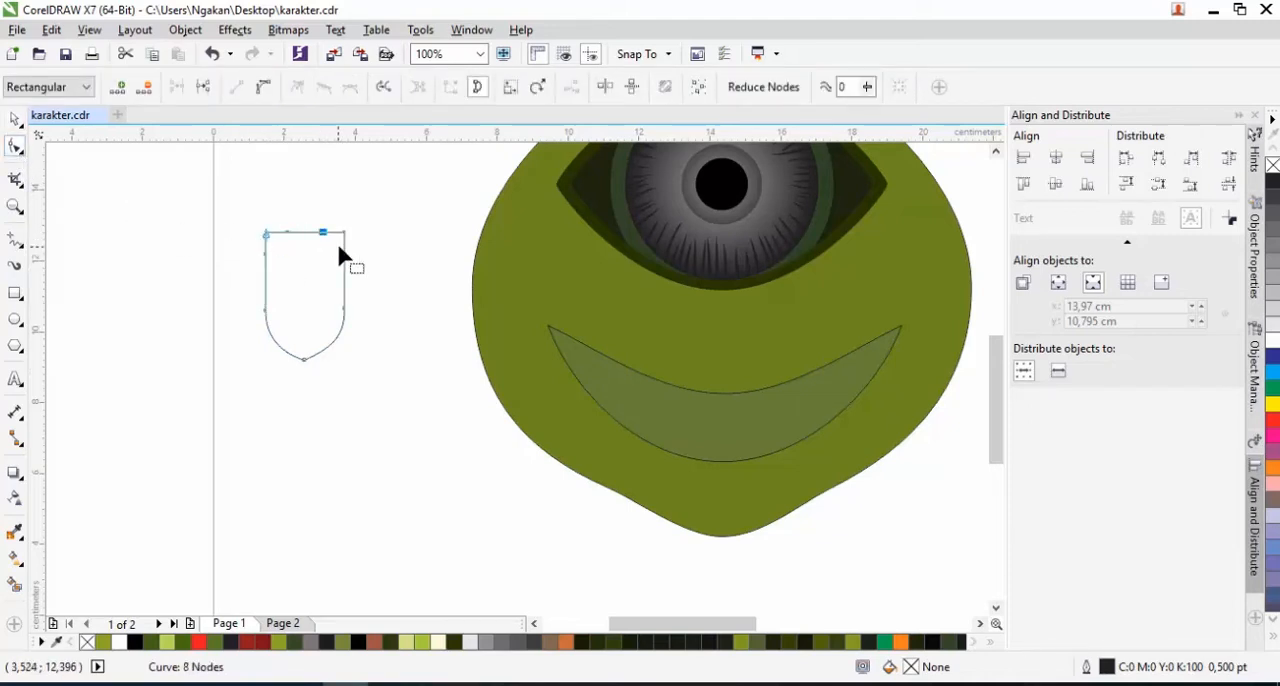
pyautogui.doubleClick(266, 234)
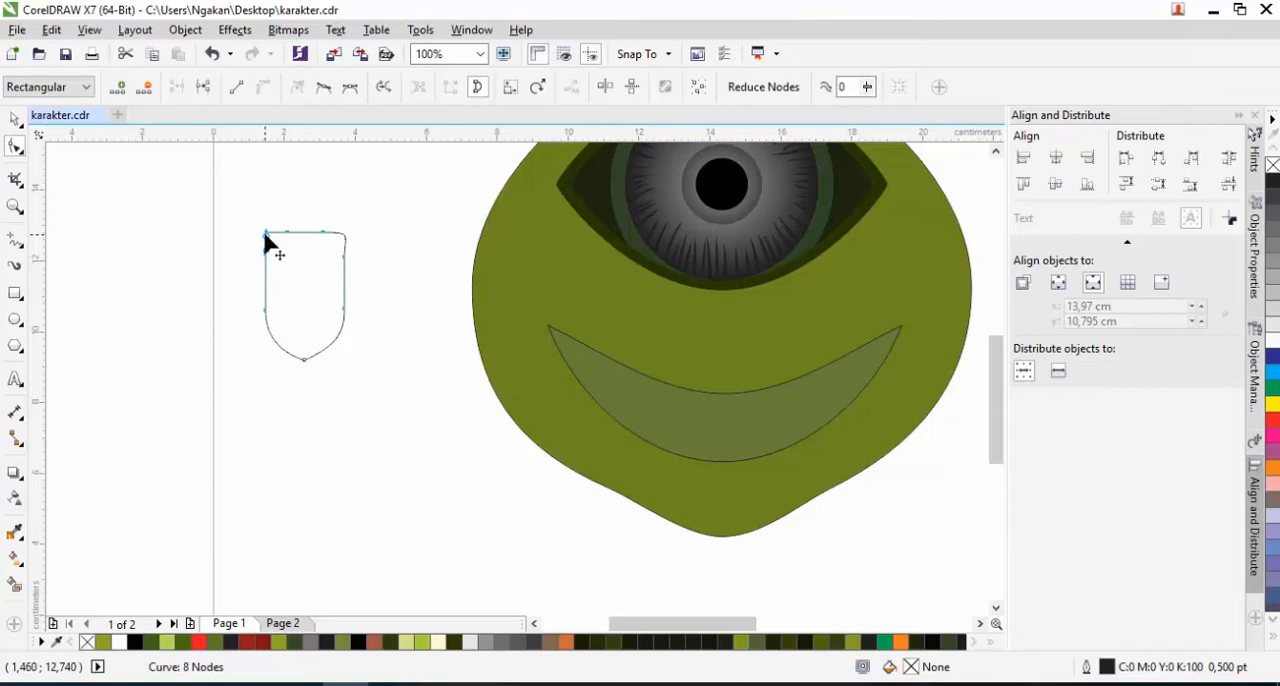
pyautogui.scroll(1, 275, 238)
pyautogui.moveTo(252, 233)
pyautogui.mouseDown()
pyautogui.moveTo(254, 263)
pyautogui.moveTo(277, 230)
pyautogui.mouseUp()
pyautogui.click(368, 230)
pyautogui.moveTo(427, 232); pyautogui.dragTo(408, 257)
# Move the tooth shape onto the left part of the mouth and give it a white fill with no outline
pyautogui.press('space')
pyautogui.scroll(-2, 263, 329)
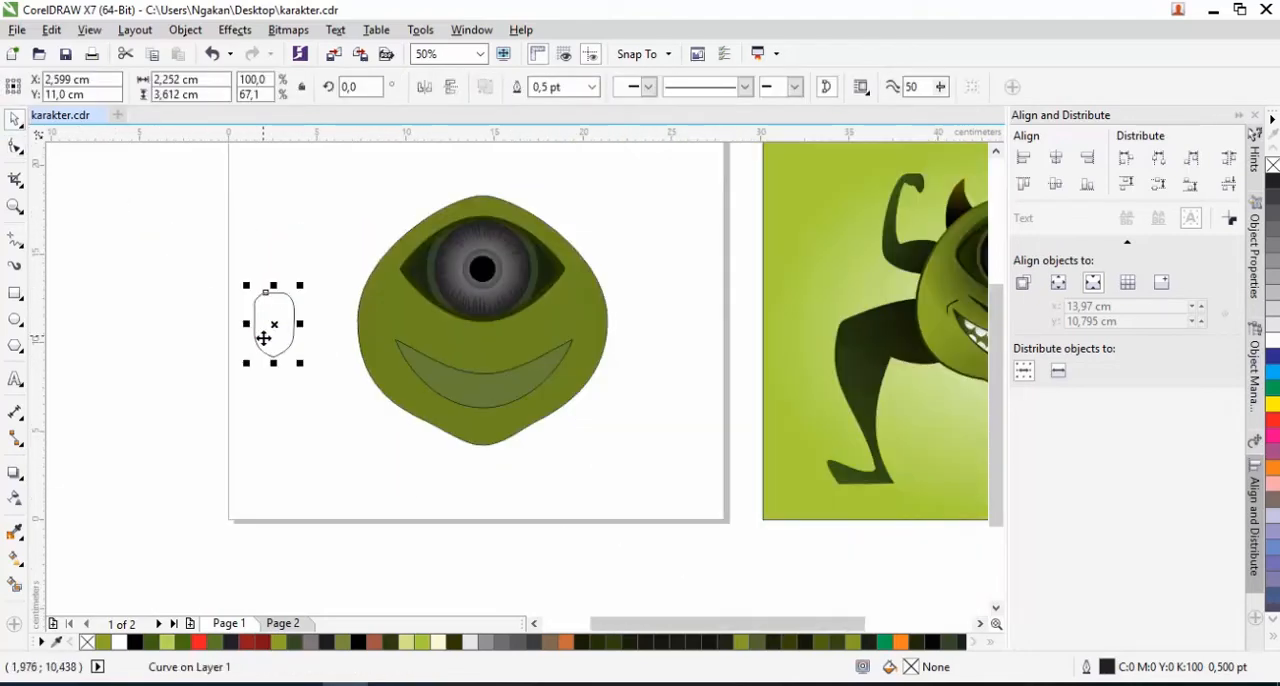
pyautogui.moveTo(428, 371); pyautogui.dragTo(428, 371)
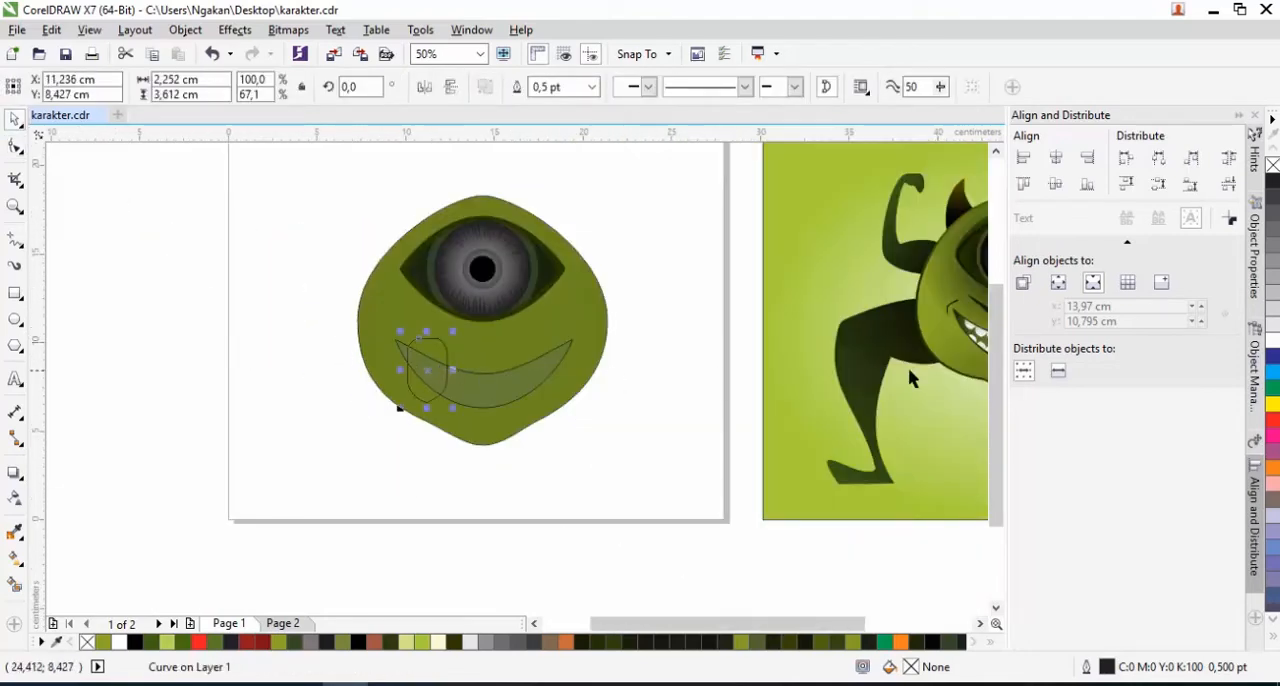
pyautogui.click(1273, 341)
pyautogui.scroll(1, 430, 365)
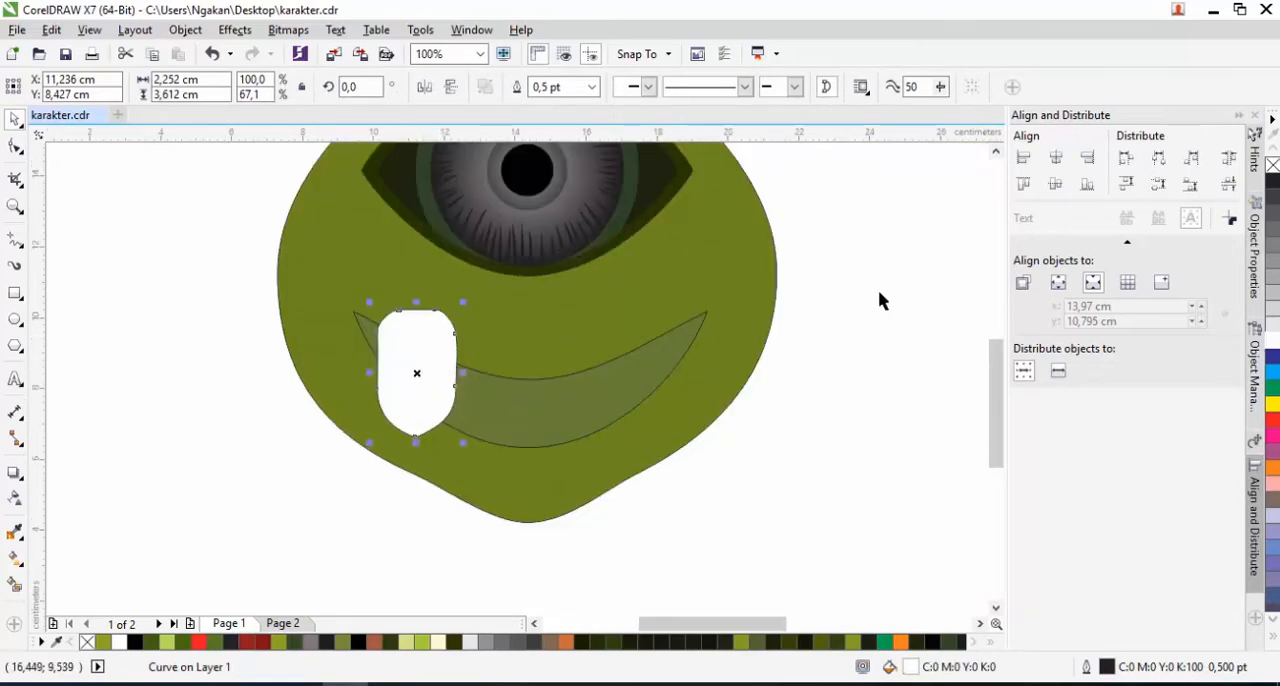
pyautogui.rightClick(1273, 168)
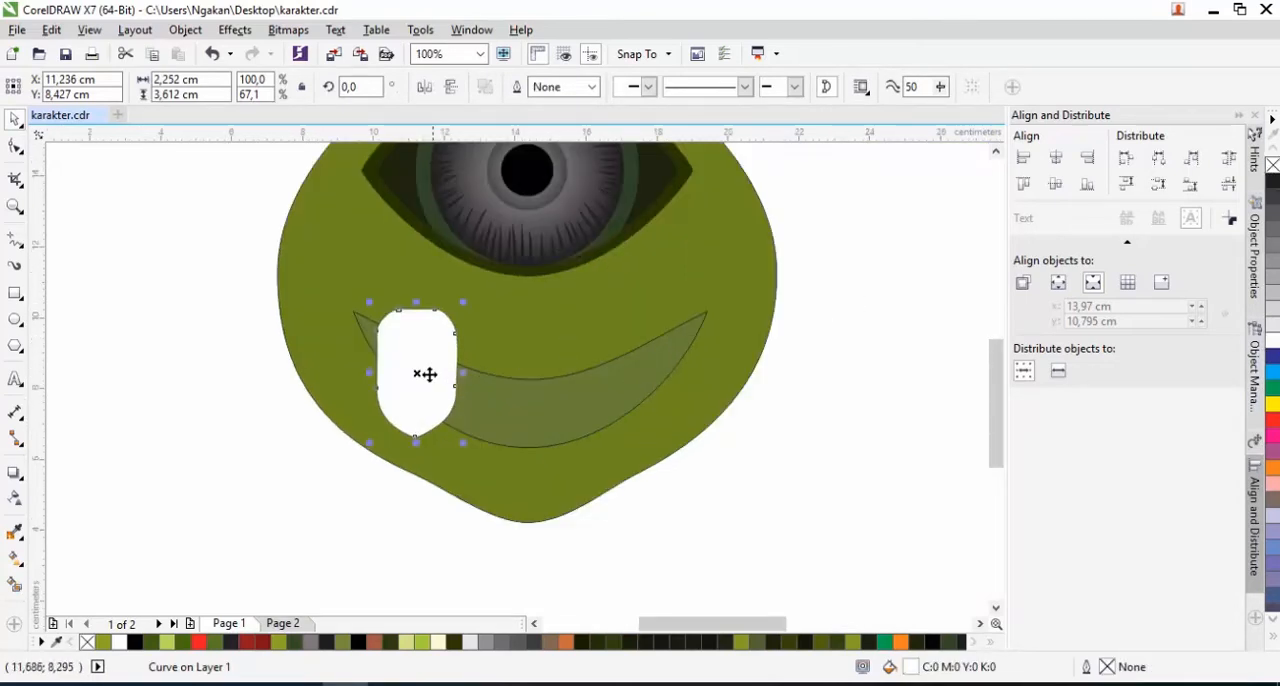
# Shrink the tooth to about 1.11 by 1.78 cm and duplicate it into a row of five along the mouth's left upper edge
pyautogui.moveTo(467, 305); pyautogui.dragTo(386, 338)
pyautogui.scroll(1, 403, 337)
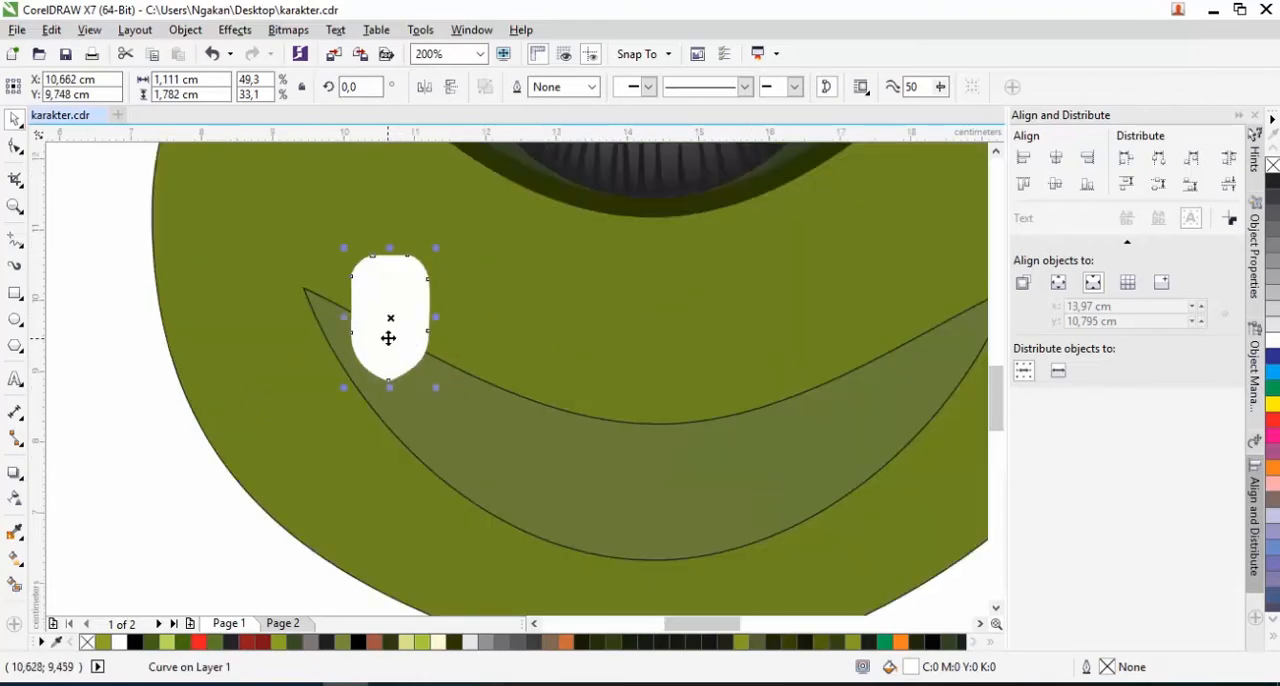
pyautogui.rightClick(460, 367)
pyautogui.moveTo(460, 367); pyautogui.dragTo(660, 444)
pyautogui.rightClick(527, 396)
pyautogui.rightClick(597, 427)
pyautogui.rightClick(660, 444)
pyautogui.moveTo(602, 446); pyautogui.dragTo(600, 466)
pyautogui.moveTo(524, 425); pyautogui.dragTo(519, 439)
pyautogui.moveTo(669, 457); pyautogui.dragTo(743, 452)
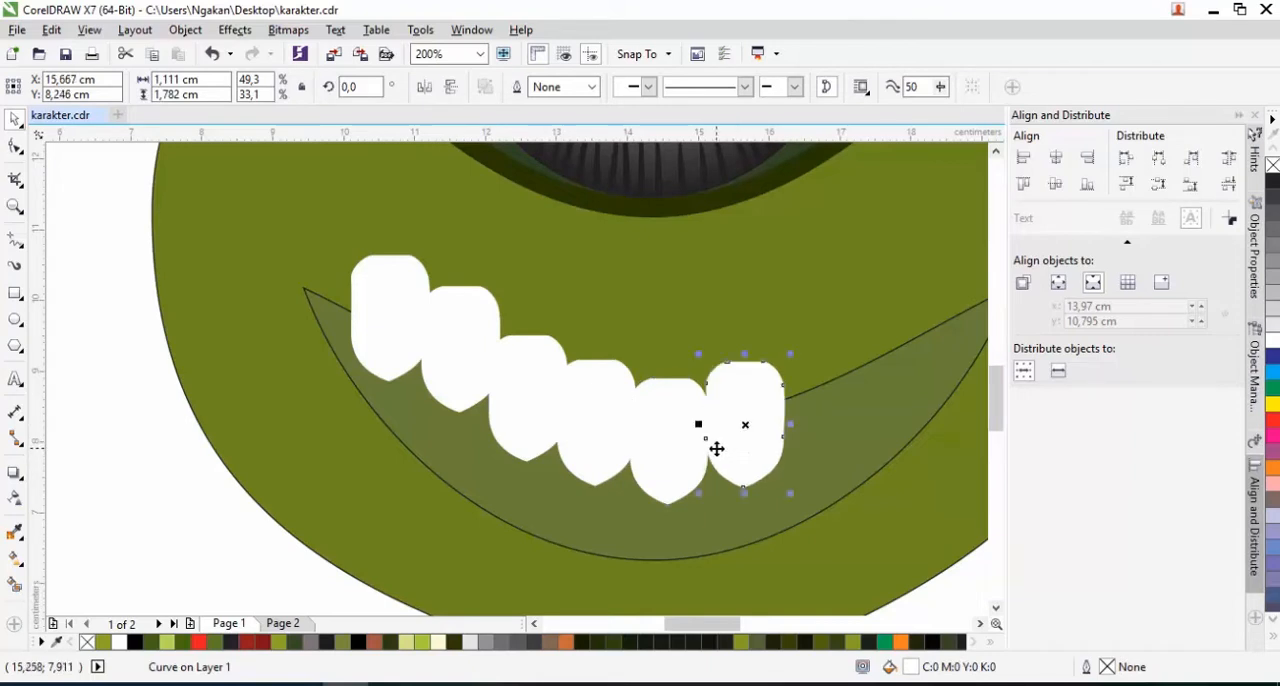
pyautogui.press('Delete')
# Duplicate the row of five teeth, mirror the copy horizontally and fit it to the mouth's right half with the centre teeth overlapping
pyautogui.click(670, 464)
pyautogui.keyDown('shift'); pyautogui.click(598, 440); pyautogui.keyUp('shift')
pyautogui.keyDown('shift'); pyautogui.click(497, 410); pyautogui.keyUp('shift')
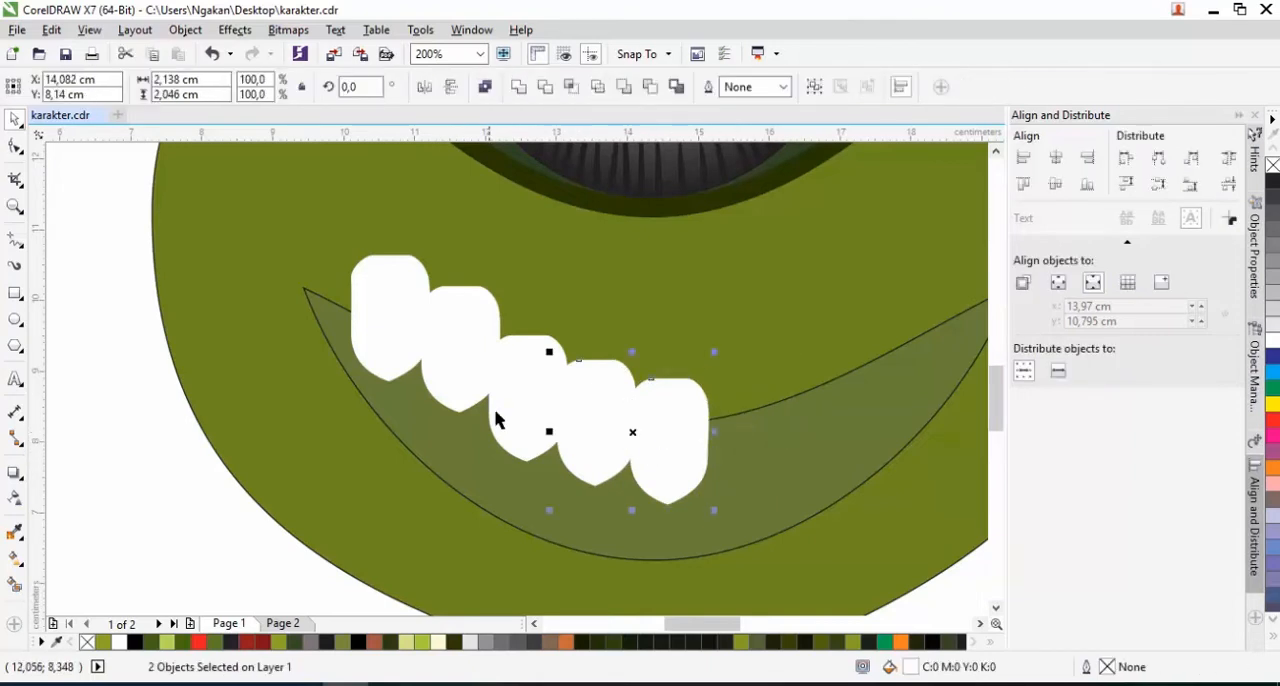
pyautogui.keyDown('shift'); pyautogui.click(458, 369); pyautogui.keyUp('shift')
pyautogui.keyDown('shift'); pyautogui.click(391, 323); pyautogui.keyUp('shift')
pyautogui.scroll(-2, 410, 335)
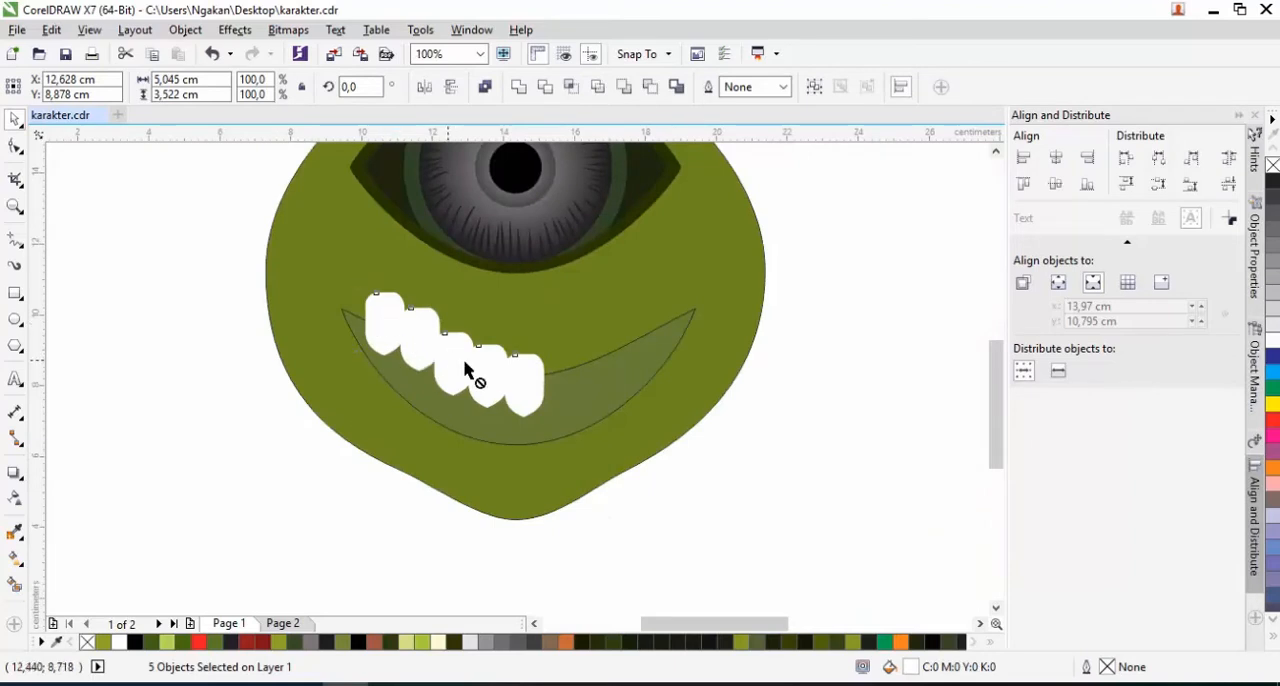
pyautogui.moveTo(622, 361); pyautogui.dragTo(623, 368)
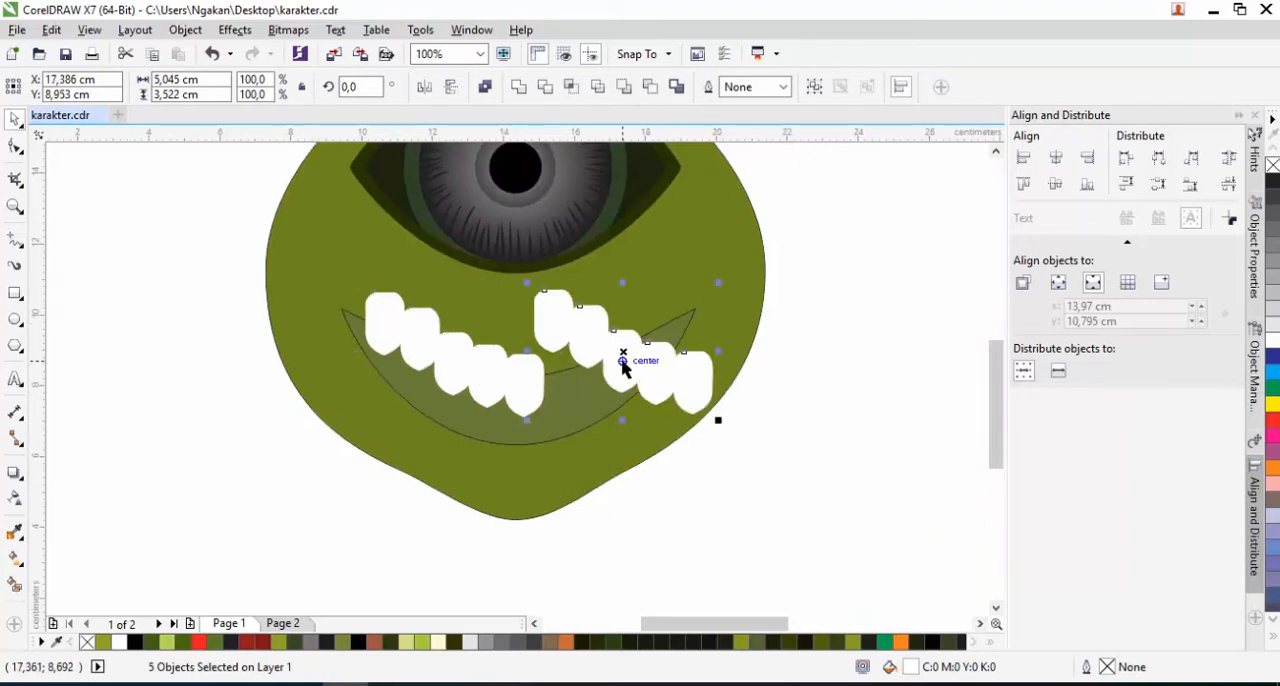
pyautogui.click(424, 86)
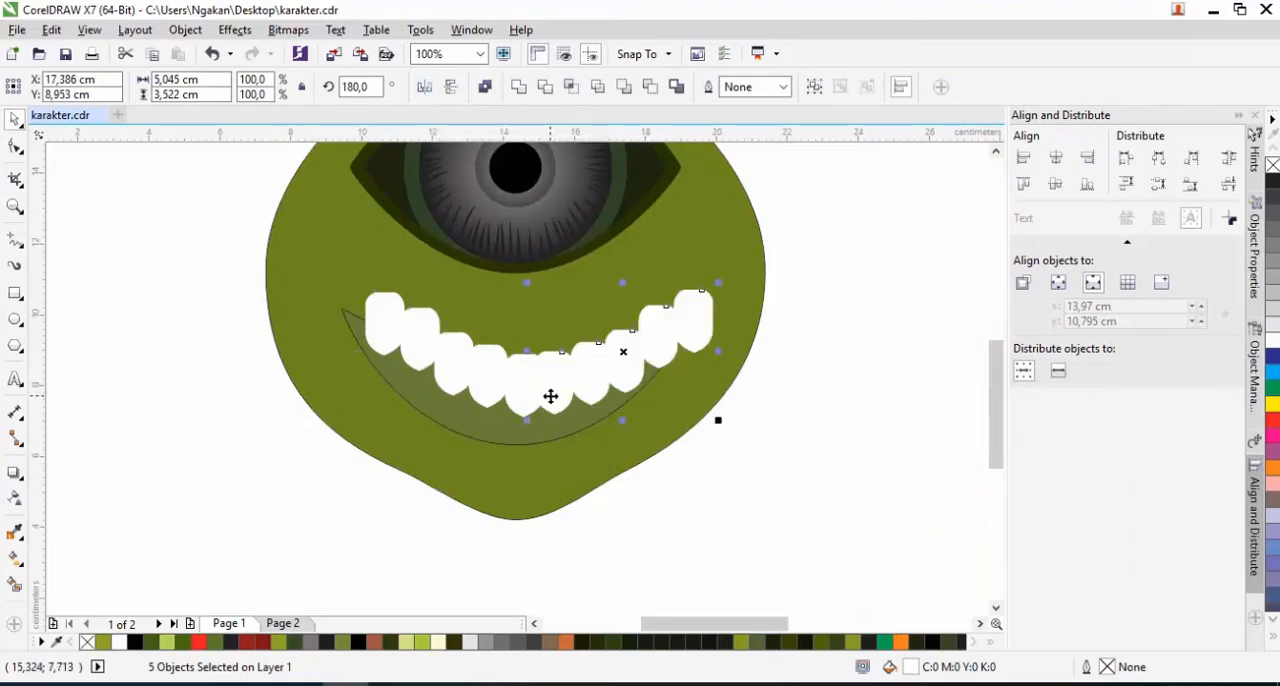
pyautogui.scroll(2, 550, 396)
pyautogui.moveTo(557, 394); pyautogui.dragTo(478, 325)
# Delete the duplicate centre tooth and raise the outermost tooth on the right slightly
pyautogui.press('Escape')
pyautogui.click(484, 370)
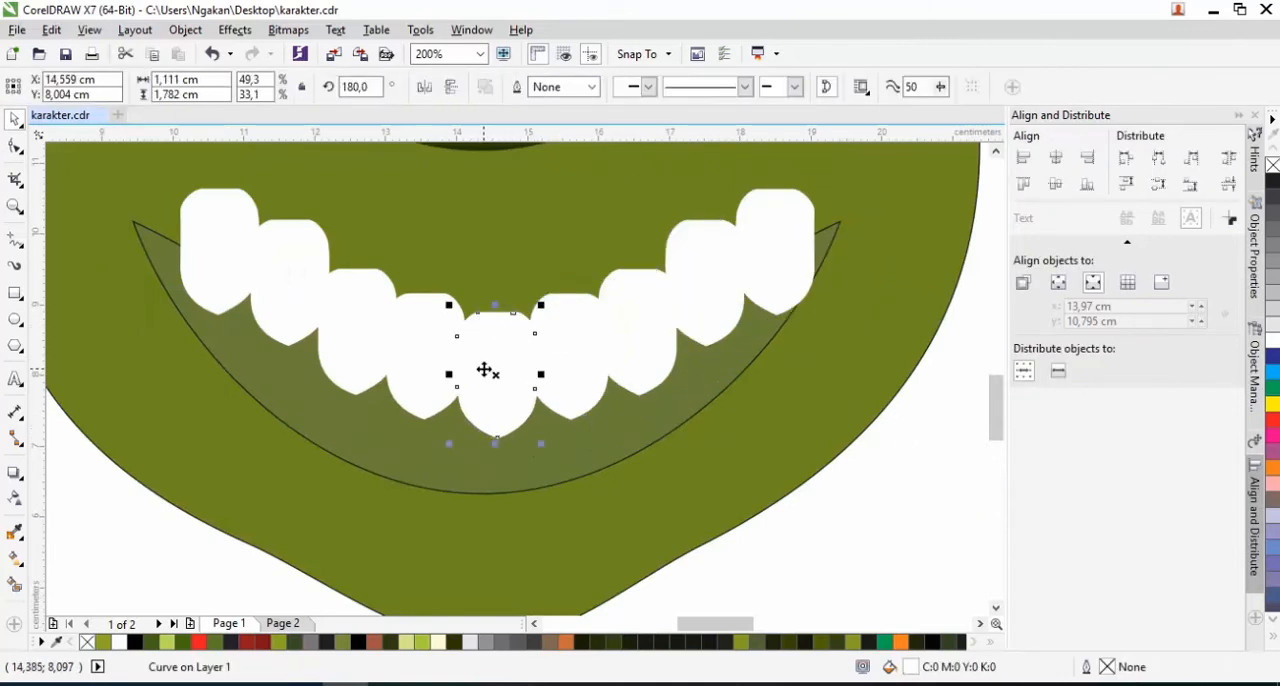
pyautogui.press('Escape')
pyautogui.moveTo(768, 264); pyautogui.dragTo(766, 242)
# Group the nine teeth and PowerClip the group inside the crescent mouth
pyautogui.scroll(-2, 754, 281)
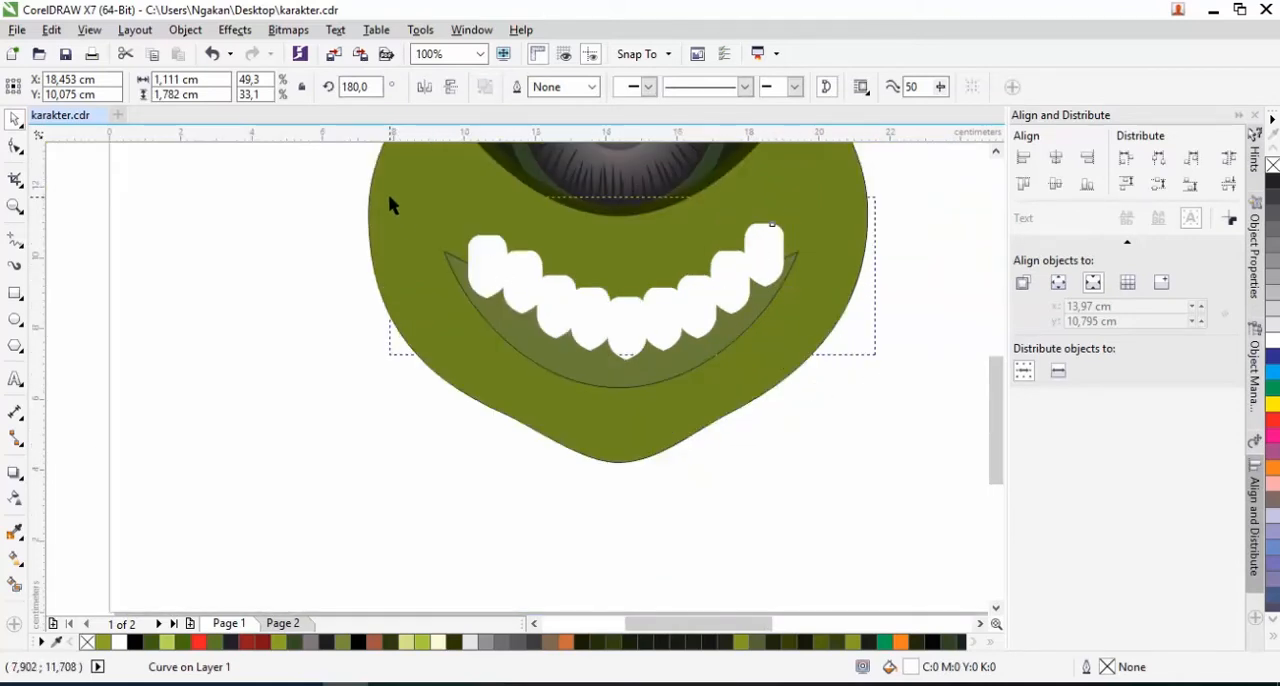
pyautogui.moveTo(388, 193); pyautogui.dragTo(860, 375)
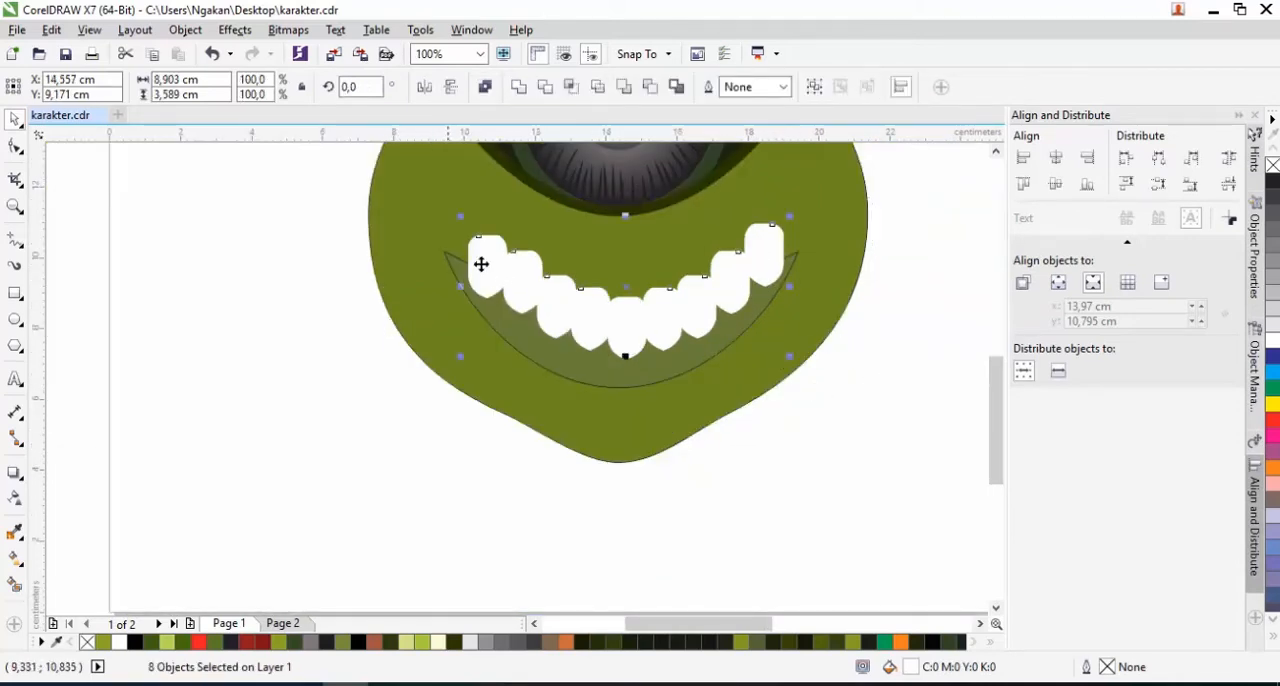
pyautogui.rightClick(628, 340)
pyautogui.click(677, 364)
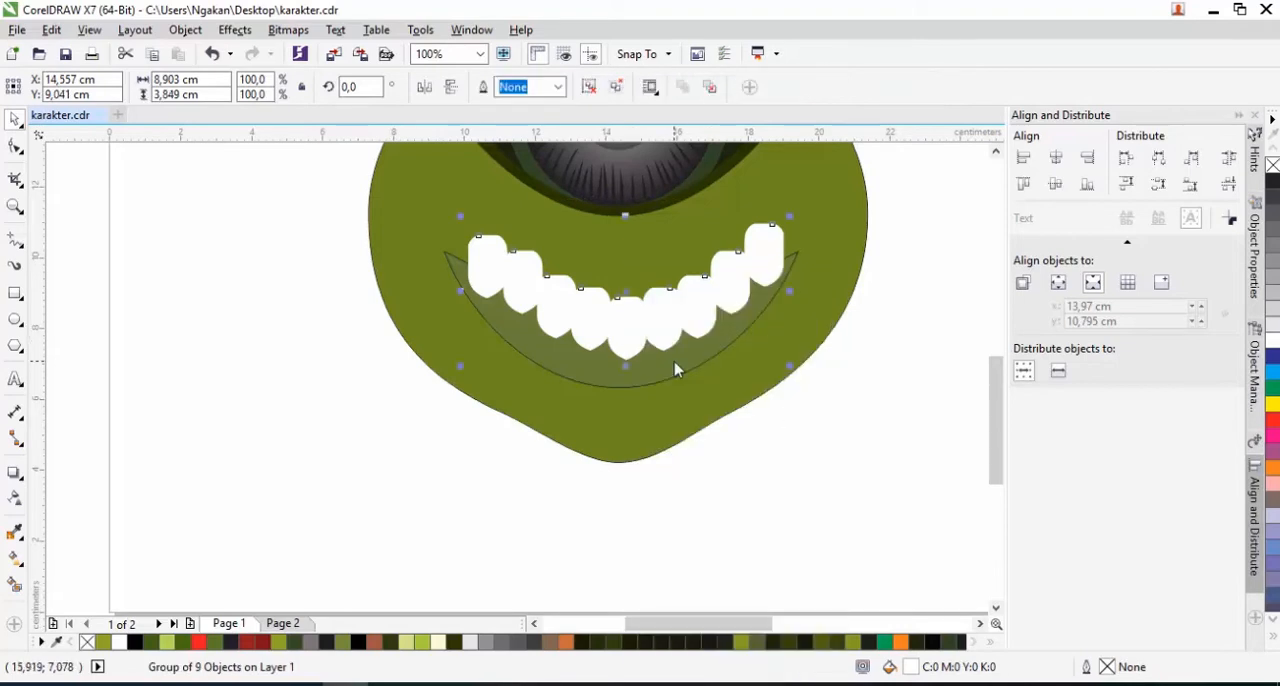
pyautogui.rightClick(630, 335)
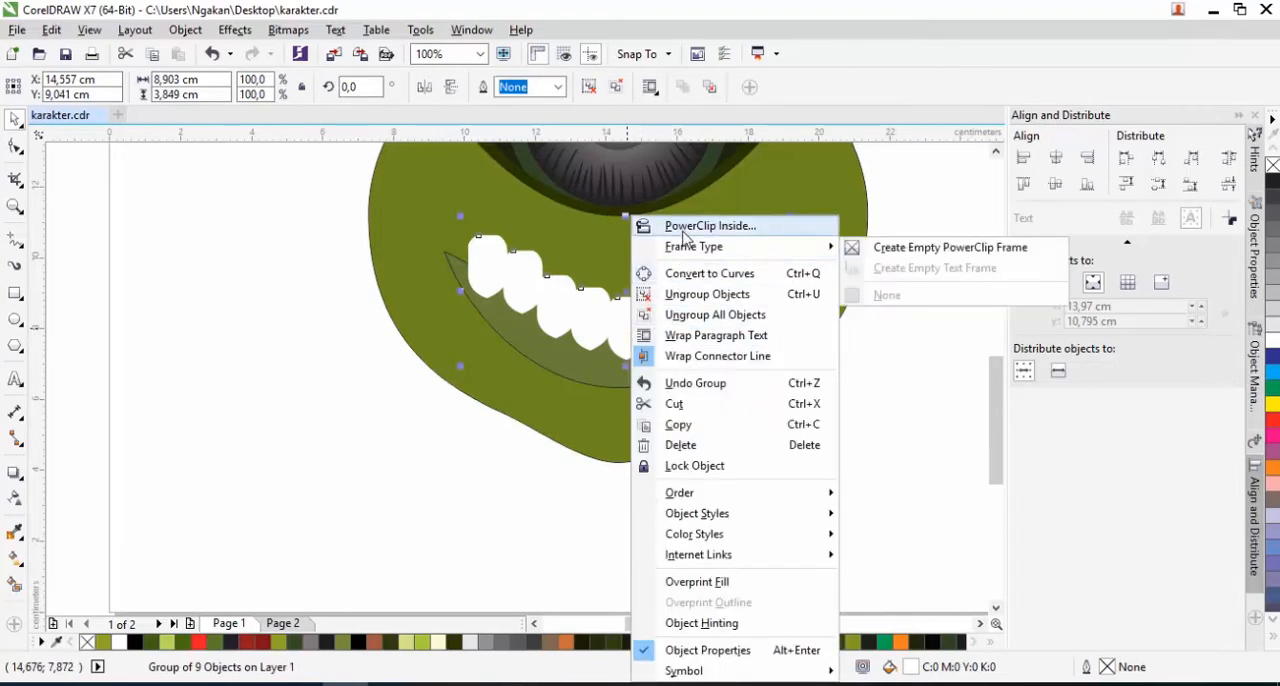
pyautogui.click(690, 224)
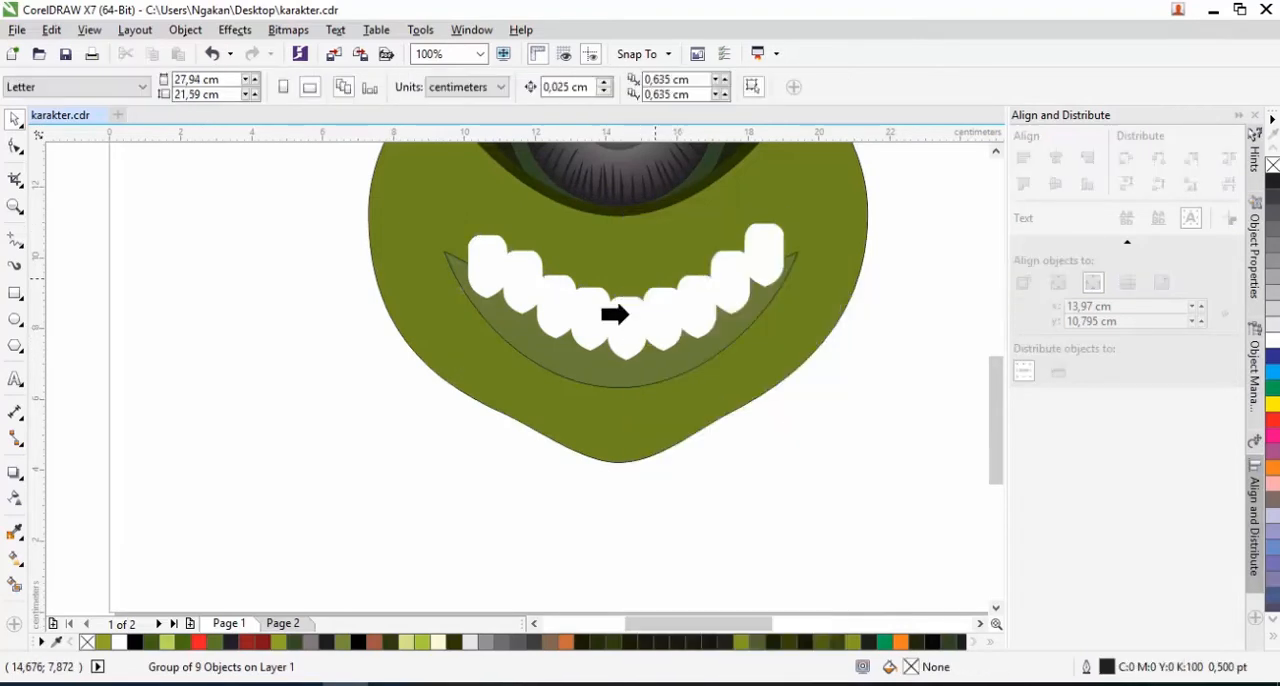
pyautogui.click(562, 370)
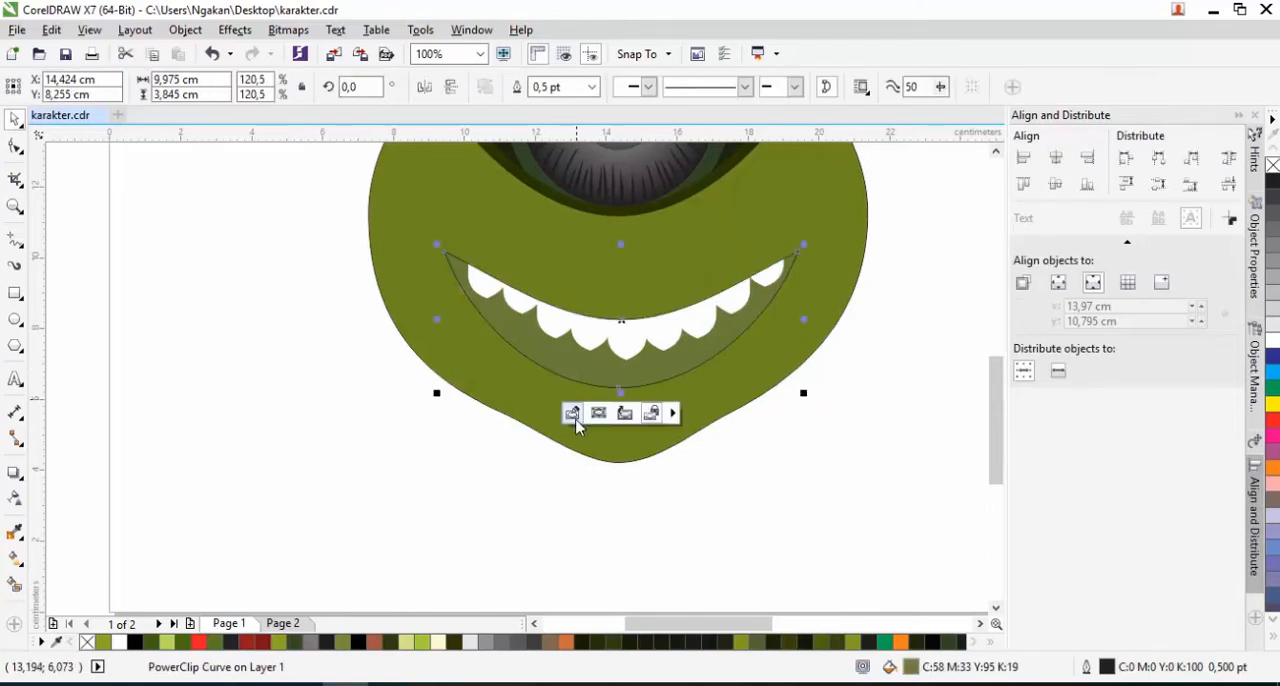
# Open the mouth's PowerClip contents for editing and place a vertically mirrored copy of the teeth group below the upper row
pyautogui.click(572, 413)
pyautogui.click(586, 340)
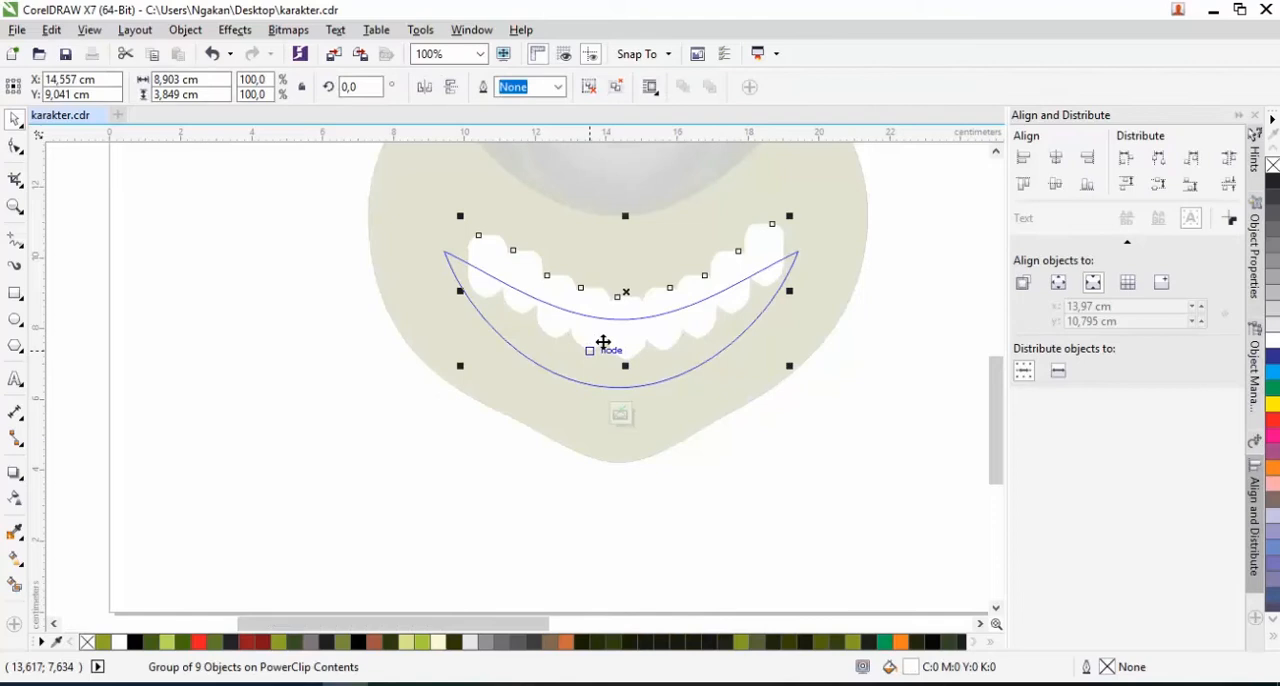
pyautogui.moveTo(590, 341); pyautogui.dragTo(589, 466)
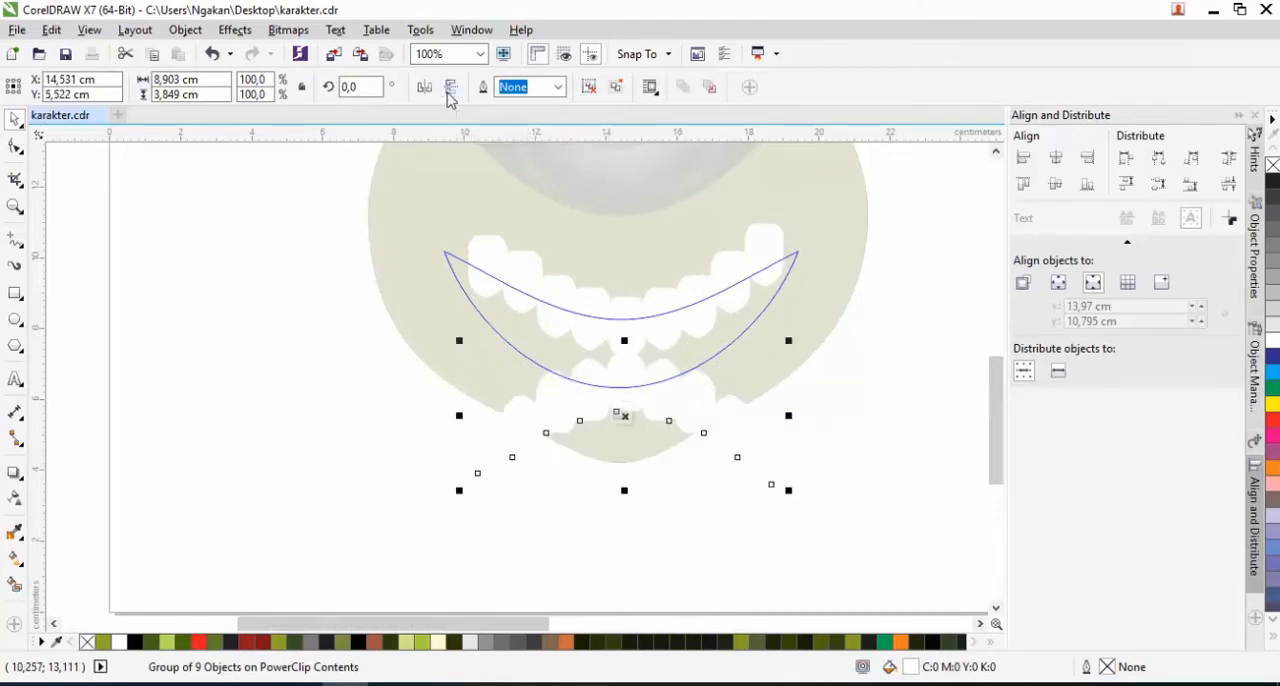
# Ungroup the lower row of teeth and move its outer teeth upward on both sides to follow the mouth's lower curve
pyautogui.rightClick(689, 423)
pyautogui.click(760, 294)
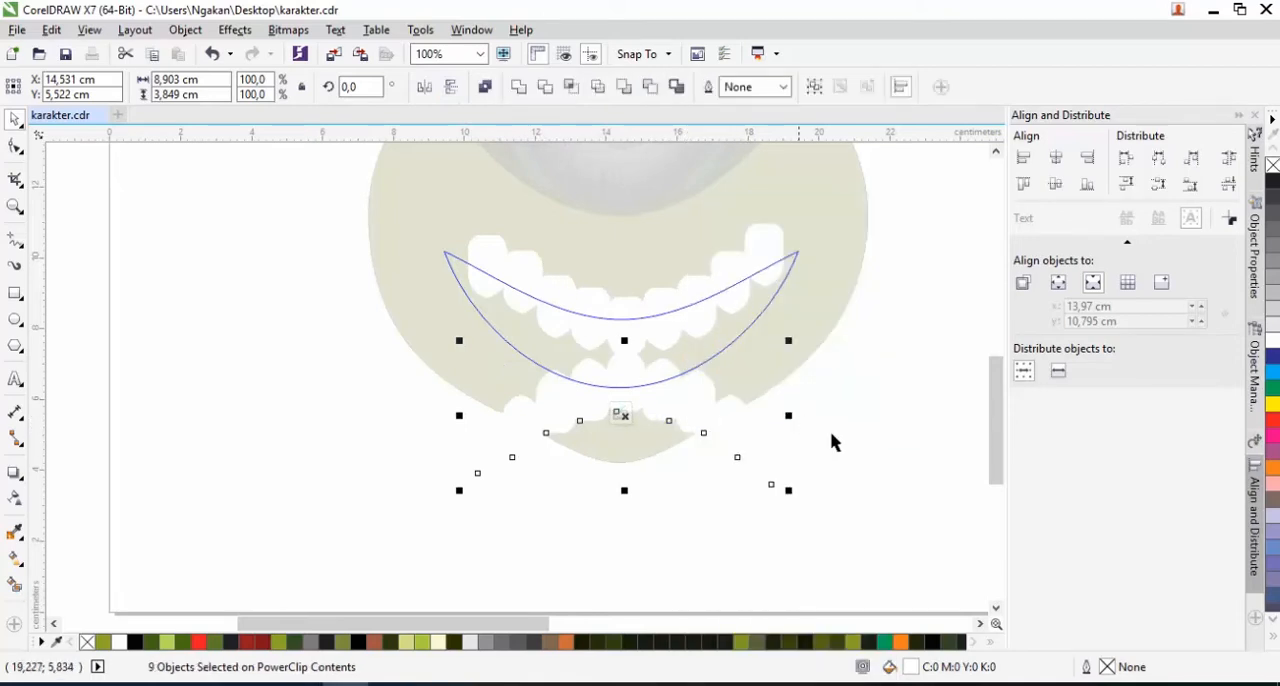
pyautogui.press('Escape')
pyautogui.scroll(1, 714, 412)
pyautogui.moveTo(715, 397); pyautogui.dragTo(715, 354)
pyautogui.moveTo(774, 420); pyautogui.dragTo(772, 289)
pyautogui.moveTo(421, 406); pyautogui.dragTo(309, 302)
pyautogui.moveTo(838, 514); pyautogui.dragTo(831, 284)
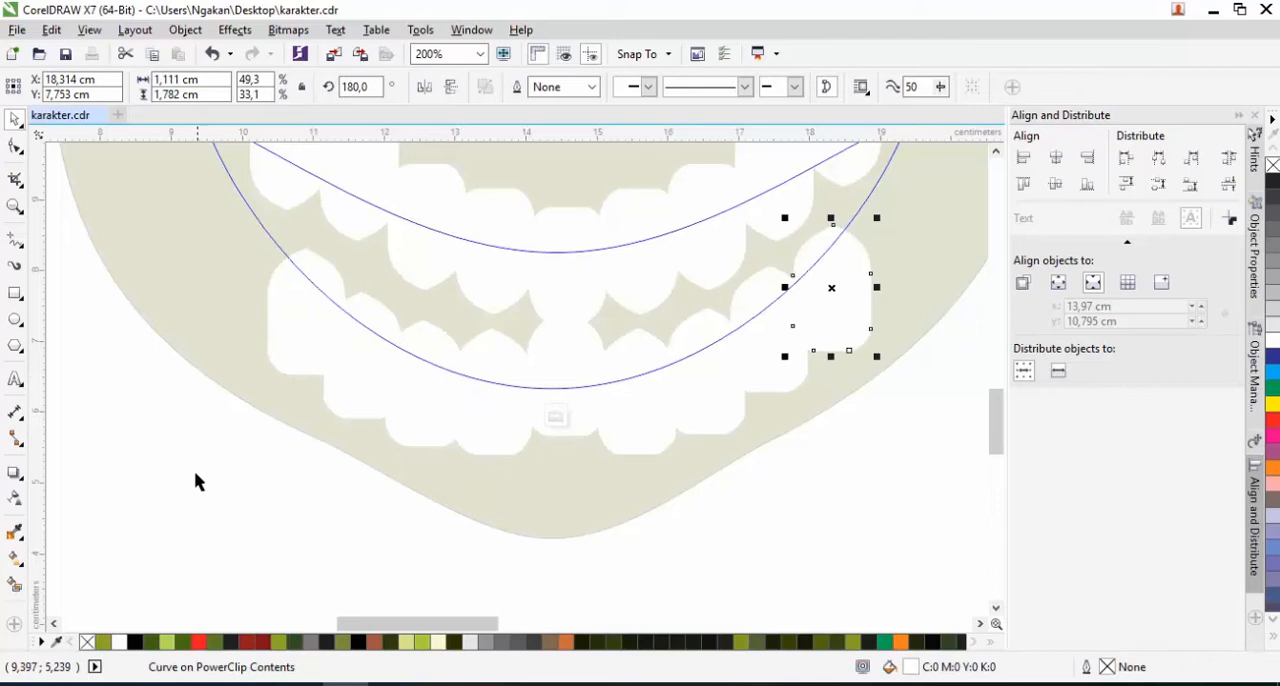
# Shift the lower centre tooth slightly and finish editing the mouth's PowerClip contents
pyautogui.click(201, 525)
pyautogui.moveTo(137, 422); pyautogui.dragTo(338, 589)
pyautogui.moveTo(577, 357); pyautogui.dragTo(569, 374)
pyautogui.click(557, 417)
# Make an enlarged copy of the mouth over the original and stretch it upward to about 10.77 × 4.40 cm
pyautogui.scroll(-1, 492, 480)
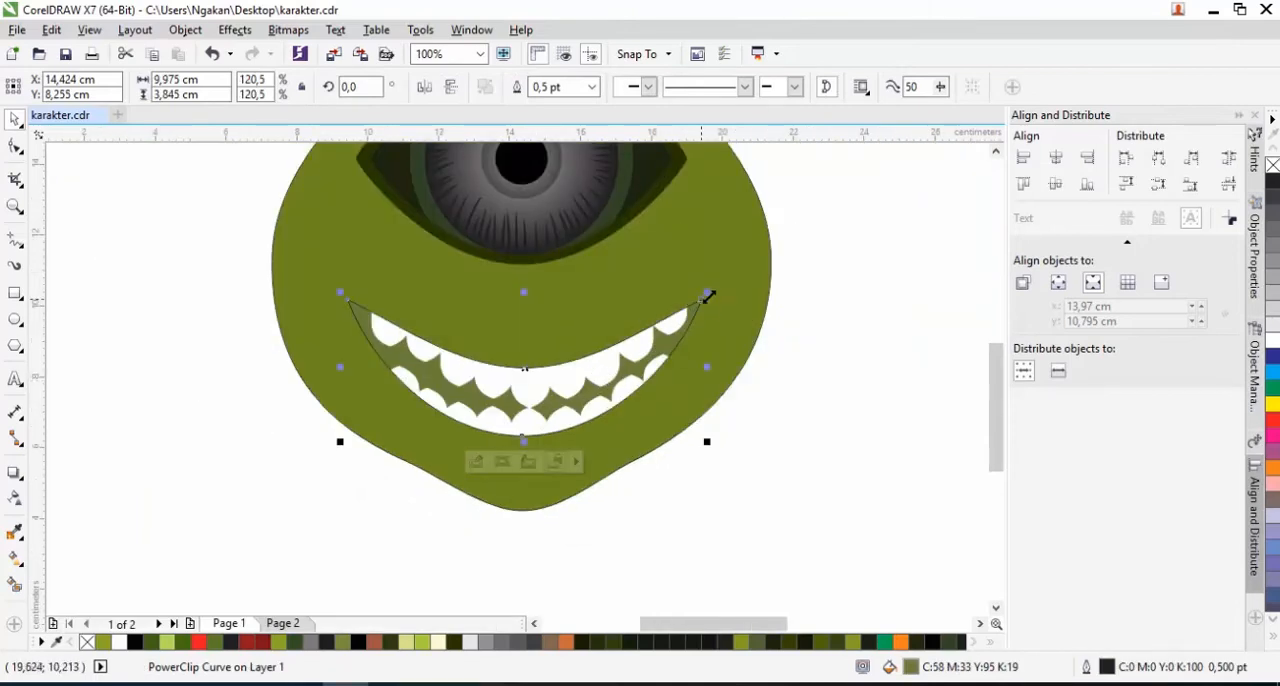
pyautogui.moveTo(711, 285); pyautogui.dragTo(722, 280)
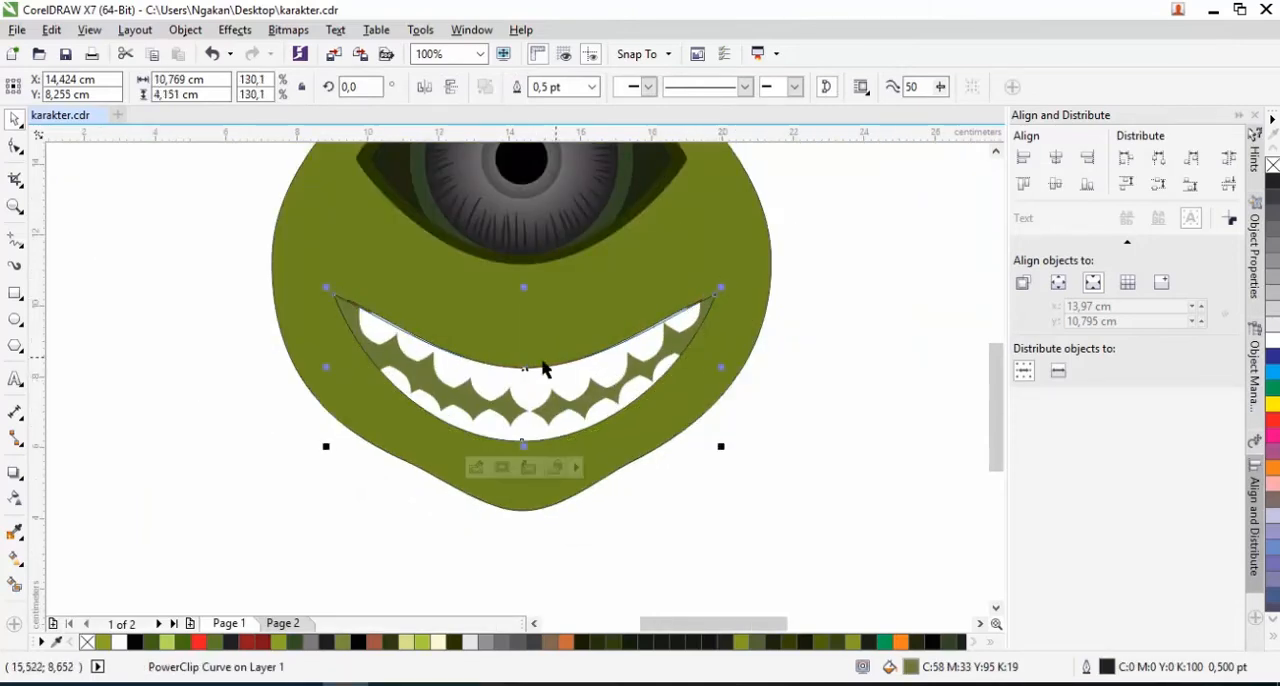
pyautogui.moveTo(521, 288); pyautogui.dragTo(520, 277)
# Delete the teeth clipped inside the enlarged mouth copy and set its frame type to None
pyautogui.rightClick(501, 398)
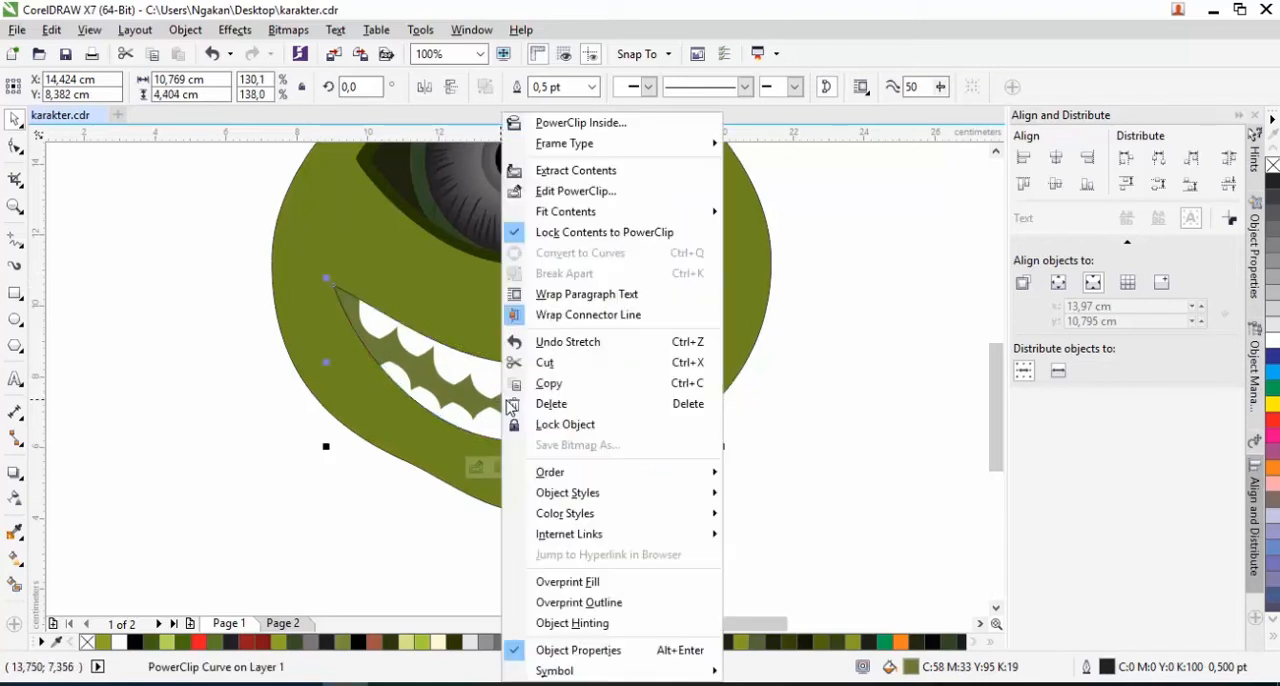
pyautogui.click(575, 191)
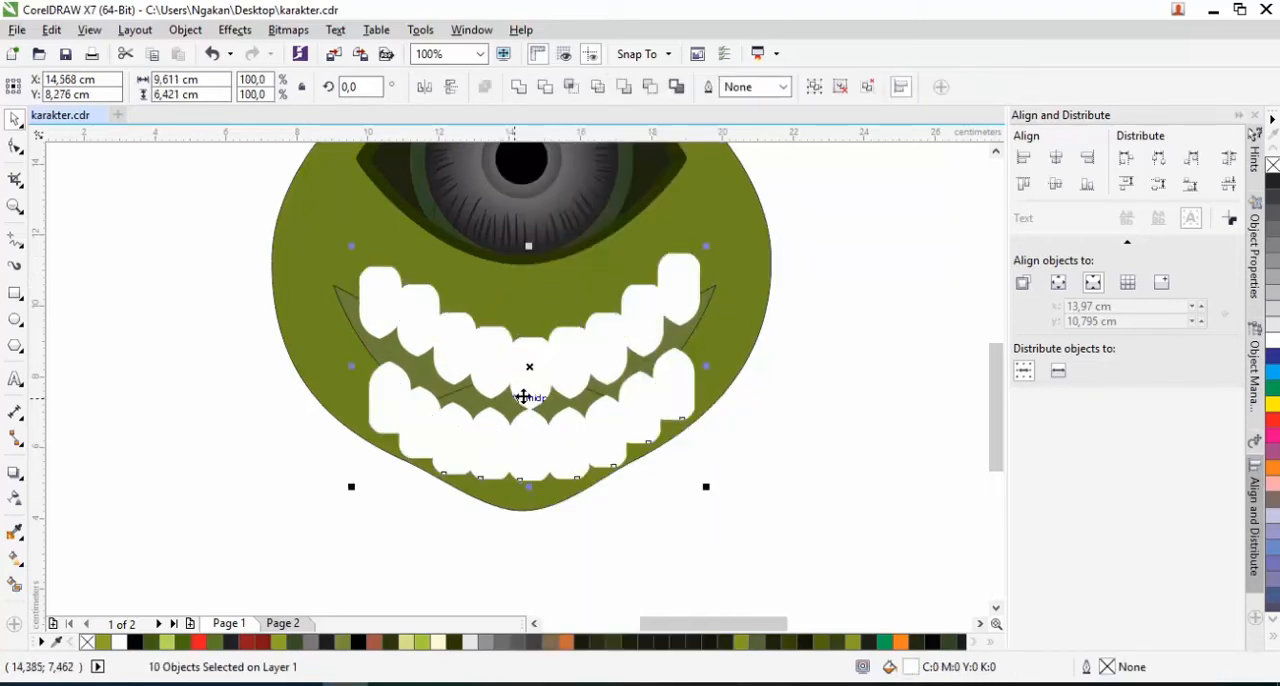
pyautogui.click(522, 397)
pyautogui.rightClick(523, 408)
pyautogui.moveTo(634, 152)
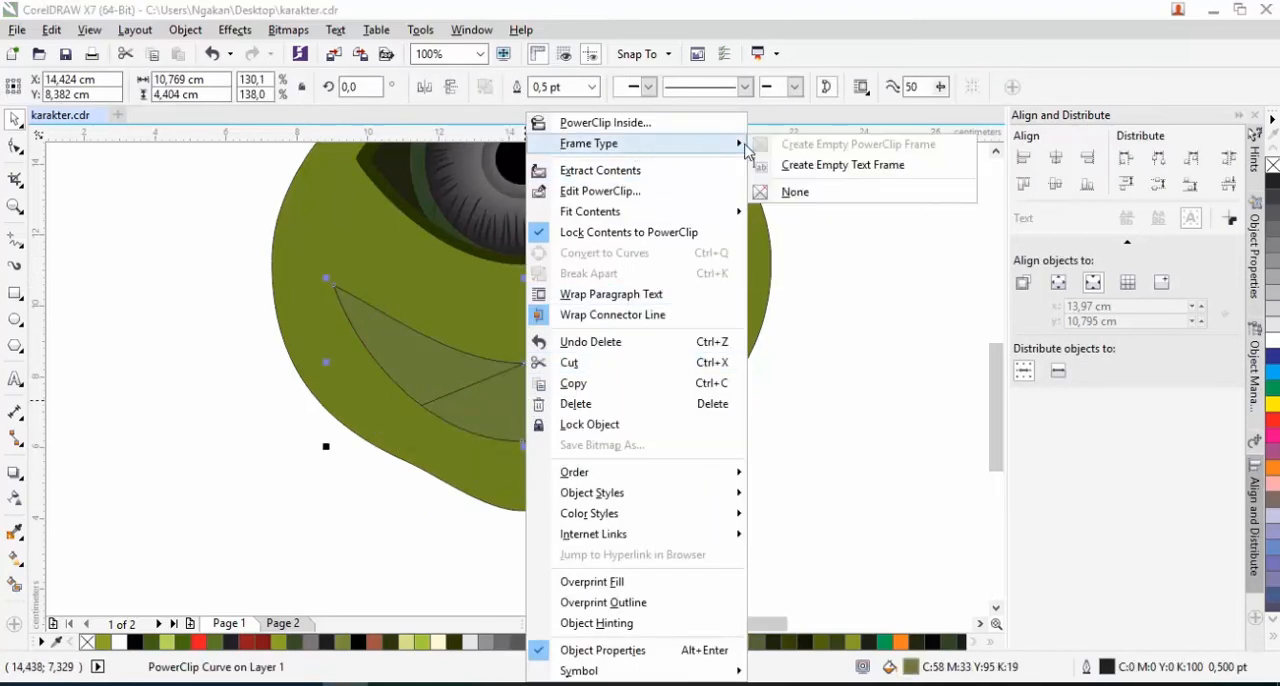
pyautogui.click(793, 193)
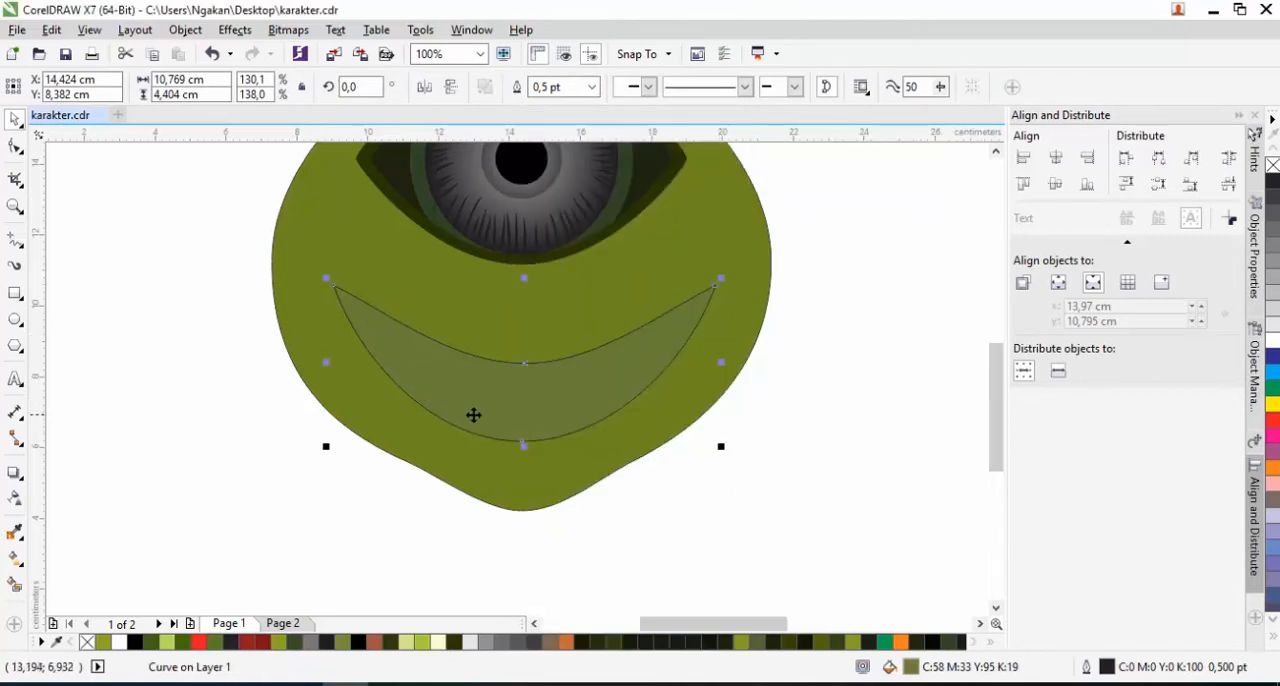
# Fill the enlarged mouth crescent with red (C:0 M:100 Y:100 K:0) and remove its outline
pyautogui.scroll(-1, 474, 415)
pyautogui.click(1273, 421)
pyautogui.scroll(1, 512, 402)
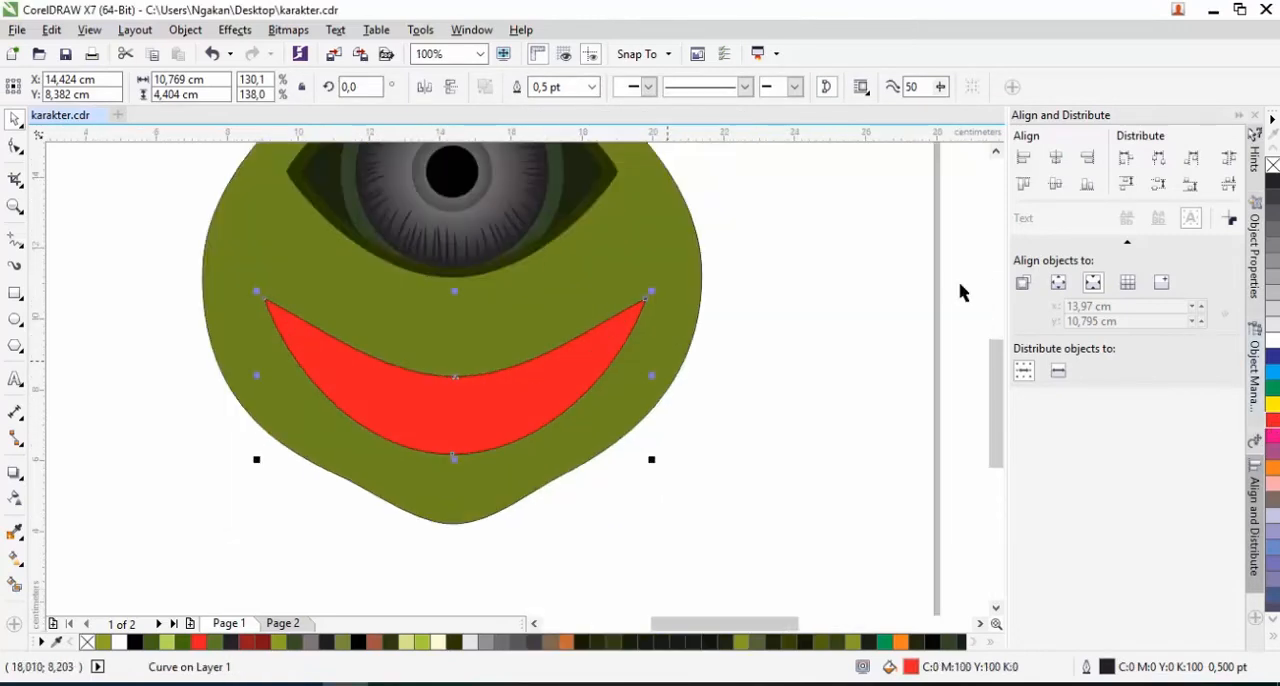
pyautogui.rightClick(1274, 168)
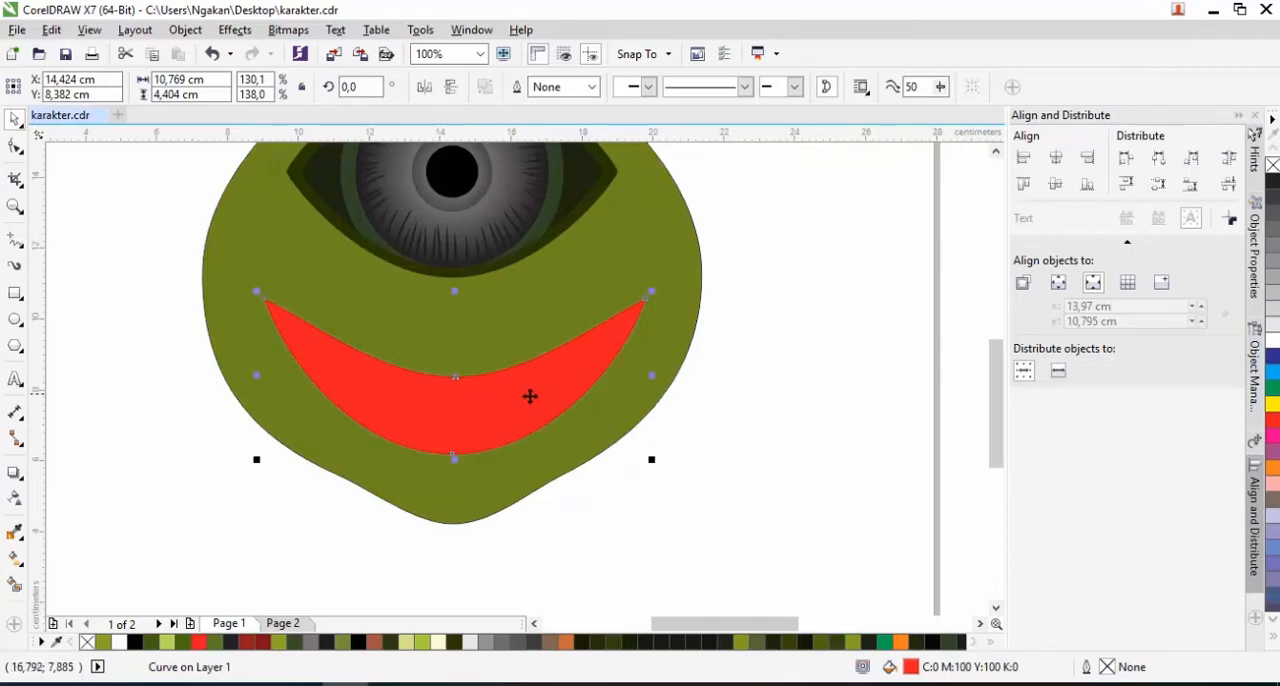
# Send the red crescent and the green body in turn to the back of the page, leaving the toothed mouth in front
pyautogui.scroll(1, 494, 410)
pyautogui.rightClick(494, 410)
pyautogui.moveTo(628, 478)
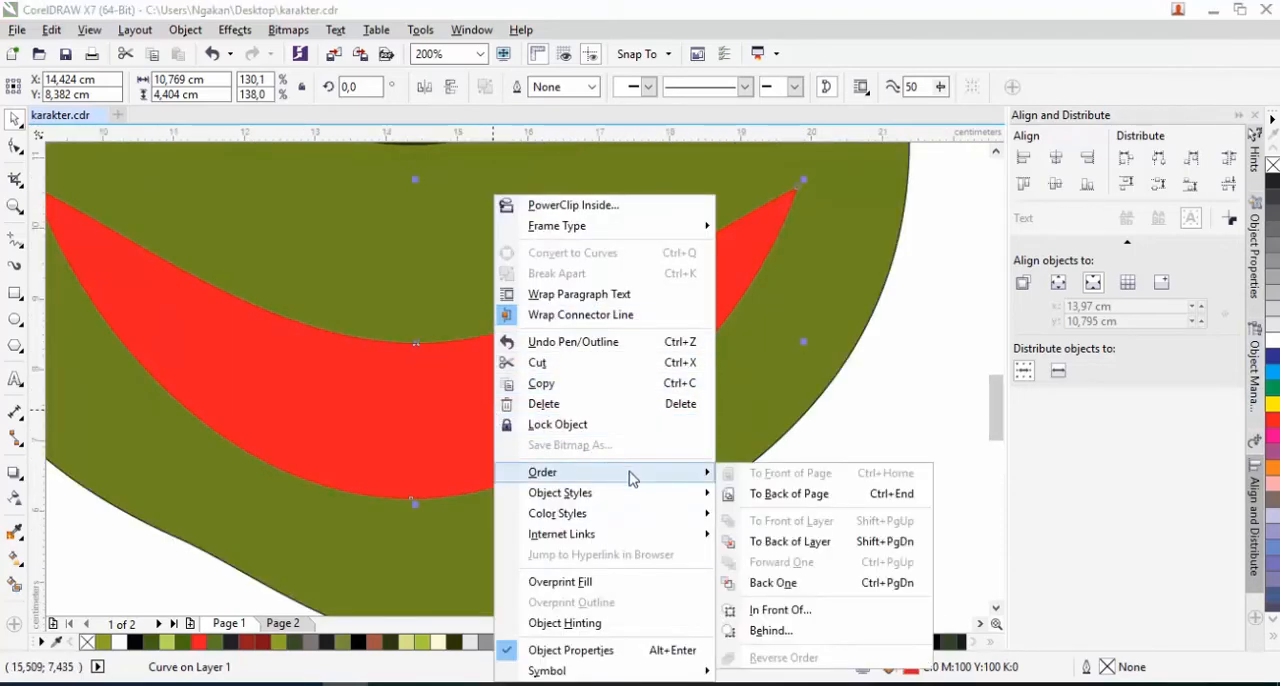
pyautogui.click(789, 494)
pyautogui.rightClick(636, 432)
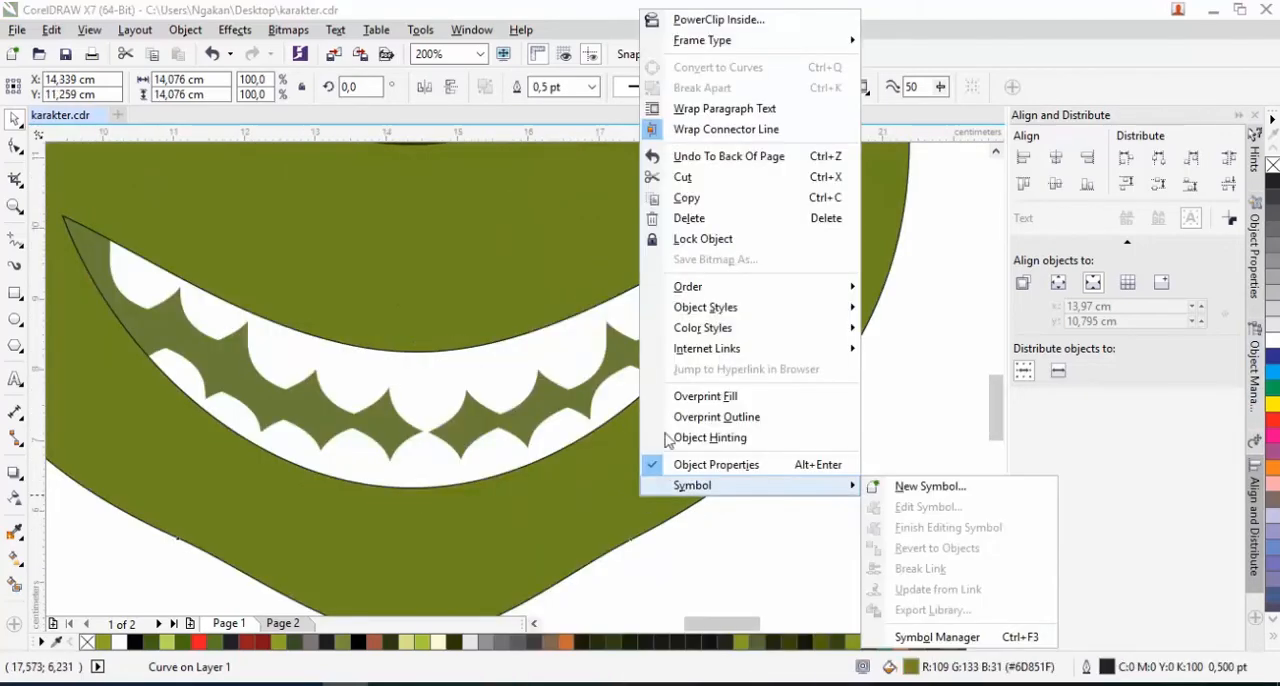
pyautogui.moveTo(760, 307)
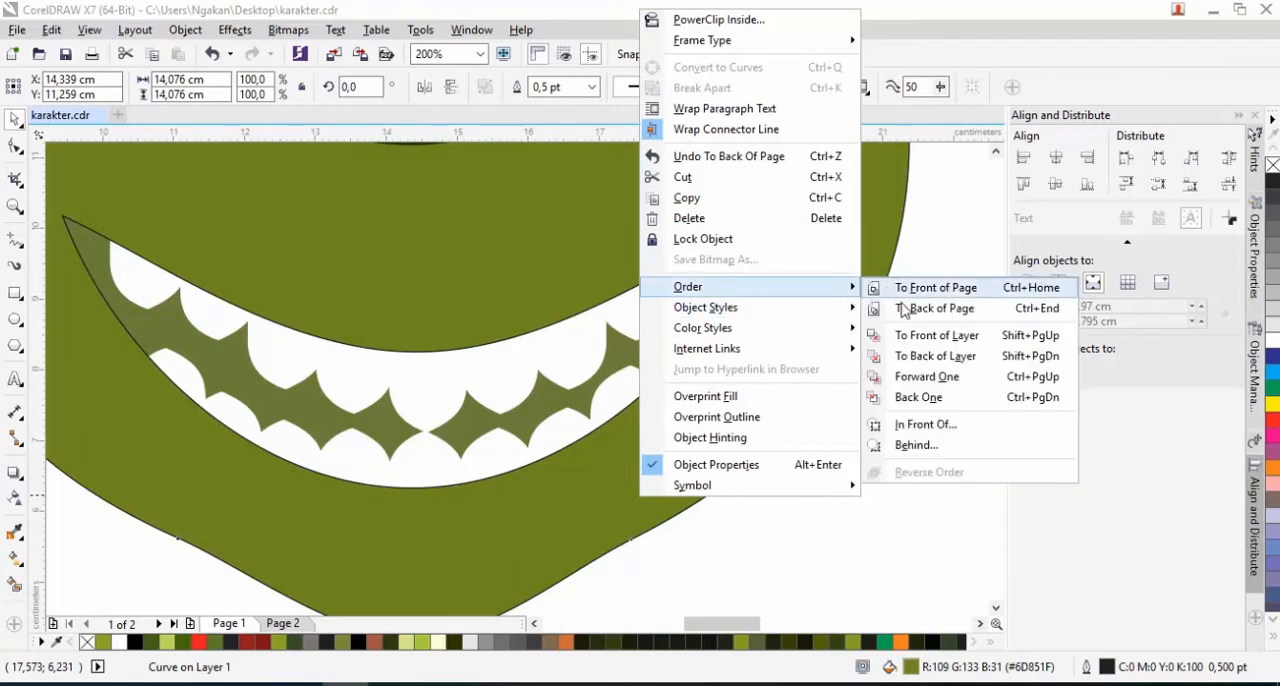
pyautogui.click(888, 312)
# Remove the outline from the inner mouth that holds the teeth
pyautogui.click(586, 382)
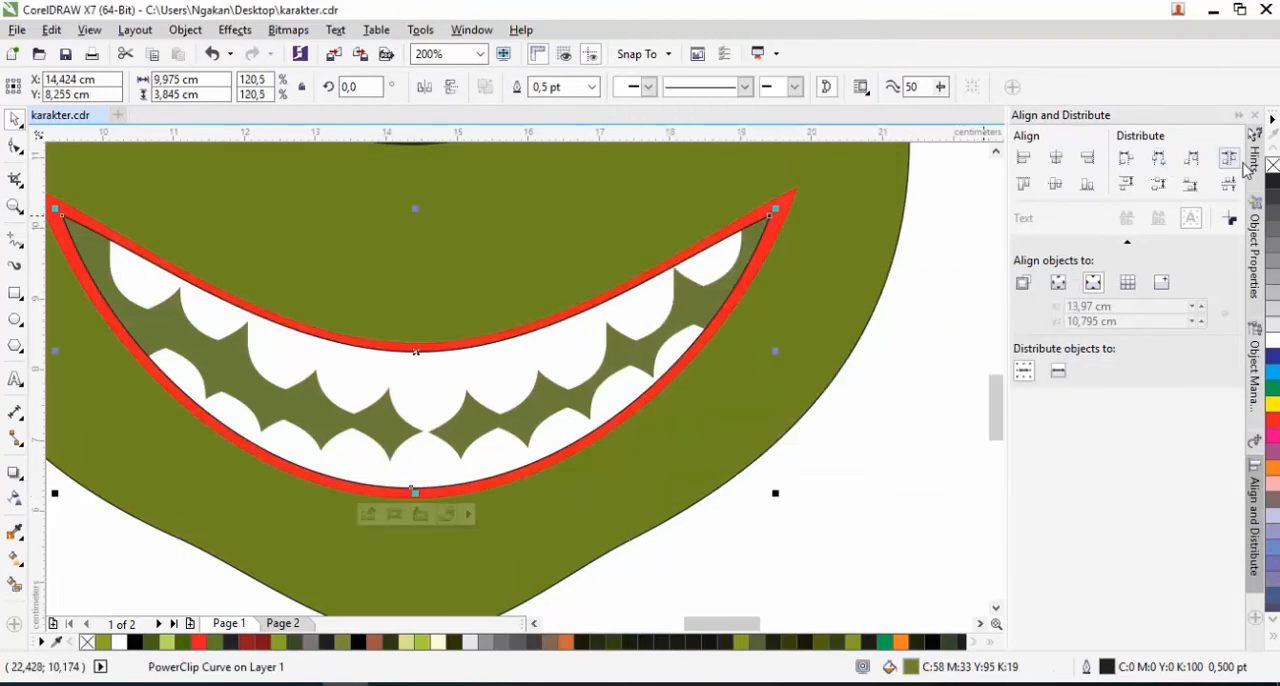
pyautogui.scroll(-2, 361, 435)
pyautogui.scroll(-1, 361, 435)
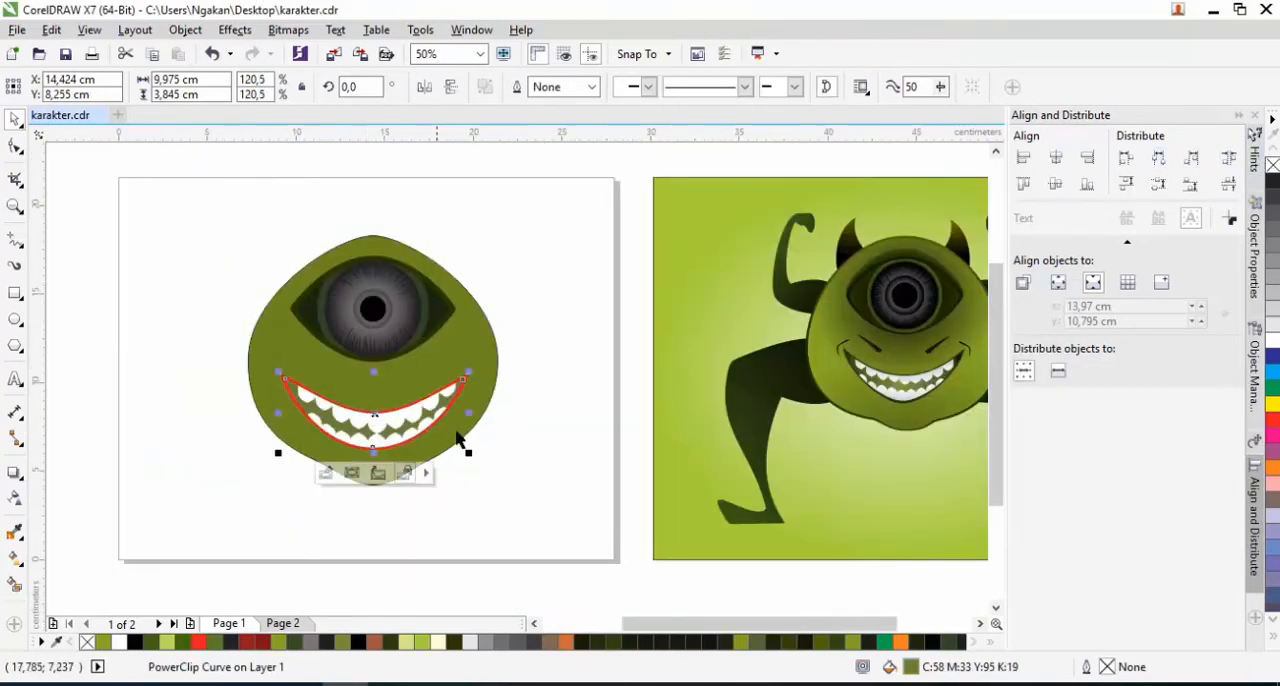
pyautogui.click(428, 494)
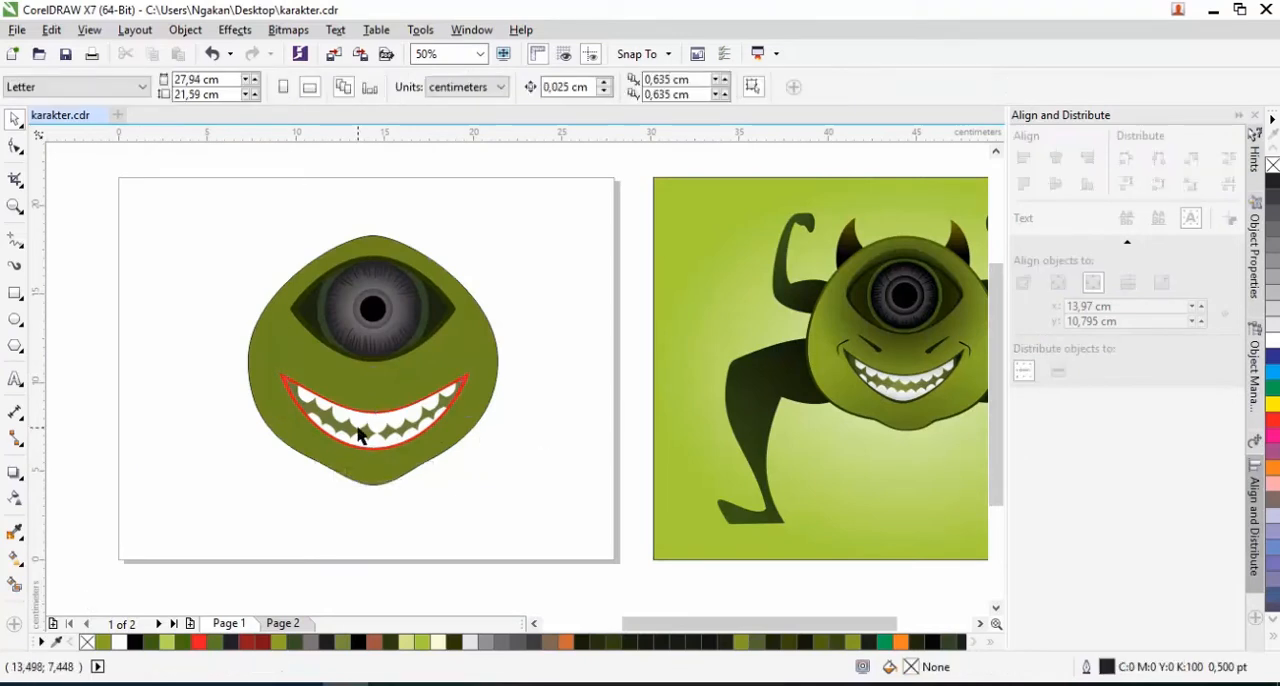
# Select the whole face and scale it down to about 11.85 cm in width and height
pyautogui.moveTo(289, 283); pyautogui.dragTo(554, 533)
pyautogui.moveTo(503, 212); pyautogui.dragTo(460, 273)
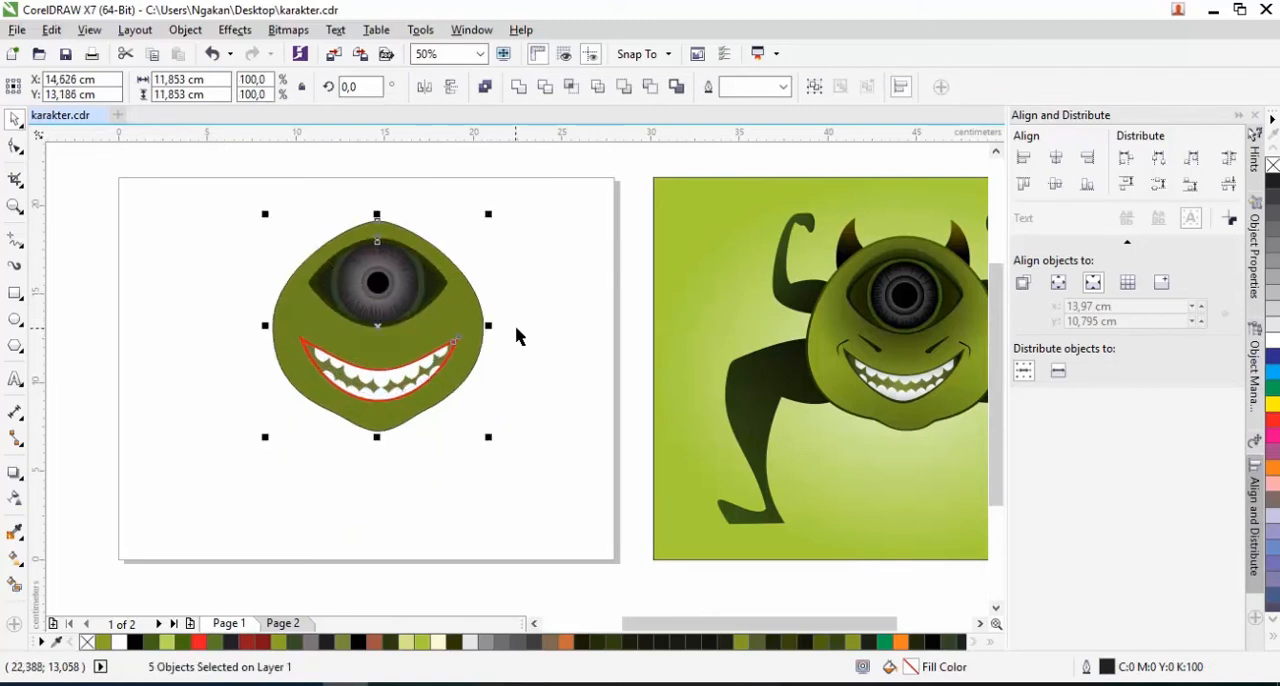
pyautogui.click(518, 330)
# Draw a wide rectangle and an overlapping upright one about 2.9 × 9.8 cm below the face and weld them into a leg shape
pyautogui.click(14, 298)
pyautogui.moveTo(349, 465); pyautogui.dragTo(486, 526)
pyautogui.moveTo(450, 465); pyautogui.dragTo(507, 588)
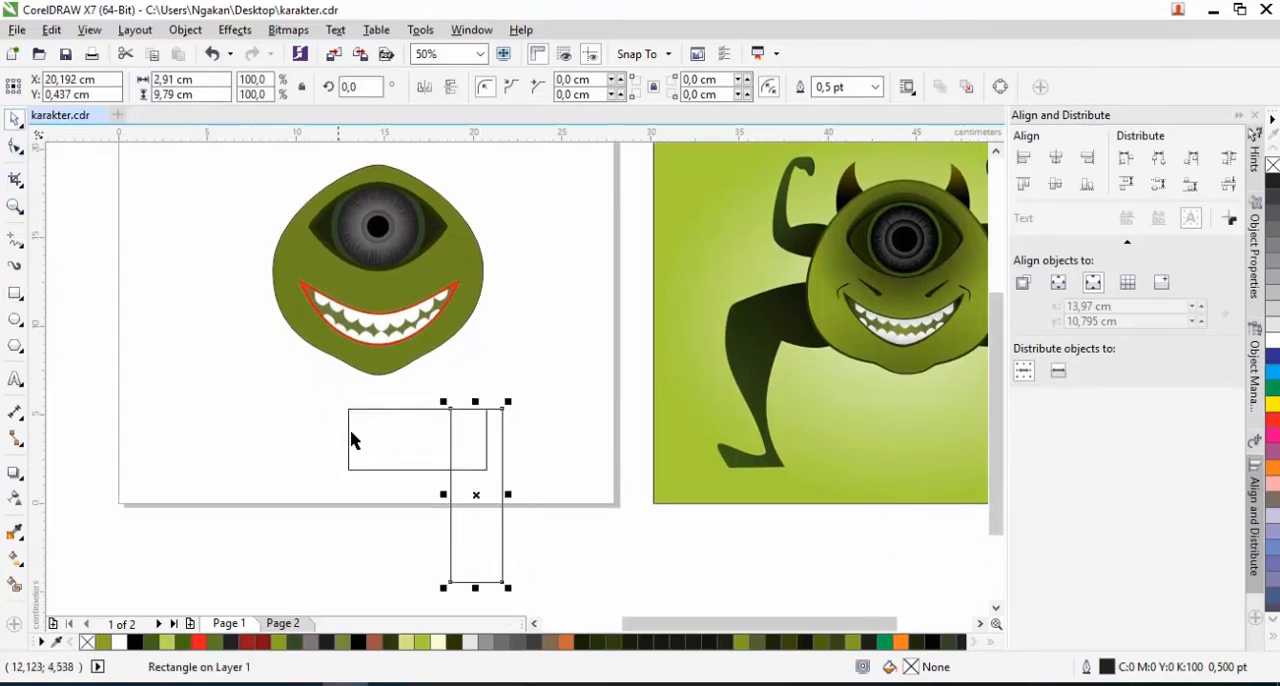
pyautogui.keyDown('shift'); pyautogui.click(375, 442); pyautogui.keyUp('shift')
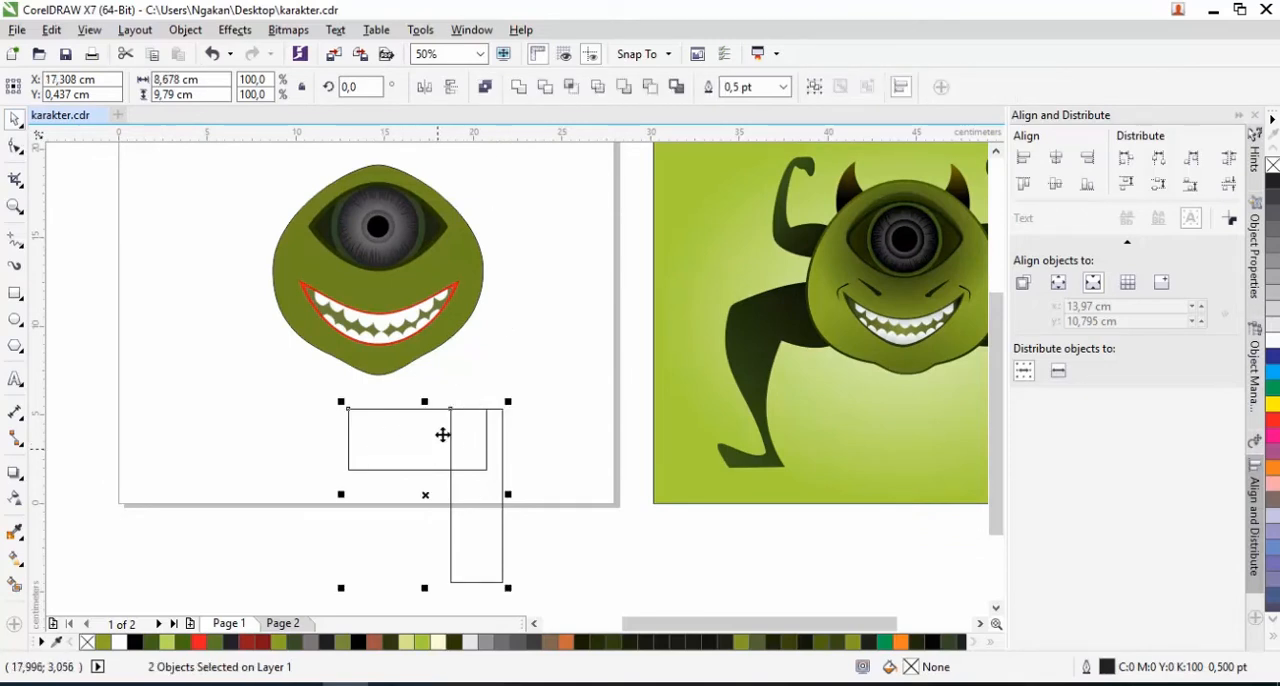
pyautogui.click(519, 88)
# Convert the upper and lower edges of the thigh to curves and bow both outward
pyautogui.click(15, 148)
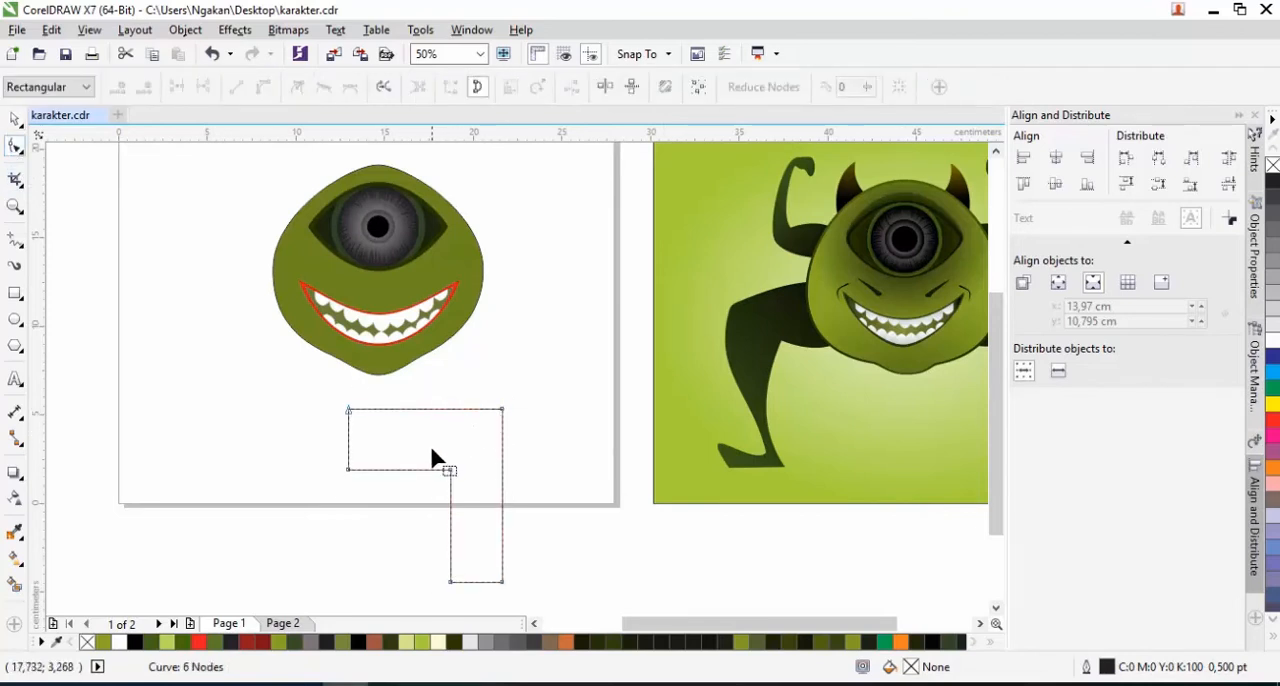
pyautogui.rightClick(398, 468)
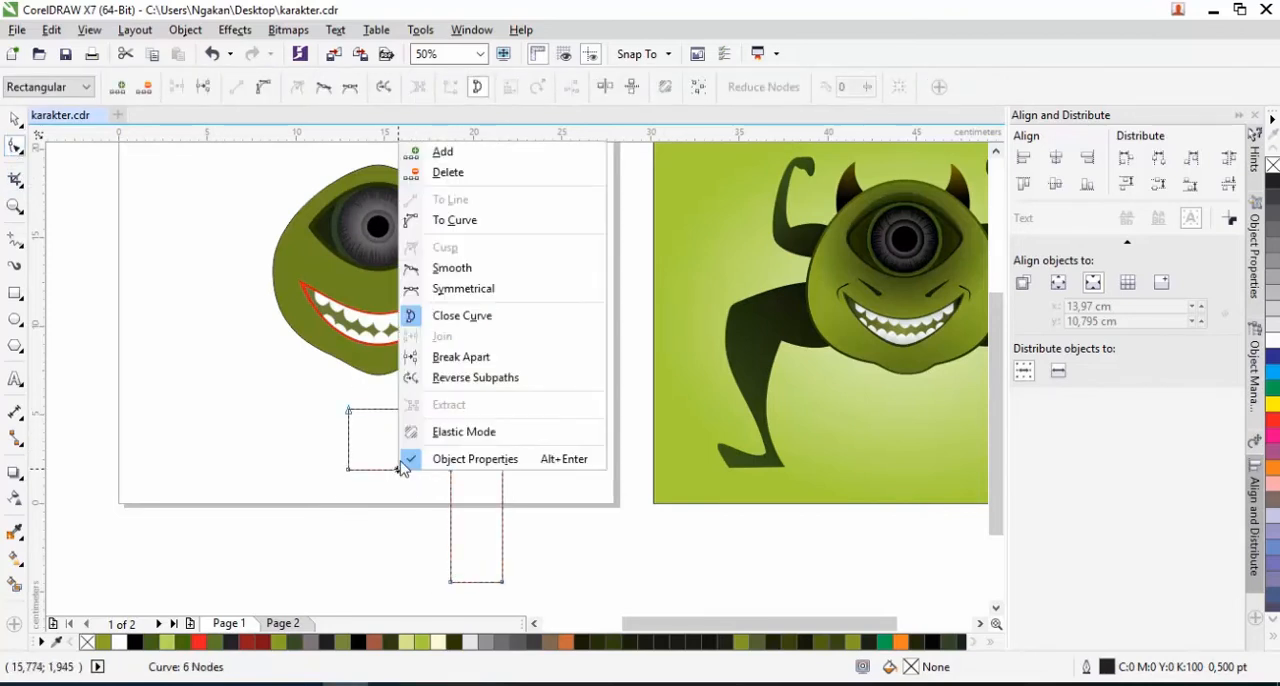
pyautogui.click(450, 217)
pyautogui.rightClick(420, 420)
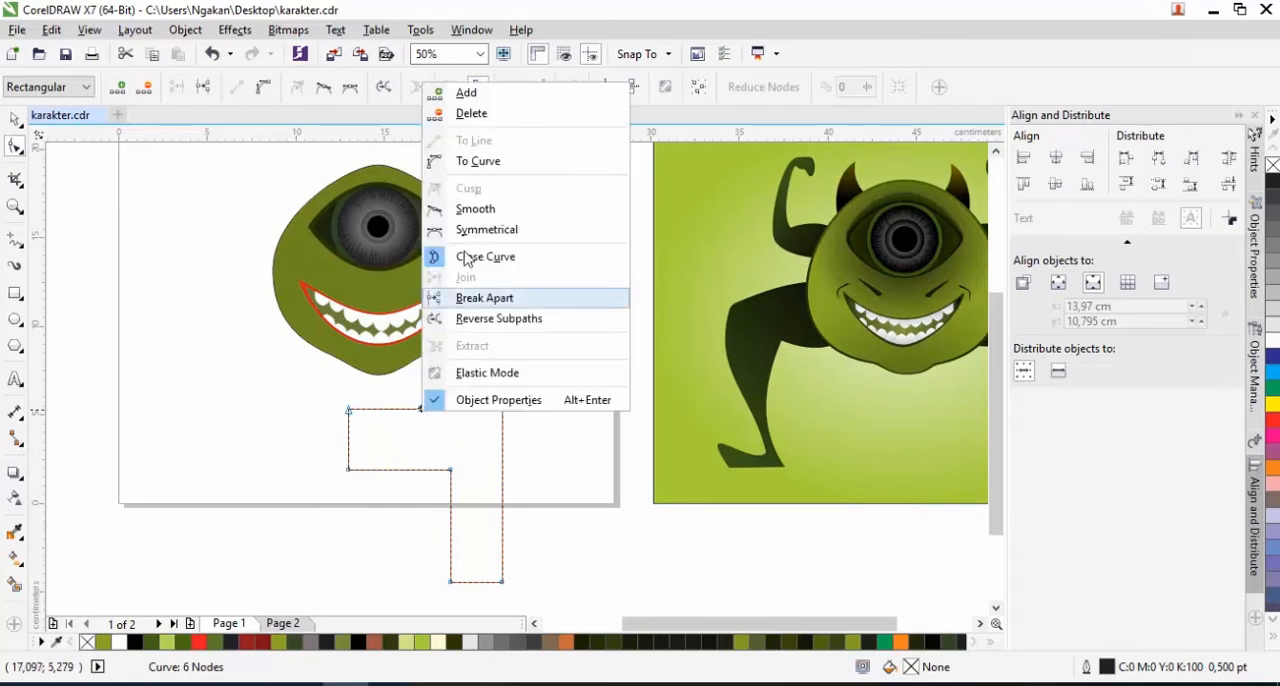
pyautogui.click(500, 160)
pyautogui.moveTo(429, 408); pyautogui.dragTo(425, 381)
pyautogui.moveTo(410, 470); pyautogui.dragTo(411, 490)
# Narrow the leg's lower end, add a node on its outer edge and bow the upper part outward as a curve
pyautogui.moveTo(501, 581); pyautogui.dragTo(476, 581)
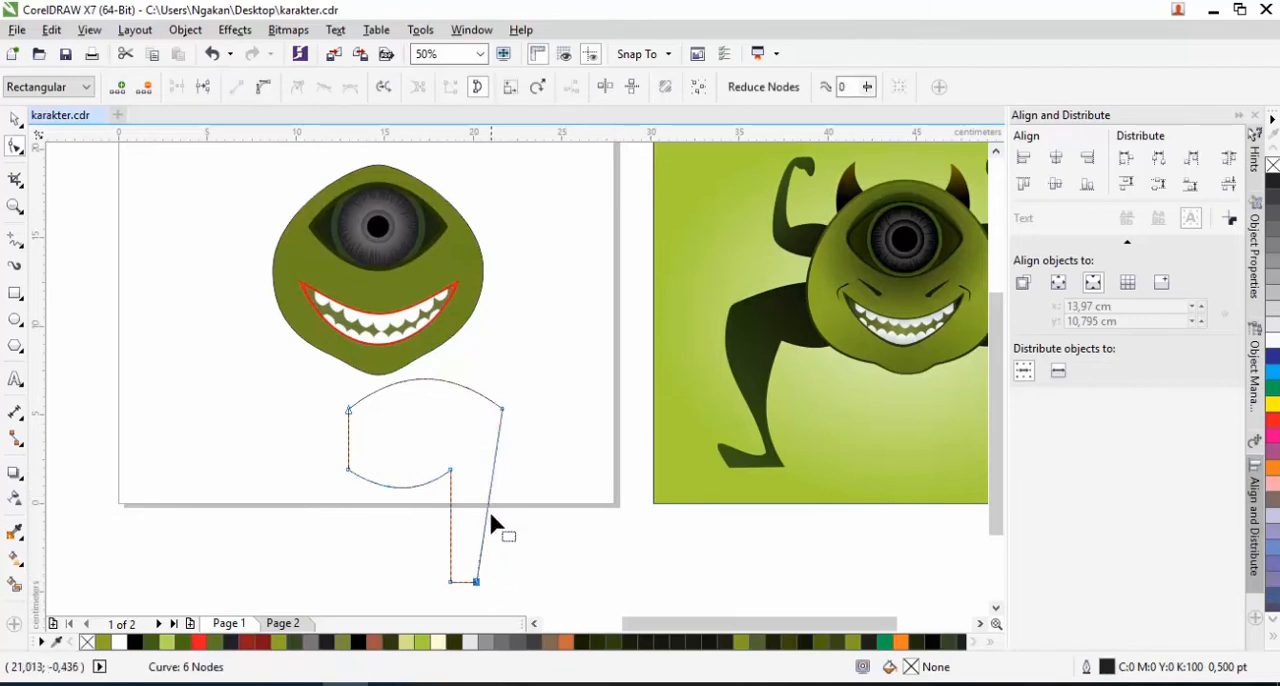
pyautogui.doubleClick(483, 533)
pyautogui.rightClick(491, 478)
pyautogui.click(552, 217)
pyautogui.moveTo(496, 448); pyautogui.dragTo(547, 450)
# Add nodes near the lower end of the leg's outer edge and pull one outward to form a foot
pyautogui.scroll(-2, 475, 585)
pyautogui.scroll(3, 495, 497)
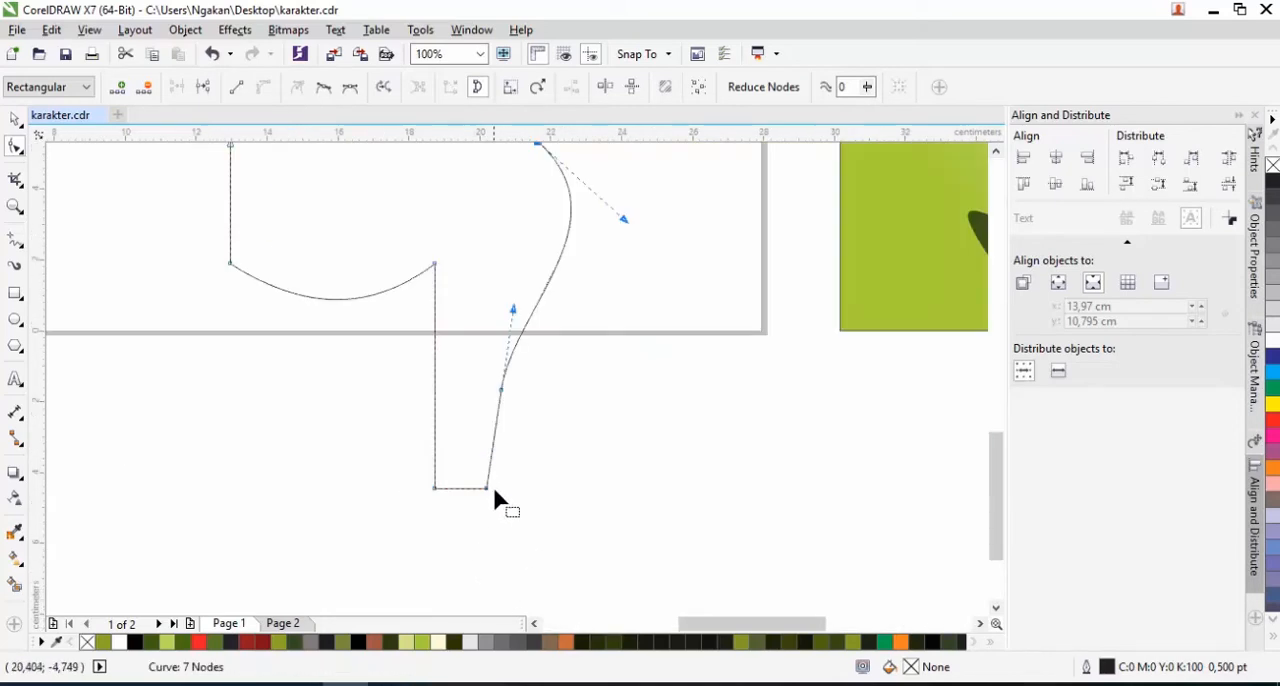
pyautogui.doubleClick(491, 453)
pyautogui.doubleClick(493, 443)
pyautogui.click(493, 453)
pyautogui.moveTo(493, 455); pyautogui.dragTo(626, 430)
# Convert the toe and upper edges of the foot to curves and reshape them into a rounded foot
pyautogui.doubleClick(576, 469)
pyautogui.rightClick(622, 454)
pyautogui.click(680, 205)
pyautogui.moveTo(622, 462); pyautogui.dragTo(674, 451)
pyautogui.rightClick(595, 436)
pyautogui.click(630, 181)
pyautogui.moveTo(584, 438); pyautogui.dragTo(654, 426)
pyautogui.moveTo(699, 389); pyautogui.dragTo(656, 386)
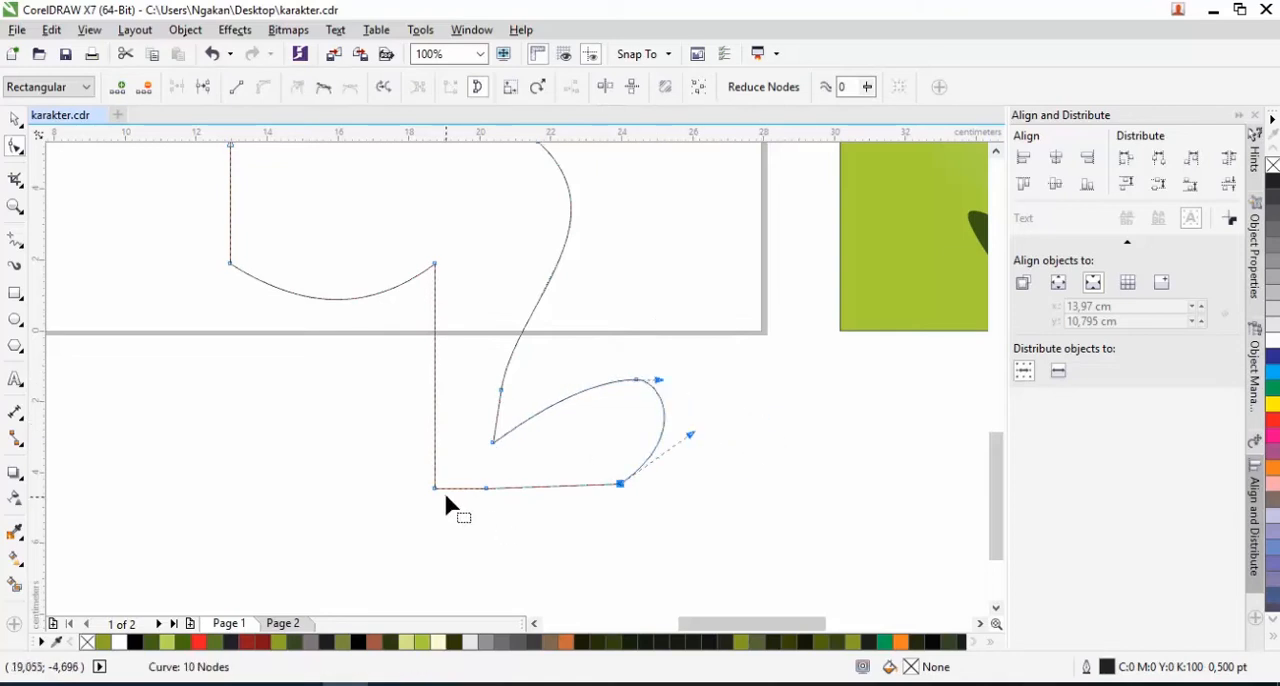
# Remove the surplus nodes from the sole and calf and move the ankle node closer to the heel
pyautogui.moveTo(483, 485); pyautogui.dragTo(490, 489)
pyautogui.scroll(-1, 514, 492)
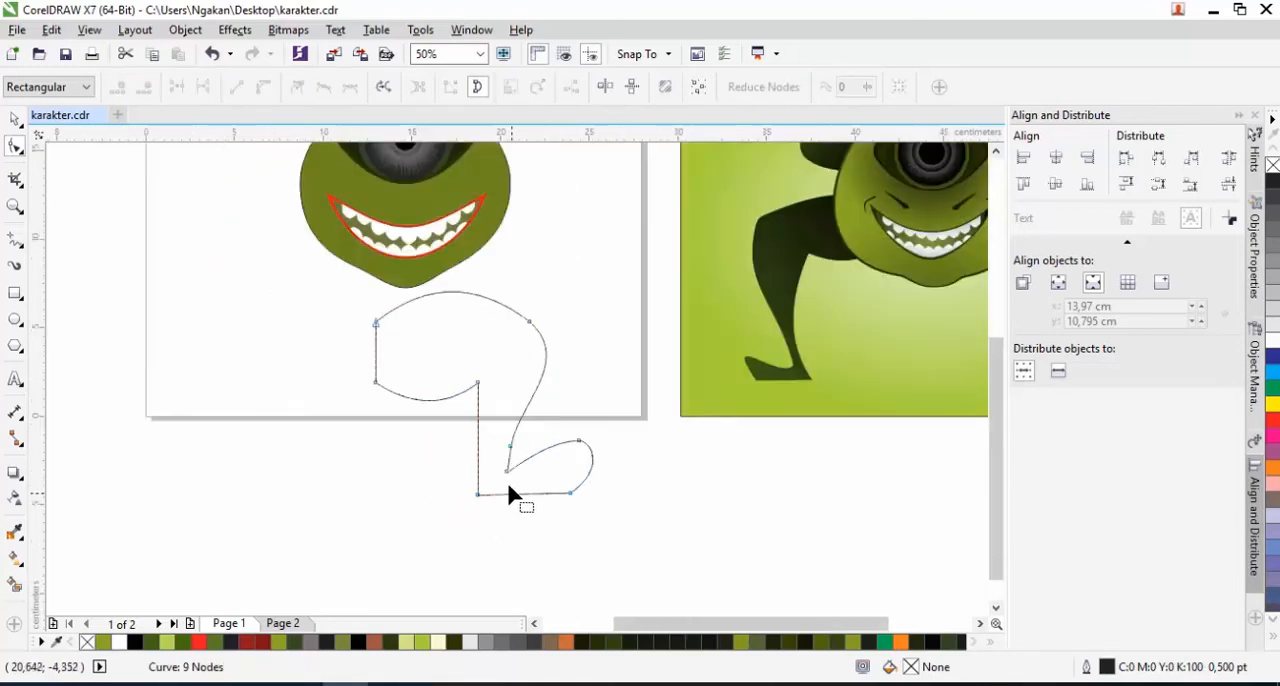
pyautogui.moveTo(507, 475); pyautogui.dragTo(496, 478)
pyautogui.scroll(1, 506, 451)
pyautogui.doubleClick(515, 442)
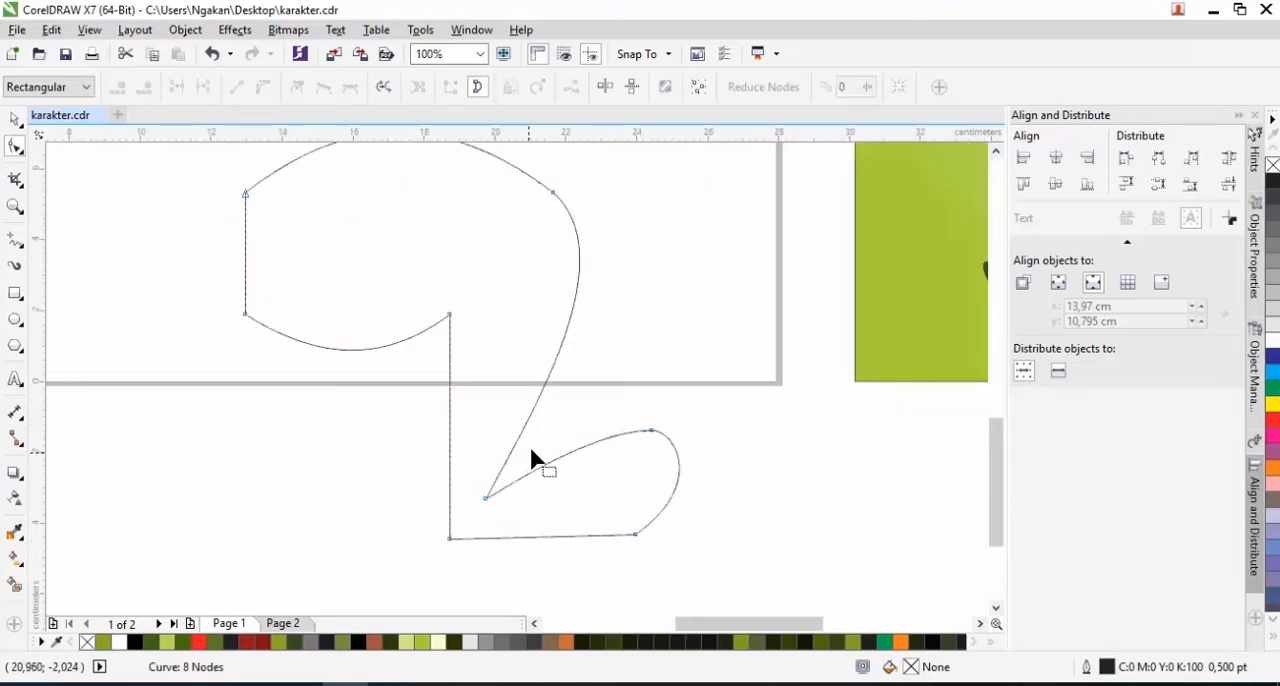
# Add two nodes to the leg's straight inner edge, convert its upper segment to a curve and bow it toward the calf
pyautogui.scroll(-1, 484, 441)
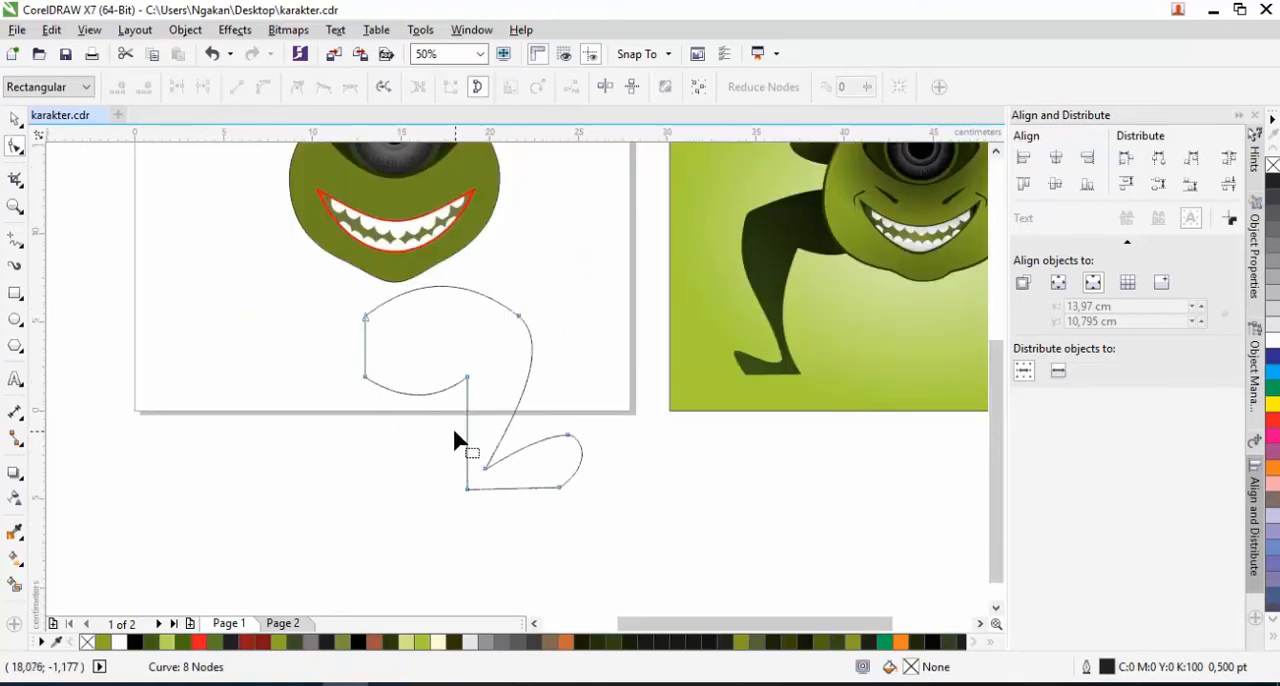
pyautogui.doubleClick(466, 436)
pyautogui.doubleClick(466, 453)
pyautogui.rightClick(467, 408)
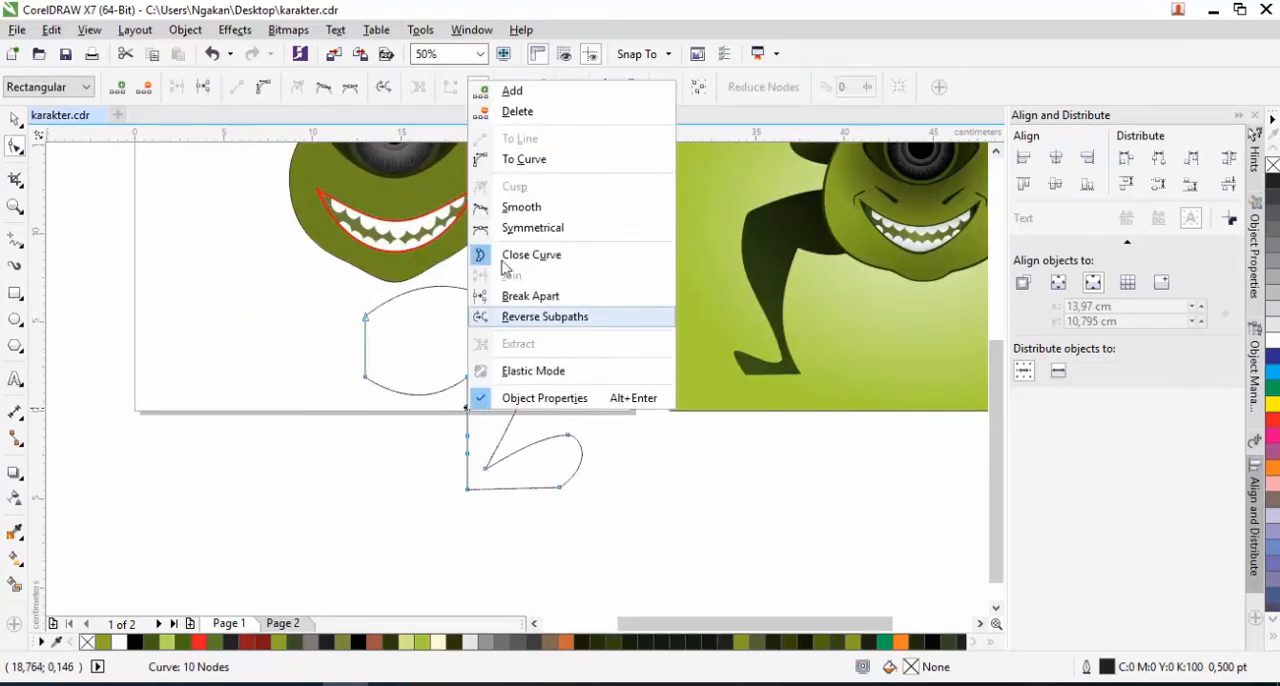
pyautogui.click(521, 160)
pyautogui.scroll(2, 467, 412)
pyautogui.moveTo(457, 414); pyautogui.dragTo(503, 403)
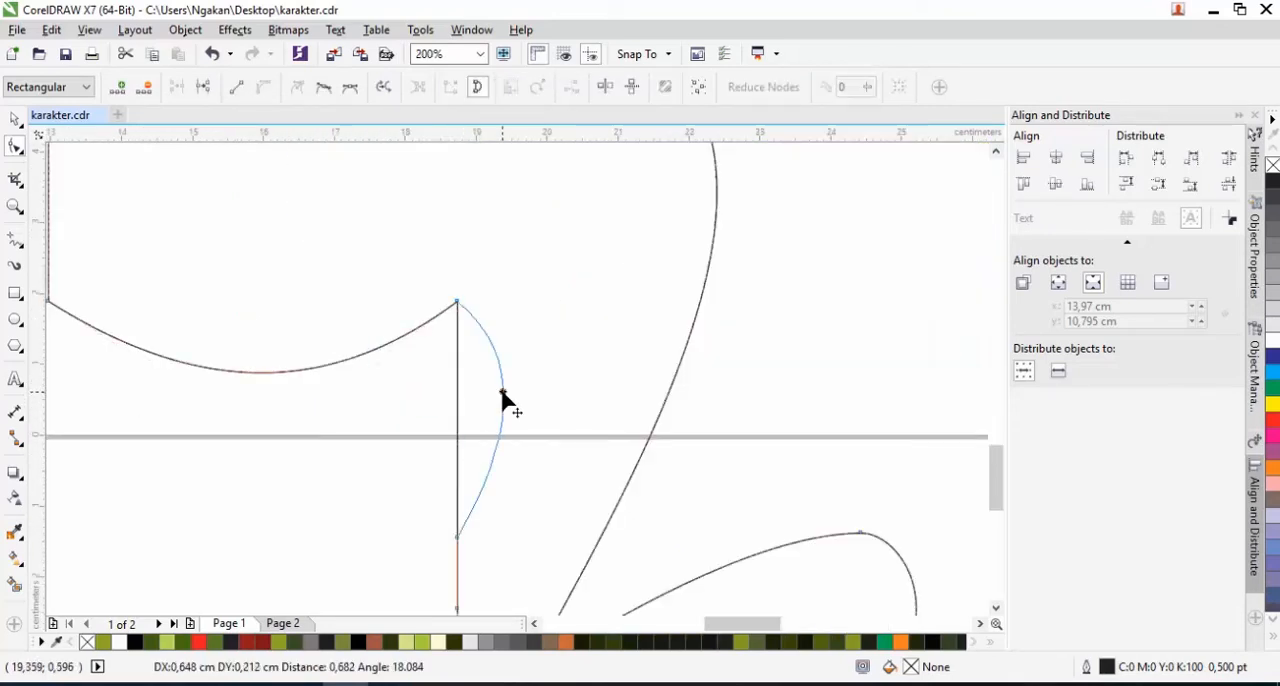
# Delete the two extra nodes on the leg's inner edge and pull the heel corner outward
pyautogui.scroll(-1, 548, 391)
pyautogui.scroll(-1, 549, 397)
pyautogui.doubleClick(526, 447)
pyautogui.doubleClick(526, 431)
pyautogui.moveTo(526, 484); pyautogui.dragTo(514, 479)
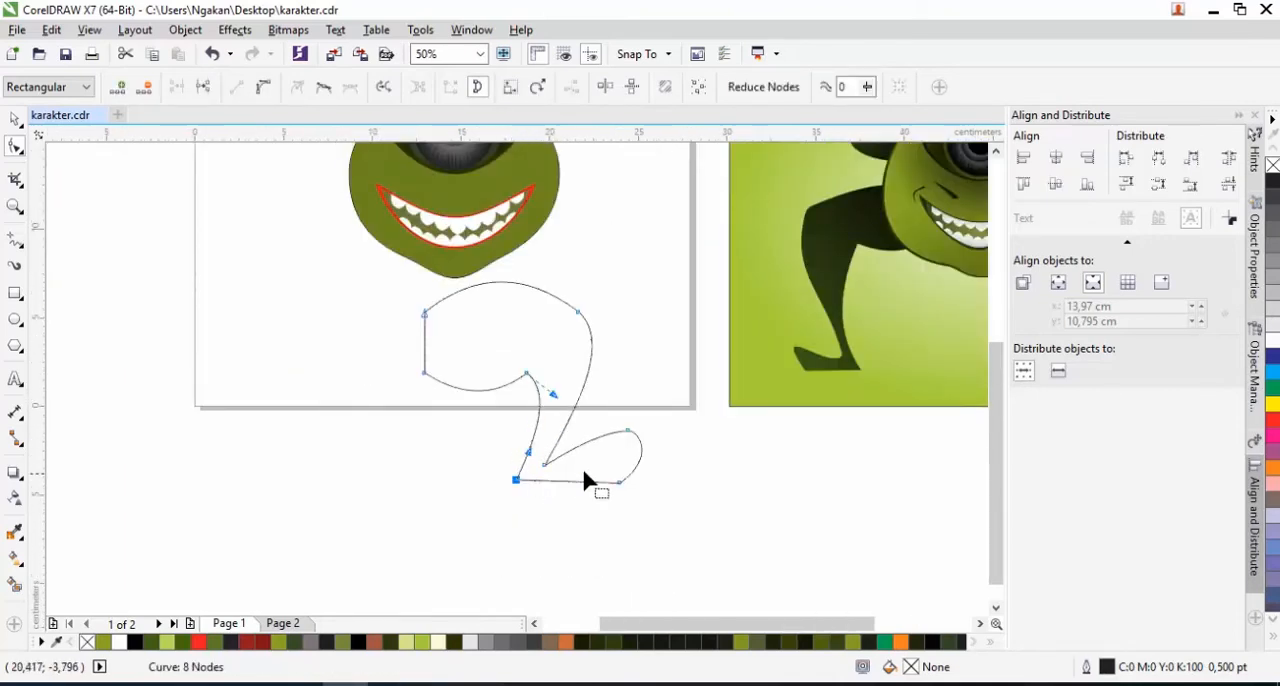
# Scale the leg down to about 7.95 × 7.38 cm and fill it with dark green sampled from the reference leg
pyautogui.scroll(-1, 585, 471)
pyautogui.scroll(1, 521, 422)
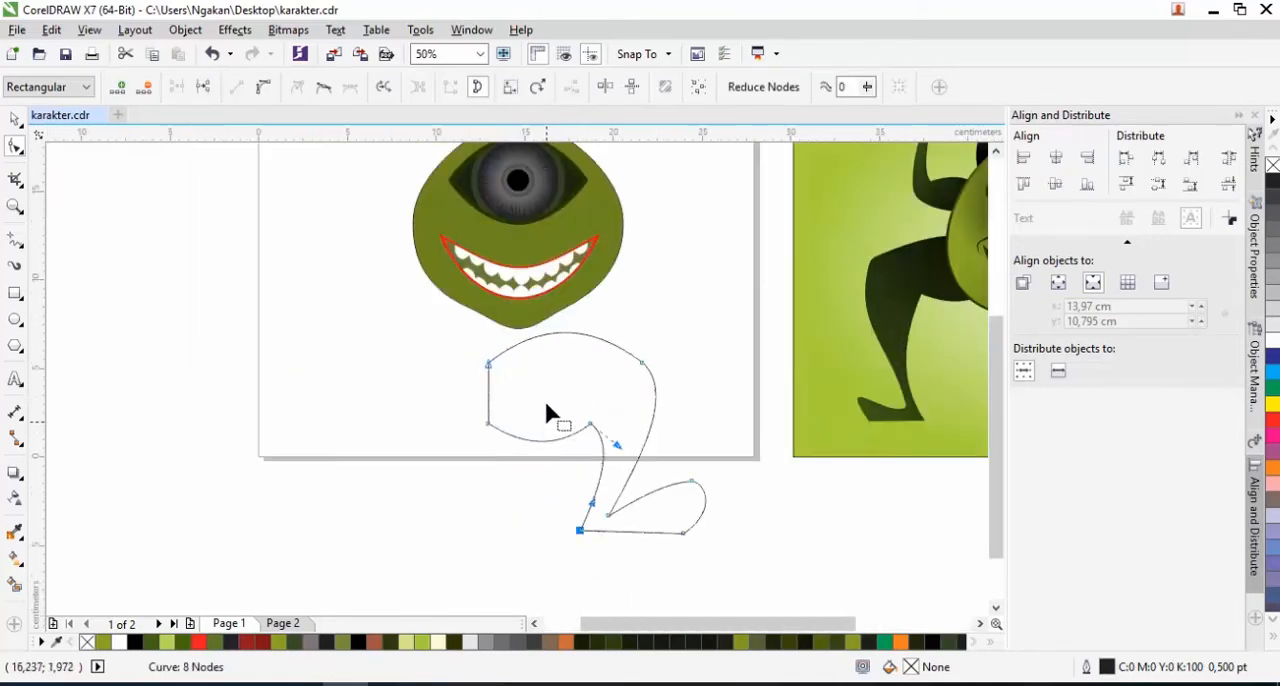
pyautogui.click(15, 119)
pyautogui.moveTo(712, 325); pyautogui.dragTo(673, 360)
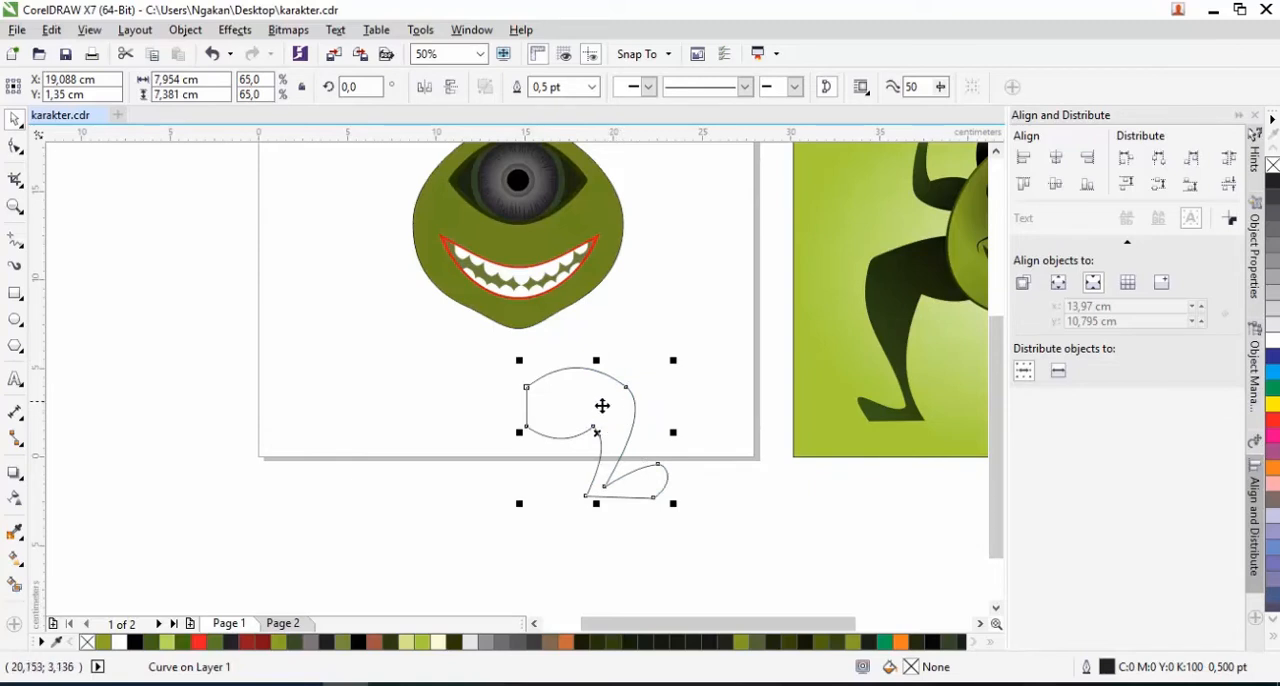
pyautogui.click(14, 528)
pyautogui.click(880, 295)
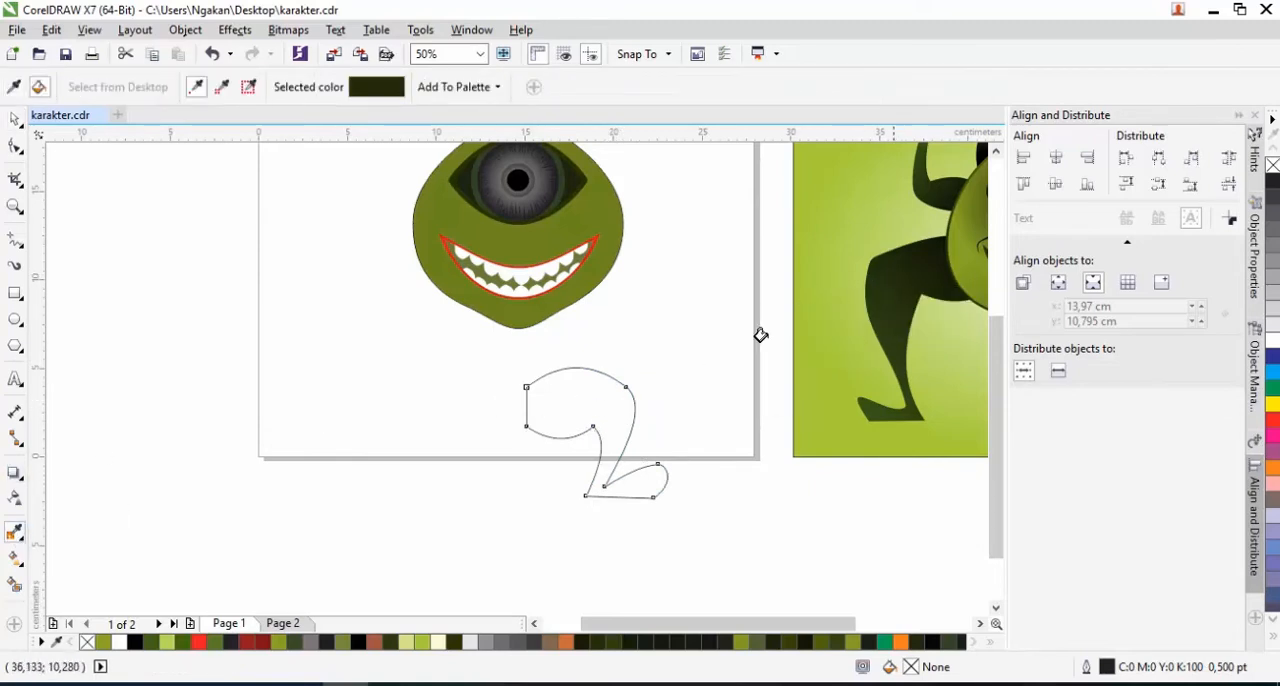
pyautogui.click(604, 418)
# Enlarge the leg to about 11.83 × 10.98 cm and attach it to the right side of the body
pyautogui.click(15, 120)
pyautogui.moveTo(675, 360); pyautogui.dragTo(712, 328)
pyautogui.moveTo(567, 408); pyautogui.dragTo(644, 283)
# Send the leg to the back of the page, behind the body
pyautogui.rightClick(644, 283)
pyautogui.moveTo(727, 471)
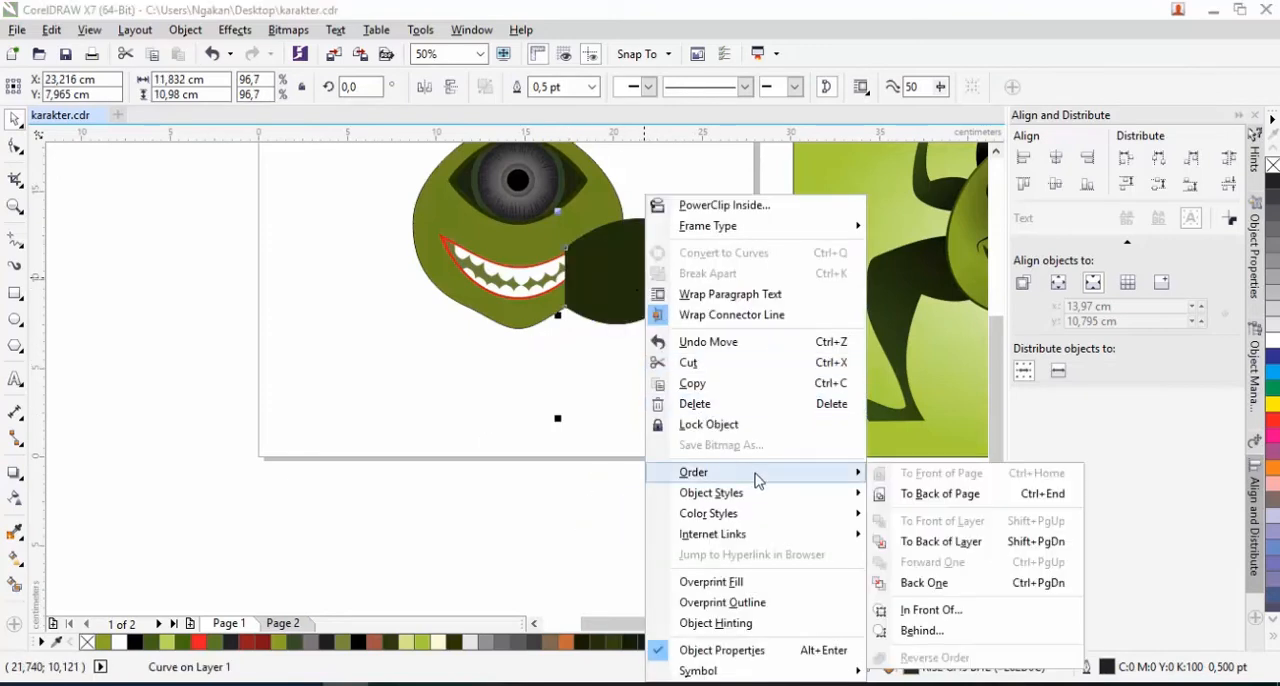
pyautogui.click(914, 498)
# Copy the leg to the body's left side, mirror it horizontally and send it to the back of the page
pyautogui.scroll(-1, 640, 305)
pyautogui.scroll(1, 635, 297)
pyautogui.moveTo(668, 305); pyautogui.dragTo(368, 313)
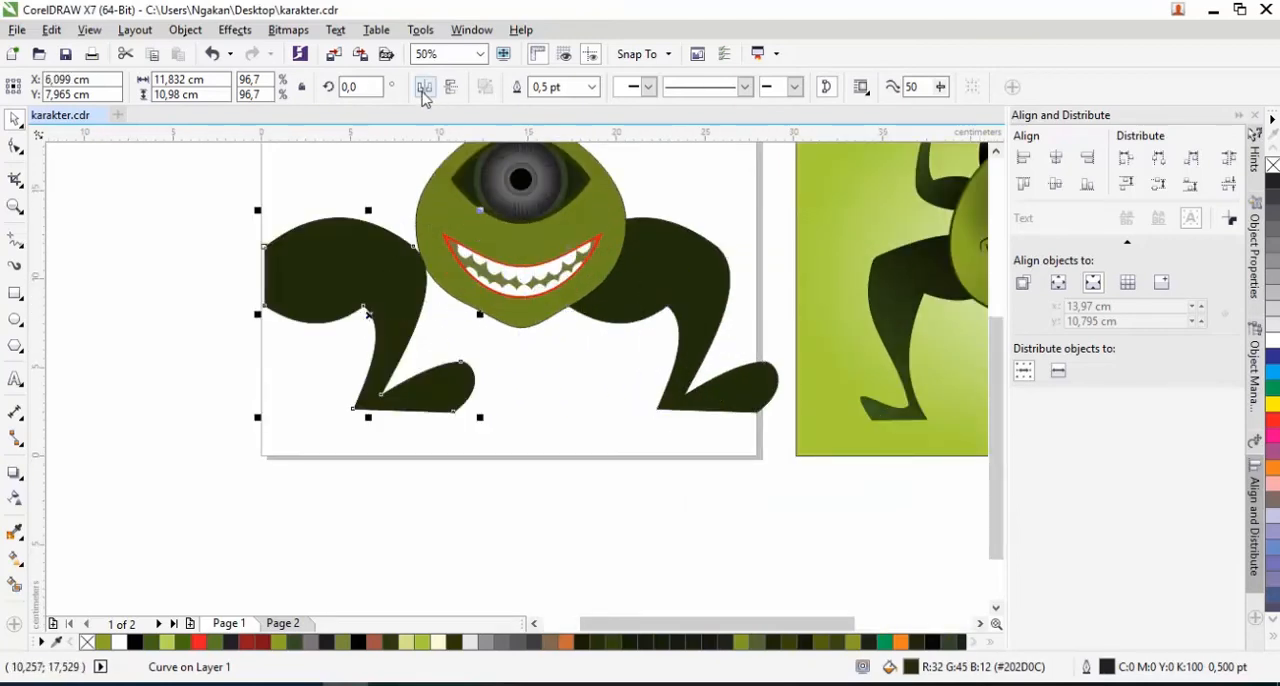
pyautogui.click(424, 89)
pyautogui.rightClick(440, 292)
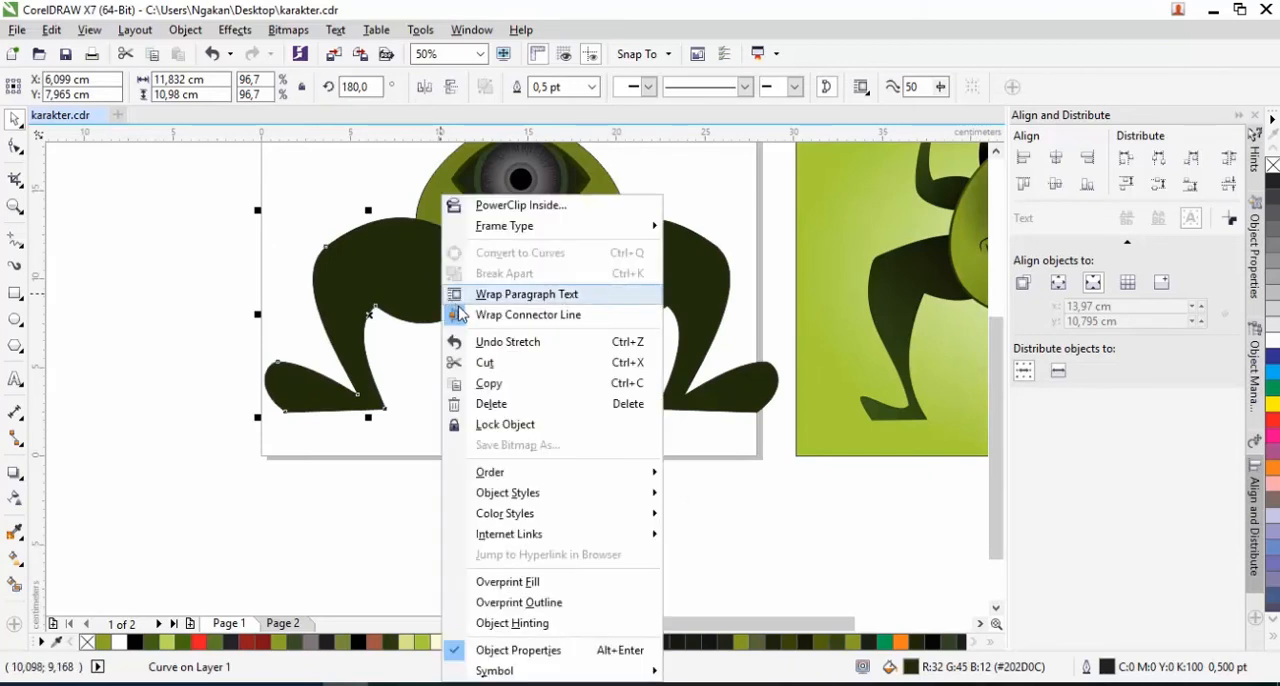
pyautogui.moveTo(560, 474)
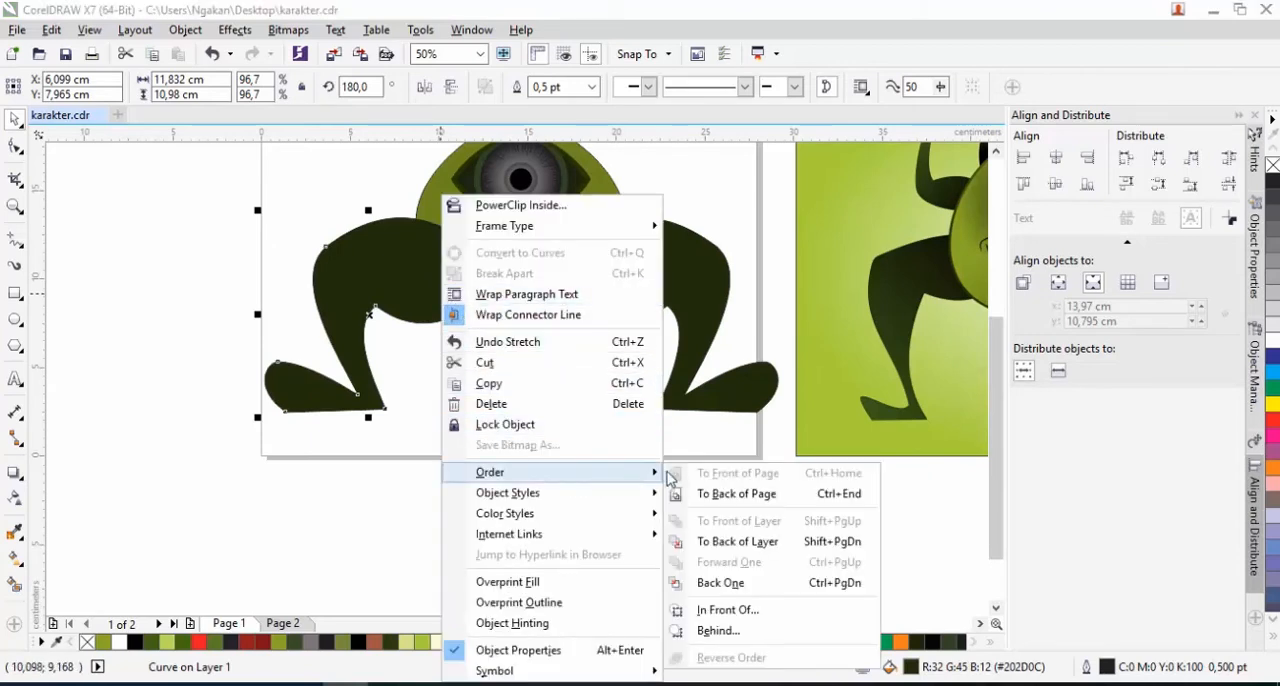
pyautogui.click(728, 494)
pyautogui.click(570, 413)
pyautogui.scroll(-2, 546, 366)
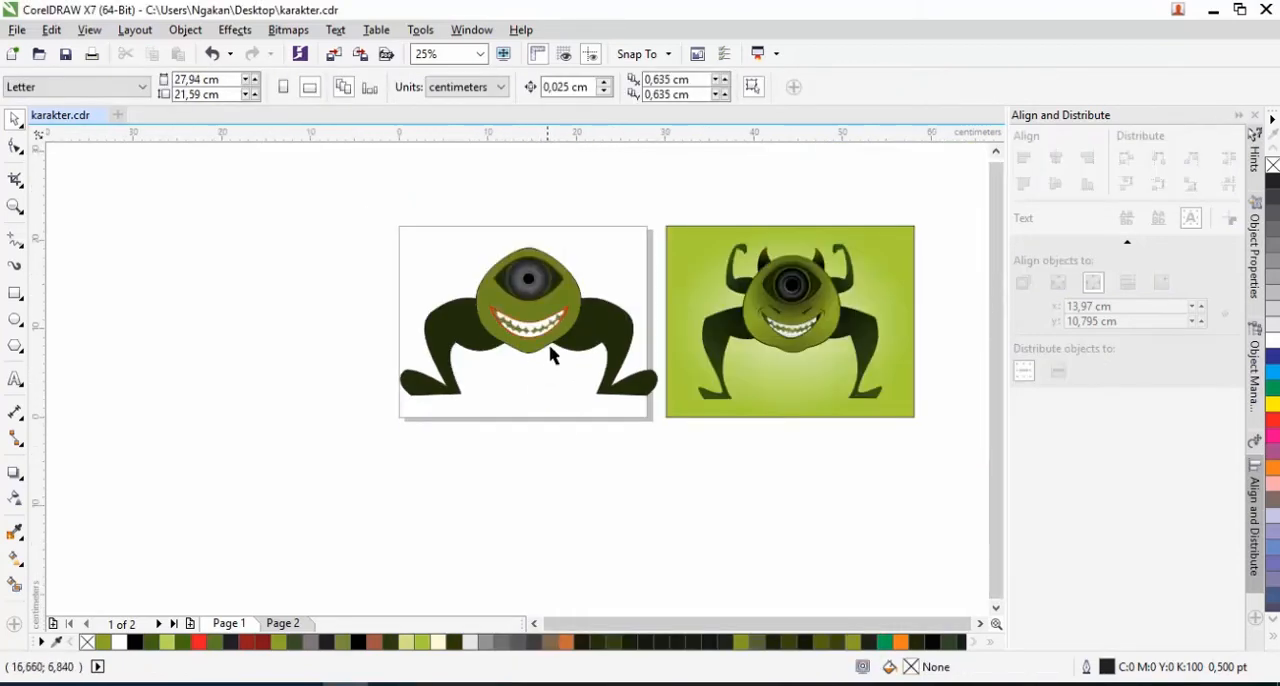
# Enlarge the body with its eye and mouth to about 16.24 × 16.24 cm and move it up slightly between the legs
pyautogui.scroll(1, 560, 335)
pyautogui.scroll(-1, 562, 318)
pyautogui.moveTo(473, 221); pyautogui.dragTo(603, 368)
pyautogui.moveTo(605, 226); pyautogui.dragTo(610, 205)
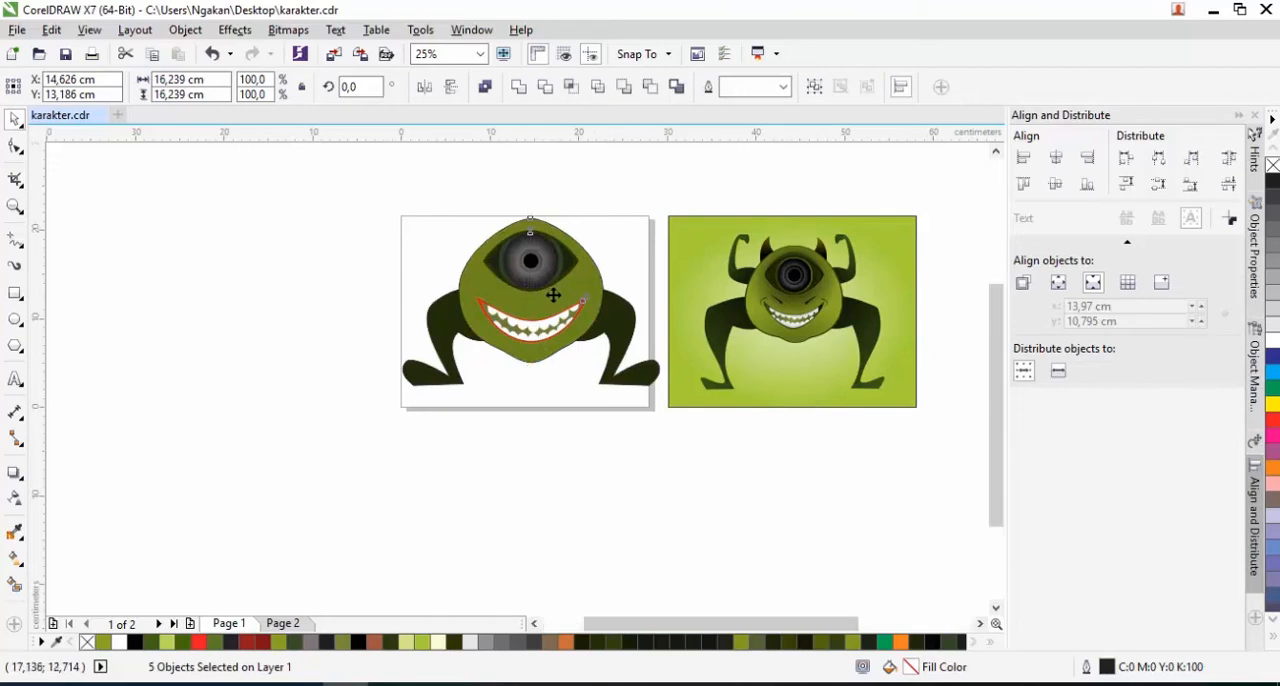
pyautogui.scroll(1, 525, 287)
pyautogui.moveTo(525, 287); pyautogui.dragTo(524, 285)
# Scale the whole monster down to about half its size and move it to the lower middle of the page
pyautogui.scroll(-1, 524, 290)
pyautogui.moveTo(351, 197); pyautogui.dragTo(663, 443)
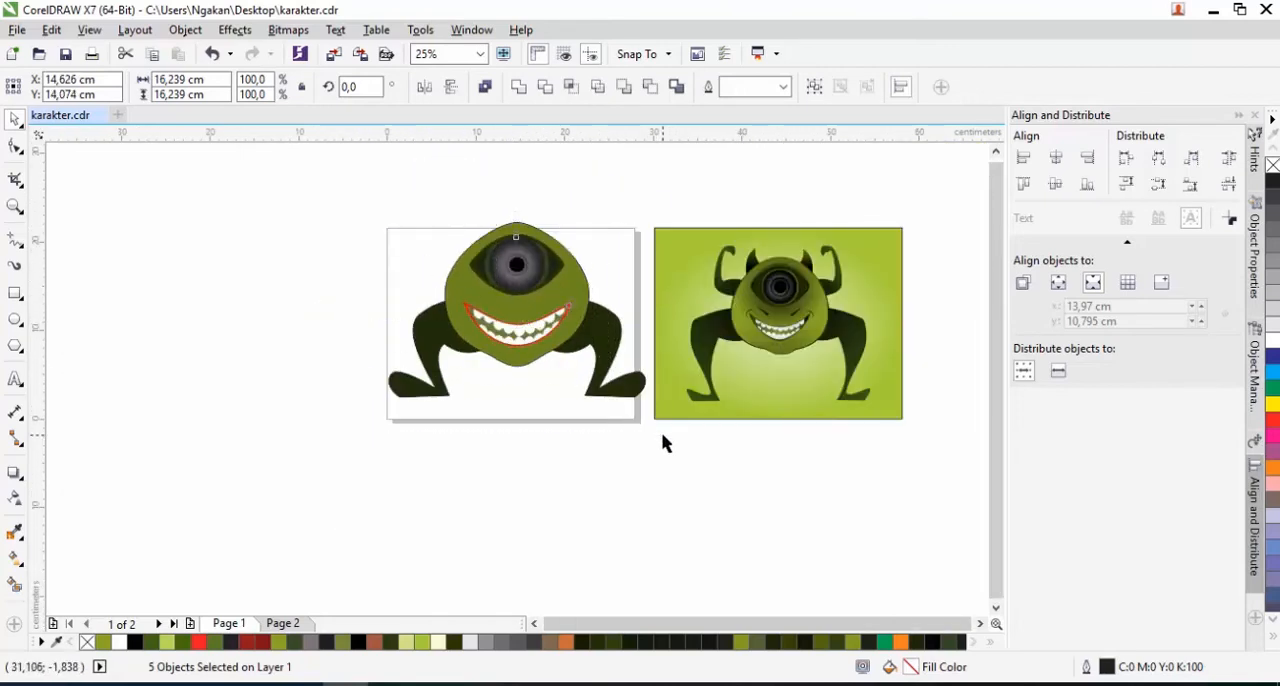
pyautogui.moveTo(650, 216); pyautogui.dragTo(606, 262)
pyautogui.moveTo(515, 321); pyautogui.dragTo(511, 359)
pyautogui.press('Escape')
pyautogui.scroll(1, 520, 327)
pyautogui.scroll(-1, 472, 310)
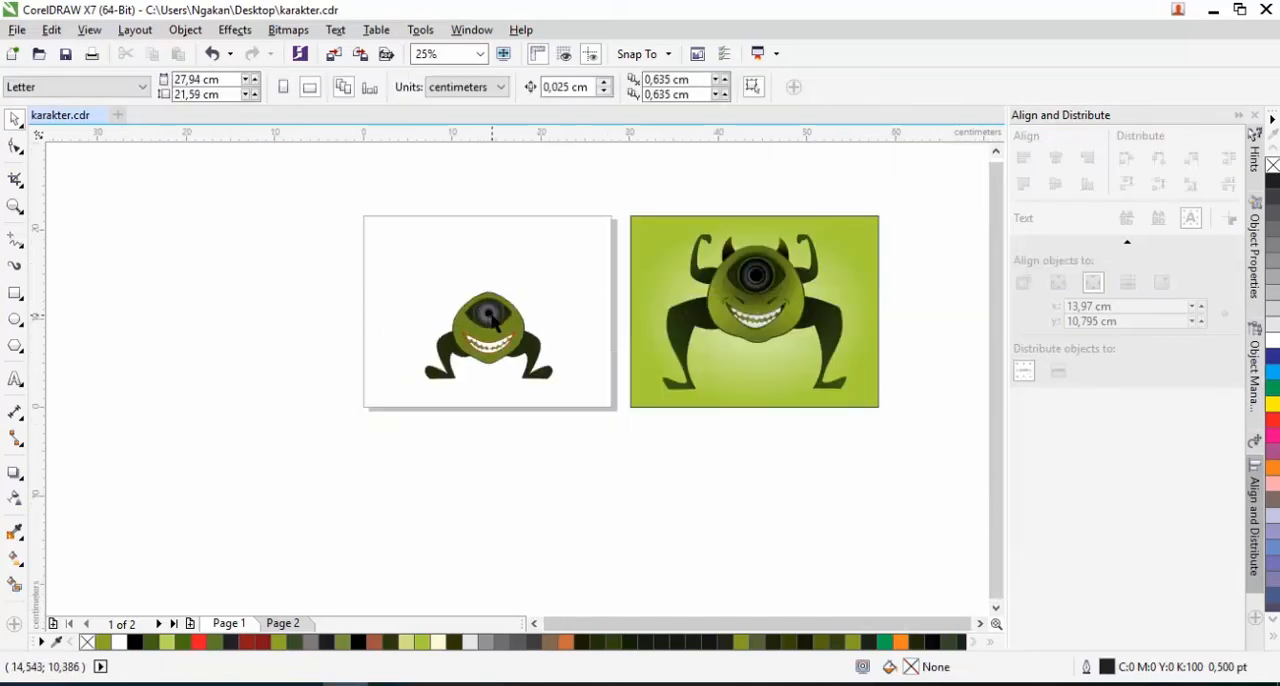
# Copy the right leg up beside the eye and flip the copy vertically as the base for an arm
pyautogui.scroll(1, 490, 318)
pyautogui.click(580, 395)
pyautogui.moveTo(562, 397); pyautogui.dragTo(575, 292)
pyautogui.scroll(1, 579, 268)
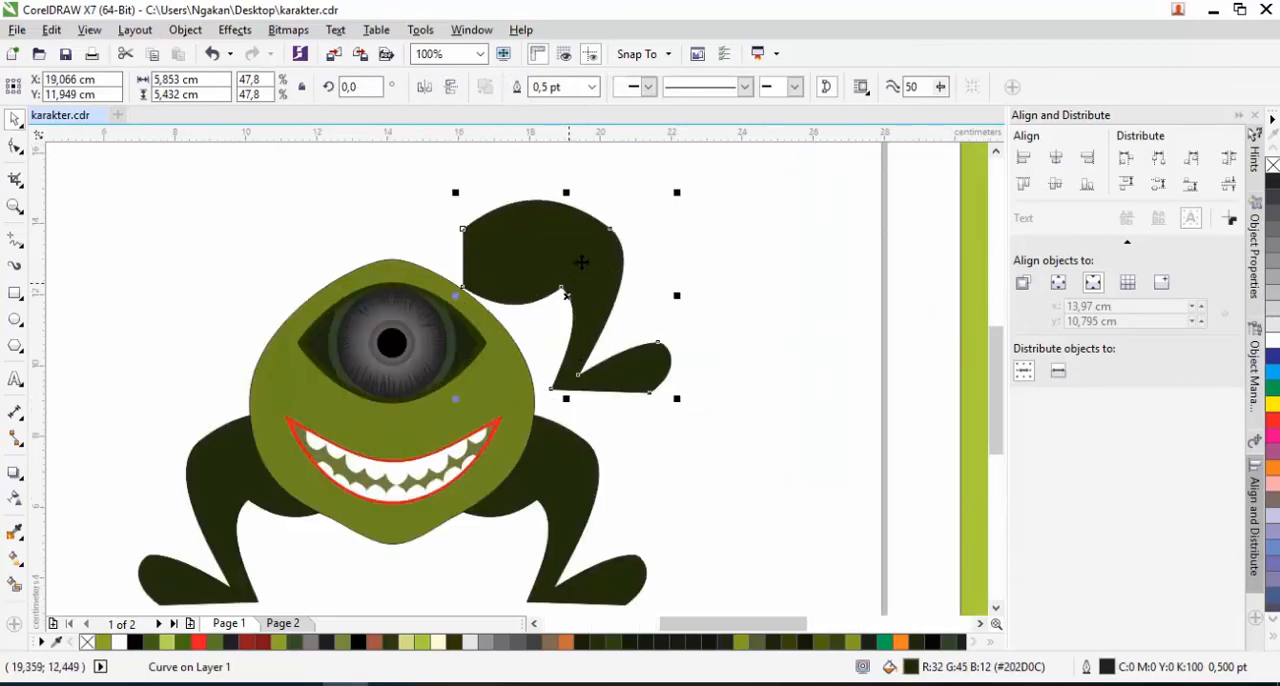
pyautogui.click(453, 90)
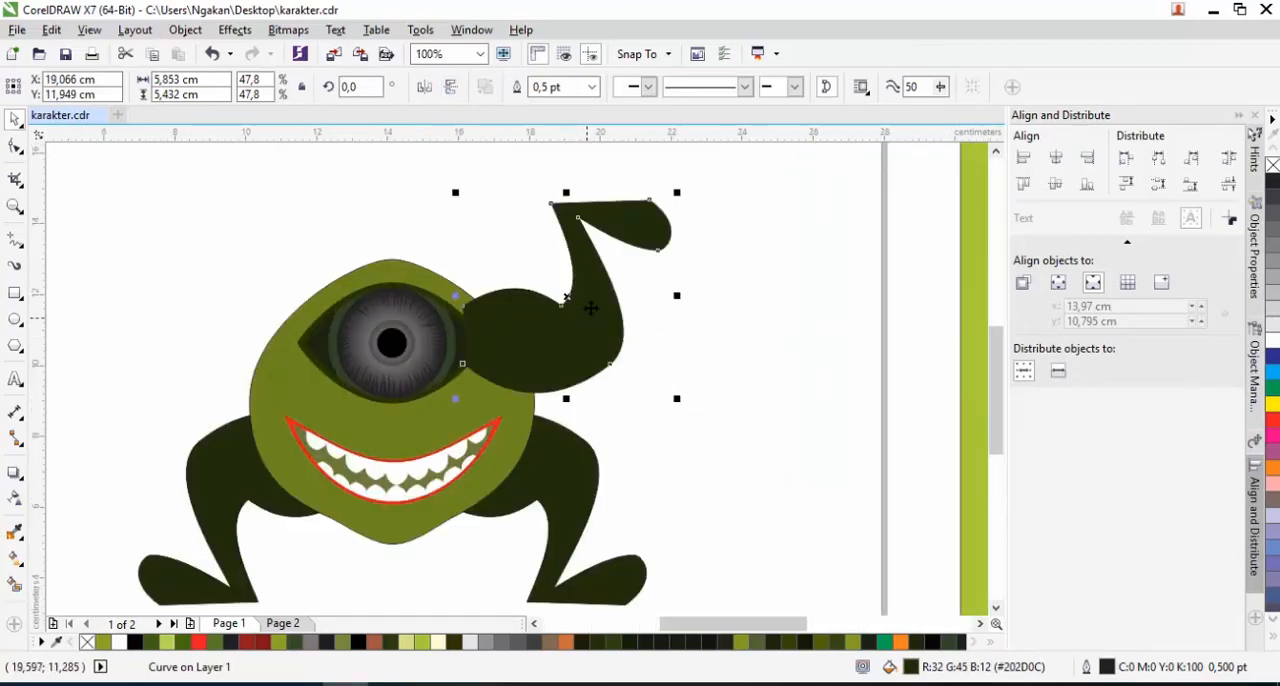
# Delete the two outer foot nodes of the flipped copy and bend its end into a short rounded wrist
pyautogui.click(17, 148)
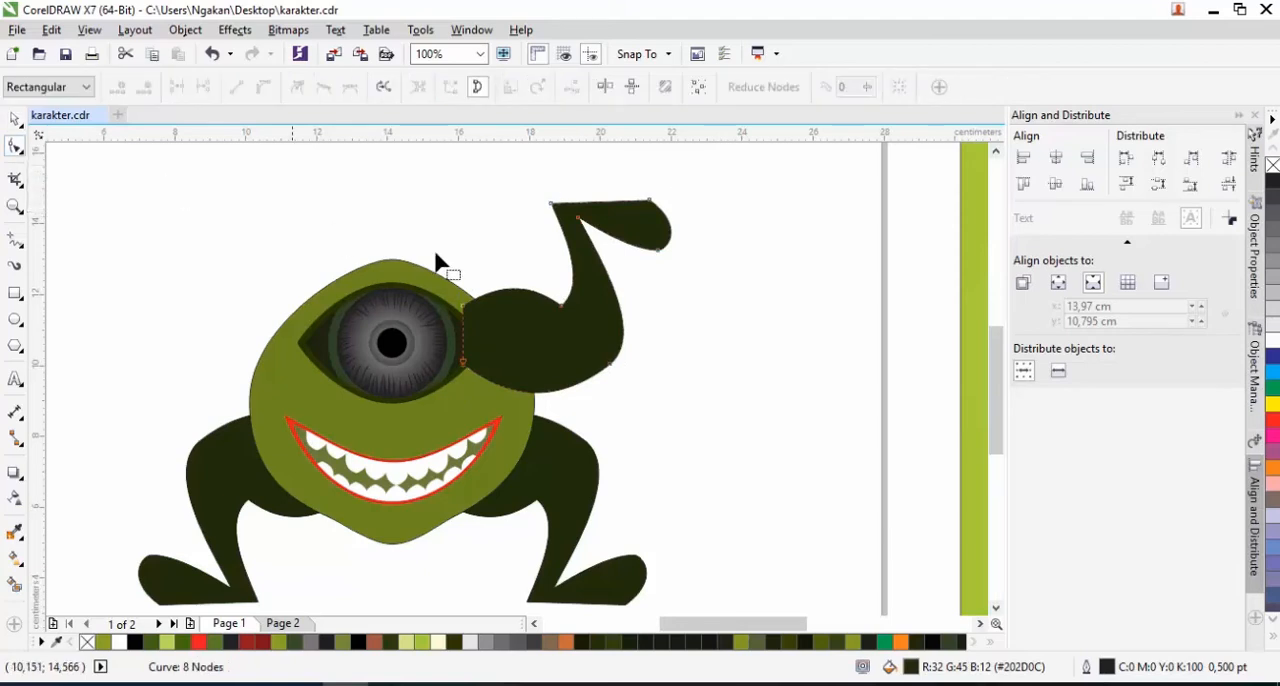
pyautogui.doubleClick(658, 250)
pyautogui.doubleClick(650, 201)
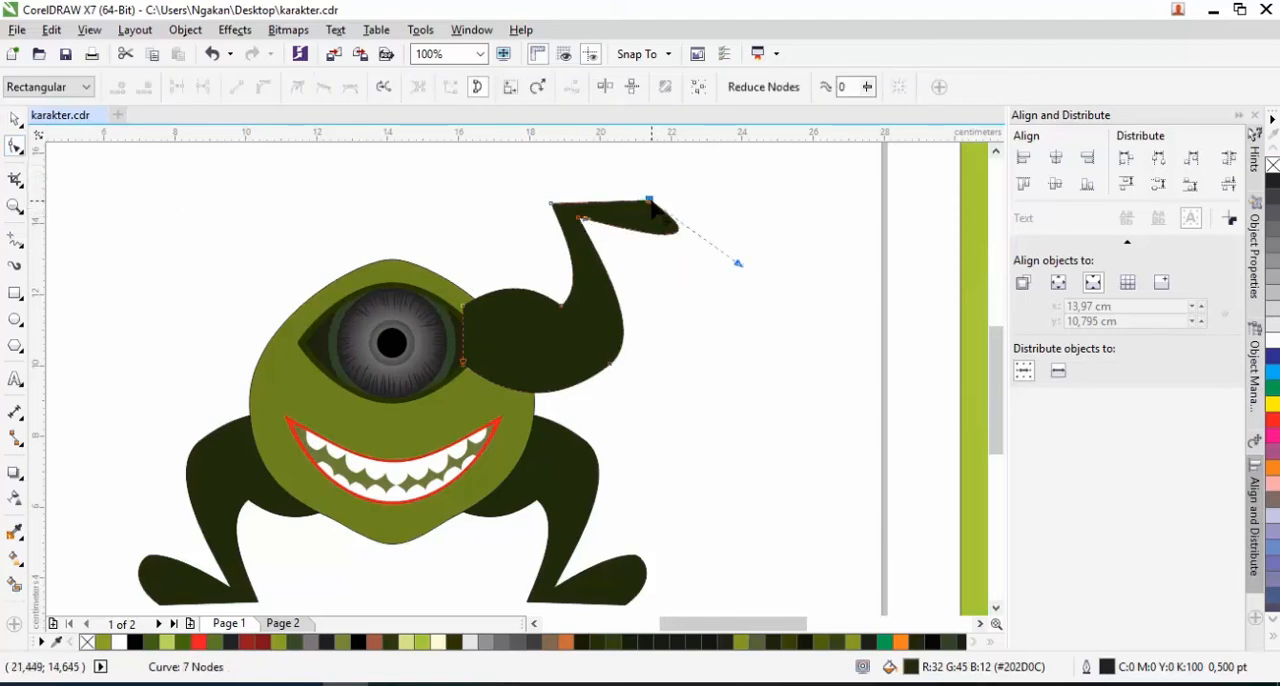
pyautogui.click(578, 218)
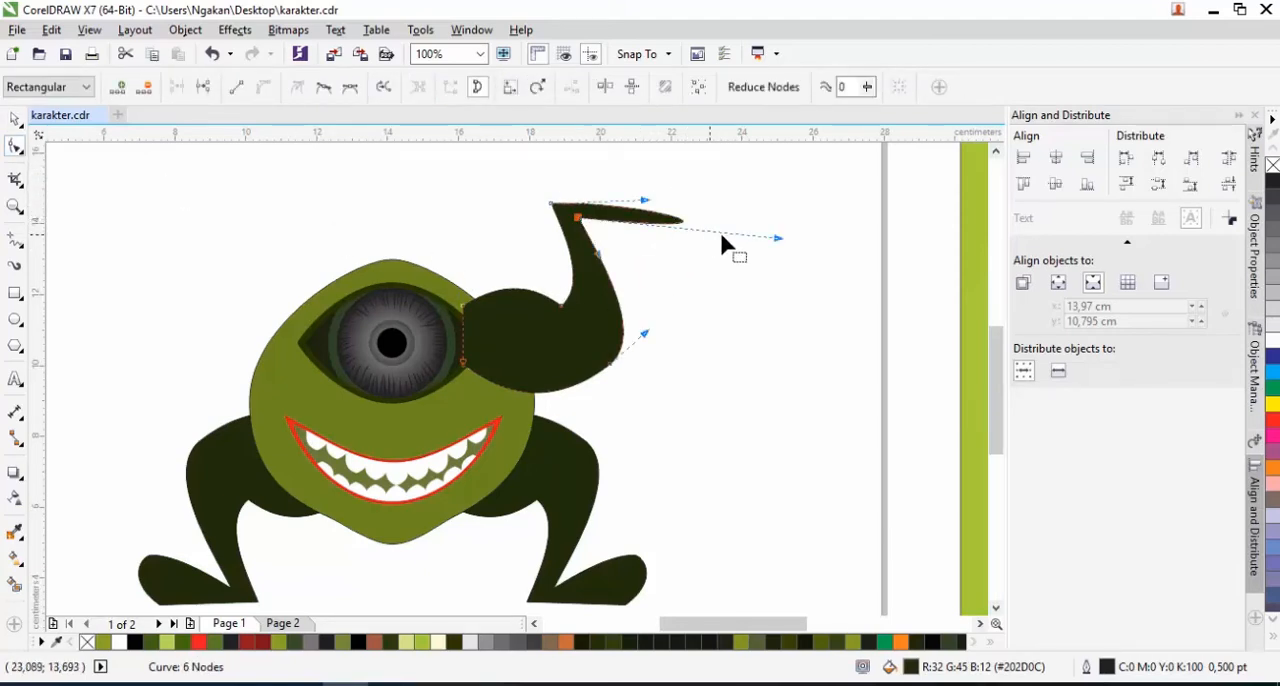
pyautogui.moveTo(727, 240); pyautogui.dragTo(533, 171)
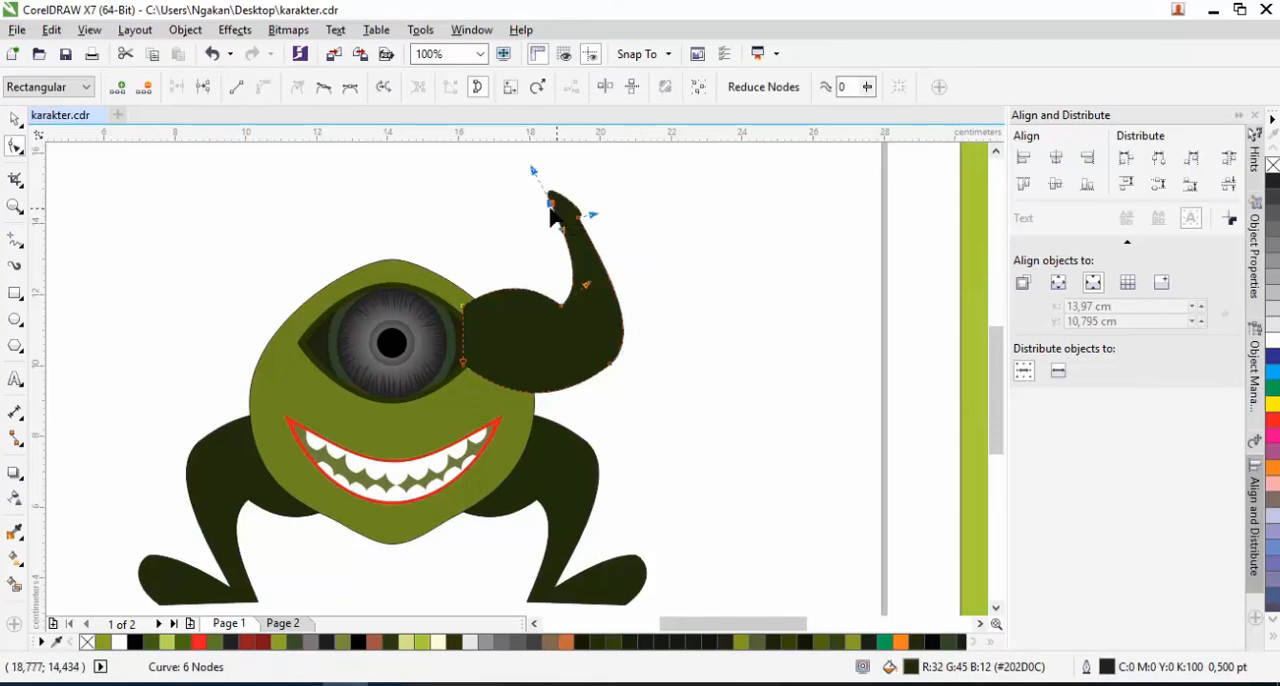
# Add nodes around the wrist and pull the tip inward toward the head to form a hand
pyautogui.doubleClick(578, 218)
pyautogui.doubleClick(559, 216)
pyautogui.doubleClick(573, 213)
pyautogui.scroll(1, 560, 186)
pyautogui.doubleClick(554, 224)
pyautogui.moveTo(540, 220); pyautogui.dragTo(472, 246)
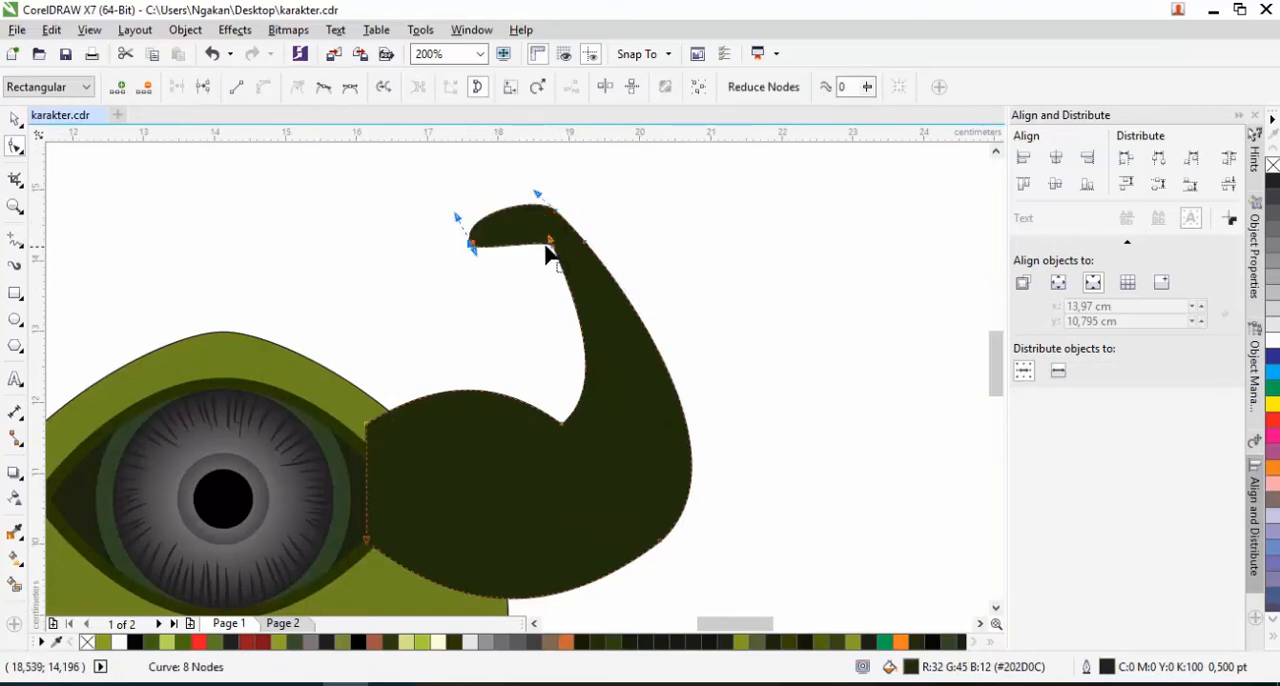
# Add nodes along the hand's upper and lower edges and shift them to shape a downward-curled fist
pyautogui.doubleClick(500, 211)
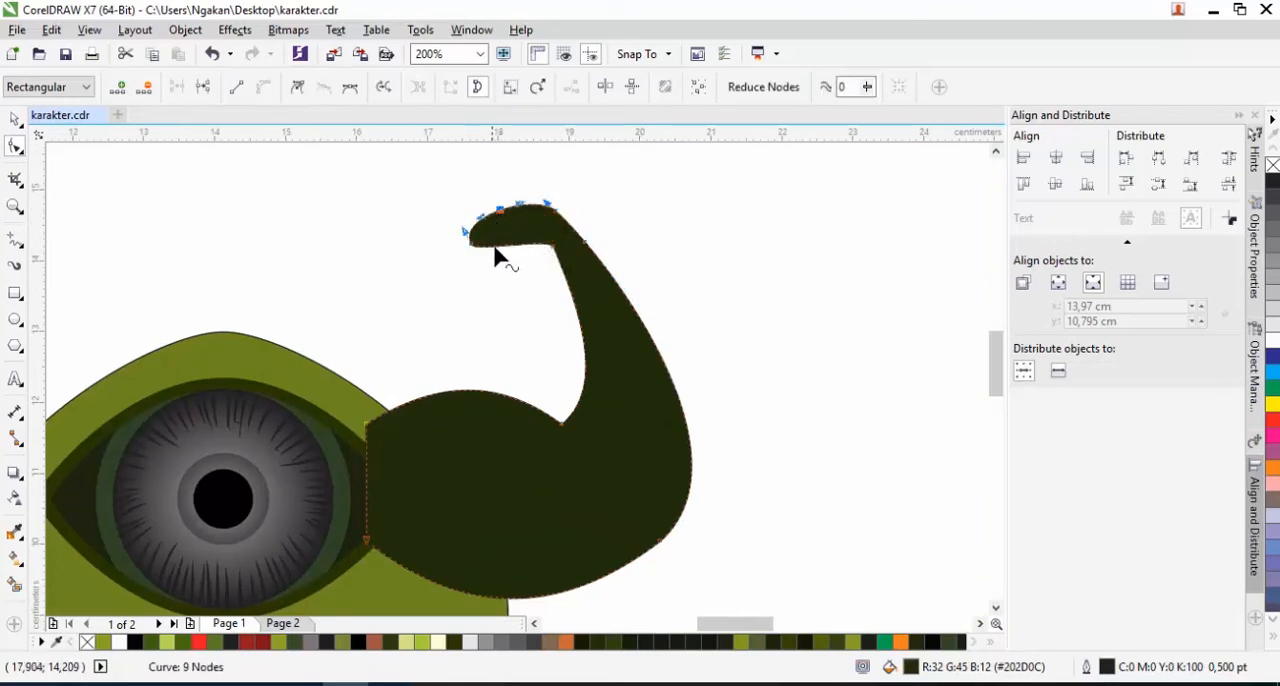
pyautogui.click(500, 258)
pyautogui.doubleClick(499, 246)
pyautogui.moveTo(471, 246); pyautogui.dragTo(496, 257)
pyautogui.doubleClick(513, 244)
pyautogui.moveTo(498, 208); pyautogui.dragTo(476, 207)
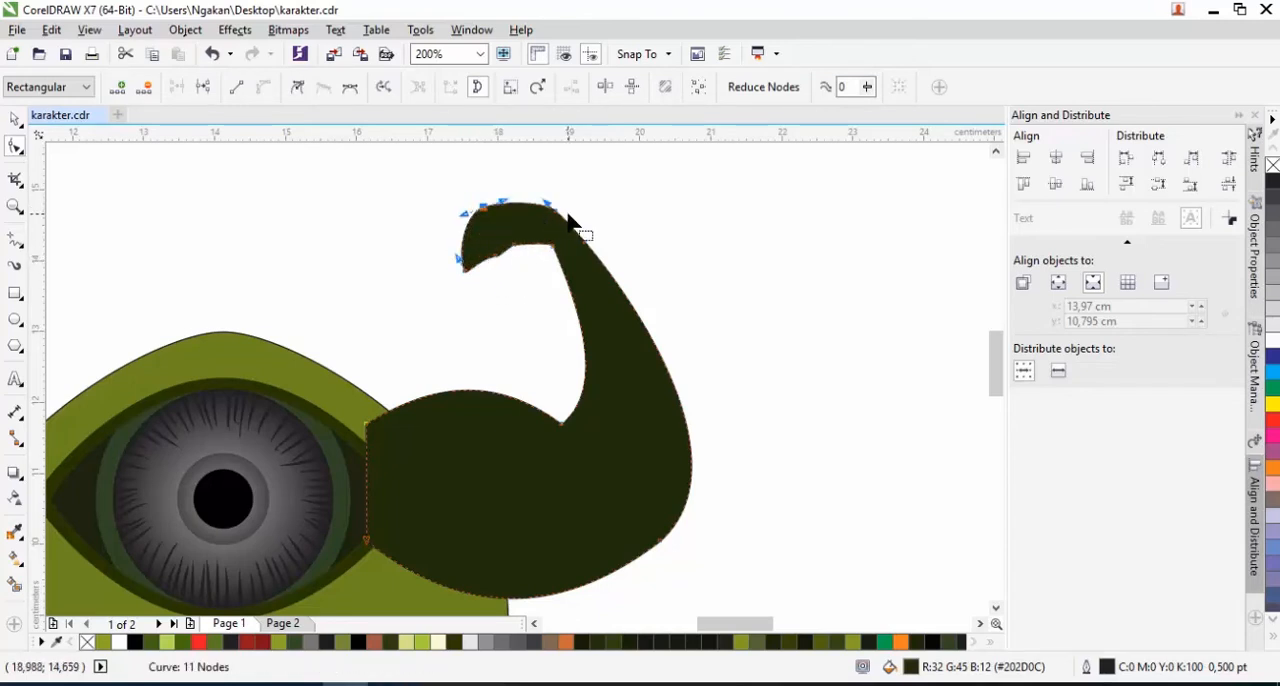
pyautogui.scroll(-2, 605, 236)
# Resize the arm to about 3.07 × 3.36 cm and place it against the body's upper right side
pyautogui.press('space')
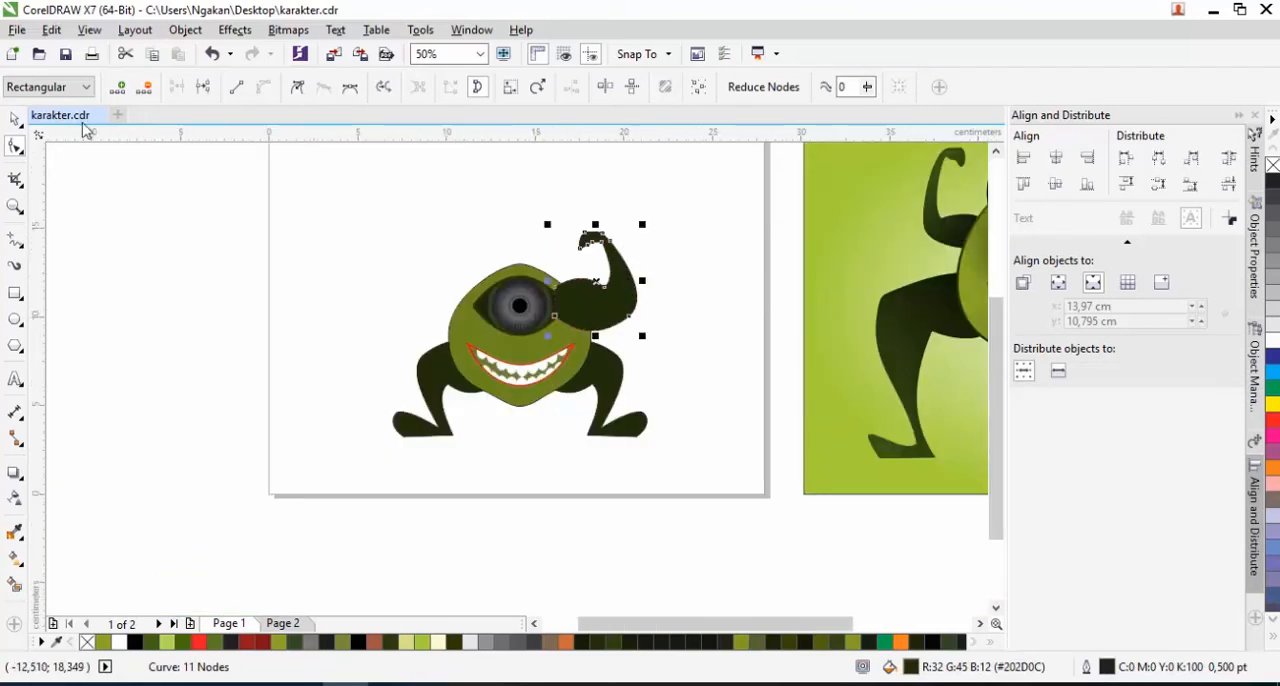
pyautogui.moveTo(645, 281); pyautogui.dragTo(655, 280)
pyautogui.moveTo(652, 226); pyautogui.dragTo(661, 215)
pyautogui.scroll(2, 645, 280)
pyautogui.moveTo(611, 281); pyautogui.dragTo(595, 302)
pyautogui.scroll(-1, 595, 293)
pyautogui.moveTo(756, 367); pyautogui.dragTo(714, 340)
pyautogui.moveTo(635, 289); pyautogui.dragTo(591, 310)
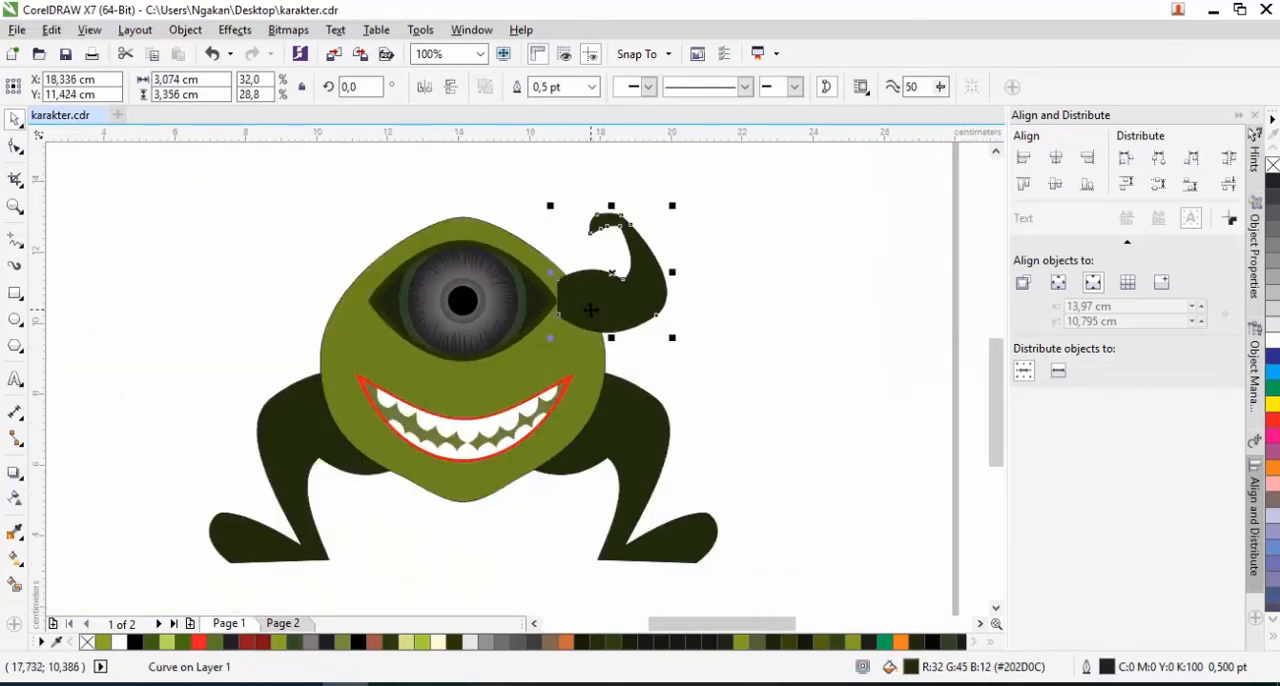
# Send the right arm to the back of the page, behind the body
pyautogui.rightClick(591, 310)
pyautogui.moveTo(749, 474)
pyautogui.click(857, 491)
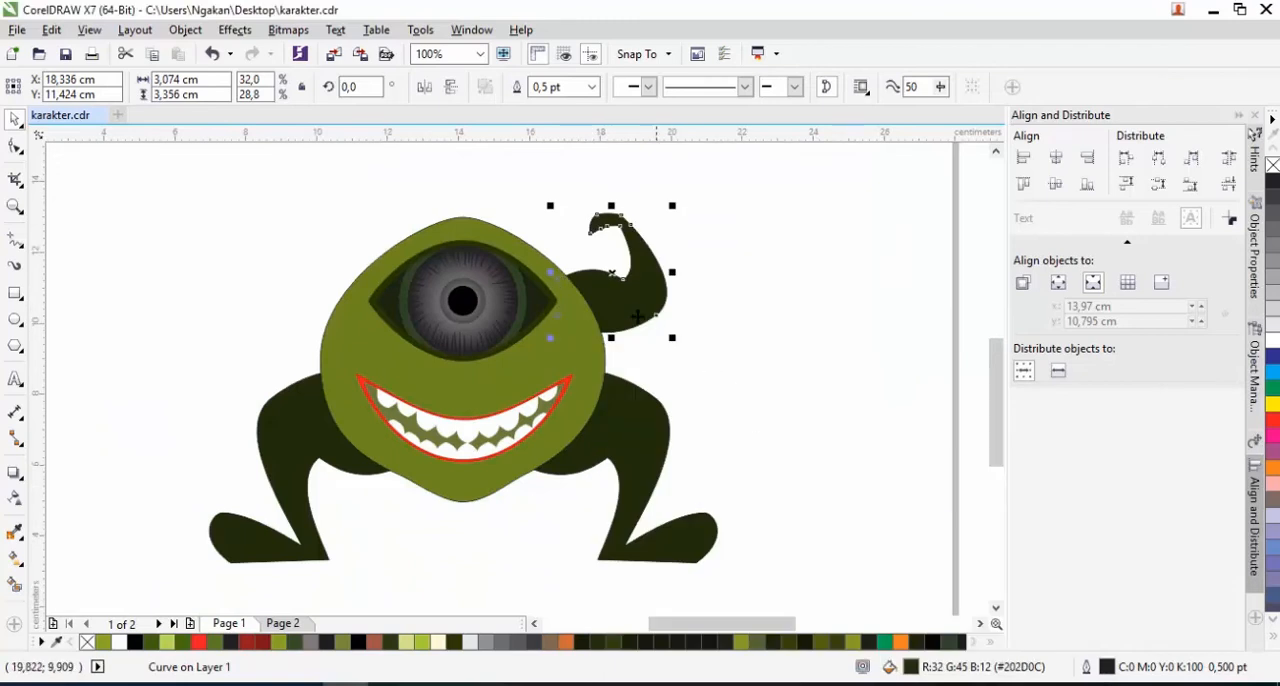
# Copy the arm to the body's left side, mirror it horizontally and send it to the back of the page
pyautogui.moveTo(631, 310); pyautogui.dragTo(335, 308)
pyautogui.rightClick(335, 308)
pyautogui.click(424, 90)
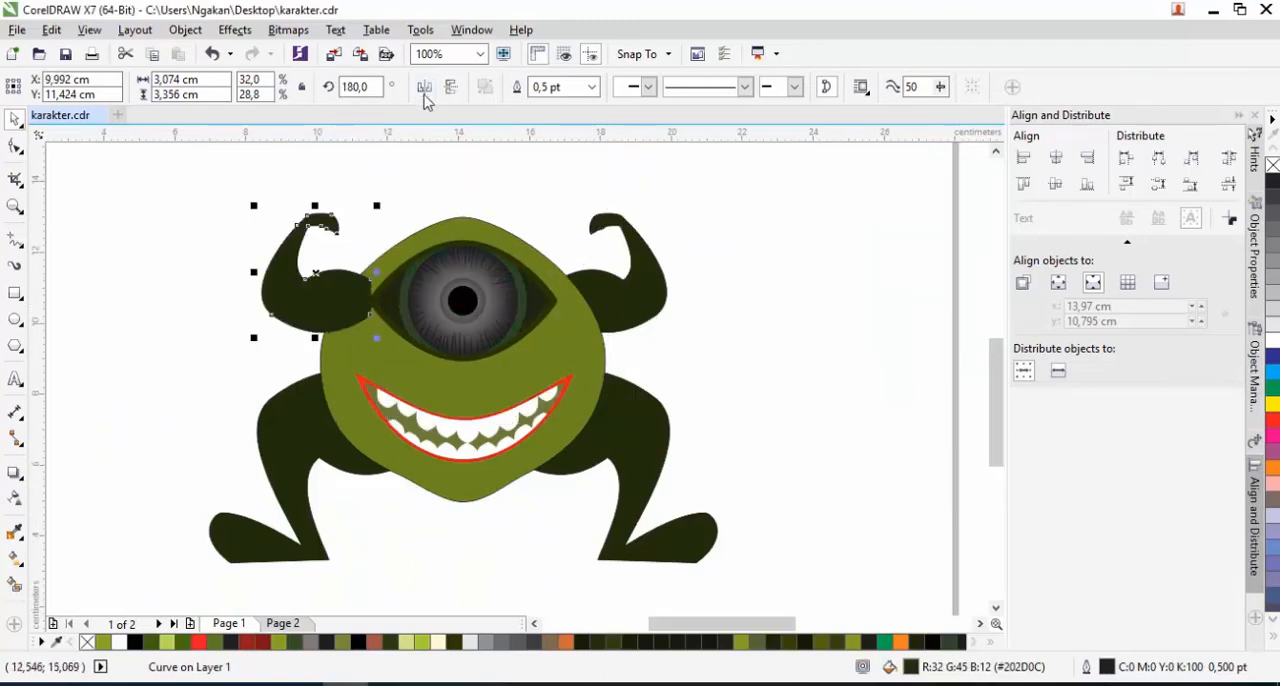
pyautogui.rightClick(356, 307)
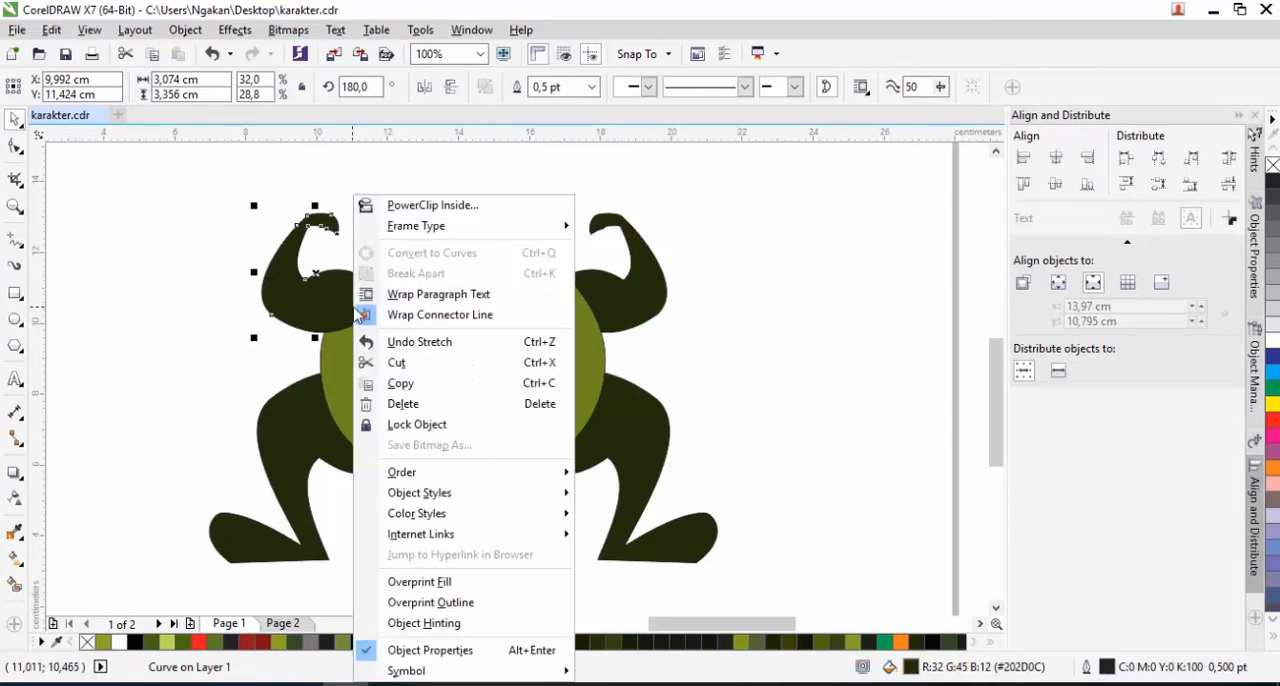
pyautogui.moveTo(524, 475)
pyautogui.click(627, 495)
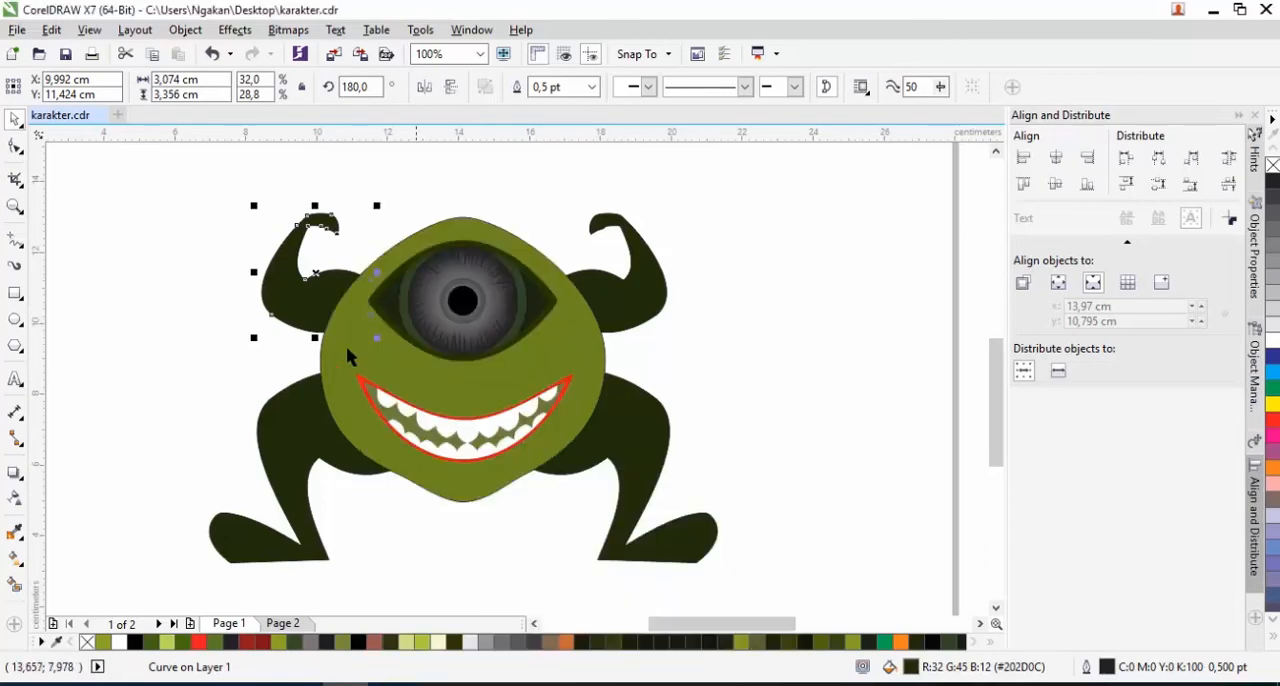
pyautogui.scroll(1, 314, 300)
pyautogui.click(371, 215)
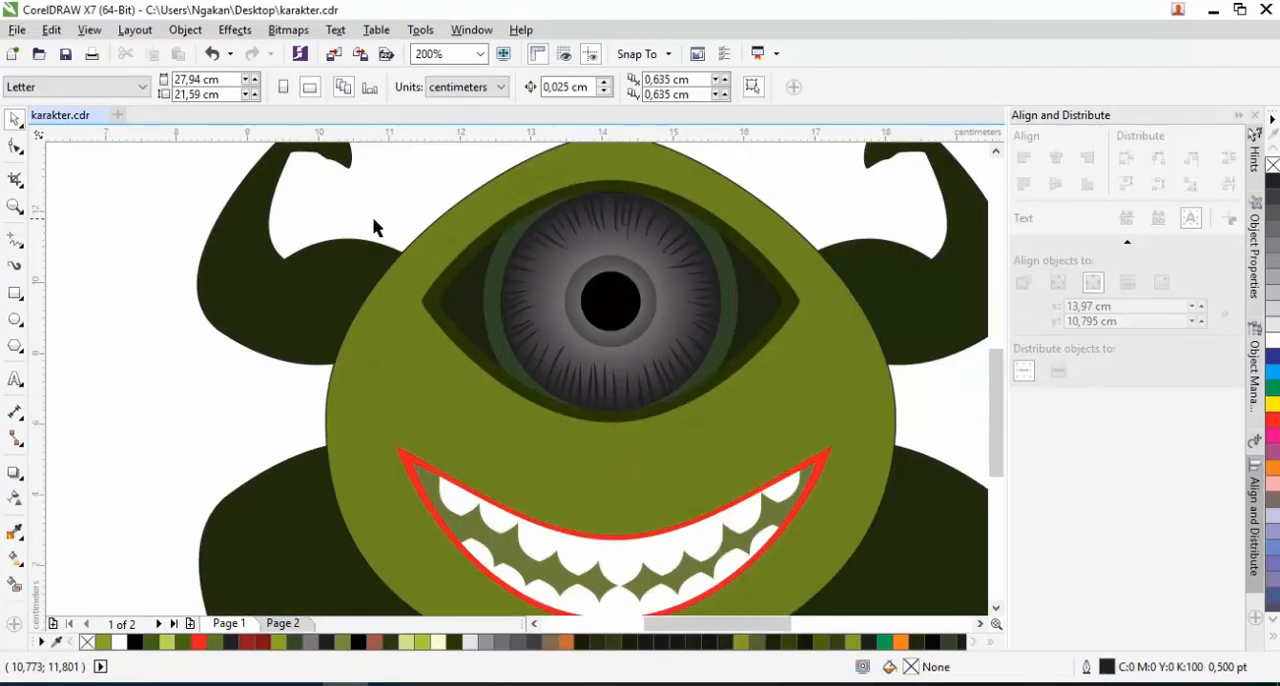
pyautogui.scroll(-2, 403, 232)
pyautogui.scroll(-1, 473, 313)
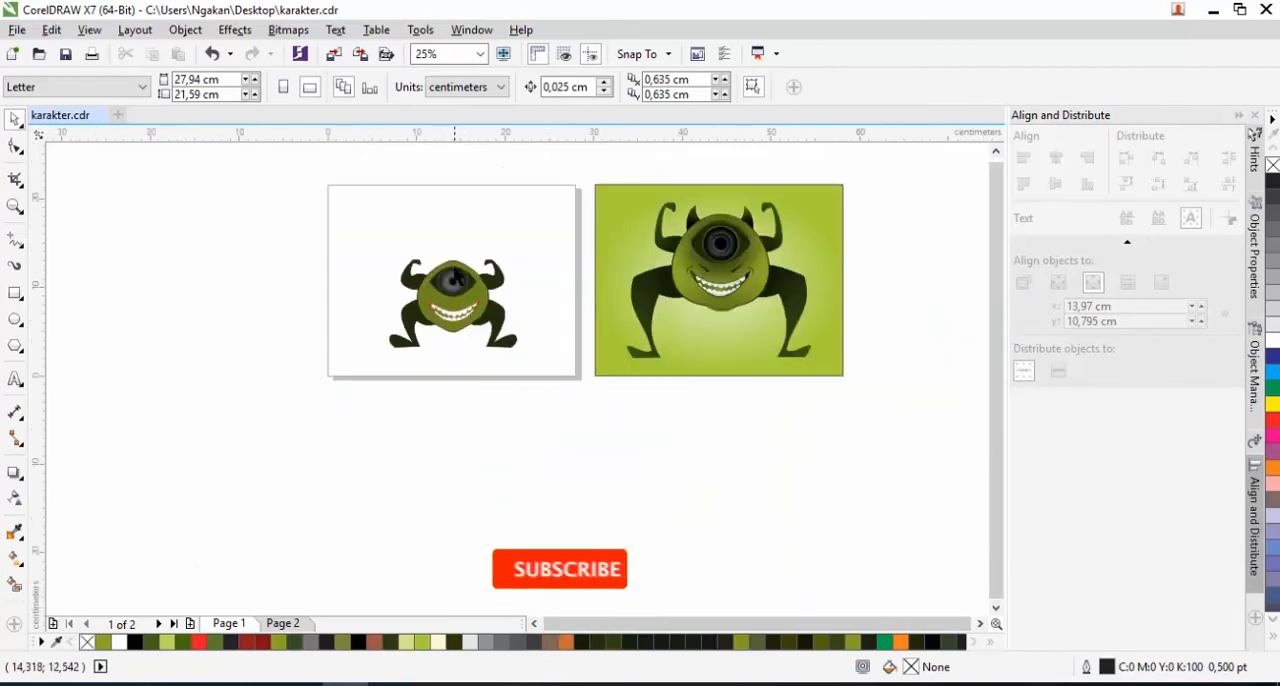
# Enlarge the whole monster to about 25.53 × 17.58 cm and position it to fill the page
pyautogui.scroll(2, 457, 261)
pyautogui.scroll(-1, 447, 374)
pyautogui.moveTo(289, 221); pyautogui.dragTo(612, 450)
pyautogui.scroll(-1, 466, 409)
pyautogui.moveTo(528, 318); pyautogui.dragTo(575, 280)
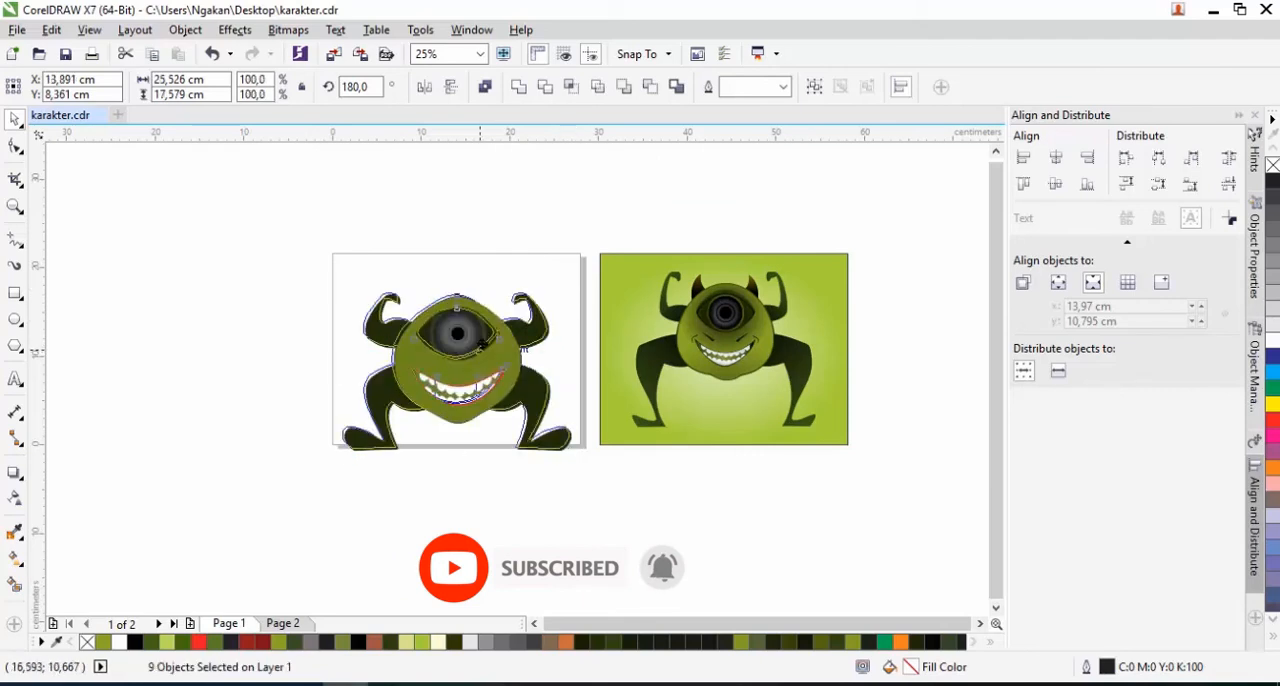
pyautogui.click(443, 452)
# Remove the outline from the green body shape
pyautogui.scroll(1, 479, 353)
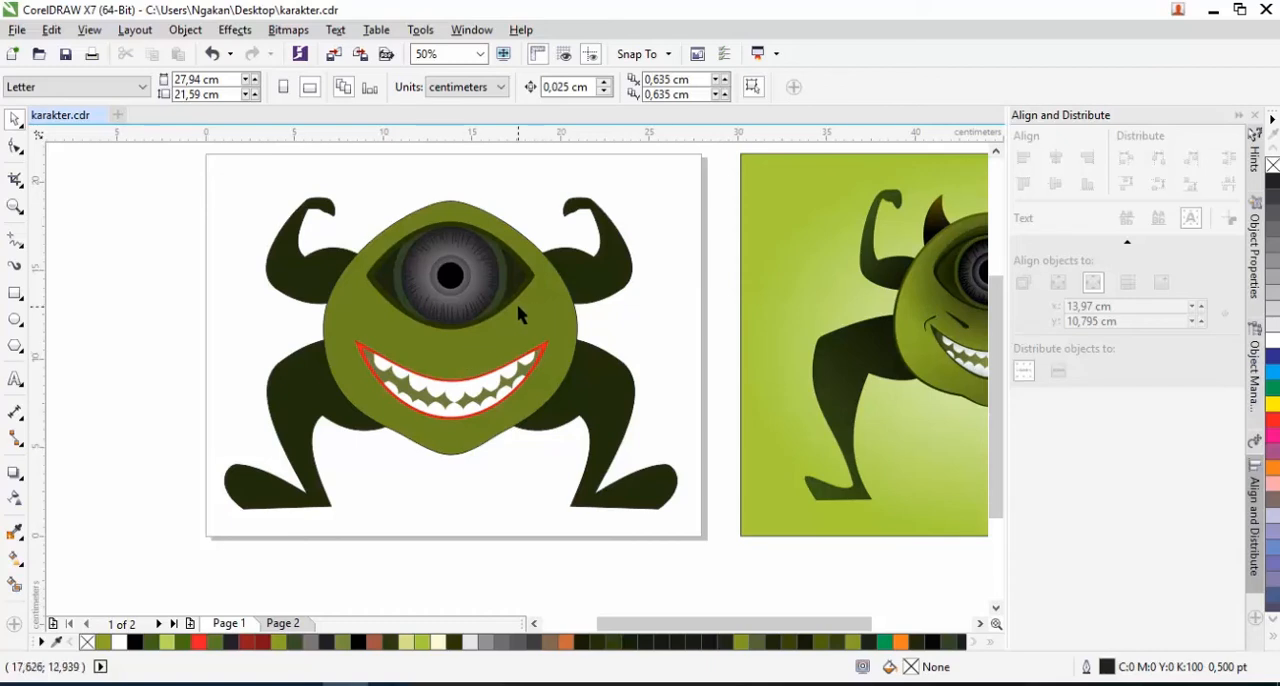
pyautogui.click(563, 318)
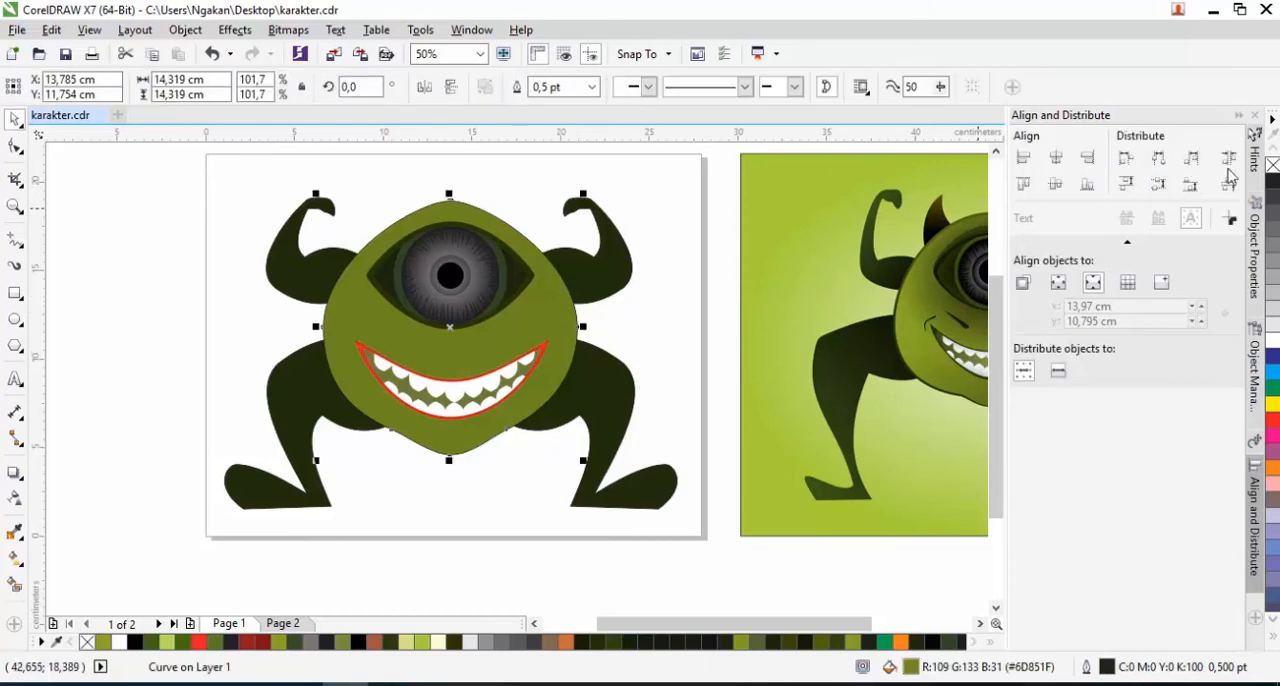
pyautogui.click(680, 225)
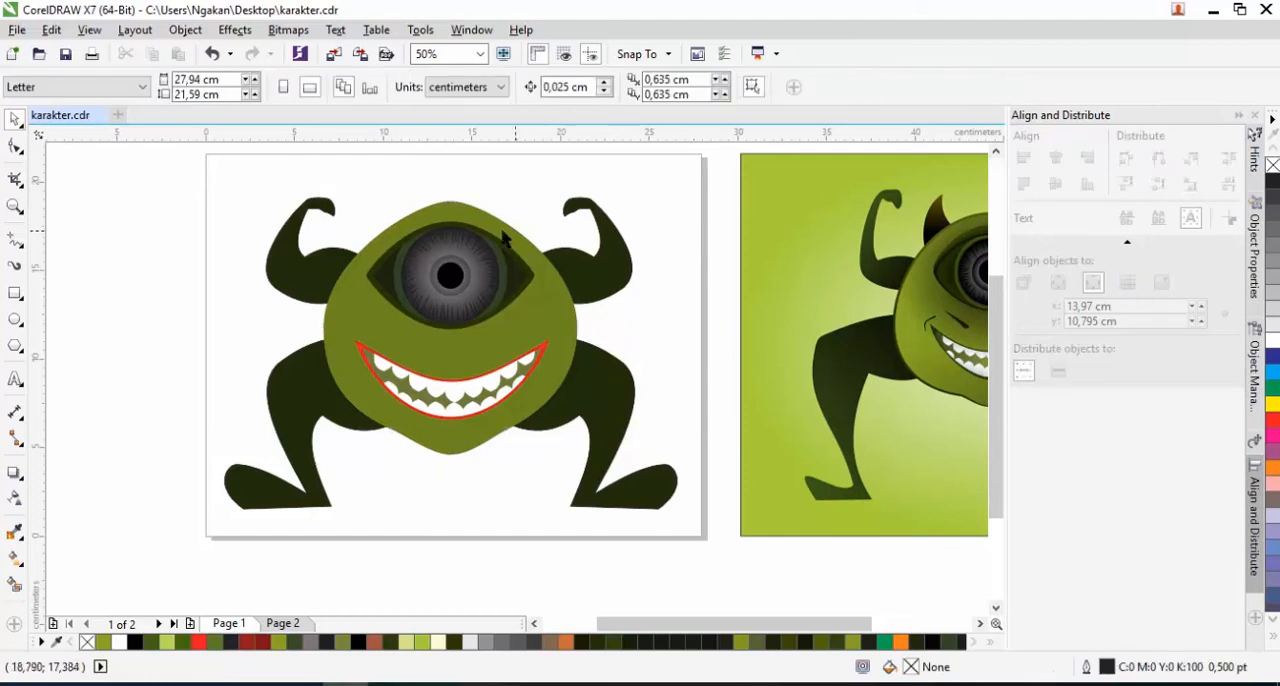
# Draw a rectangle about 4.66 × 6.09 cm over the page's left edge, convert it to curves and delete its upper-left node
pyautogui.click(15, 293)
pyautogui.moveTo(144, 236); pyautogui.dragTo(229, 345)
pyautogui.click(15, 148)
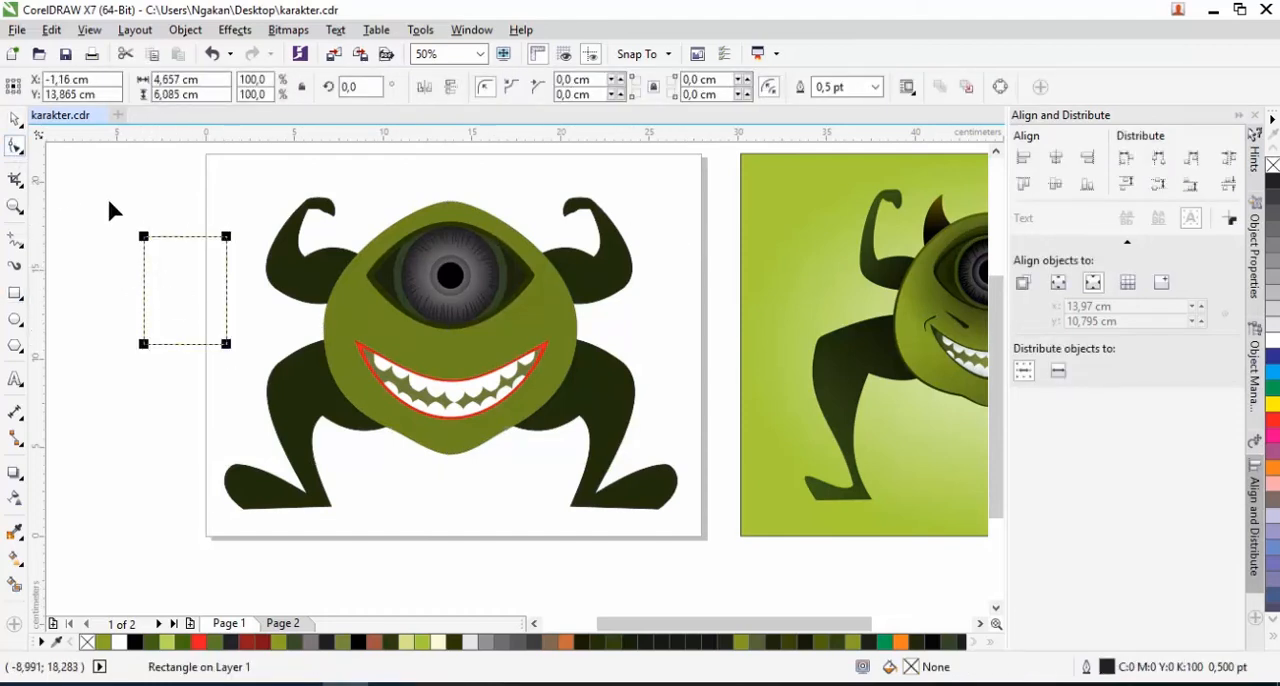
pyautogui.rightClick(174, 238)
pyautogui.click(216, 251)
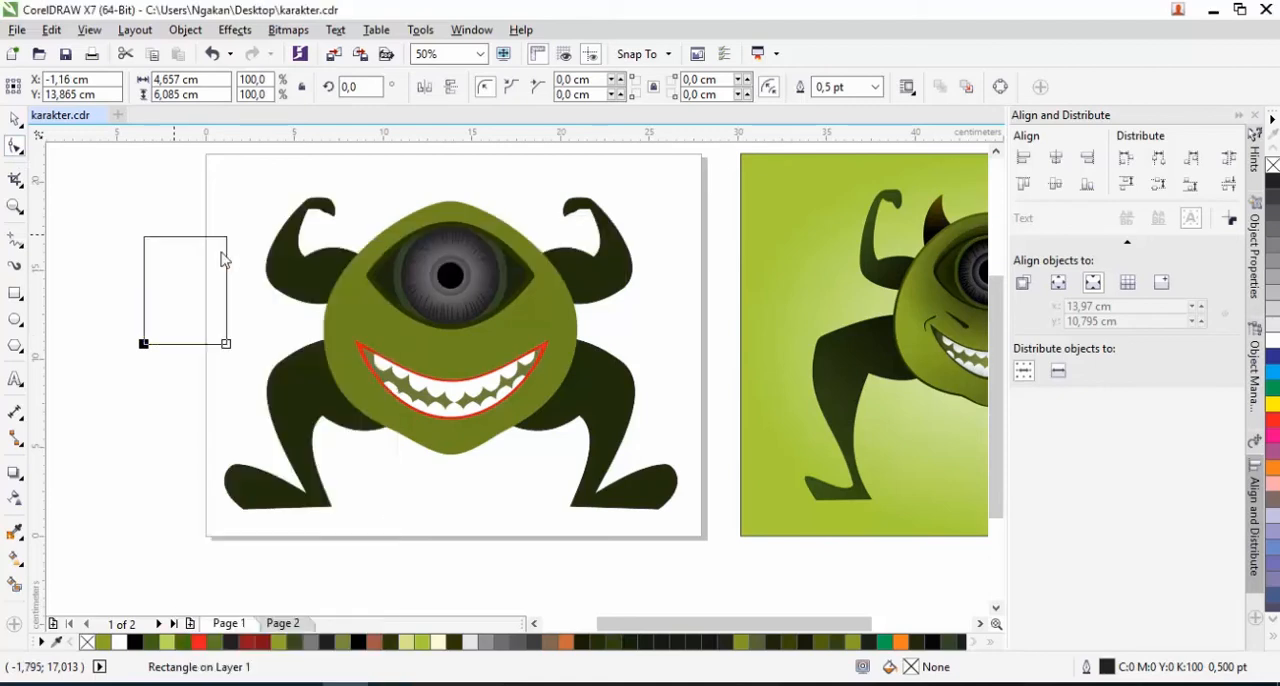
pyautogui.click(144, 238)
pyautogui.press('Delete')
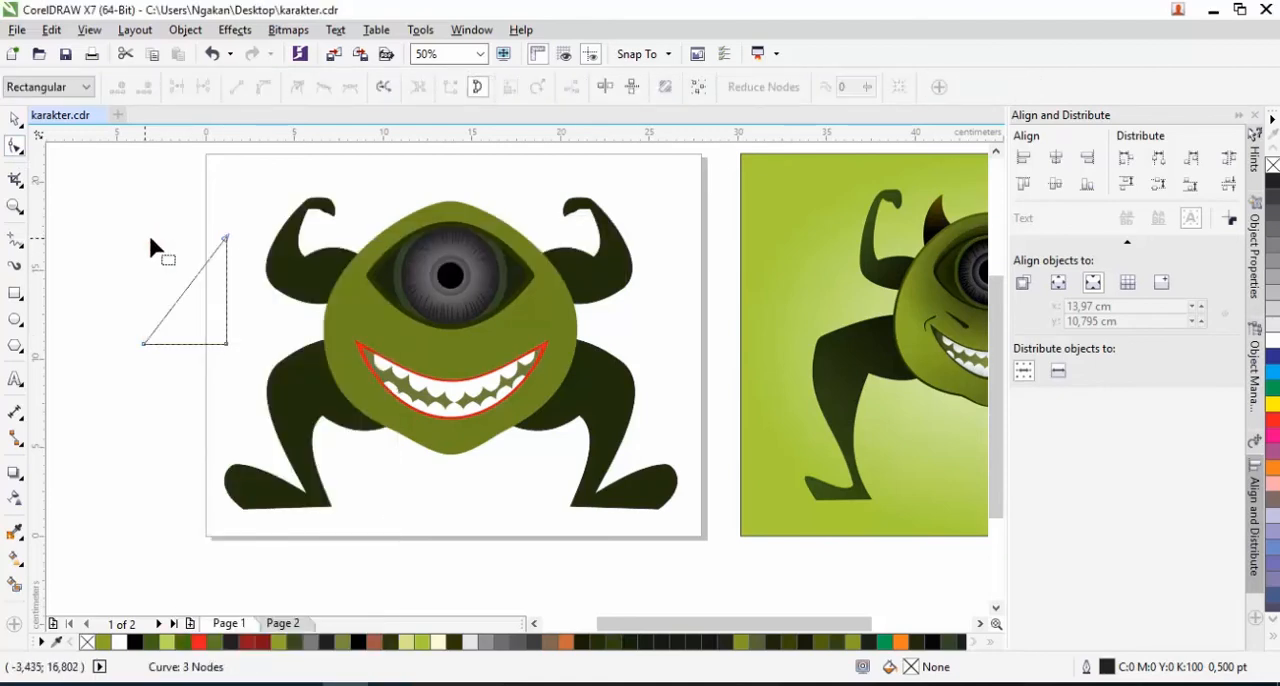
# Convert the triangle's bottom and right edges to curves and bow both outward
pyautogui.click(186, 344)
pyautogui.rightClick(186, 344)
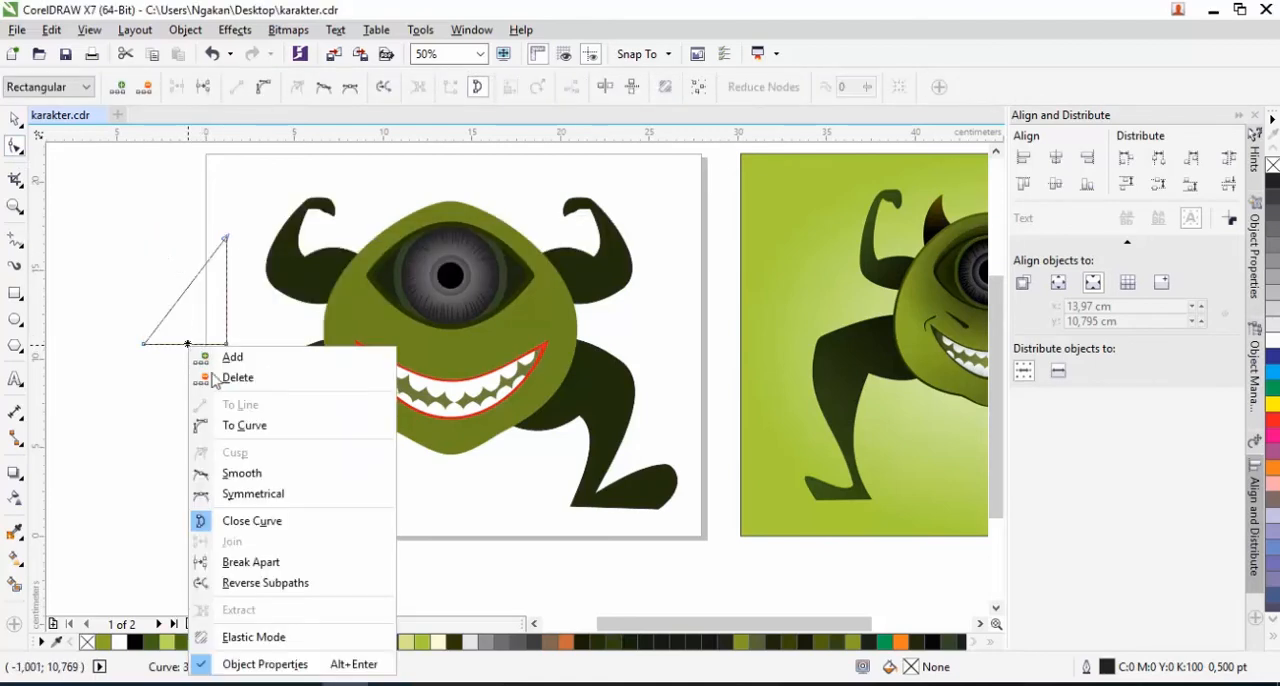
pyautogui.click(214, 423)
pyautogui.moveTo(184, 346); pyautogui.dragTo(186, 358)
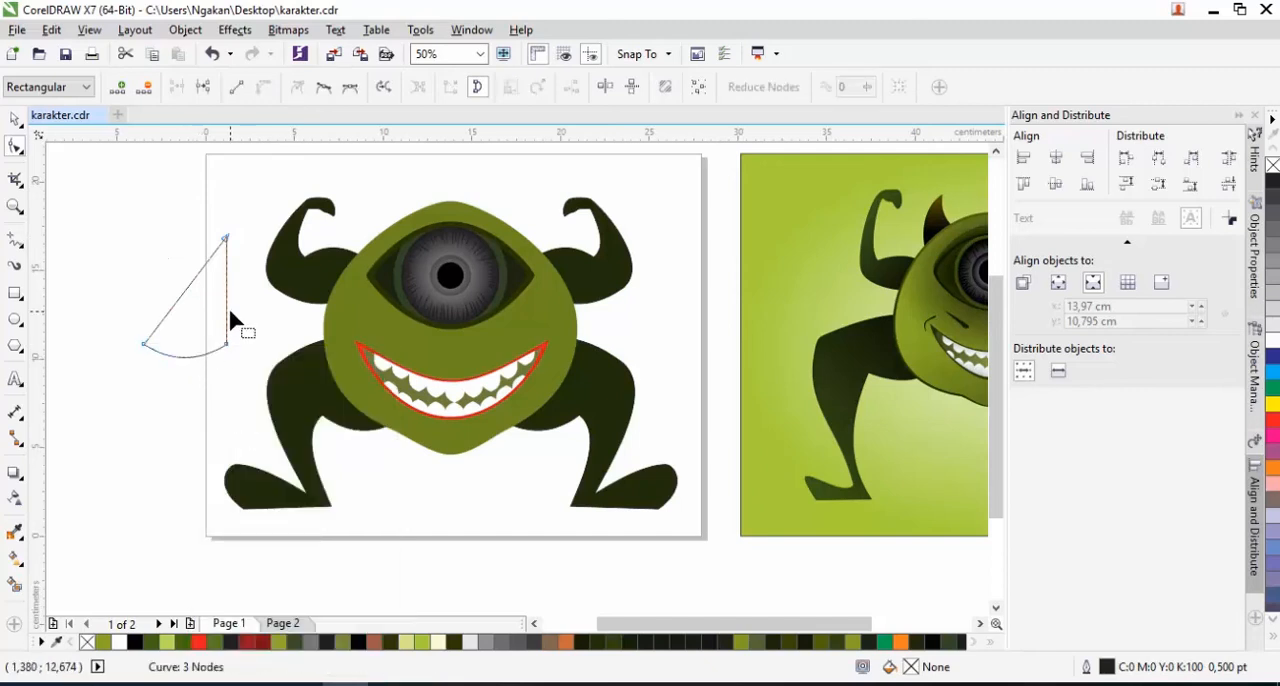
pyautogui.rightClick(228, 314)
pyautogui.click(270, 386)
pyautogui.moveTo(230, 320); pyautogui.dragTo(195, 302)
# Convert the triangle's slanted edge to a curve and bend it inward to form a crescent-shaped horn
pyautogui.rightClick(183, 298)
pyautogui.click(213, 369)
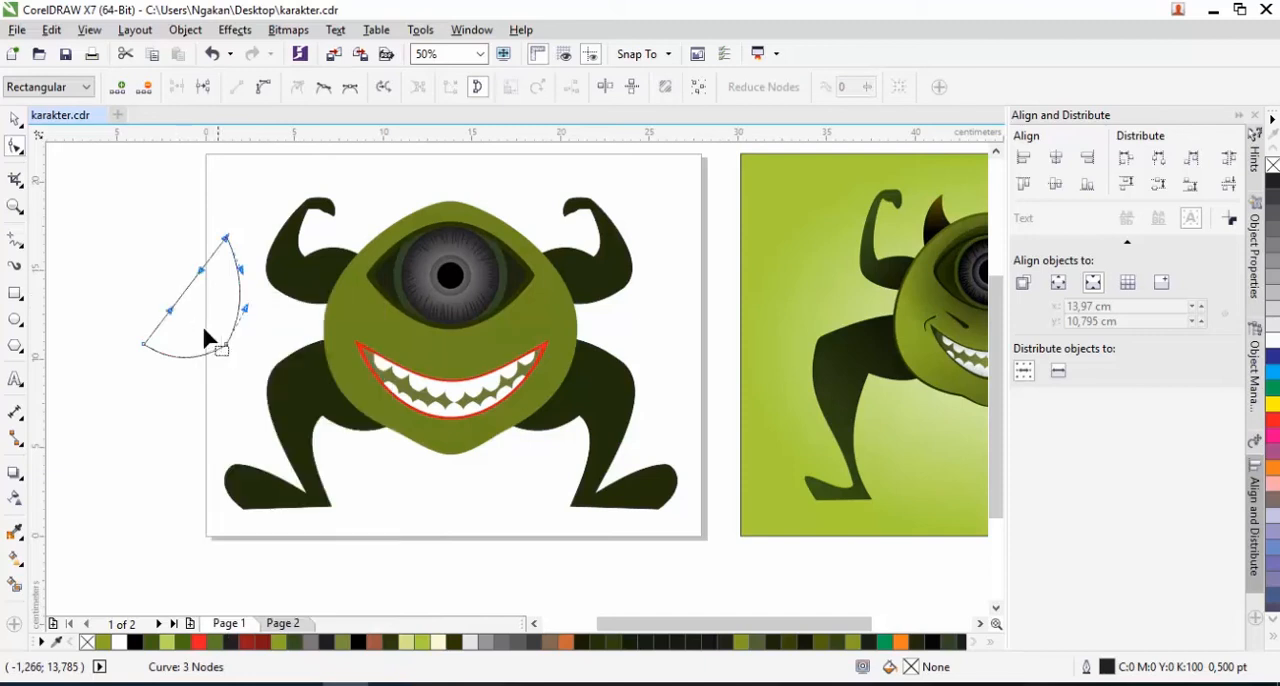
pyautogui.moveTo(182, 294); pyautogui.dragTo(202, 326)
# Rotate the horn shape counterclockwise by about 14.2 degrees
pyautogui.press('space')
pyautogui.click(219, 293)
pyautogui.moveTo(237, 226); pyautogui.dragTo(229, 208)
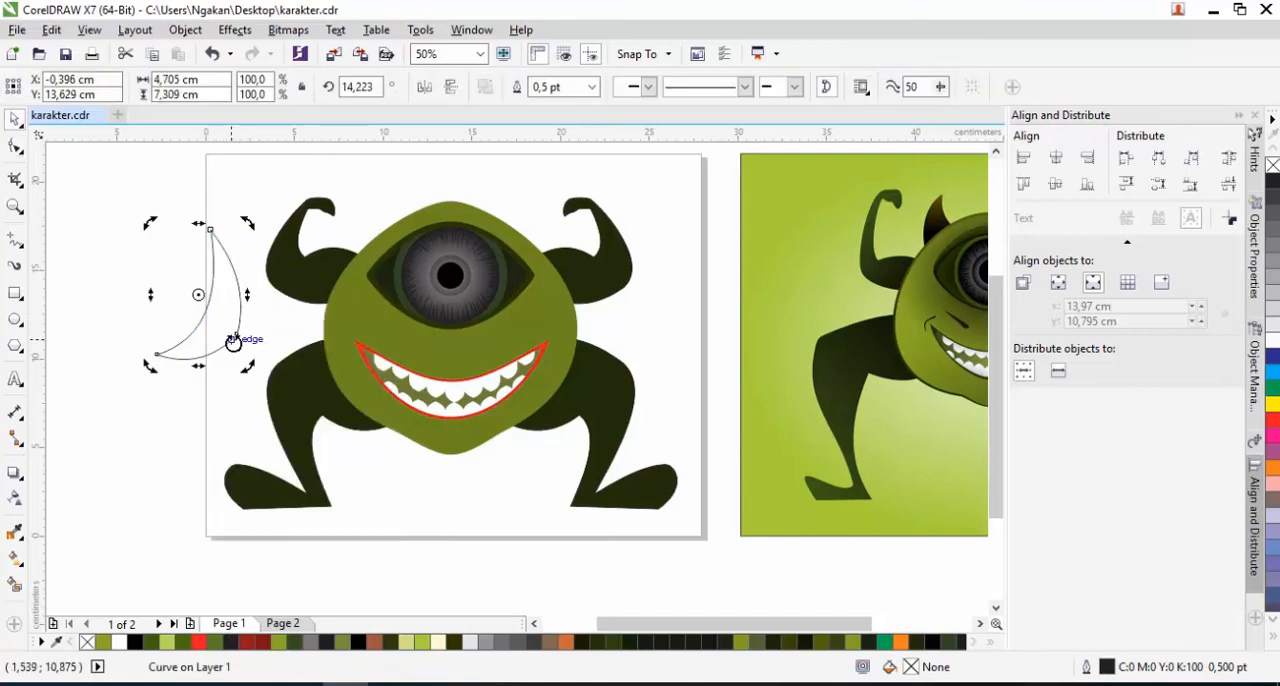
# Pull the horn's lower-right corner node slightly outward to widen its base
pyautogui.press('space')
pyautogui.moveTo(234, 337); pyautogui.dragTo(241, 353)
pyautogui.press('space')
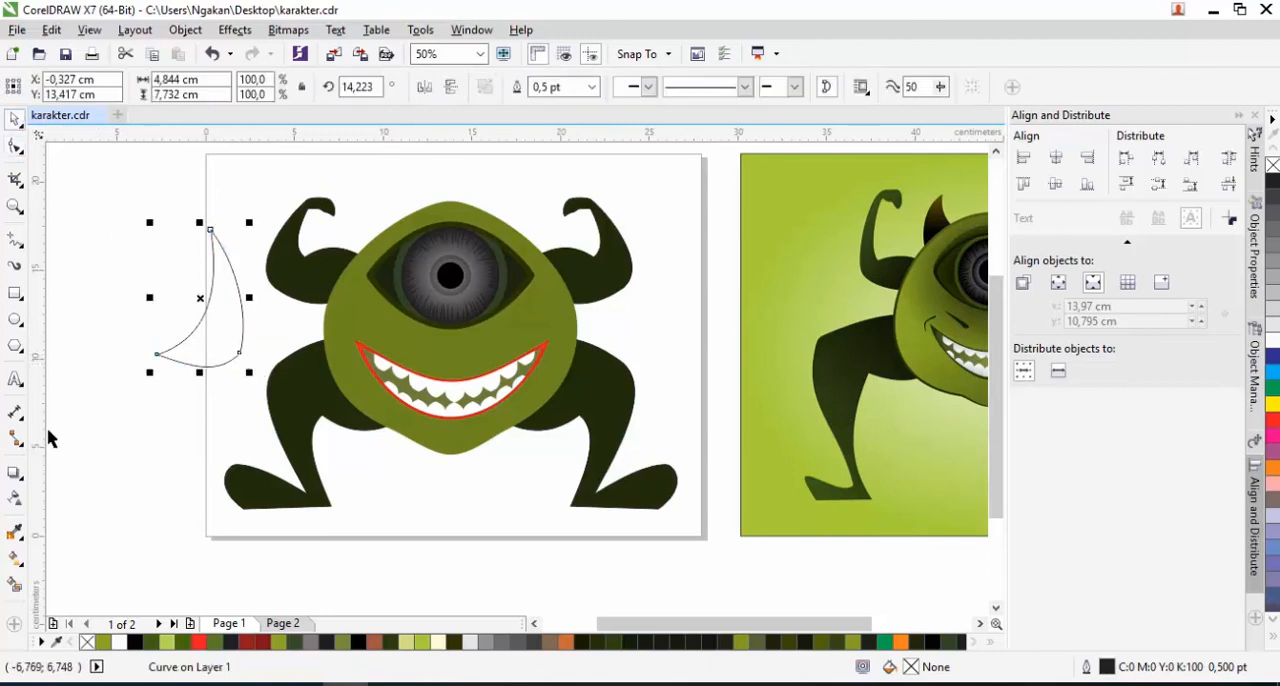
# Fill the horn with a dark colour sampled from the reference monster and scale it to about 71.1%
pyautogui.click(15, 533)
pyautogui.click(920, 220)
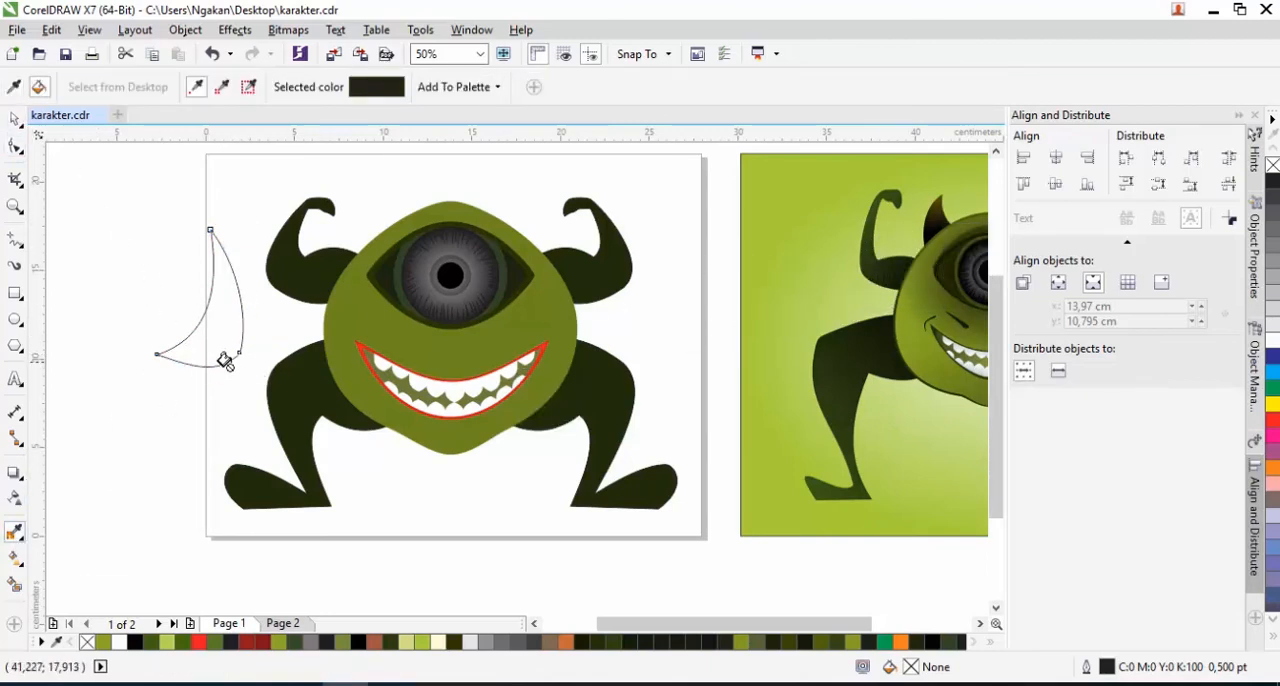
pyautogui.click(224, 360)
pyautogui.press('space')
pyautogui.moveTo(246, 226); pyautogui.dragTo(236, 243)
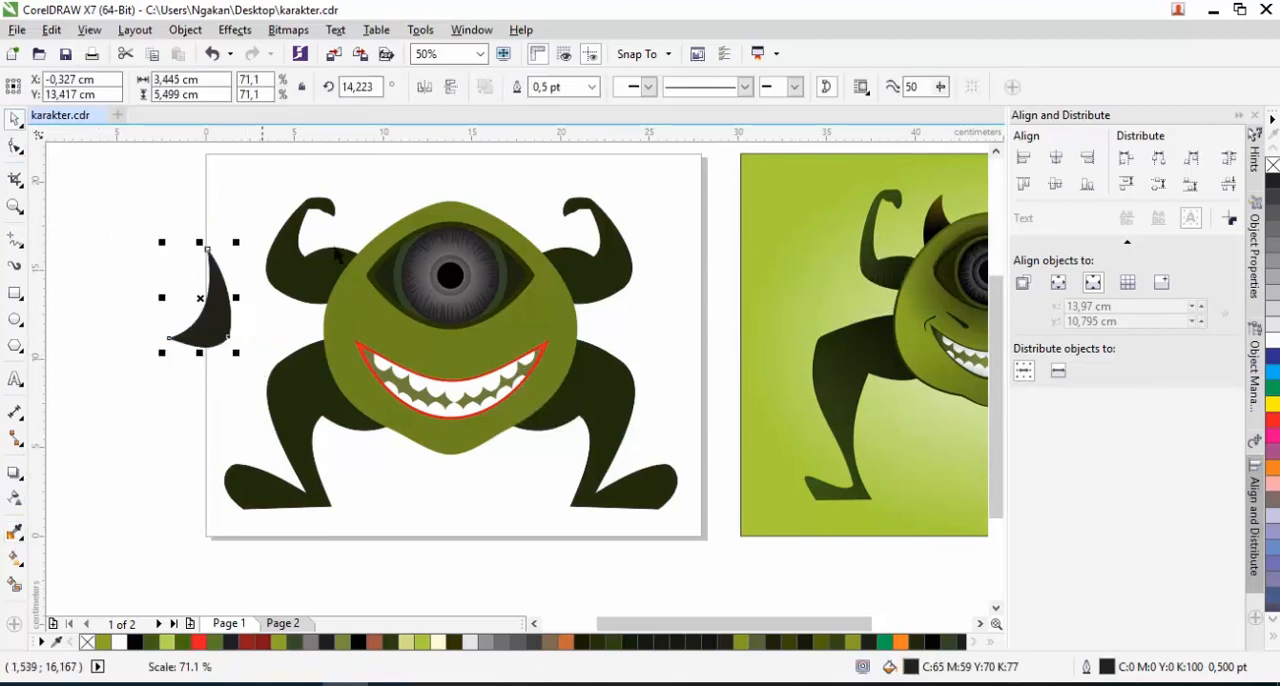
# Place the horn without an outline on the head's right side and add a horizontally mirrored copy on the left
pyautogui.moveTo(205, 325); pyautogui.dragTo(497, 248)
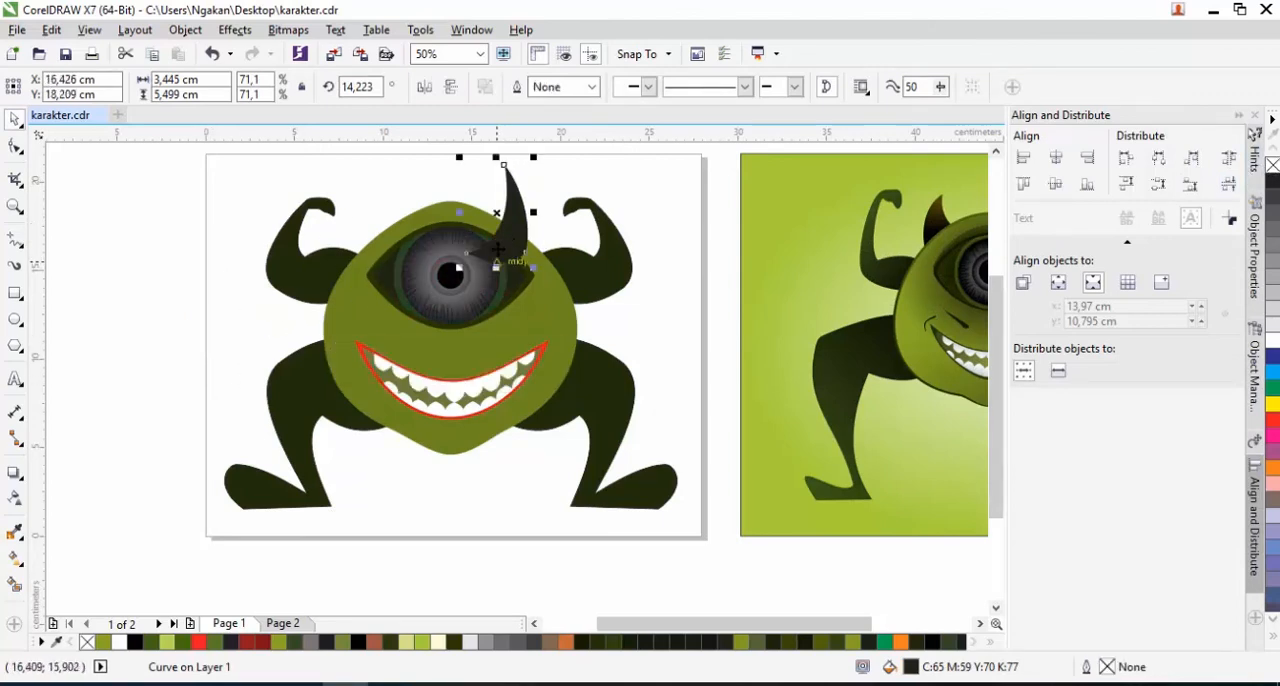
pyautogui.rightClick(509, 249)
pyautogui.click(502, 246)
pyautogui.moveTo(507, 238); pyautogui.dragTo(411, 242)
pyautogui.click(425, 88)
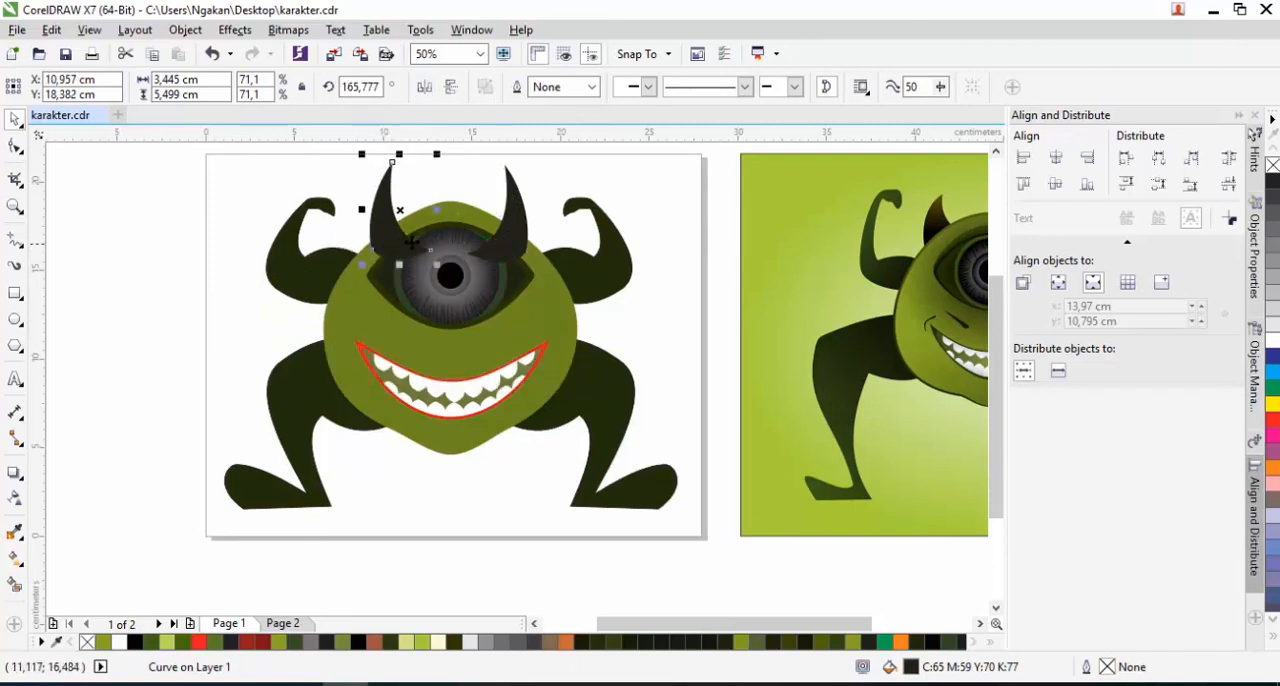
# Select both horns and send them to the back of the page, behind the body
pyautogui.keyDown('shift'); pyautogui.click(510, 234); pyautogui.keyUp('shift')
pyautogui.rightClick(518, 234)
pyautogui.moveTo(614, 462)
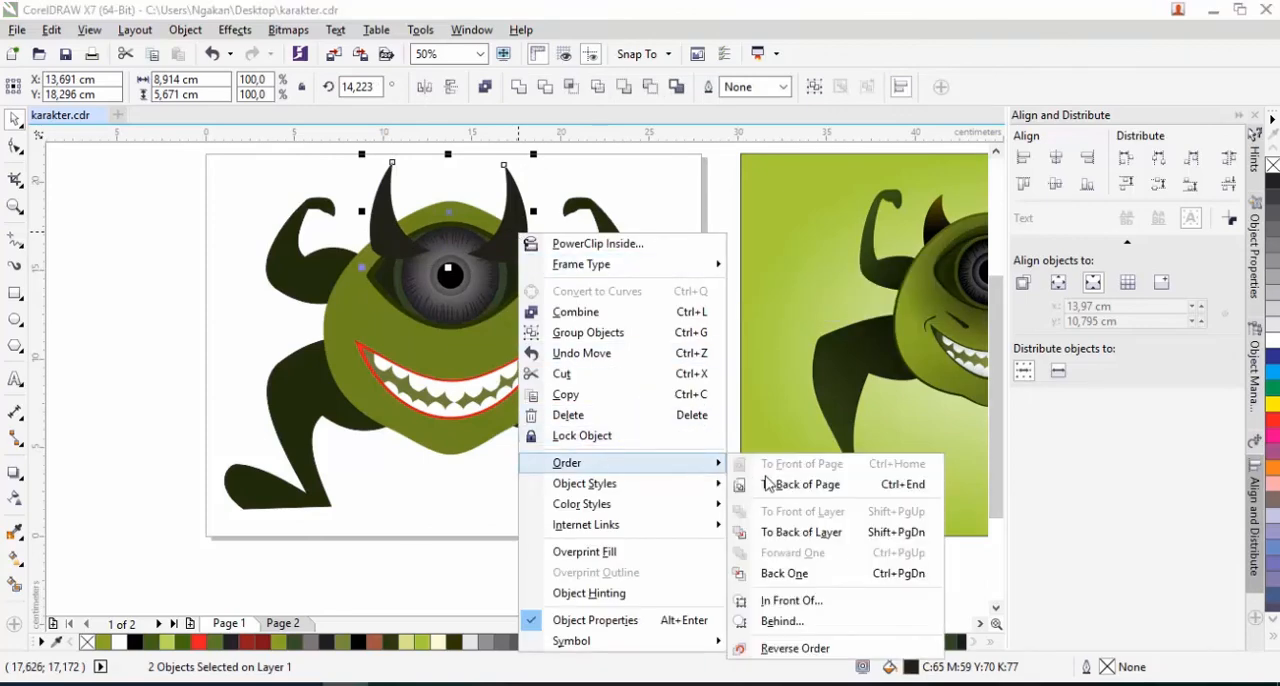
pyautogui.click(790, 484)
pyautogui.click(614, 329)
# Draw a narrow ellipse left of the page, rotate it to about 310 degrees and convert it to curves
pyautogui.scroll(-2, 614, 329)
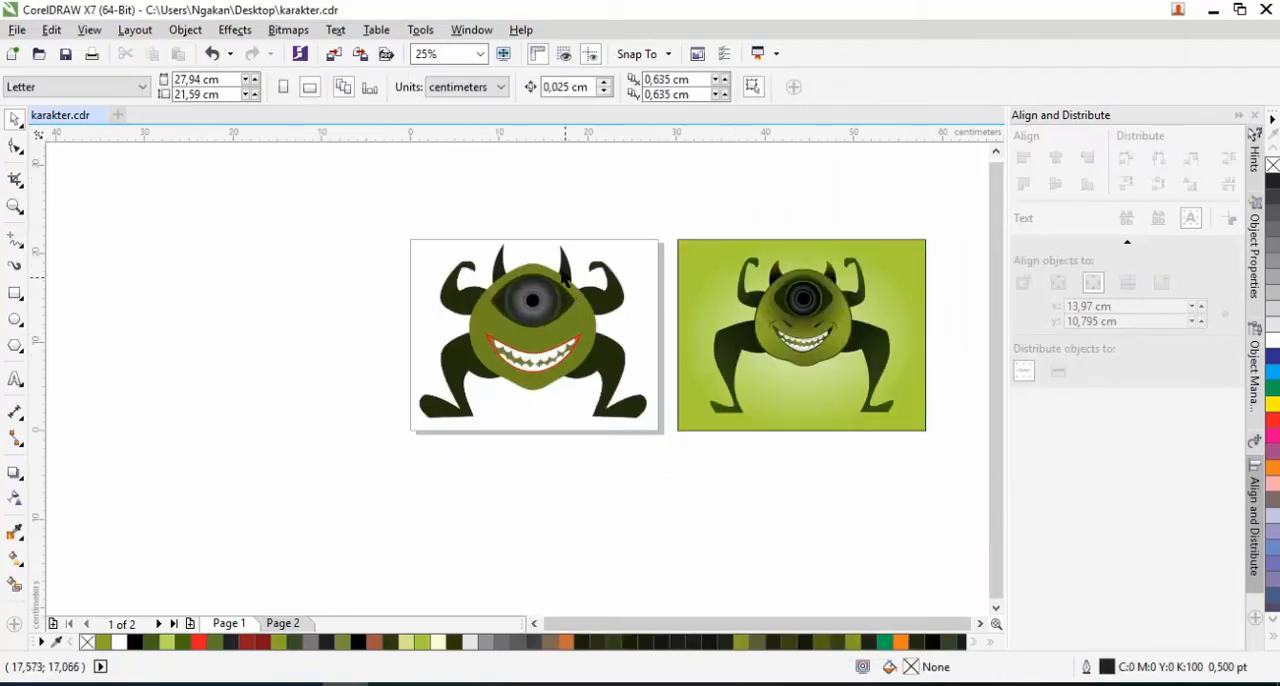
pyautogui.scroll(2, 566, 272)
pyautogui.scroll(-2, 564, 274)
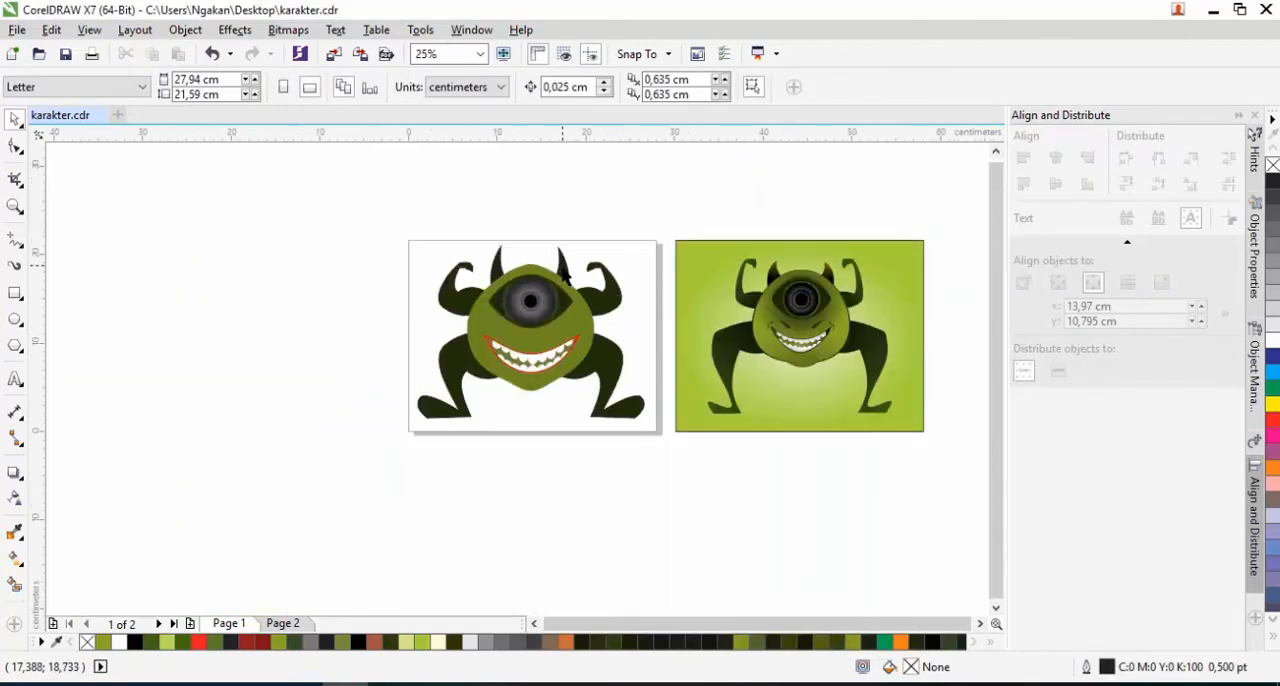
pyautogui.click(14, 321)
pyautogui.moveTo(288, 271); pyautogui.dragTo(306, 354)
pyautogui.click(14, 119)
pyautogui.click(305, 318)
pyautogui.moveTo(313, 264); pyautogui.dragTo(338, 296)
pyautogui.click(15, 147)
pyautogui.rightClick(288, 316)
pyautogui.click(330, 252)
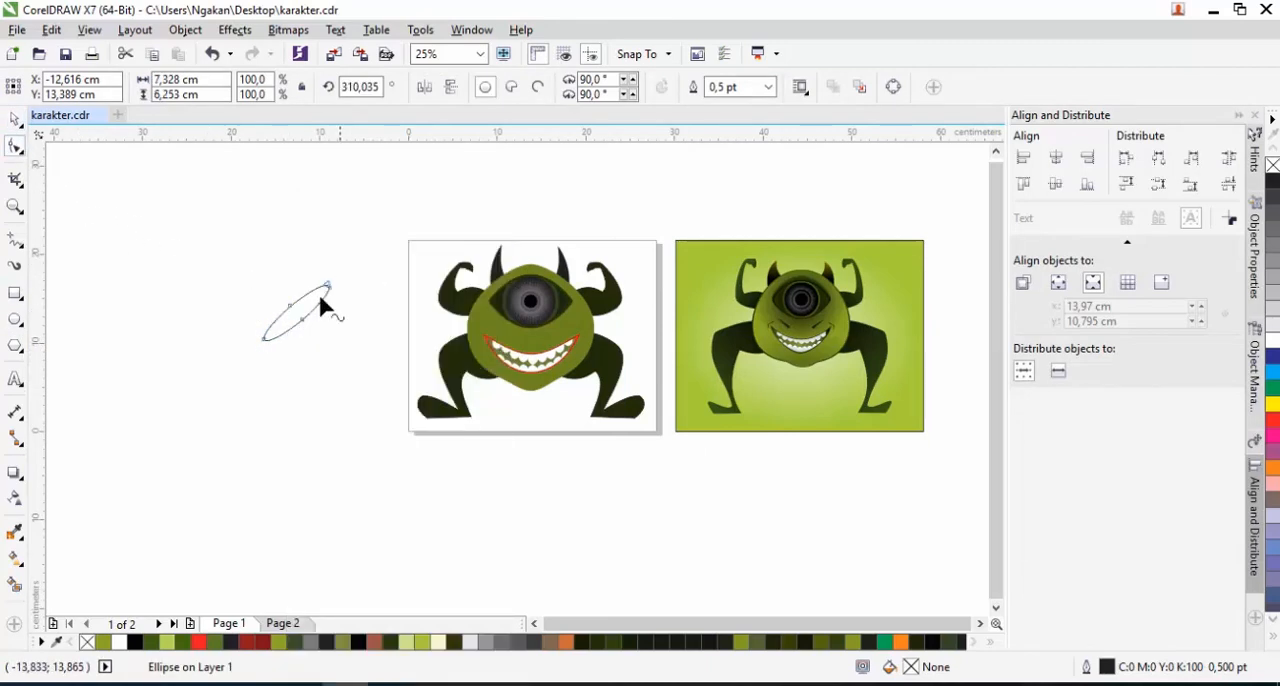
# Add a node on the ellipse's lower edge, pull it inward and delete the surplus node to form a thin tail with a rounded head
pyautogui.scroll(2, 283, 314)
pyautogui.scroll(-1, 296, 325)
pyautogui.doubleClick(294, 344)
pyautogui.moveTo(294, 344); pyautogui.dragTo(299, 324)
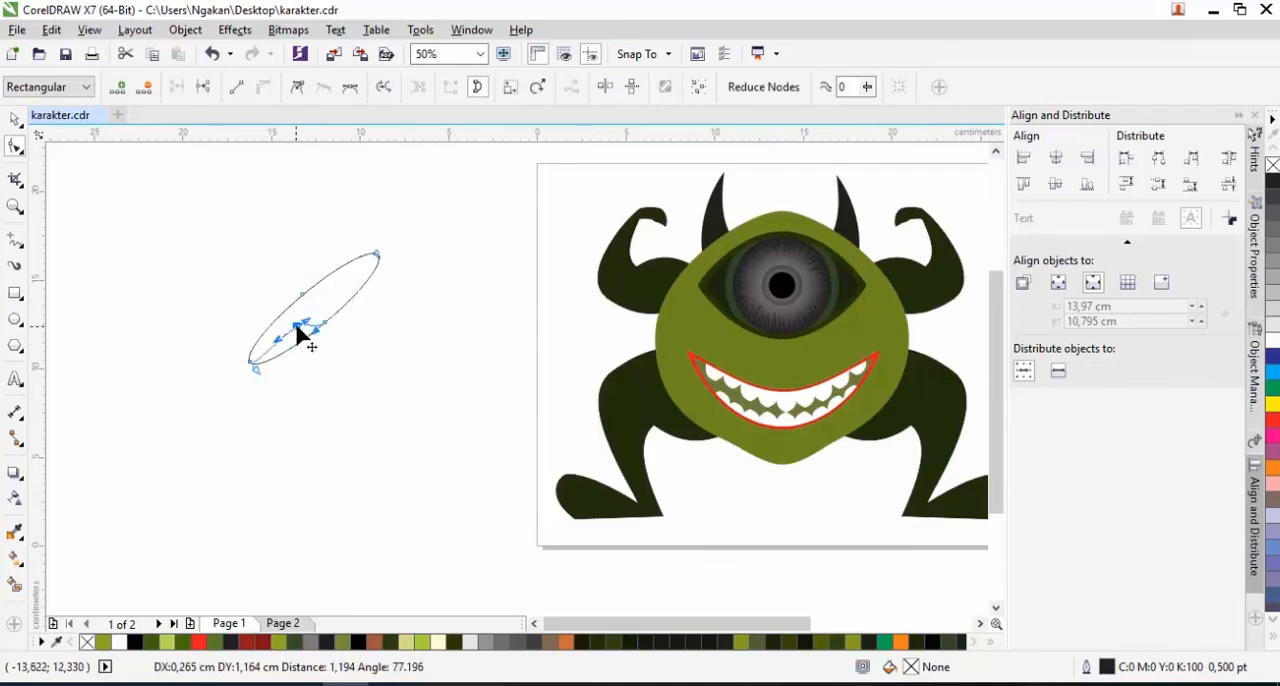
pyautogui.scroll(-1, 312, 371)
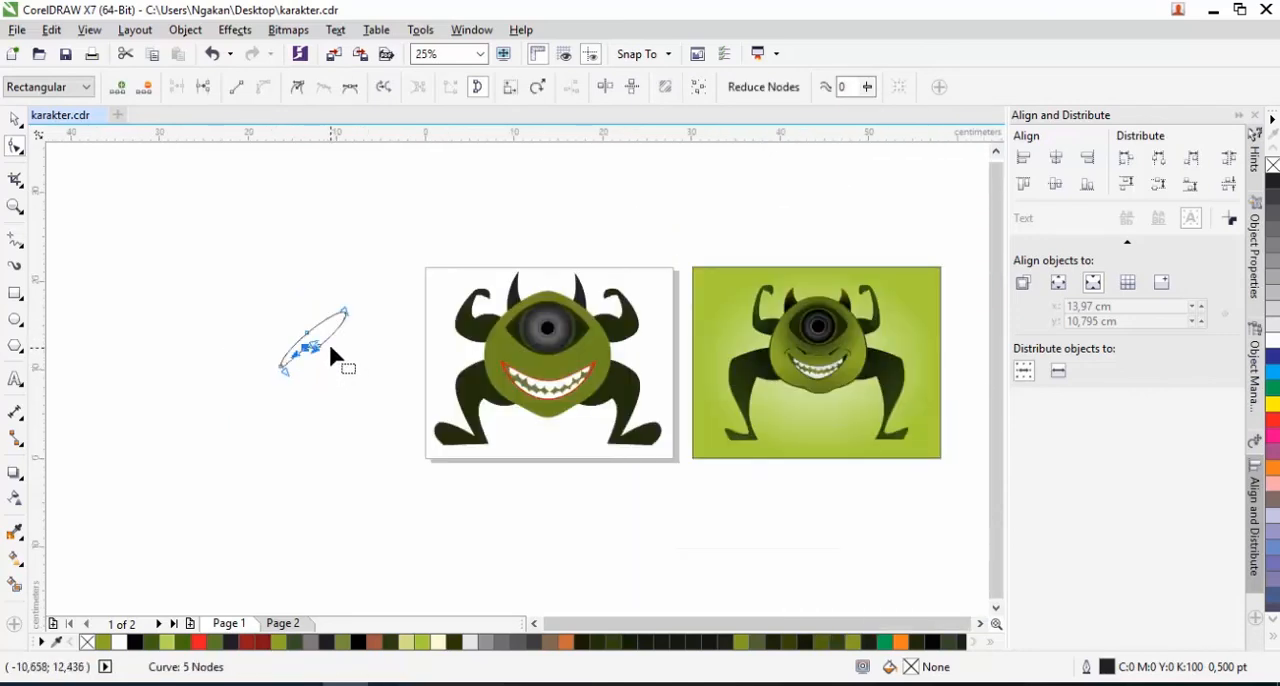
pyautogui.scroll(2, 329, 357)
pyautogui.moveTo(263, 349); pyautogui.dragTo(305, 258)
pyautogui.moveTo(375, 202); pyautogui.dragTo(387, 273)
pyautogui.doubleClick(206, 351)
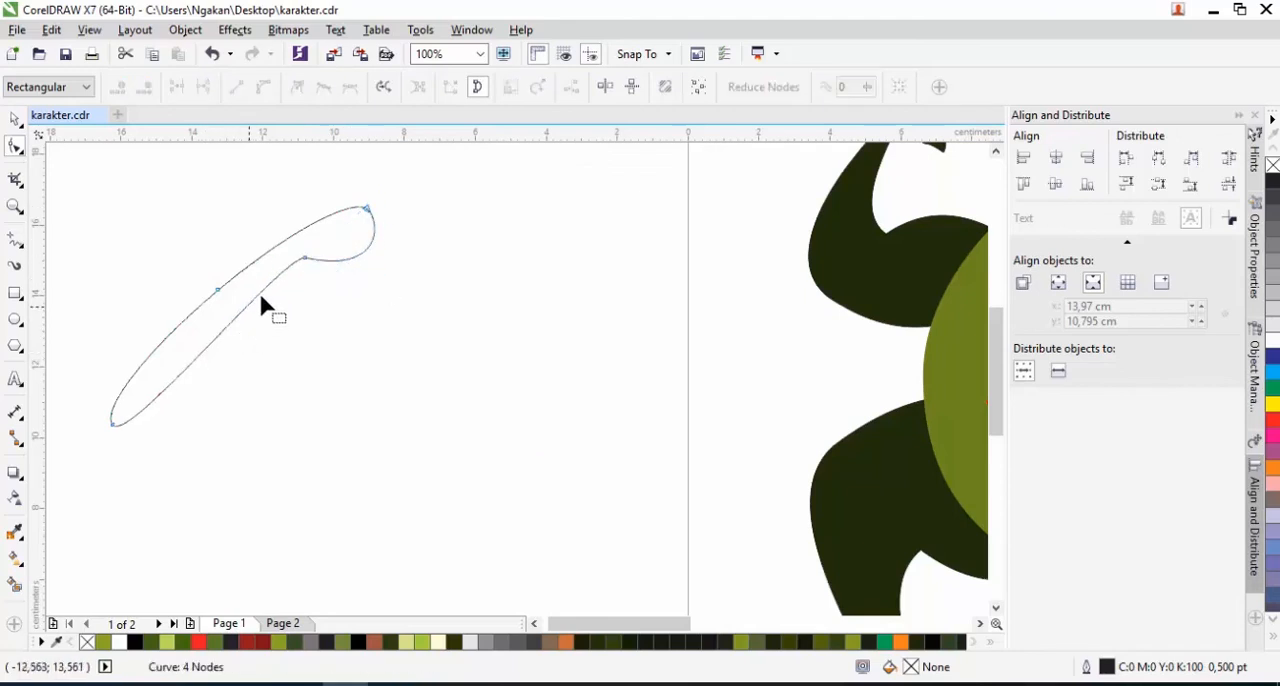
# Move the shape's upper-edge node outward to arch its back
pyautogui.click(229, 297)
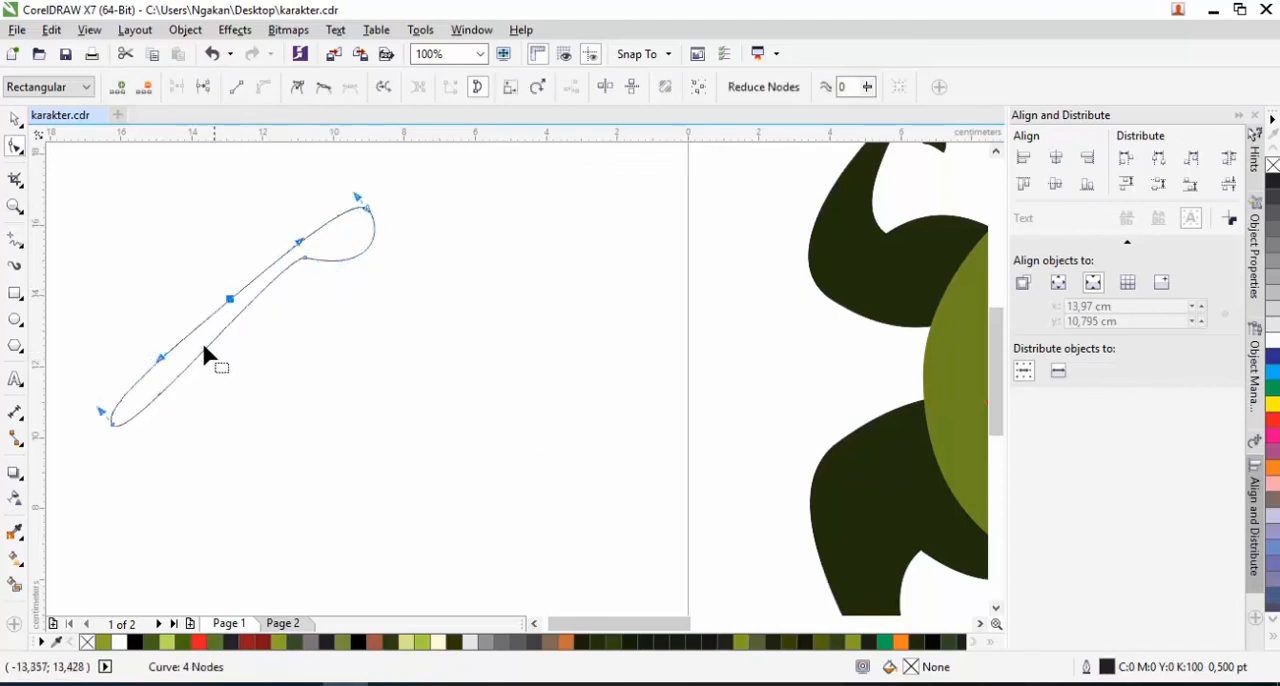
pyautogui.moveTo(229, 297); pyautogui.dragTo(197, 277)
pyautogui.click(15, 119)
# Mirror the eyebrow-like shape horizontally, rotate it to about 251.7 degrees and move it over the page's right edge
pyautogui.scroll(-1, 238, 320)
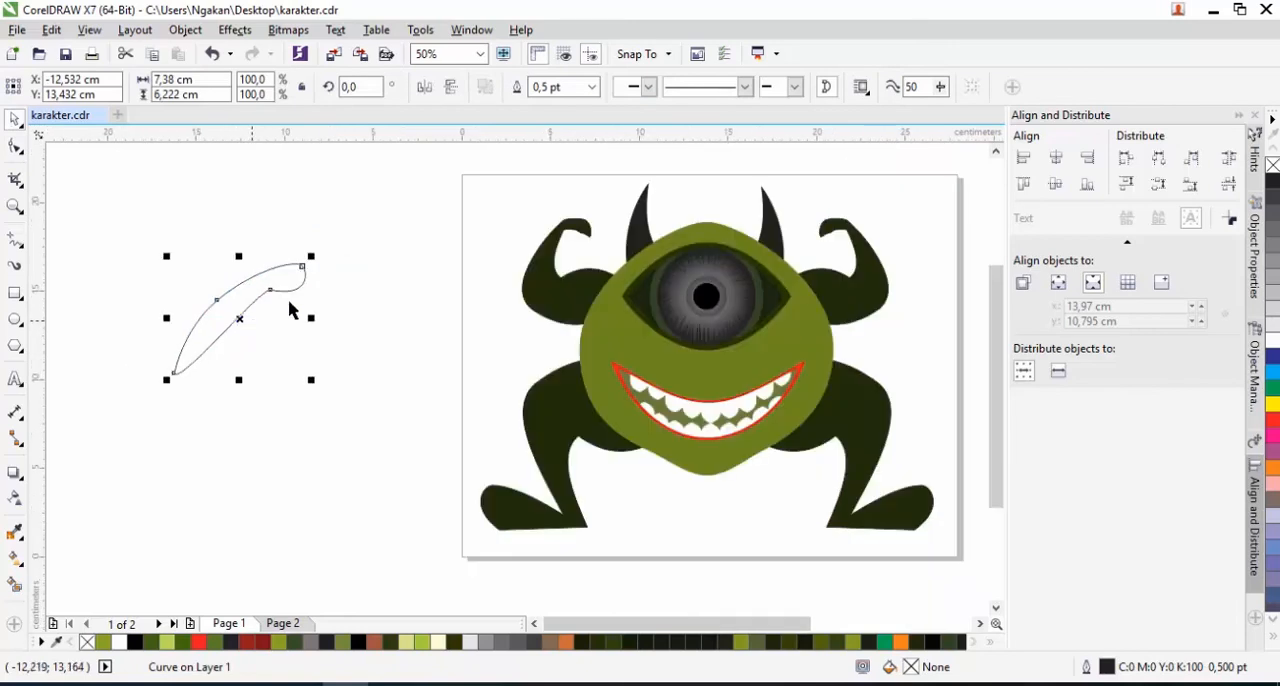
pyautogui.click(425, 88)
pyautogui.click(256, 326)
pyautogui.moveTo(314, 381); pyautogui.dragTo(328, 264)
pyautogui.moveTo(232, 305); pyautogui.dragTo(645, 355)
# Fill the shape with the dark green #161F08 sampled from the reference and remove its outline
pyautogui.scroll(-1, 369, 360)
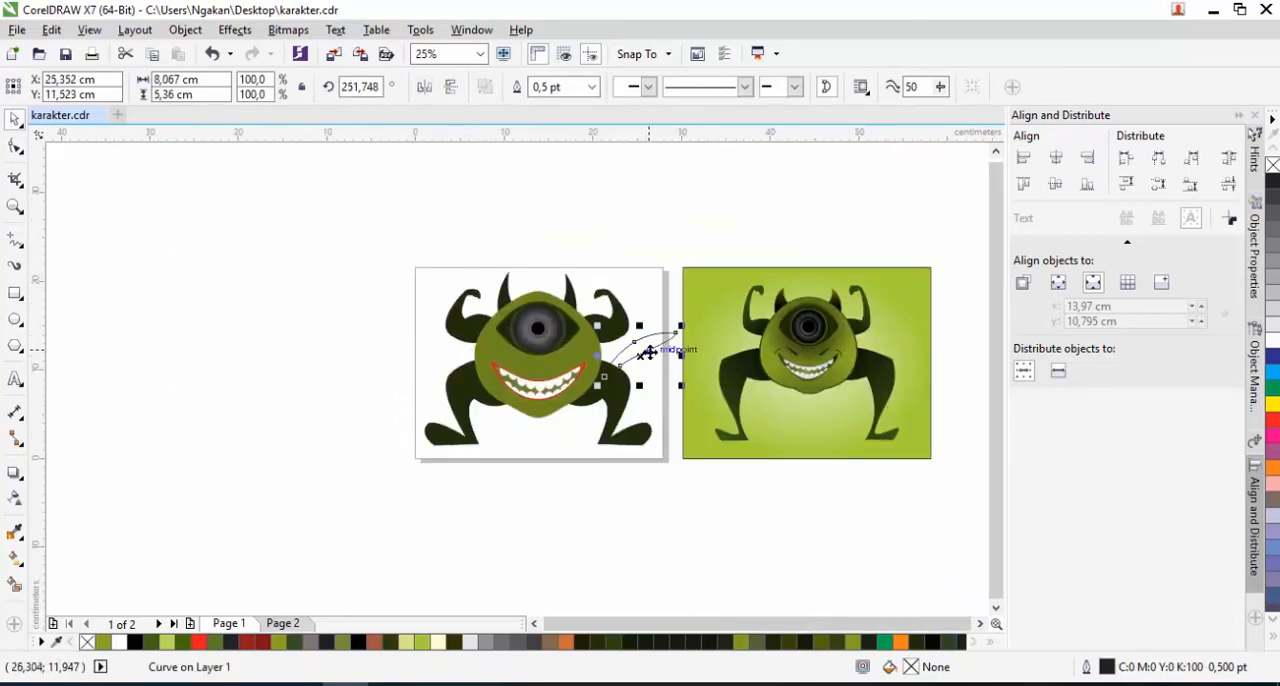
pyautogui.scroll(1, 645, 355)
pyautogui.click(15, 532)
pyautogui.scroll(2, 925, 370)
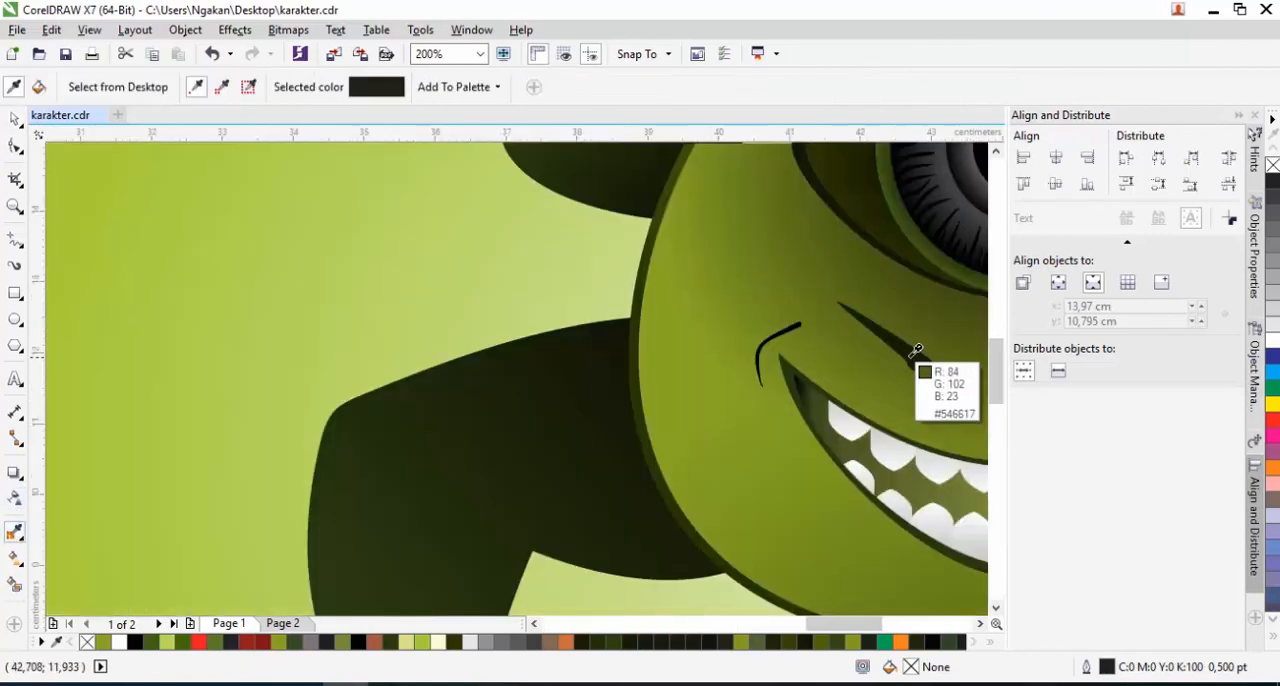
pyautogui.scroll(-2, 838, 357)
pyautogui.click(495, 362)
pyautogui.press('space')
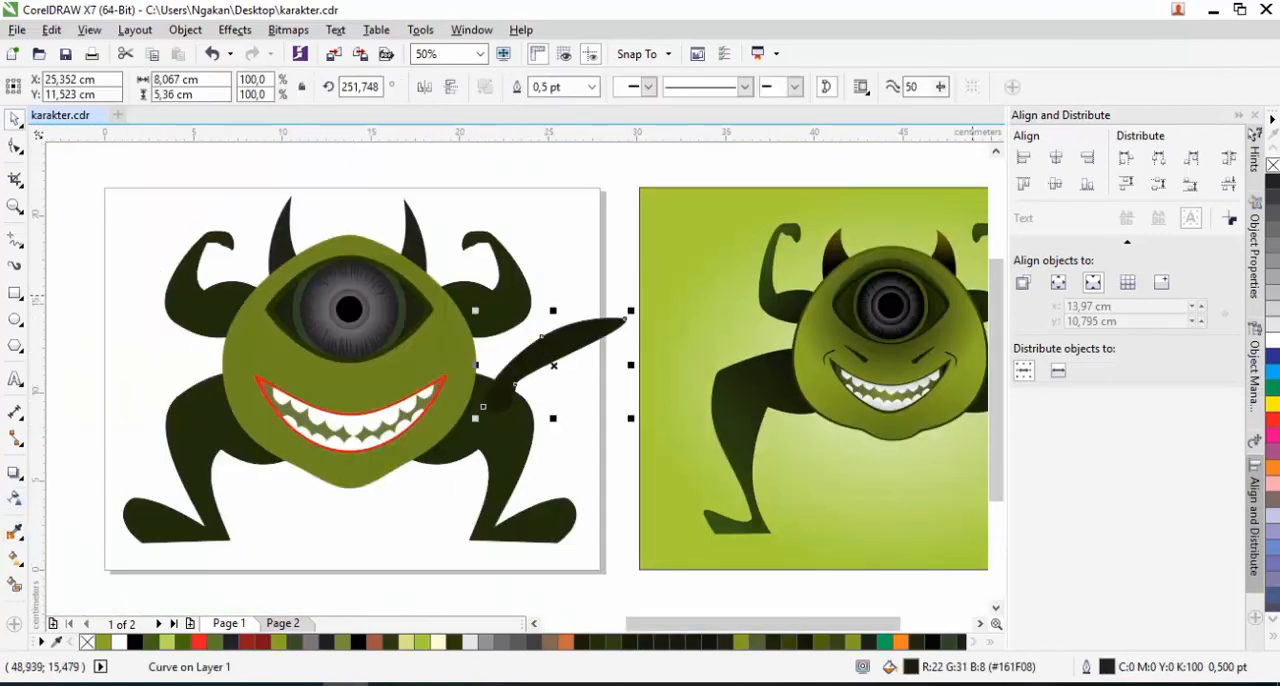
pyautogui.rightClick(1273, 165)
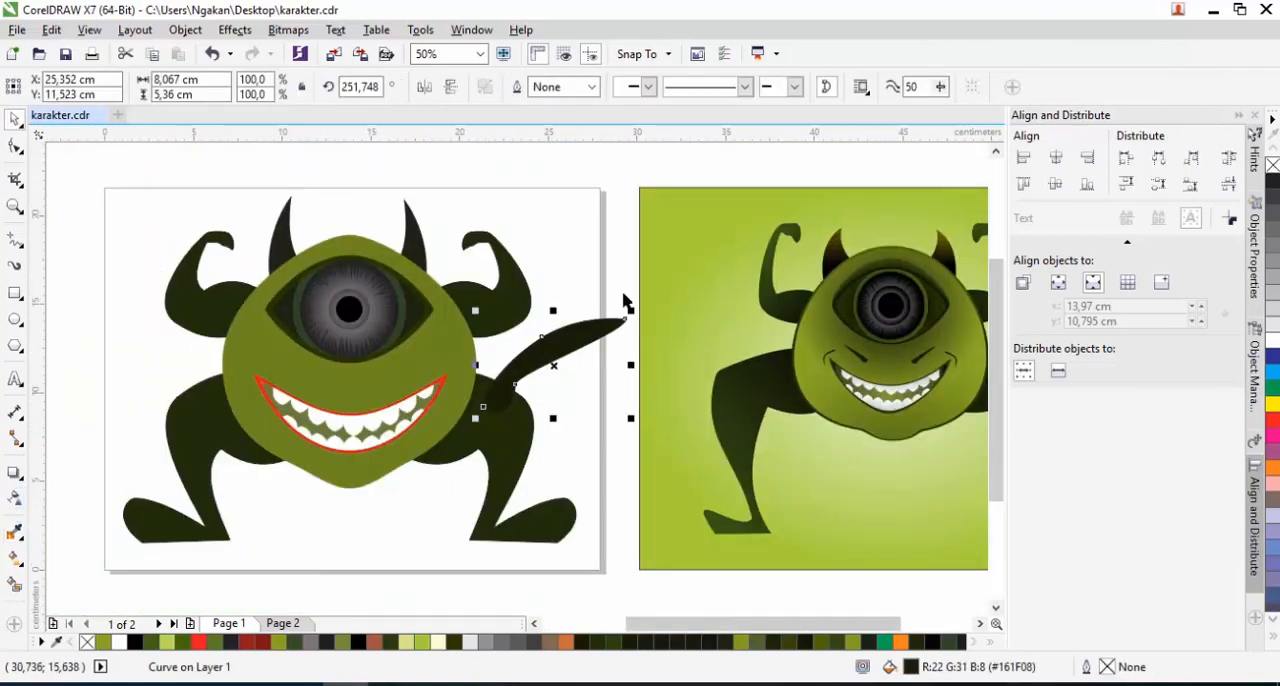
# Scale the shape to about 33.4%, place it above the mouth's right side and add a mirrored copy above the left side
pyautogui.moveTo(630, 310); pyautogui.dragTo(254, 373)
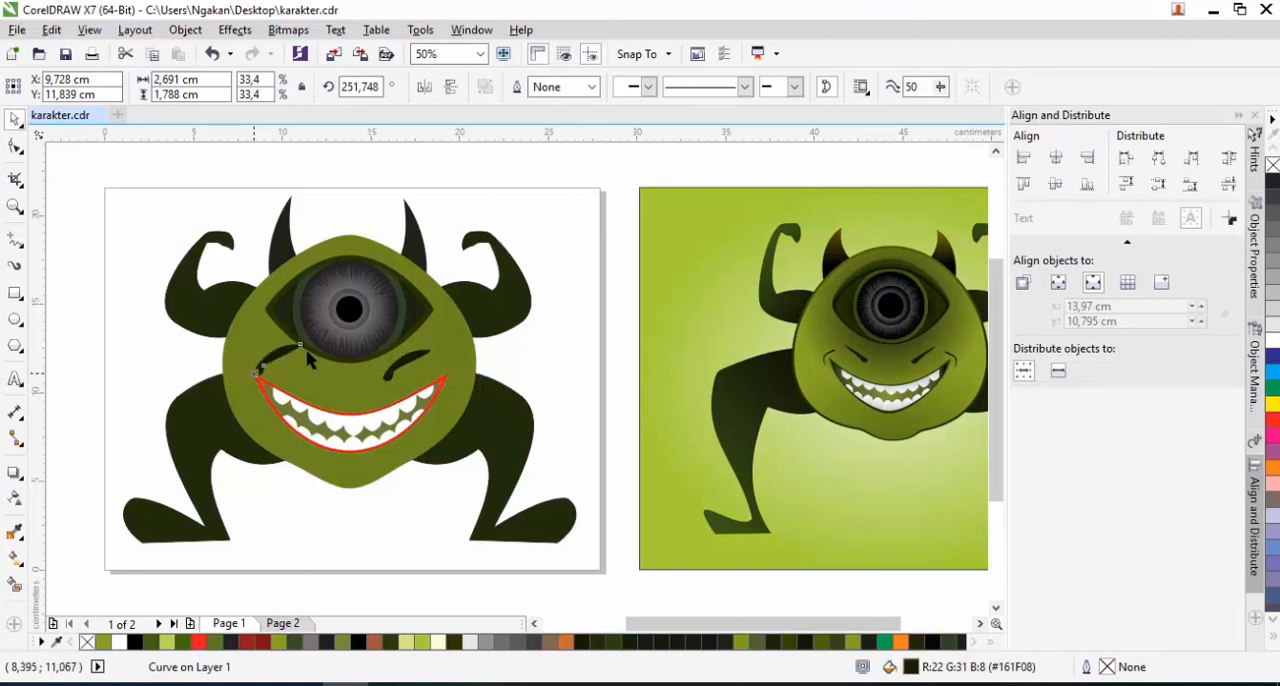
pyautogui.click(424, 87)
pyautogui.scroll(1, 285, 365)
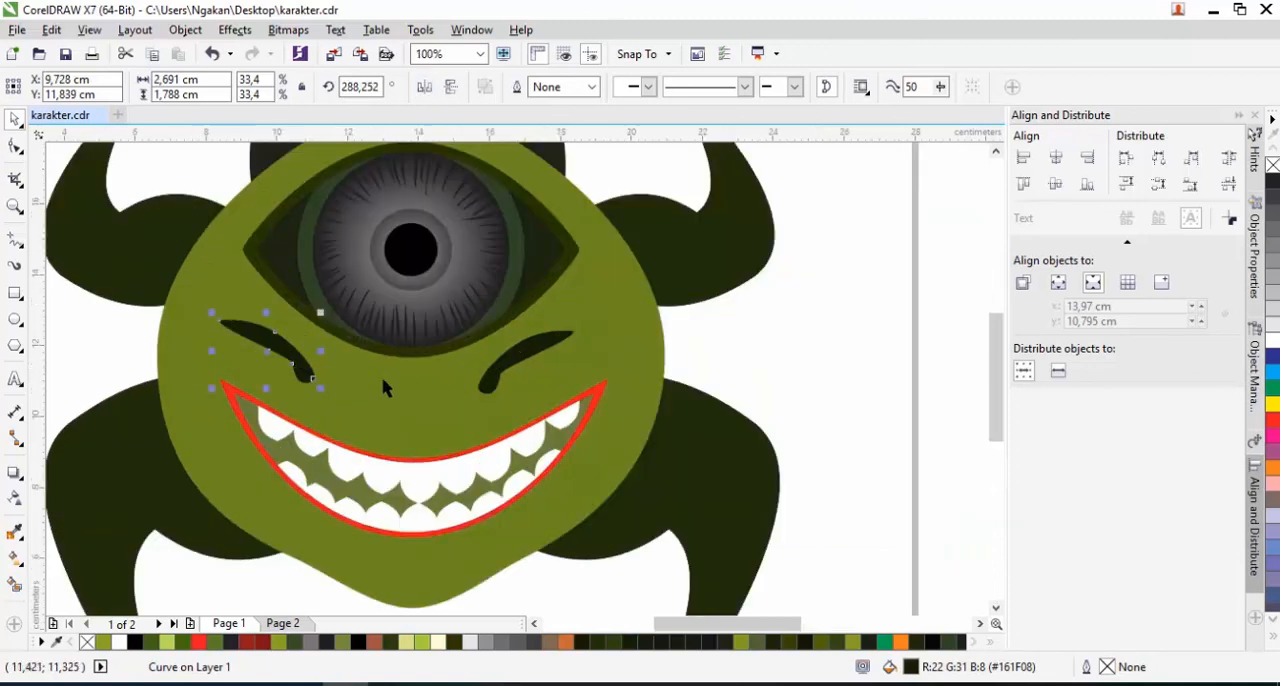
pyautogui.scroll(-1, 418, 392)
pyautogui.click(584, 380)
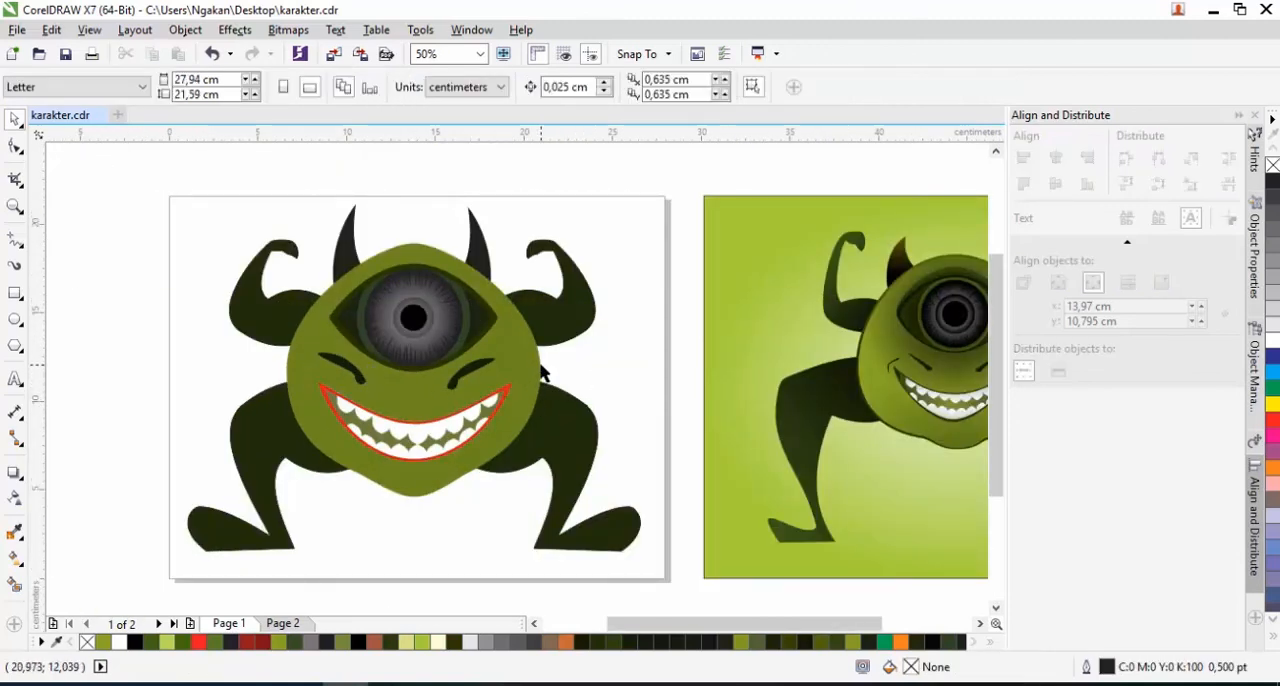
# Compare the drawn monster's face, mouth, body and legs with the reference illustration
pyautogui.scroll(-1, 544, 370)
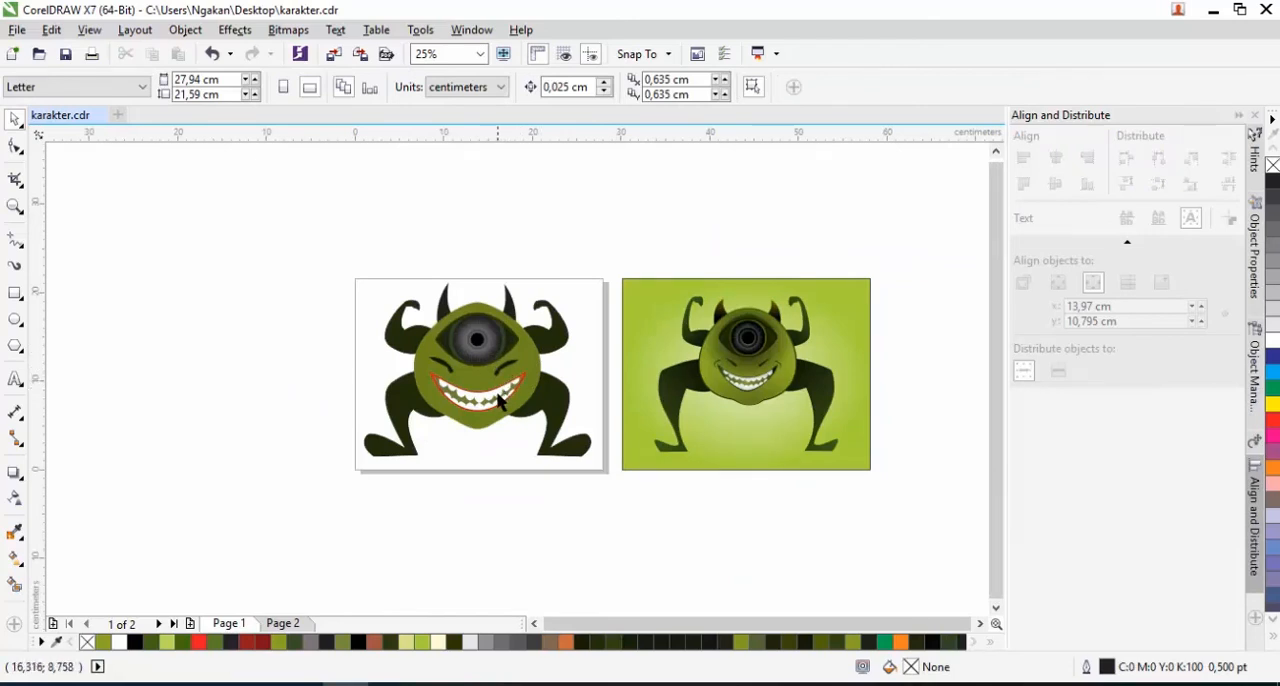
pyautogui.scroll(1, 775, 387)
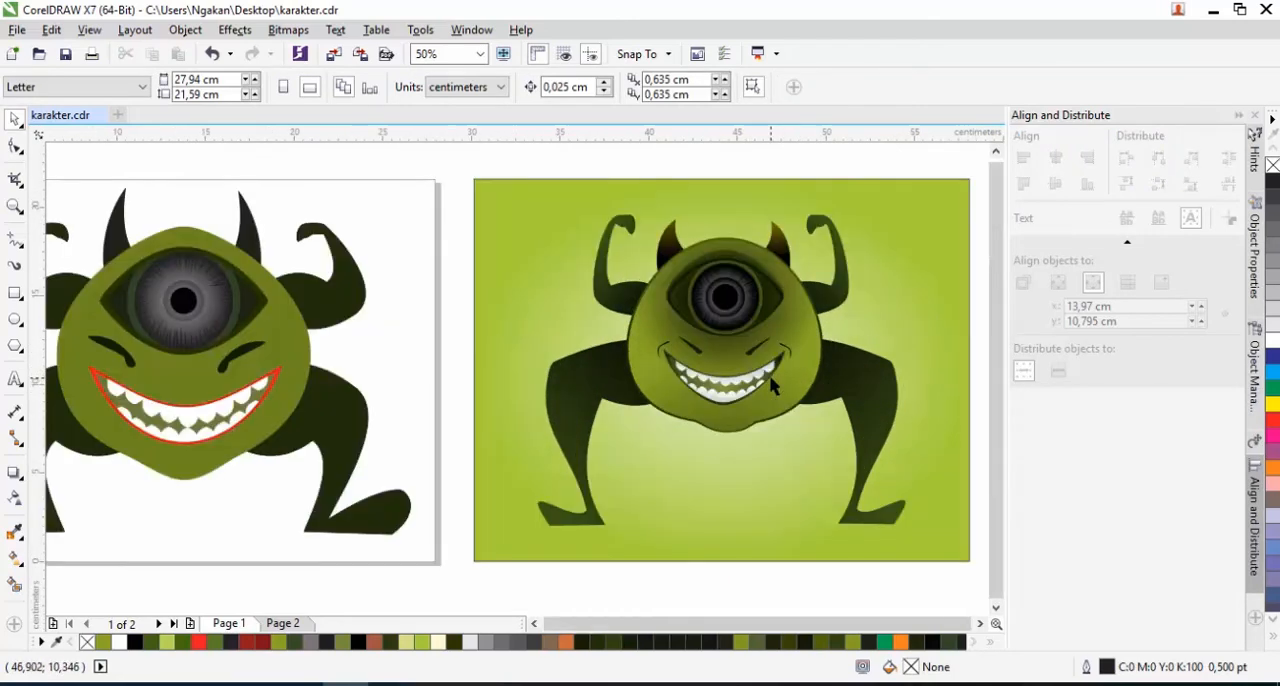
pyautogui.scroll(-1, 775, 387)
pyautogui.scroll(1, 757, 389)
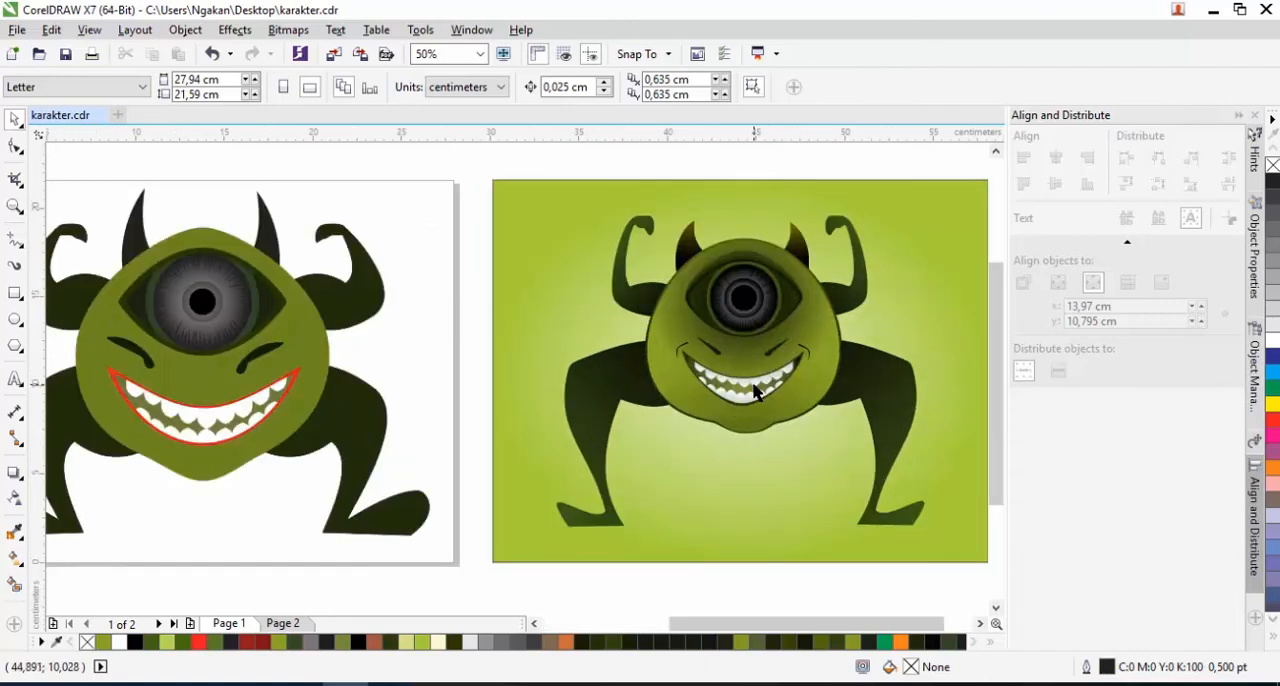
pyautogui.scroll(-1, 757, 389)
pyautogui.scroll(1, 472, 415)
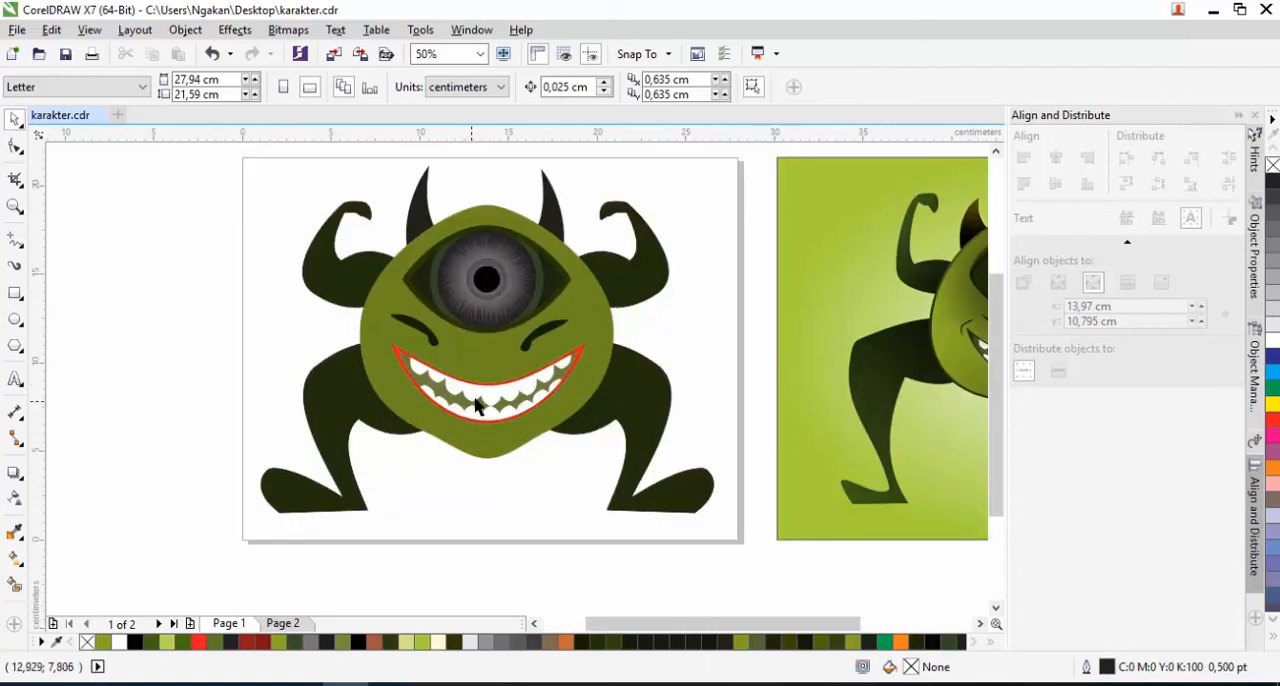
pyautogui.scroll(-1, 465, 385)
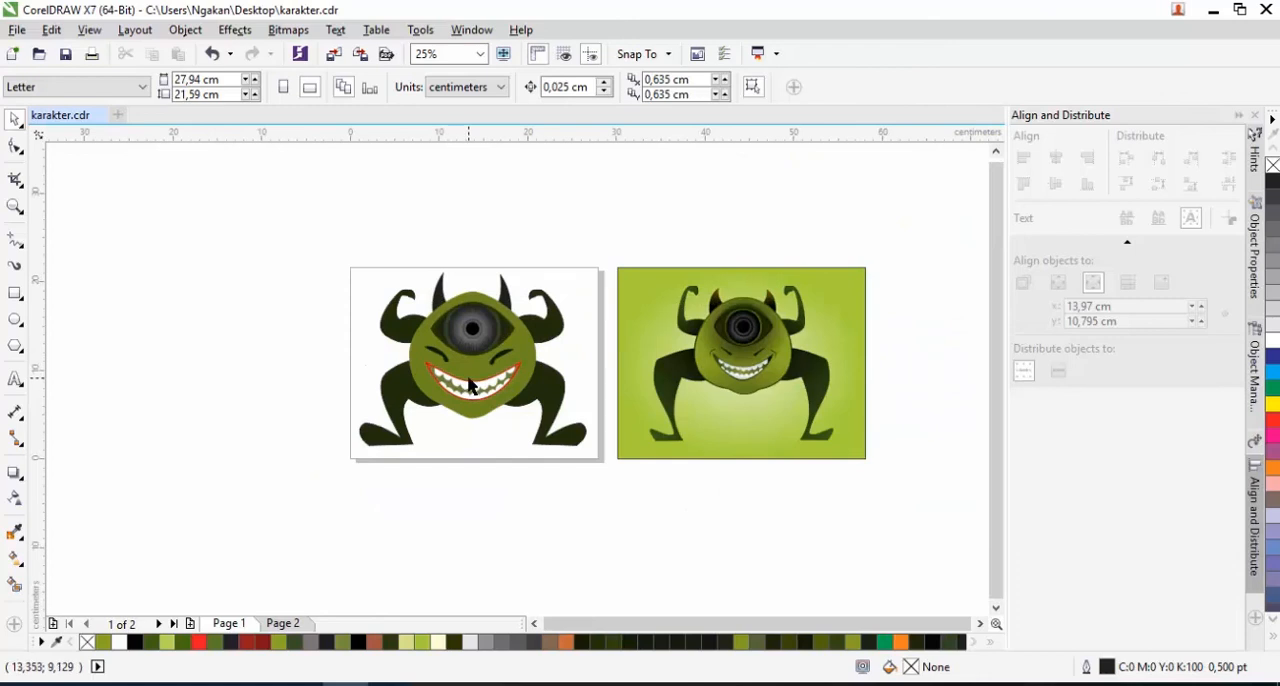
pyautogui.scroll(1, 478, 389)
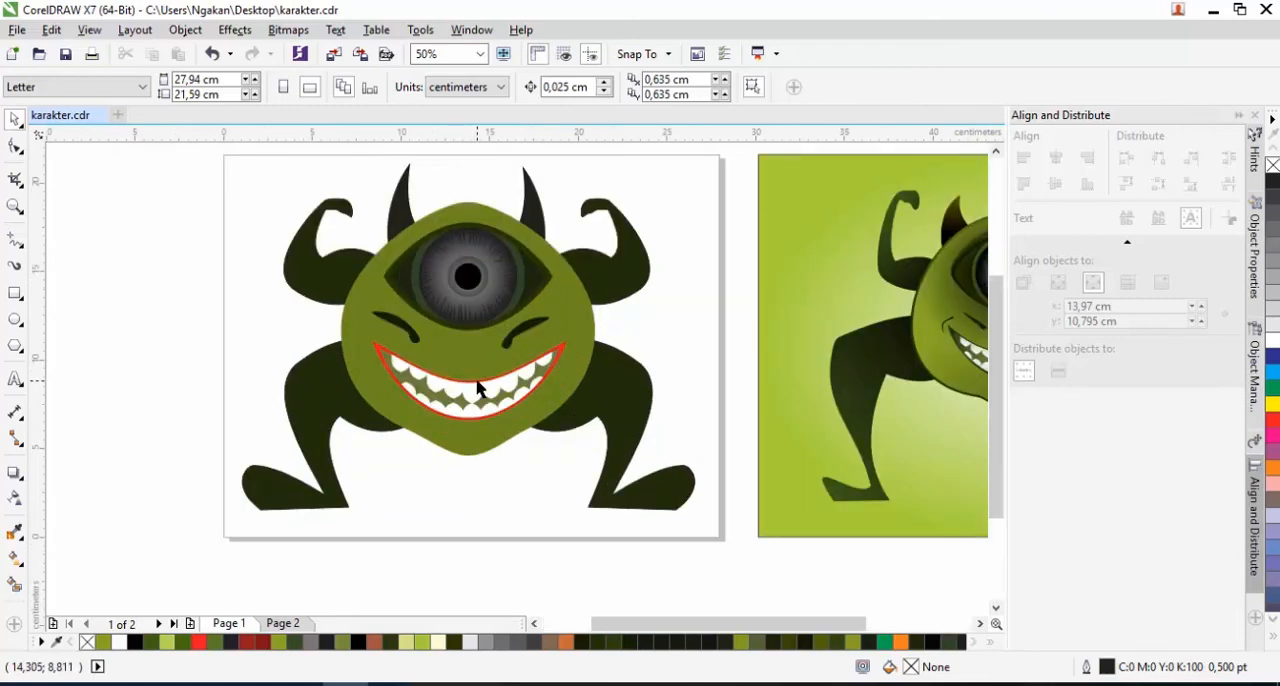
pyautogui.click(622, 395)
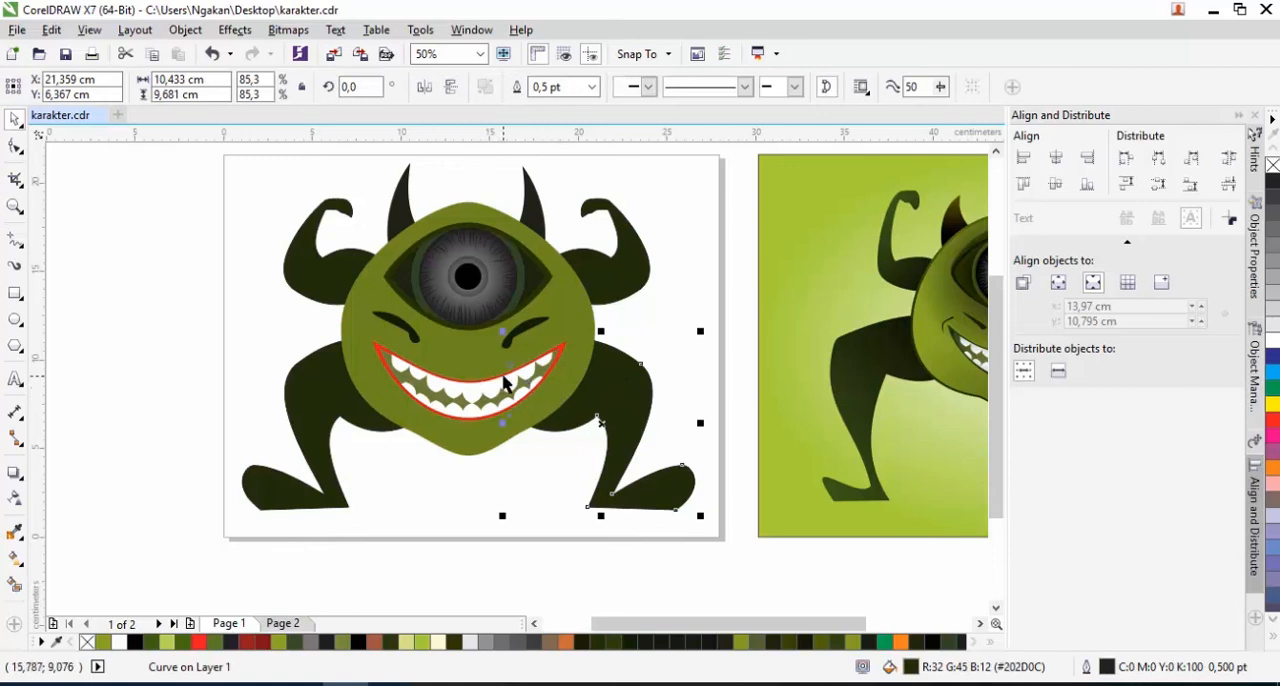
pyautogui.press('Escape')
pyautogui.scroll(-1, 478, 444)
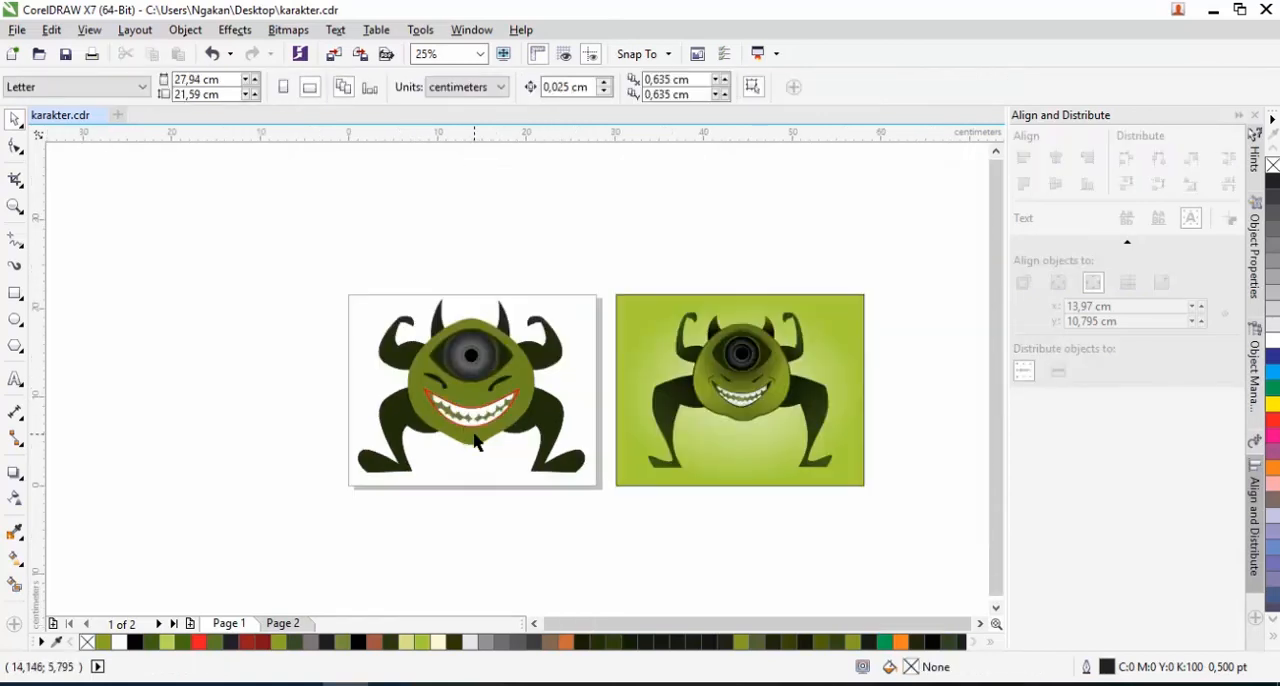
pyautogui.scroll(1, 476, 443)
pyautogui.scroll(-1, 476, 445)
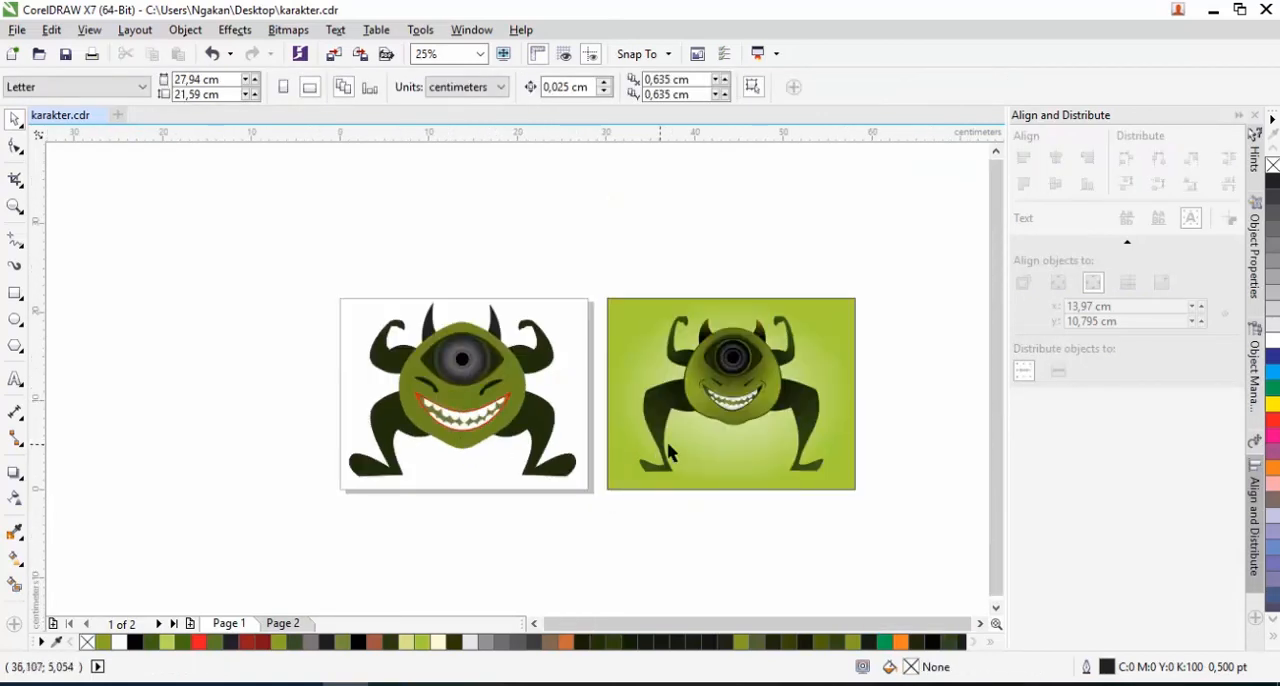